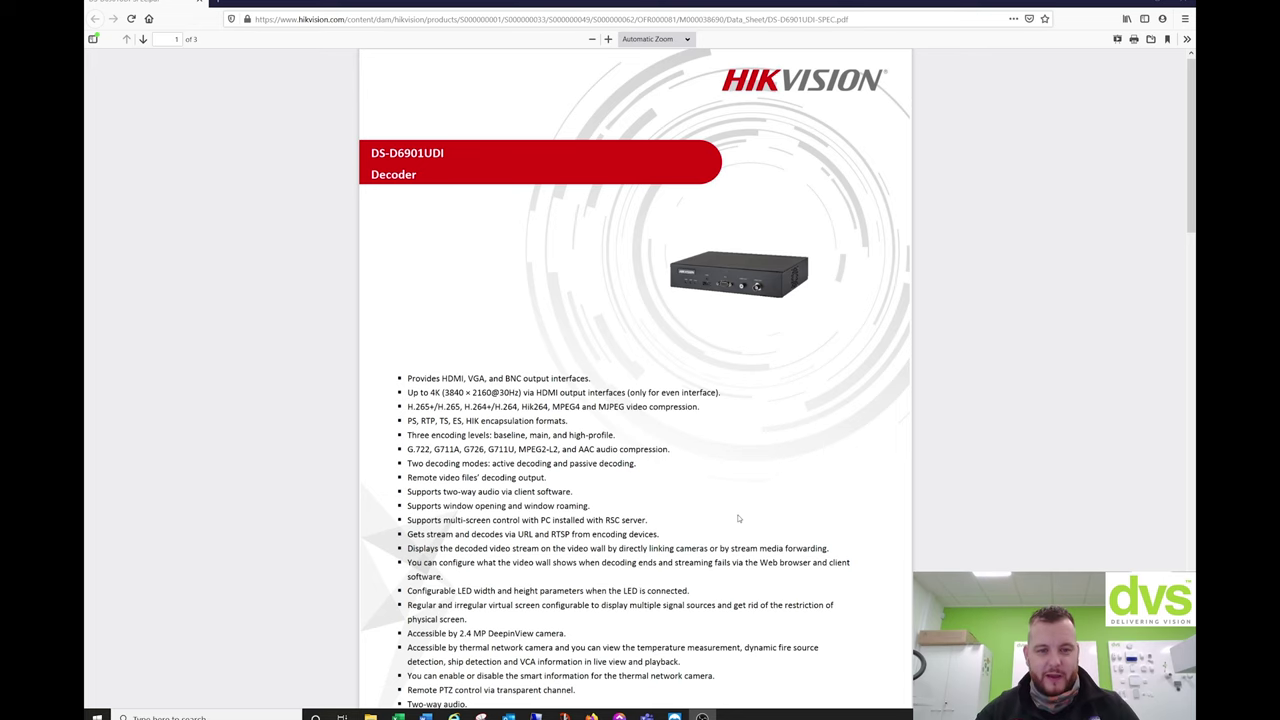
Step: Scroll down the DS-D6901UDI datasheet and highlight, then clear, the specification table
scroll(725, 490, down, 5)
scroll(740, 476, down, 5)
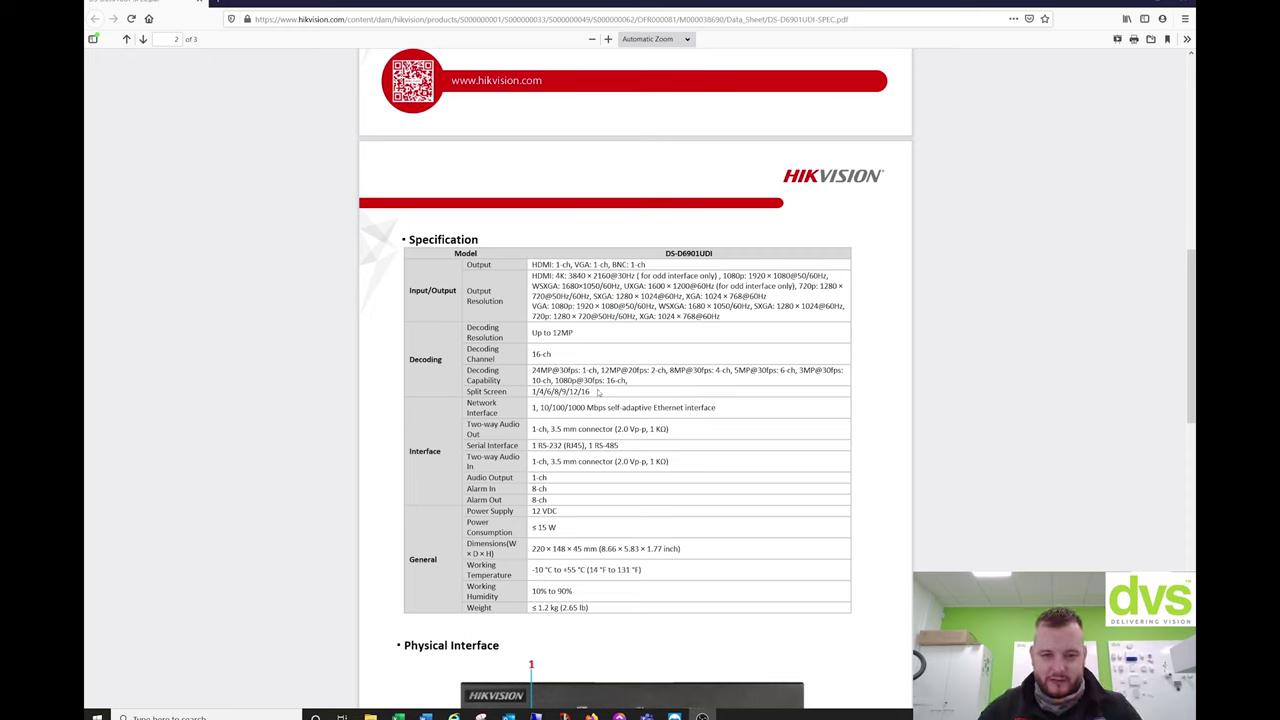
shift+click(592, 394)
click(592, 394)
shift+click(594, 392)
click(598, 386)
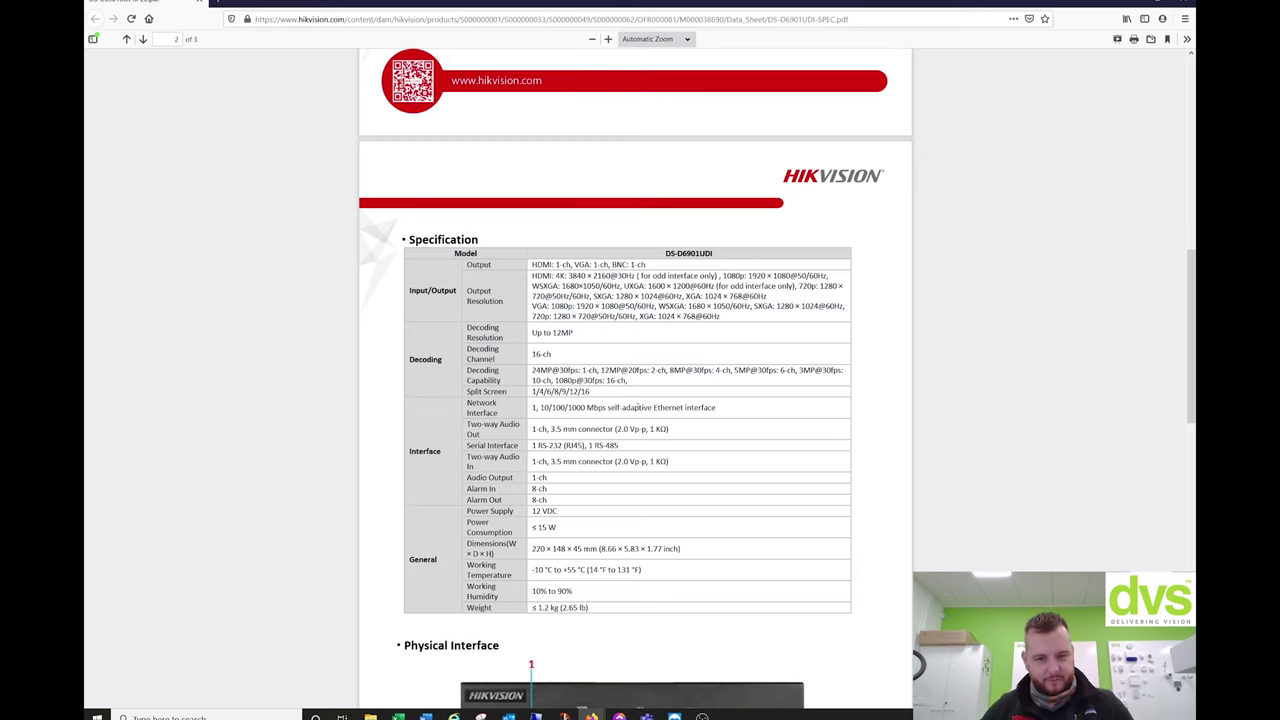
Step: Scroll through the remaining DS-D6901UDI pages, then bring up the DS-6904UDI(B) datasheet window
scroll(637, 407, down, 5)
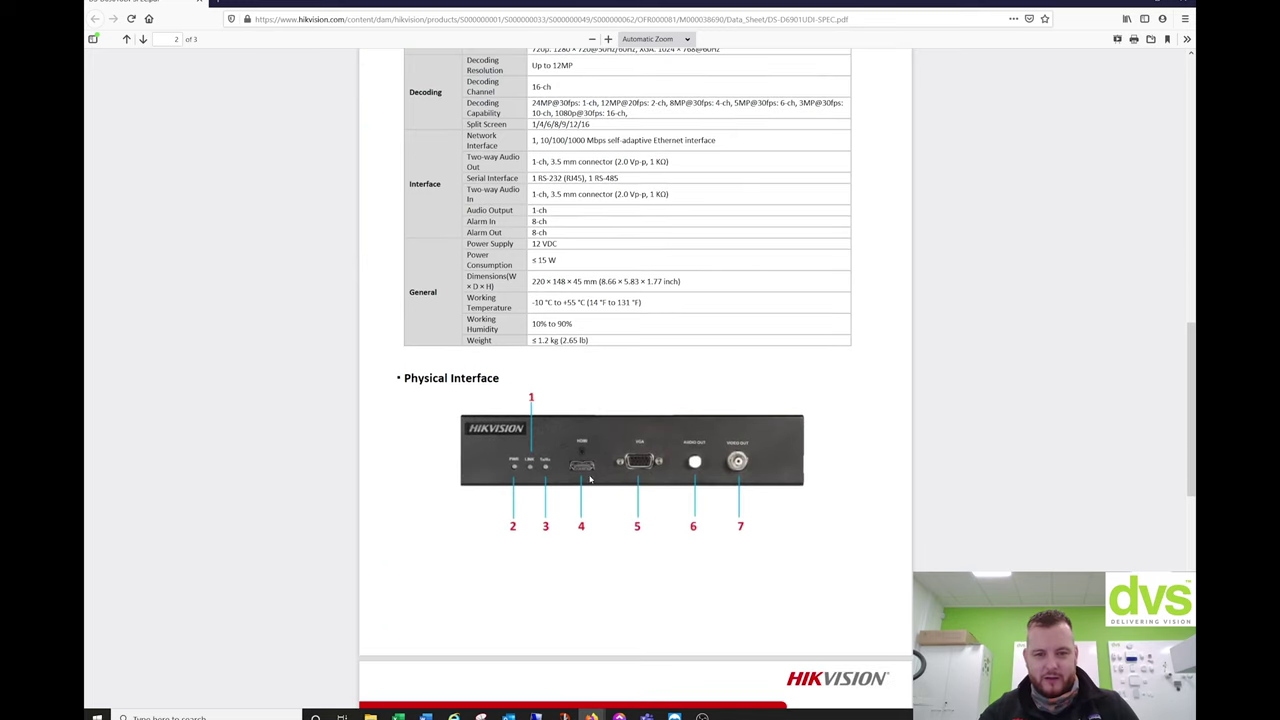
scroll(600, 488, down, 6)
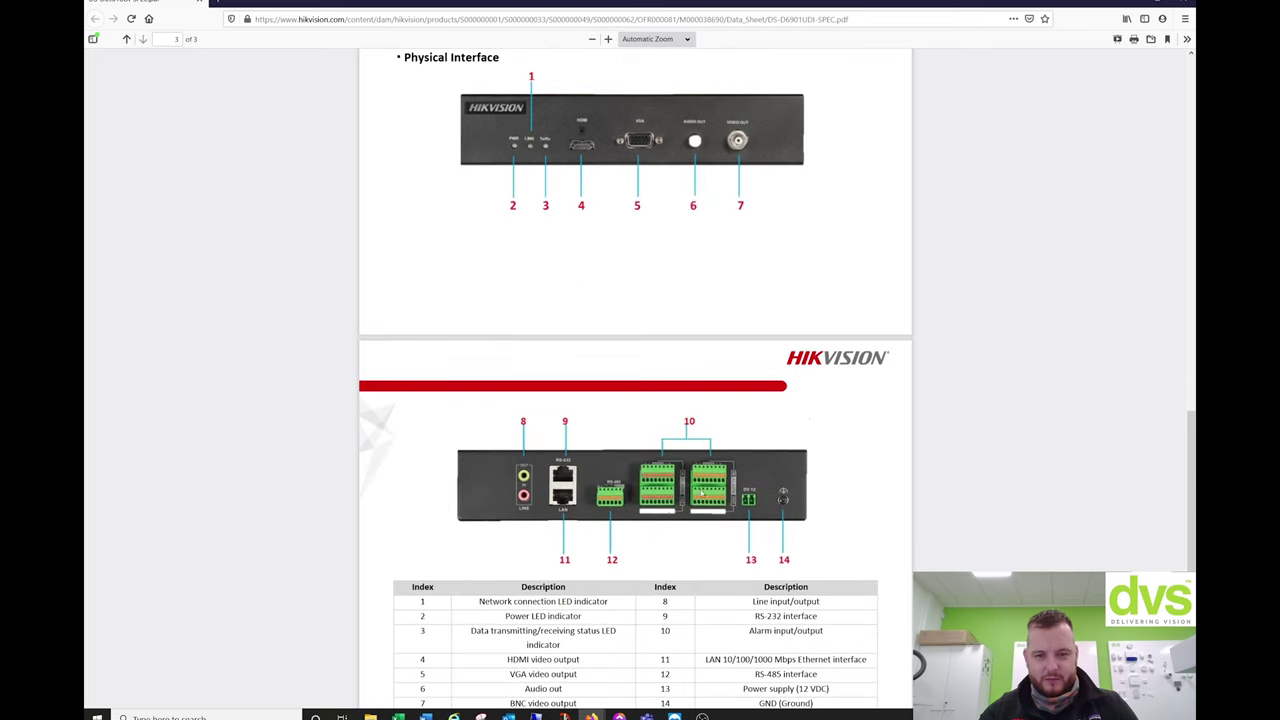
scroll(708, 492, down, 4)
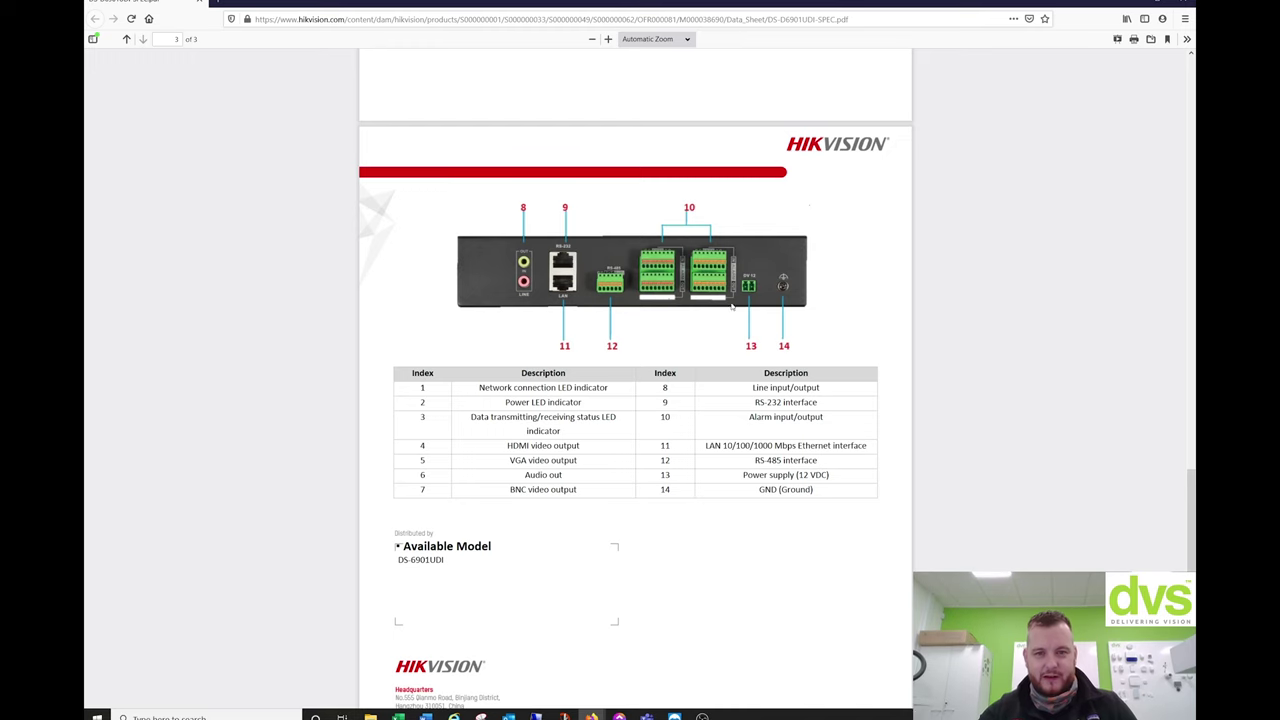
scroll(658, 420, down, 4)
scroll(660, 400, up, 8)
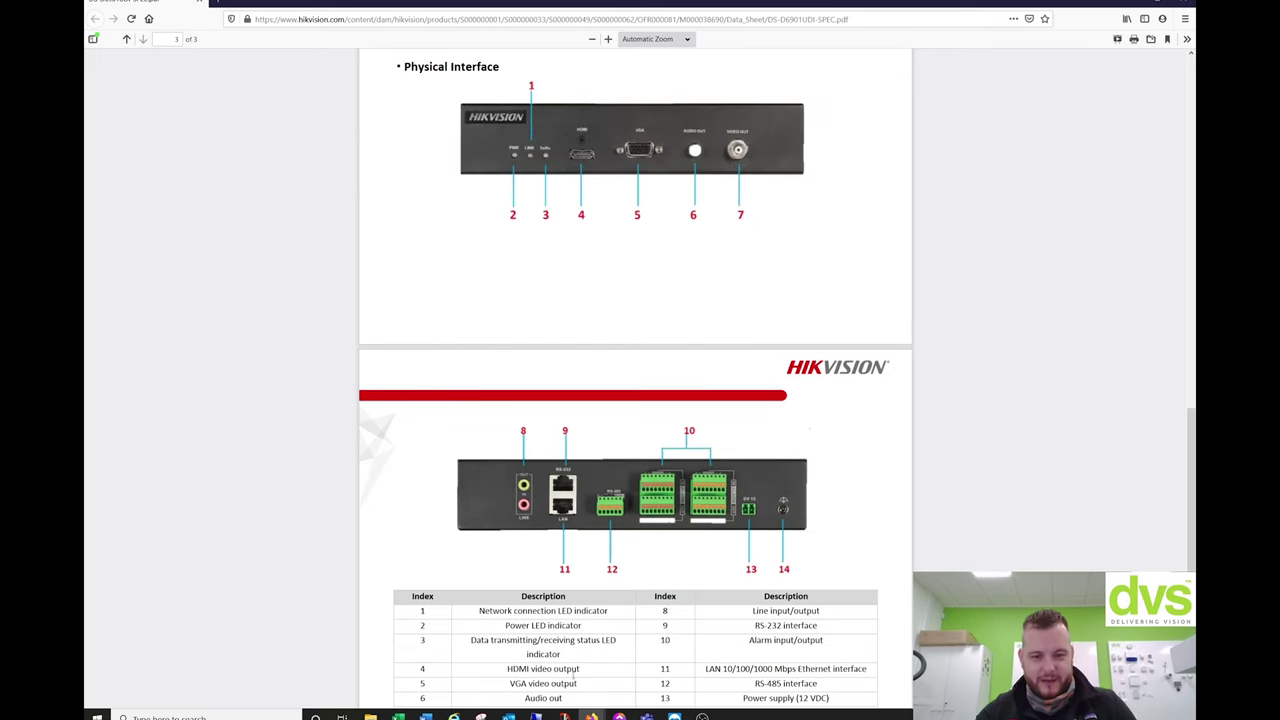
mouse_move(592, 716)
click(592, 676)
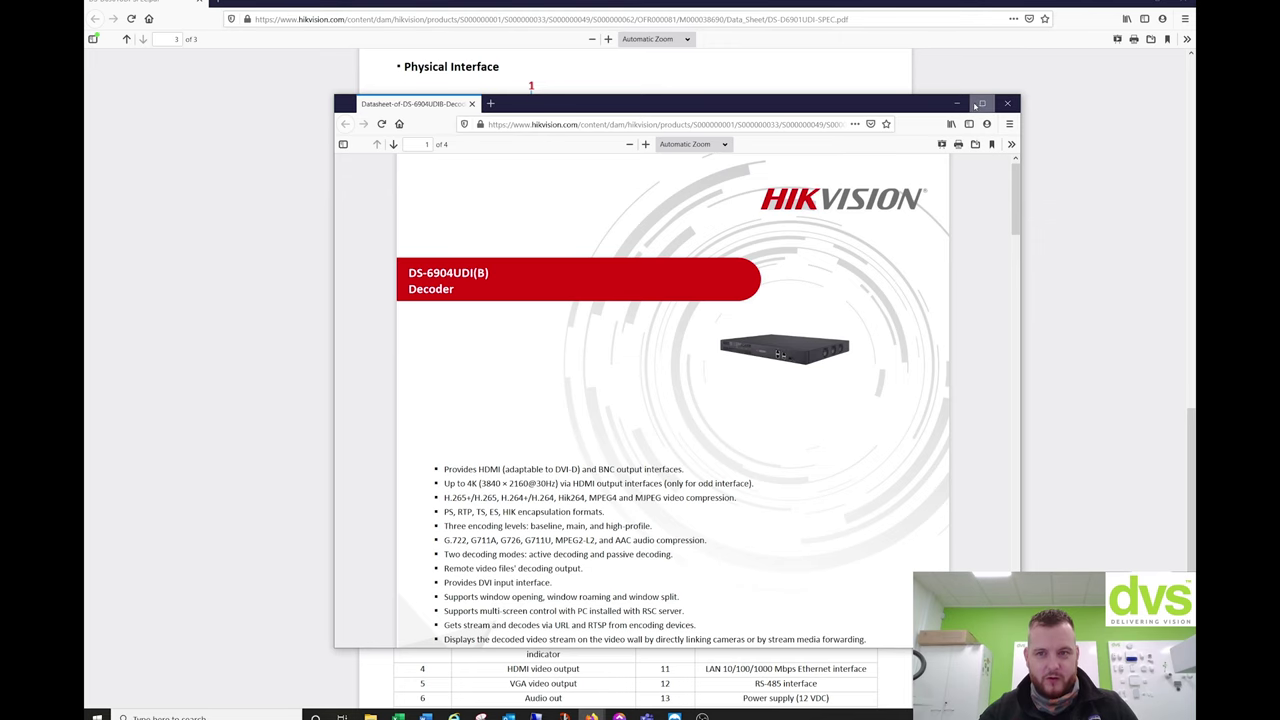
Step: Maximize the DS-6904UDI(B) datasheet, zoom in two steps and scroll to its specifications
click(982, 103)
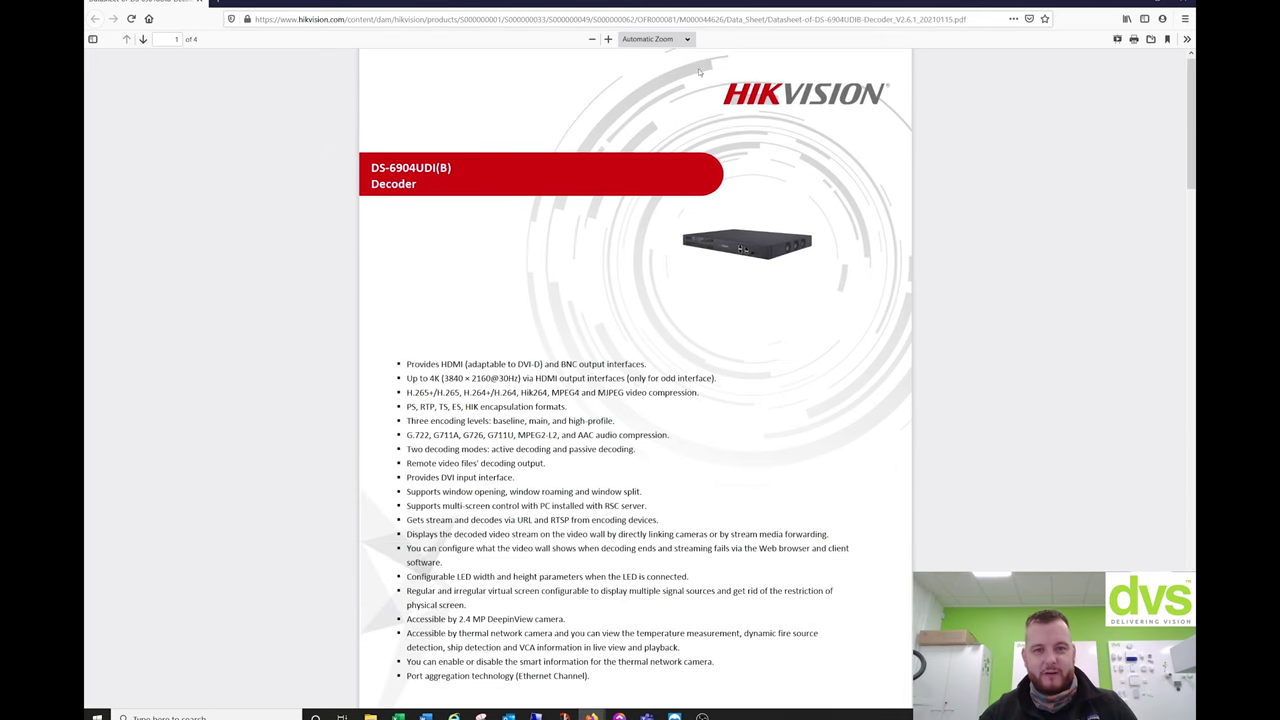
click(608, 38)
key(ctrl+plus)
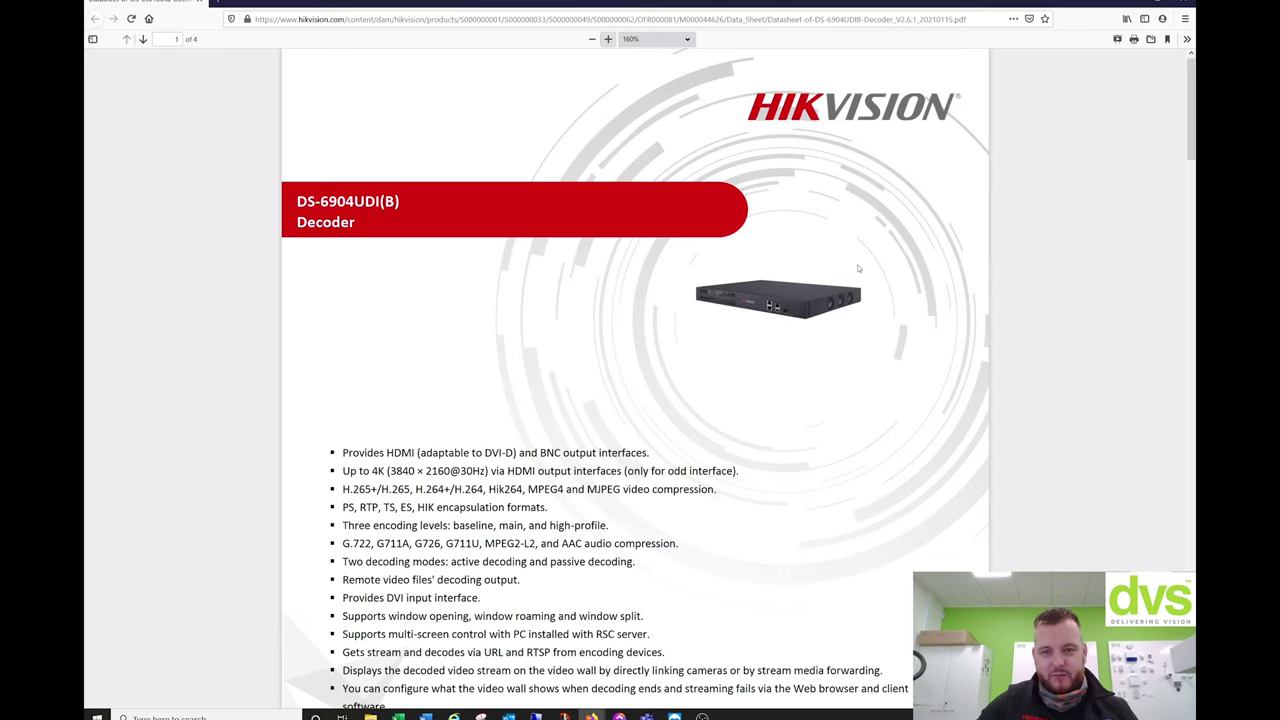
scroll(858, 268, down, 10)
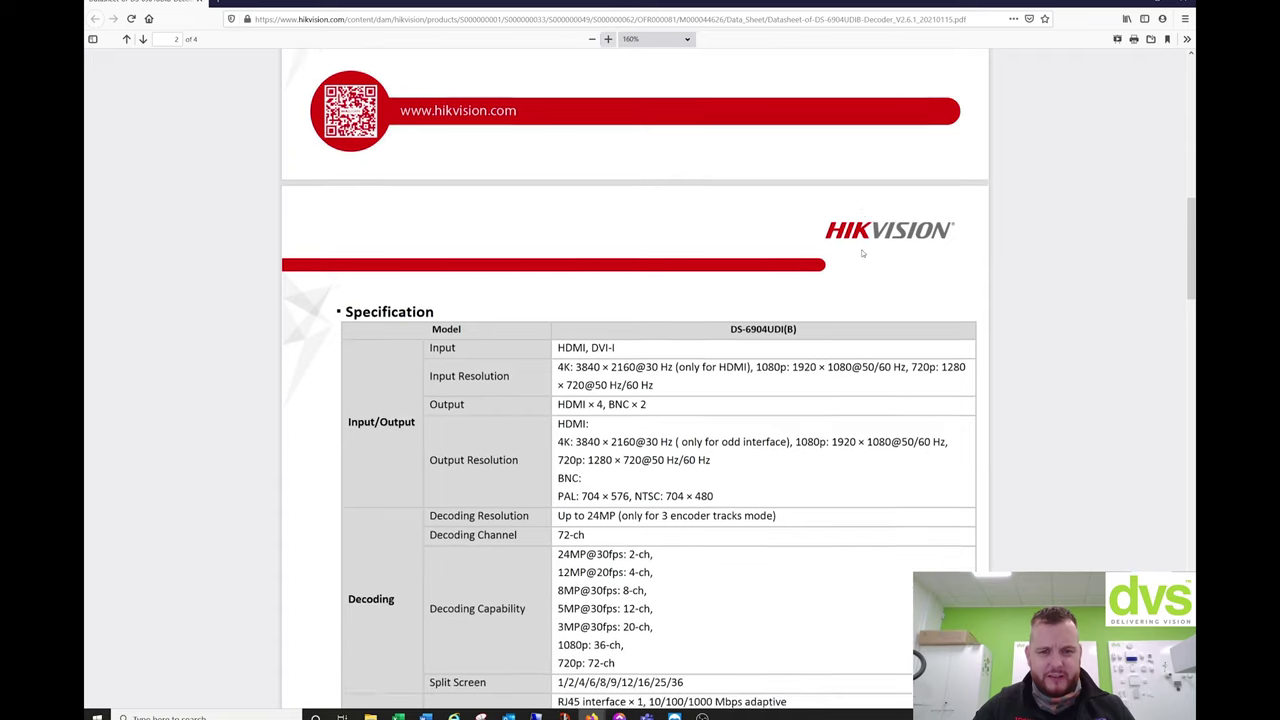
scroll(861, 253, down, 2)
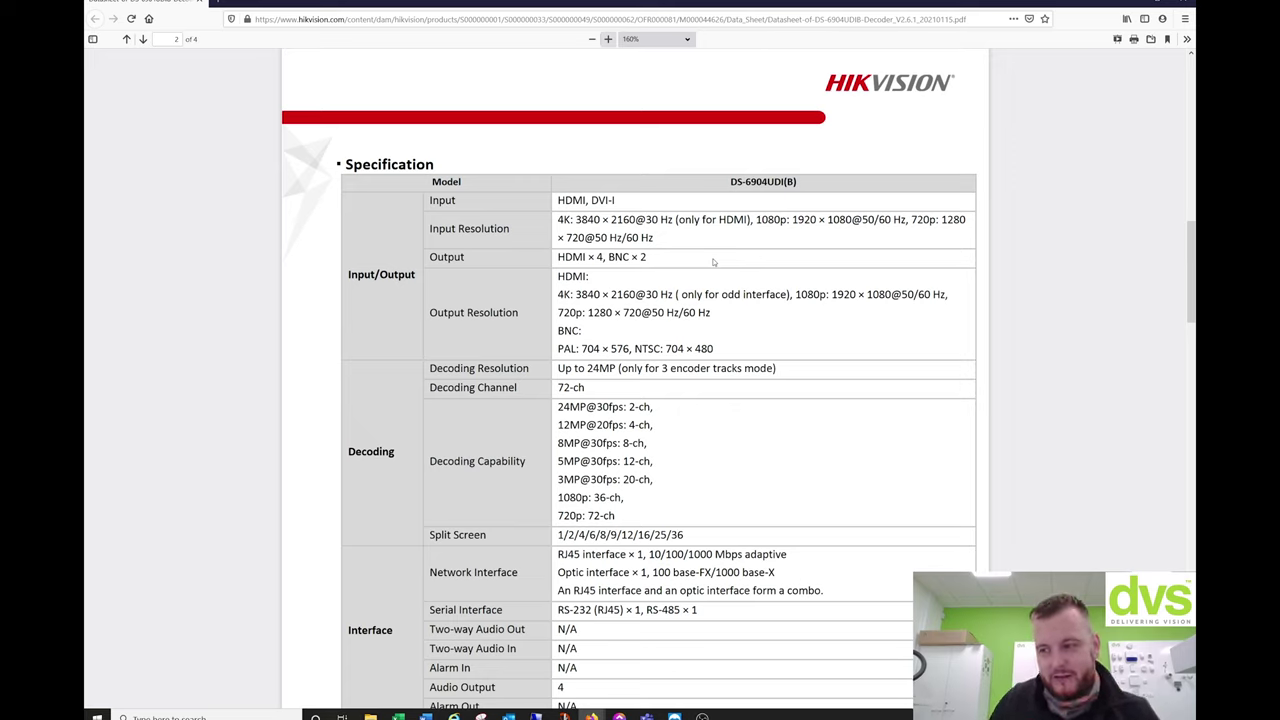
Step: Highlight the Decoding Resolution and Decoding Channel rows of the spec table
scroll(726, 251, down, 3)
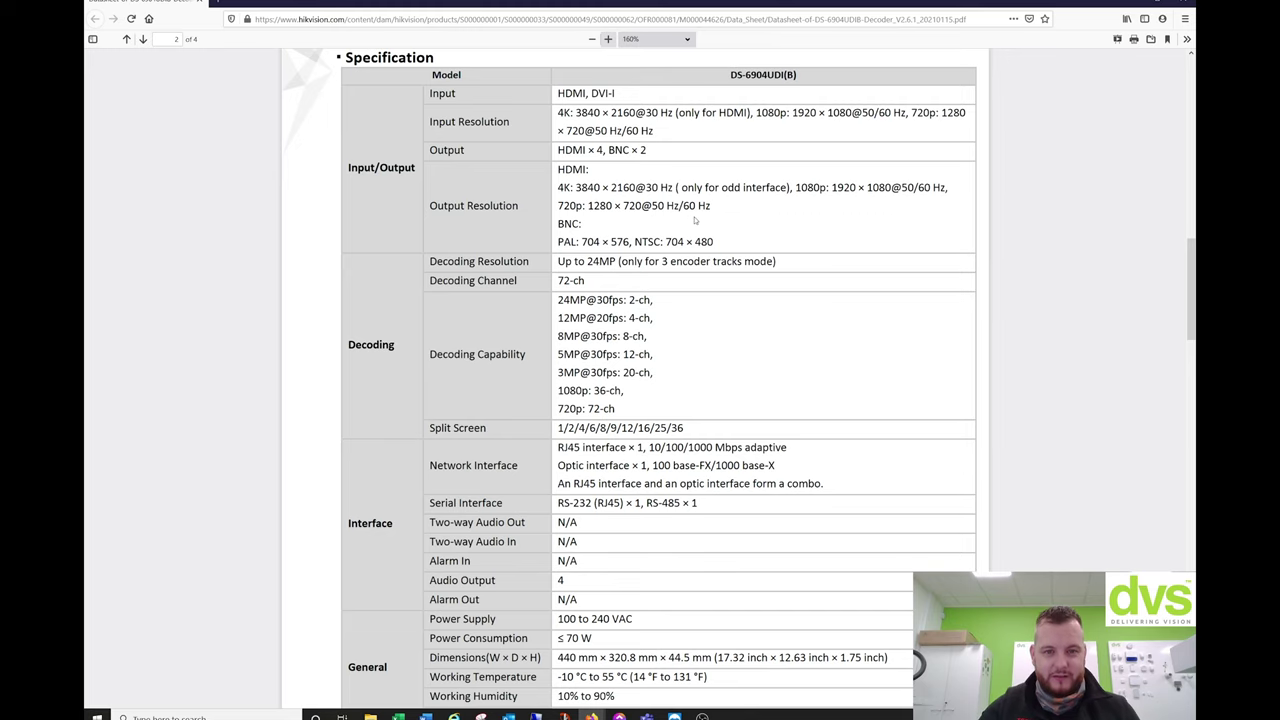
scroll(694, 220, down, 2)
scroll(697, 219, down, 4)
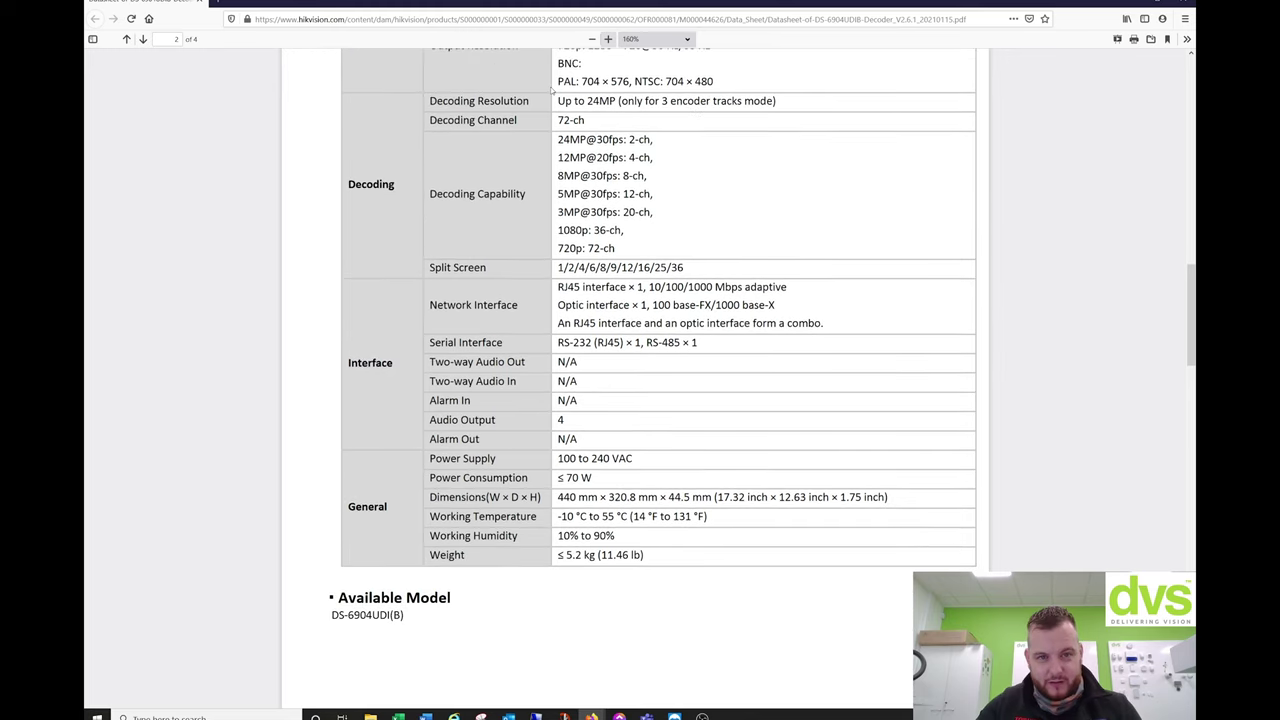
mouse_move(590, 122)
mouse_down()
mouse_move(566, 120)
mouse_move(586, 121)
mouse_up()
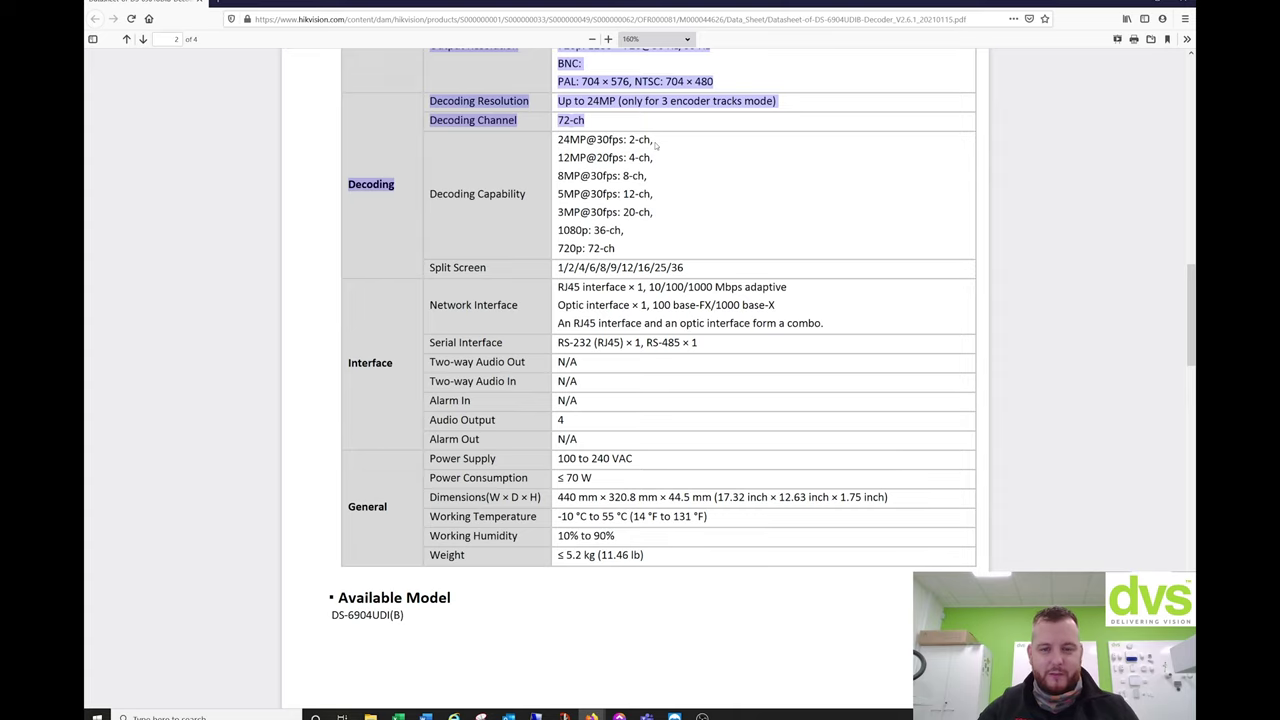
Step: Scroll through the DS-6904UDI(B) port table pages
scroll(688, 175, up, 3)
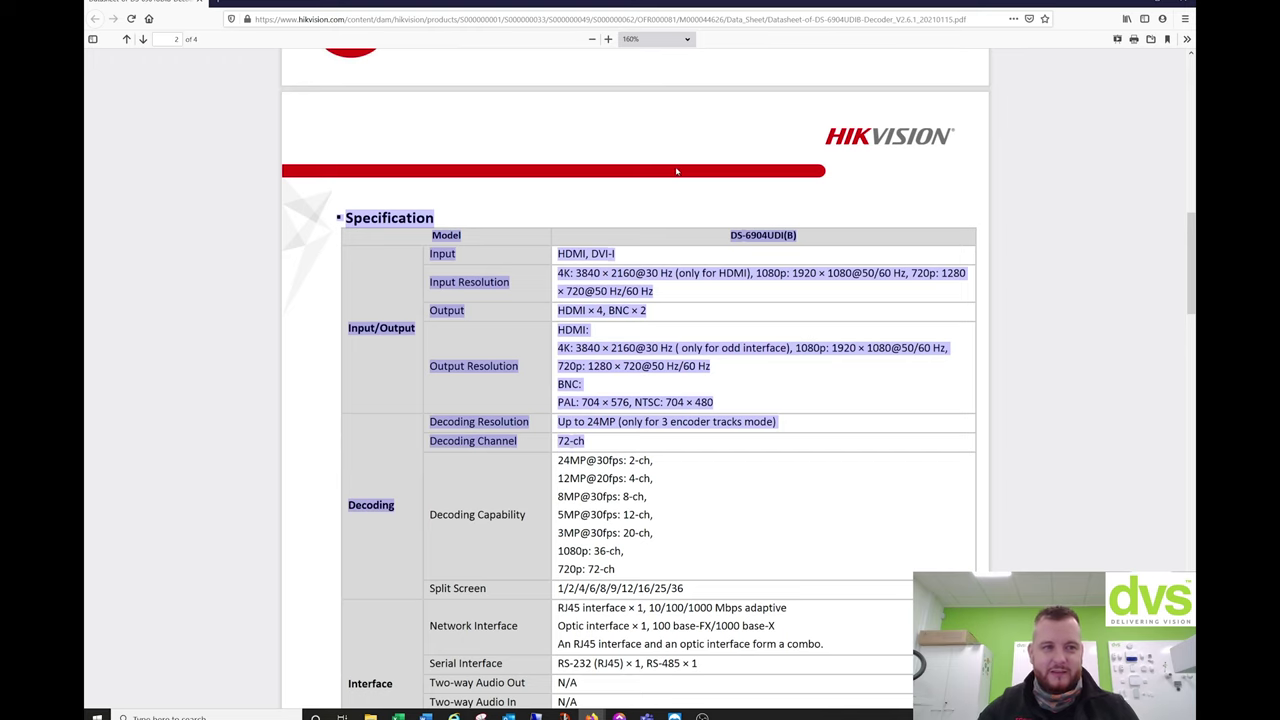
scroll(772, 351, down, 5)
scroll(772, 351, down, 3)
scroll(640, 360, down, 3)
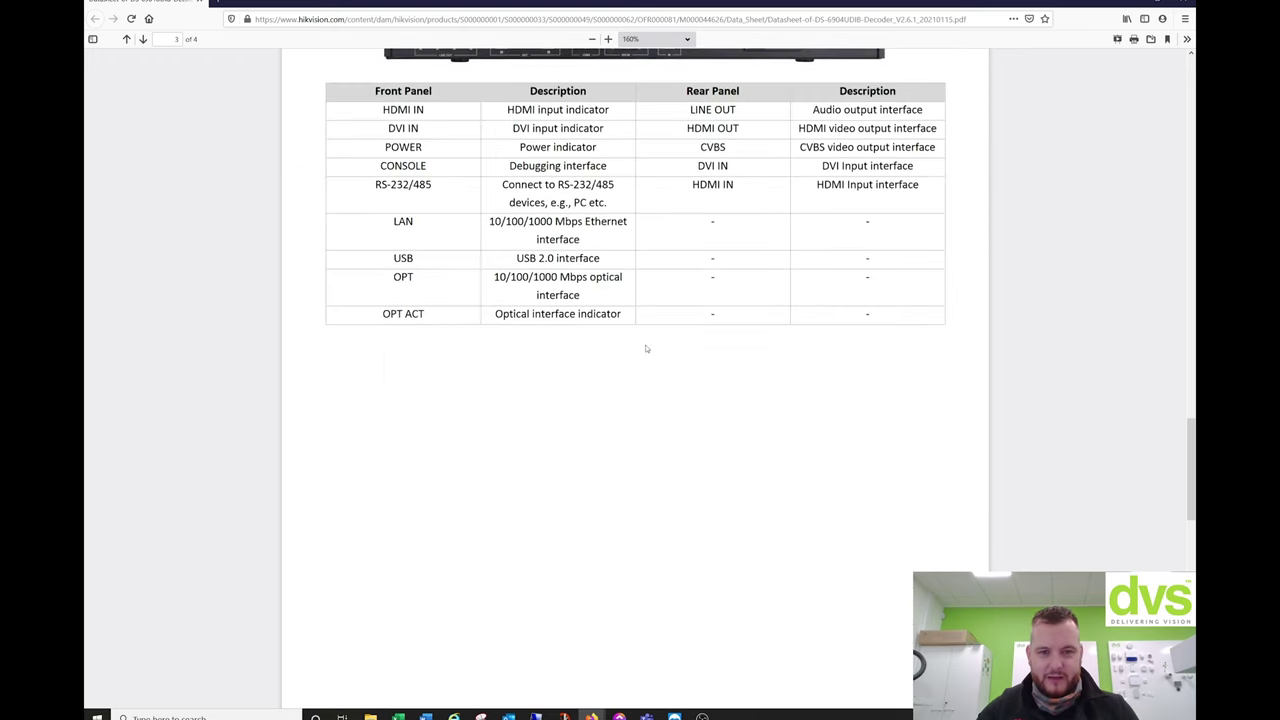
scroll(674, 230, down, 1)
scroll(674, 230, down, 8)
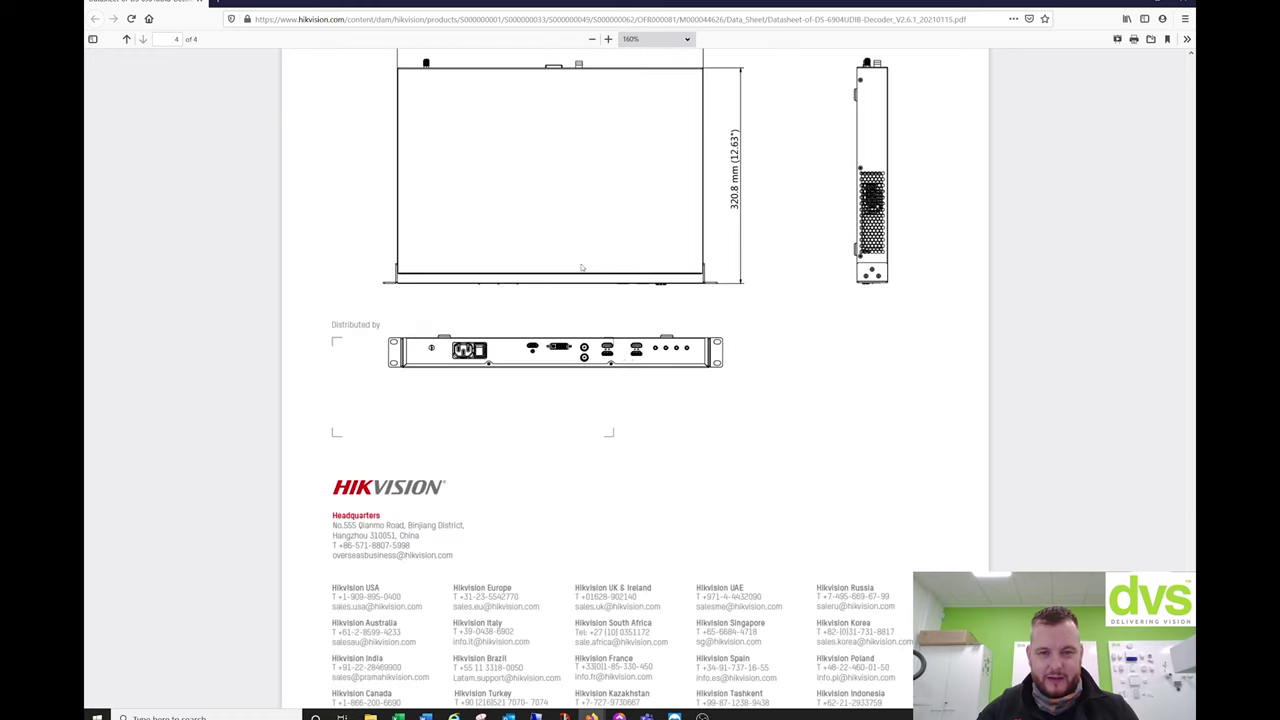
scroll(602, 265, up, 7)
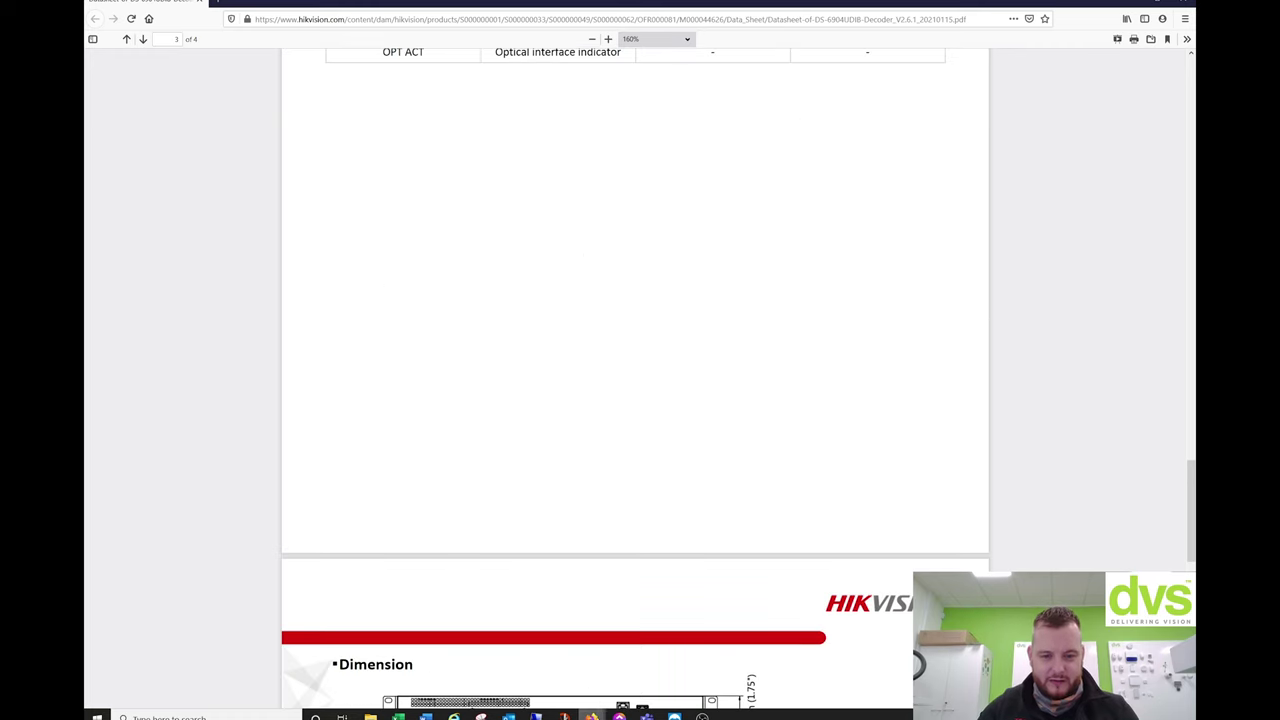
Step: Bring up the DS-6908UDI(B) datasheet, maximize it and zoom to about 180%
mouse_move(592, 715)
click(690, 680)
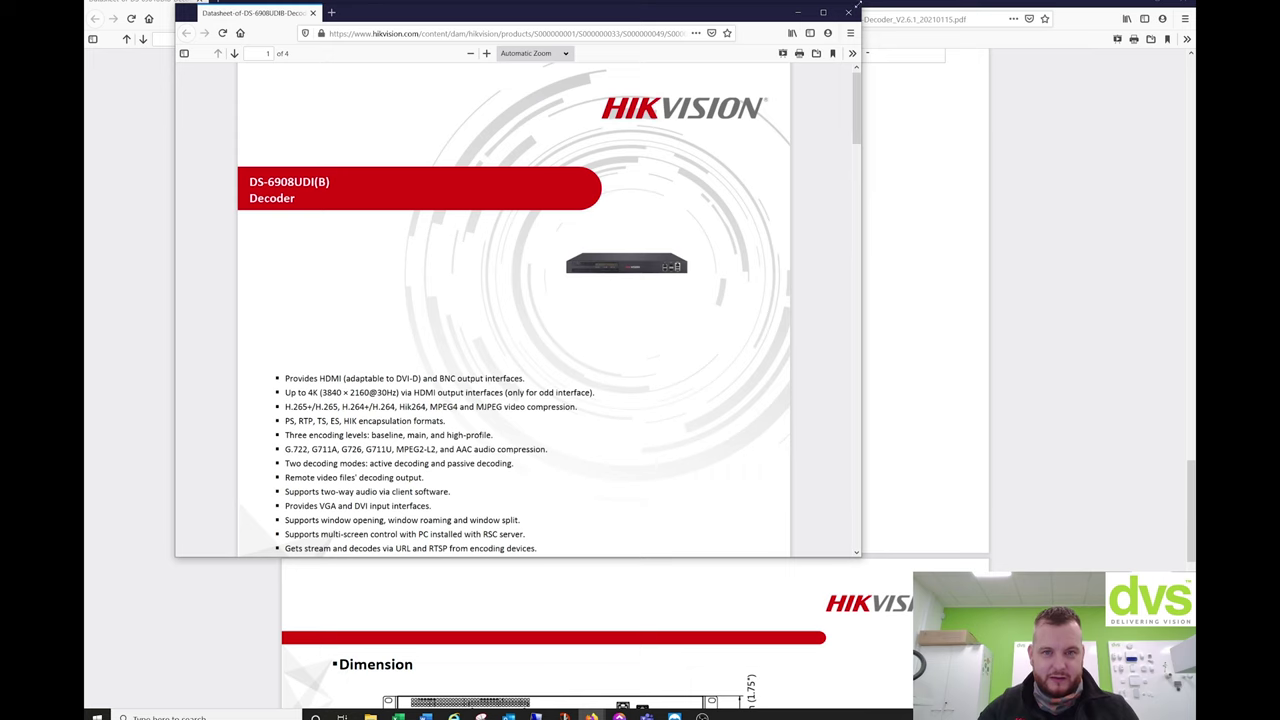
click(822, 12)
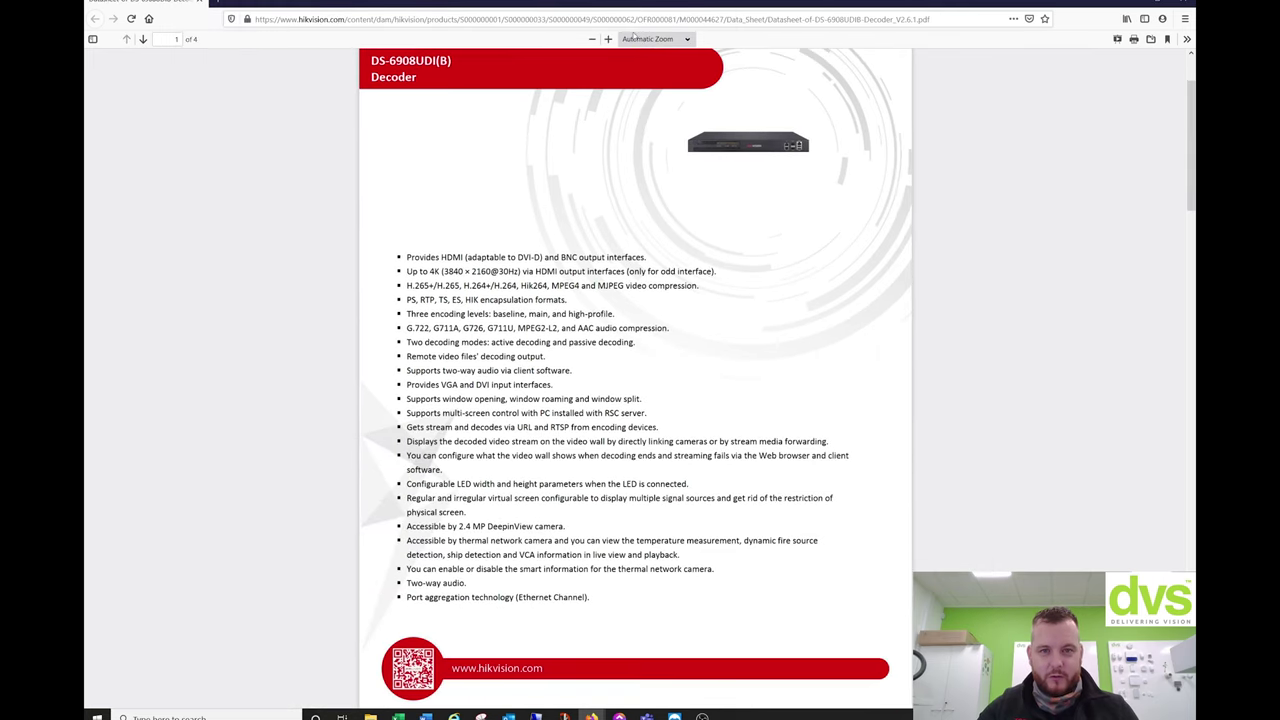
click(608, 38)
click(608, 38)
click(608, 38)
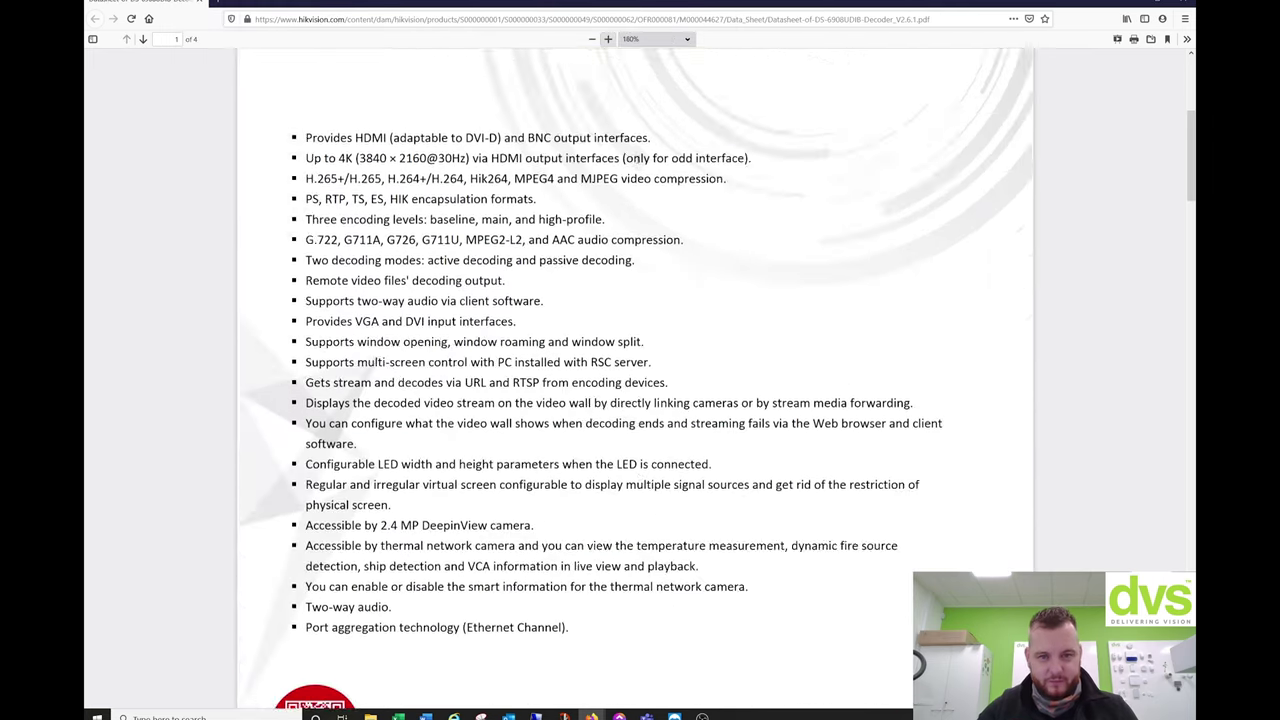
Step: Scroll the DS-6908UDI(B) specification table, highlighting and clearing rows down to 1080p
scroll(640, 152, down, 9)
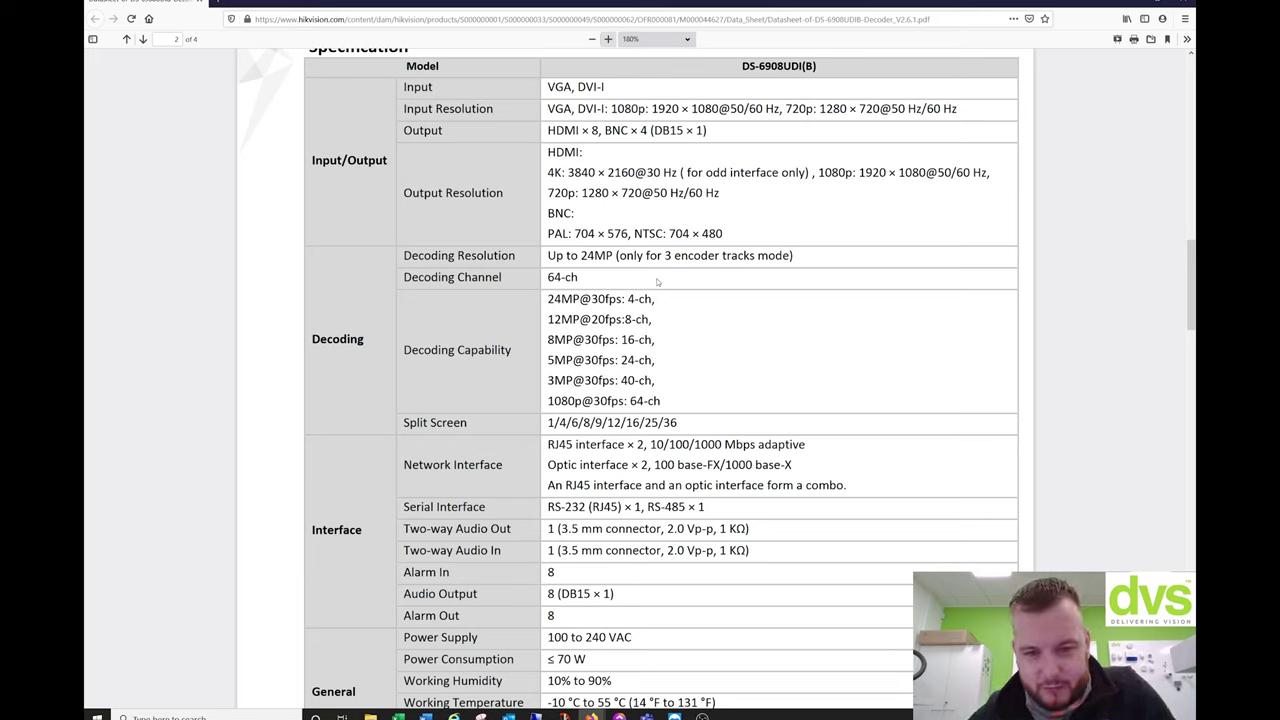
drag(668, 403, 622, 404)
click(672, 408)
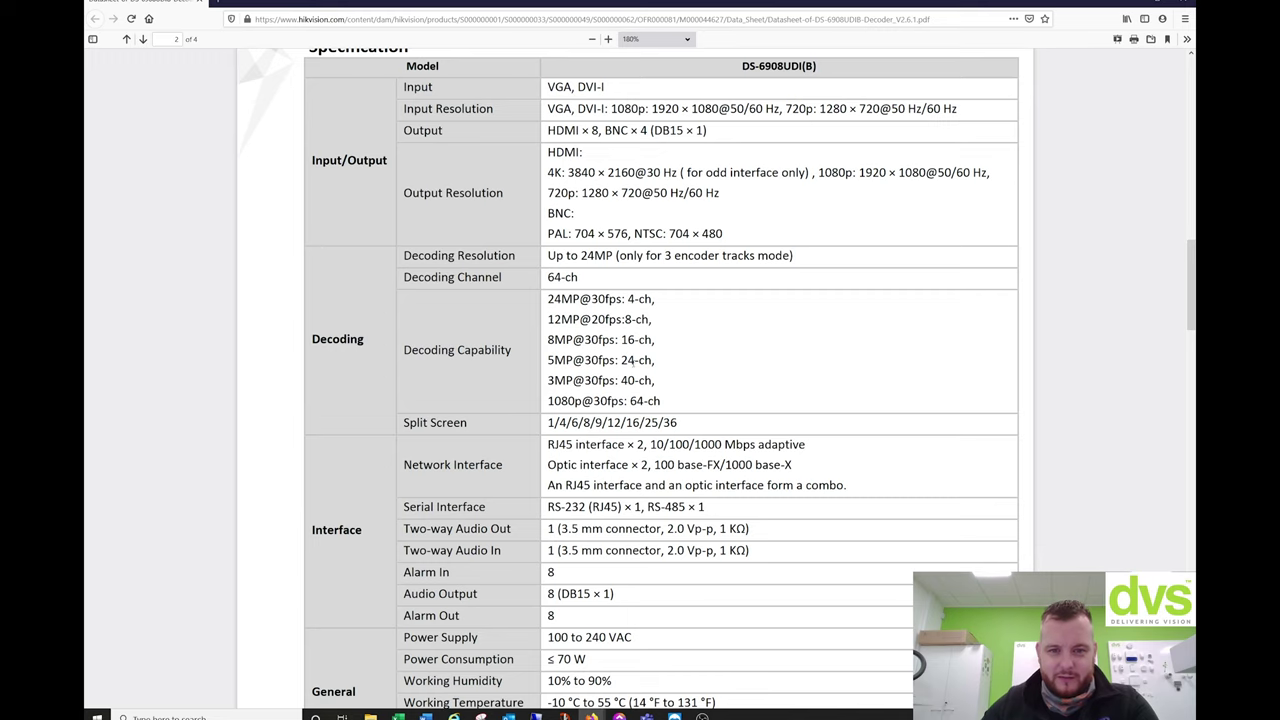
scroll(567, 377, down, 1)
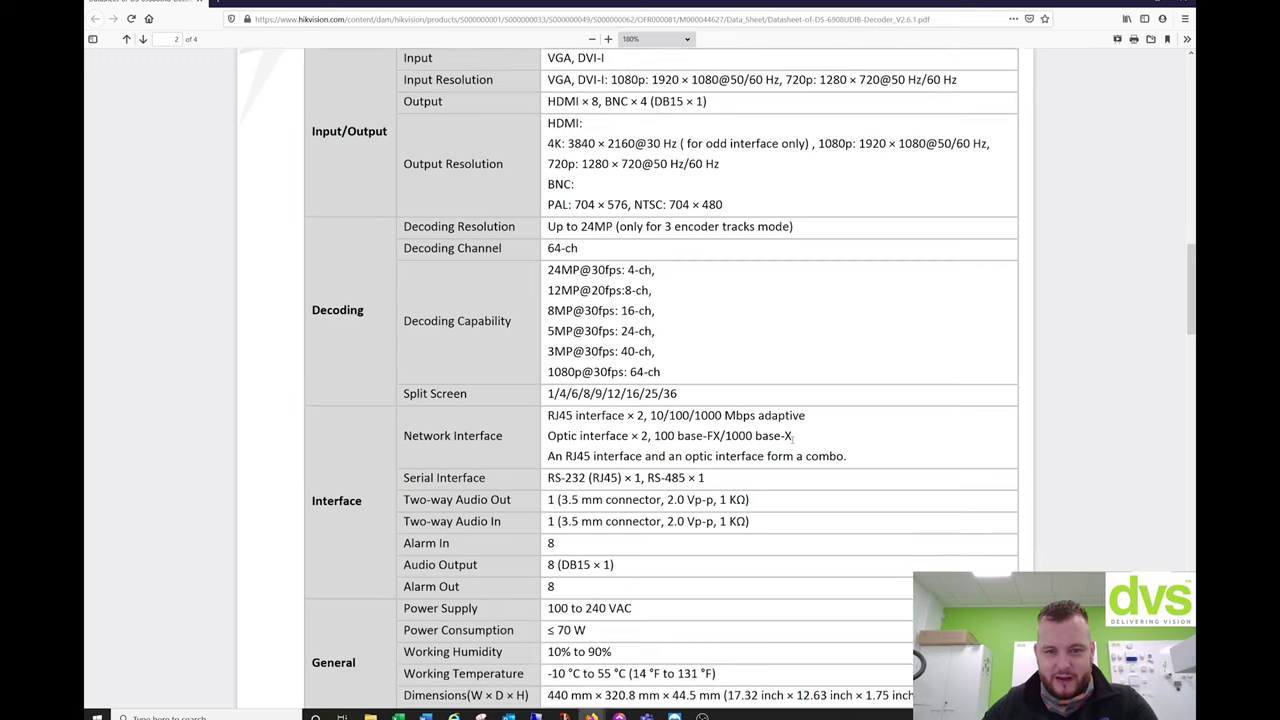
drag(695, 376, 652, 370)
click(748, 350)
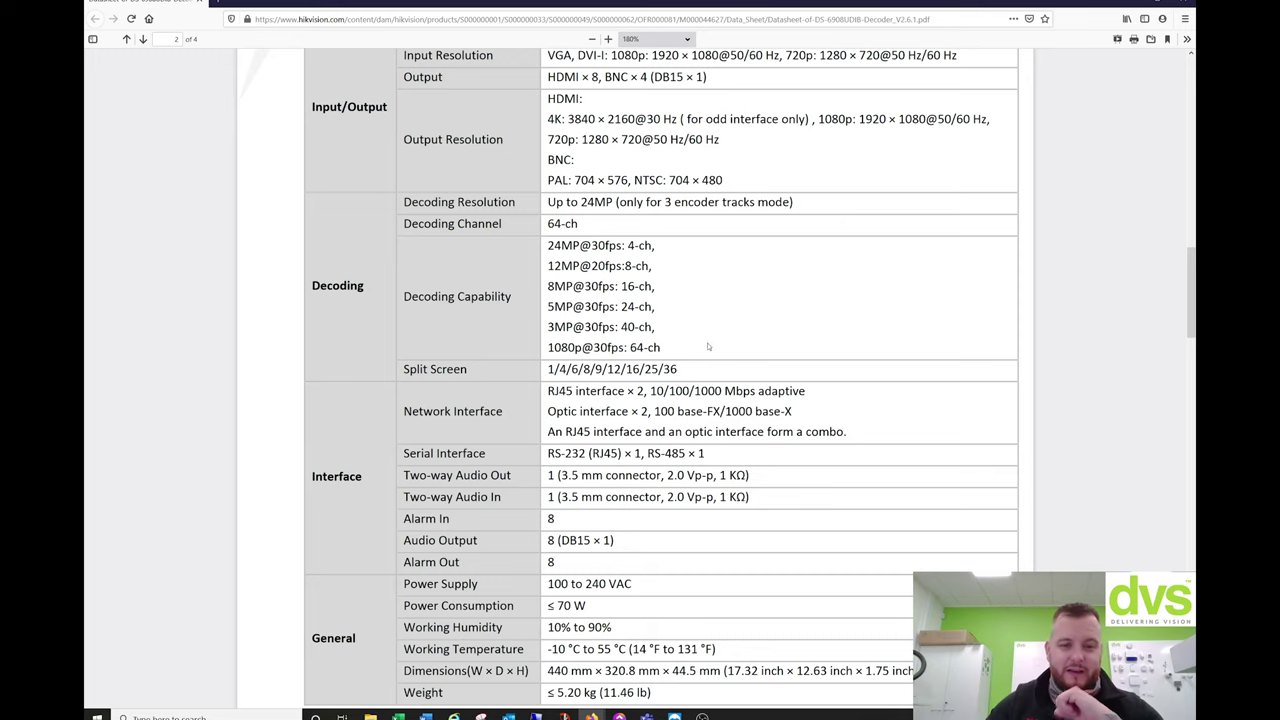
Step: Scroll through the ports and dimensions pages, then back up
scroll(713, 360, down, 10)
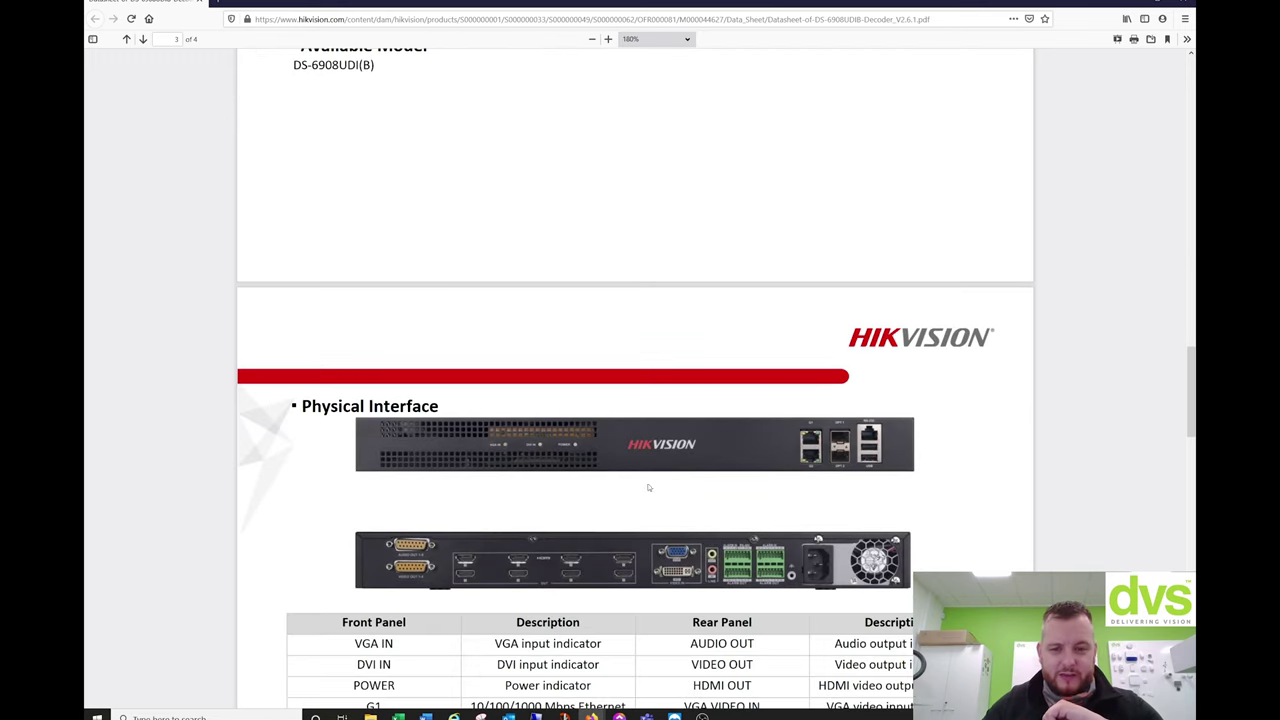
scroll(662, 468, down, 4)
scroll(673, 481, down, 10)
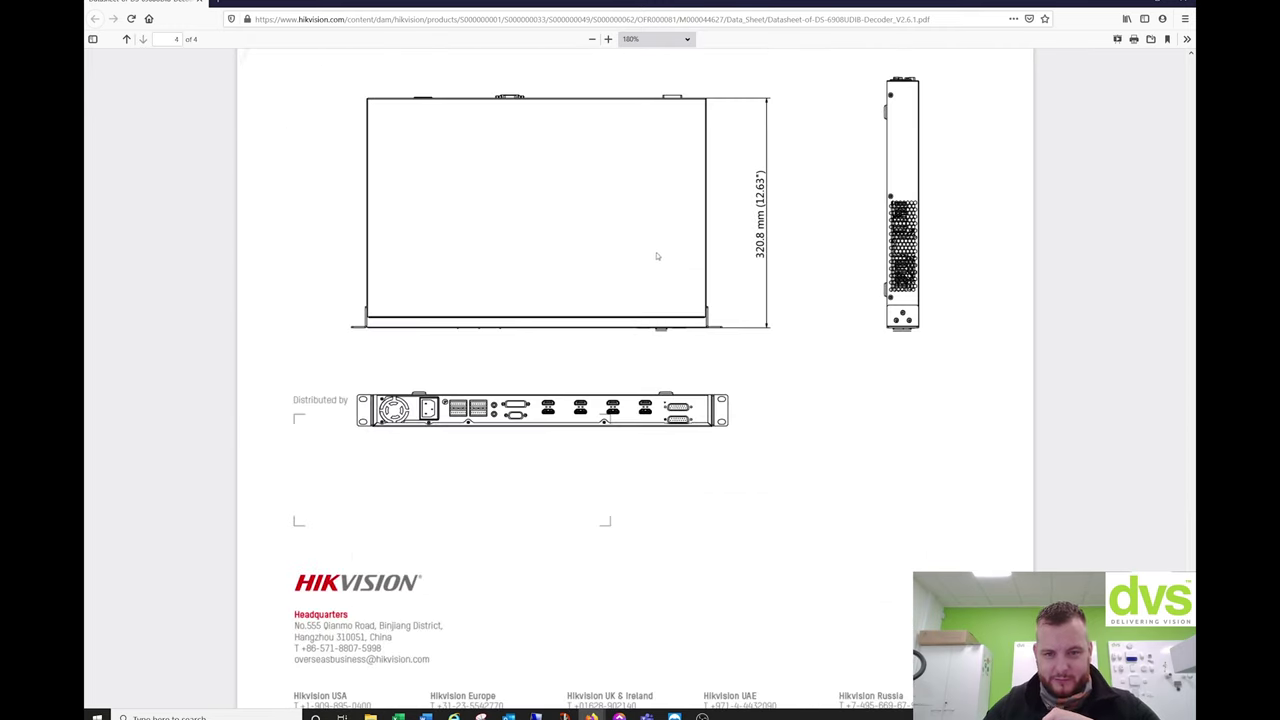
scroll(659, 251, up, 15)
scroll(677, 231, up, 15)
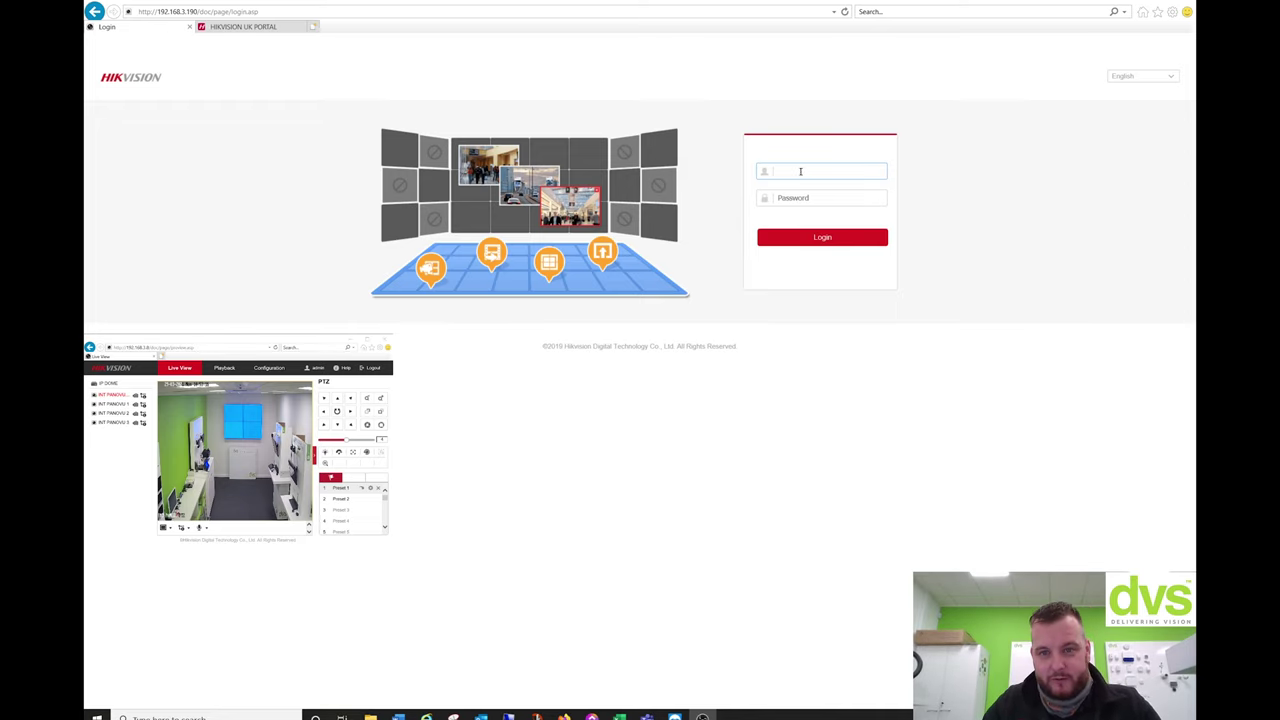
Step: Log in to the decoder web interface as admin with the account password
text(admin)
key(Tab)
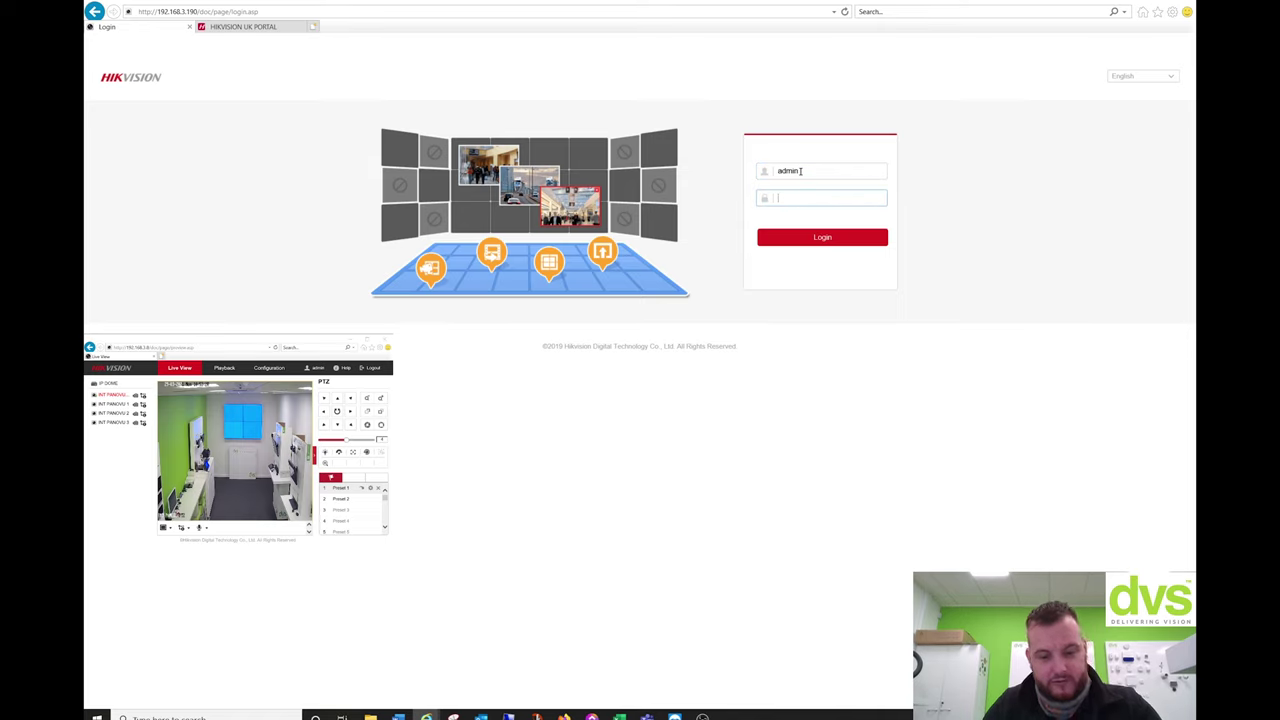
text(••••••)
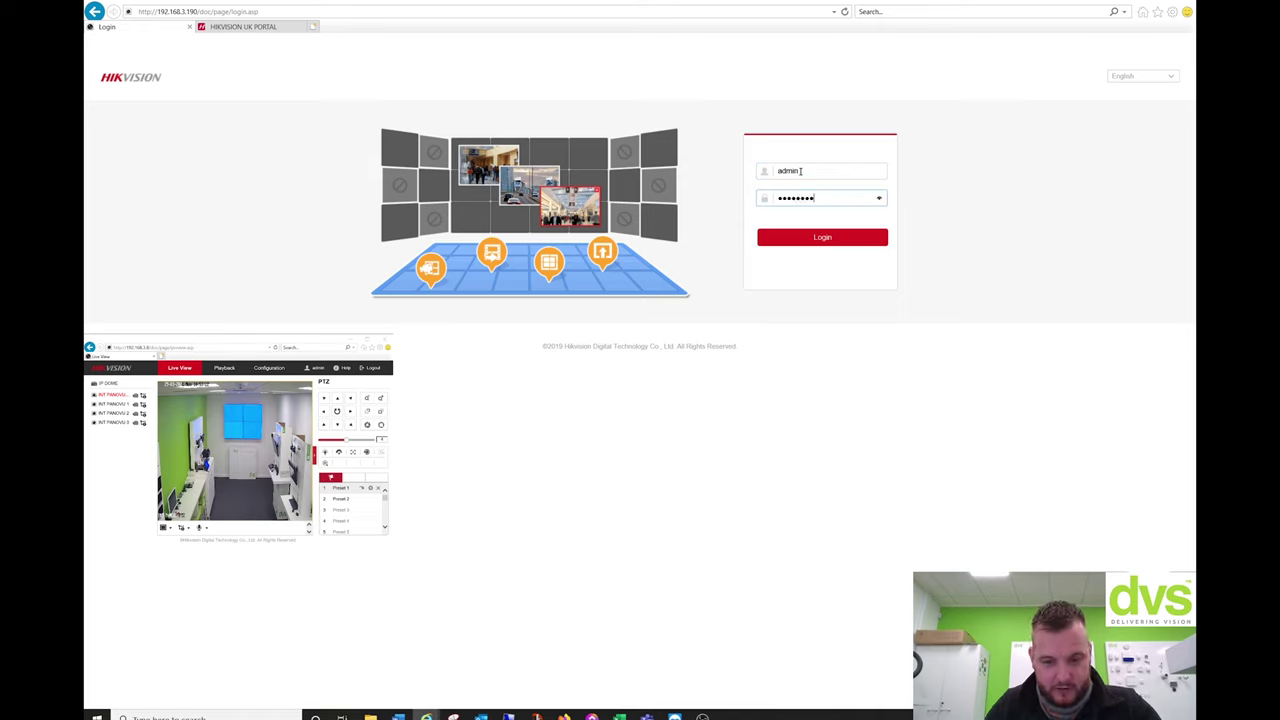
text(•••••)
key(Return)
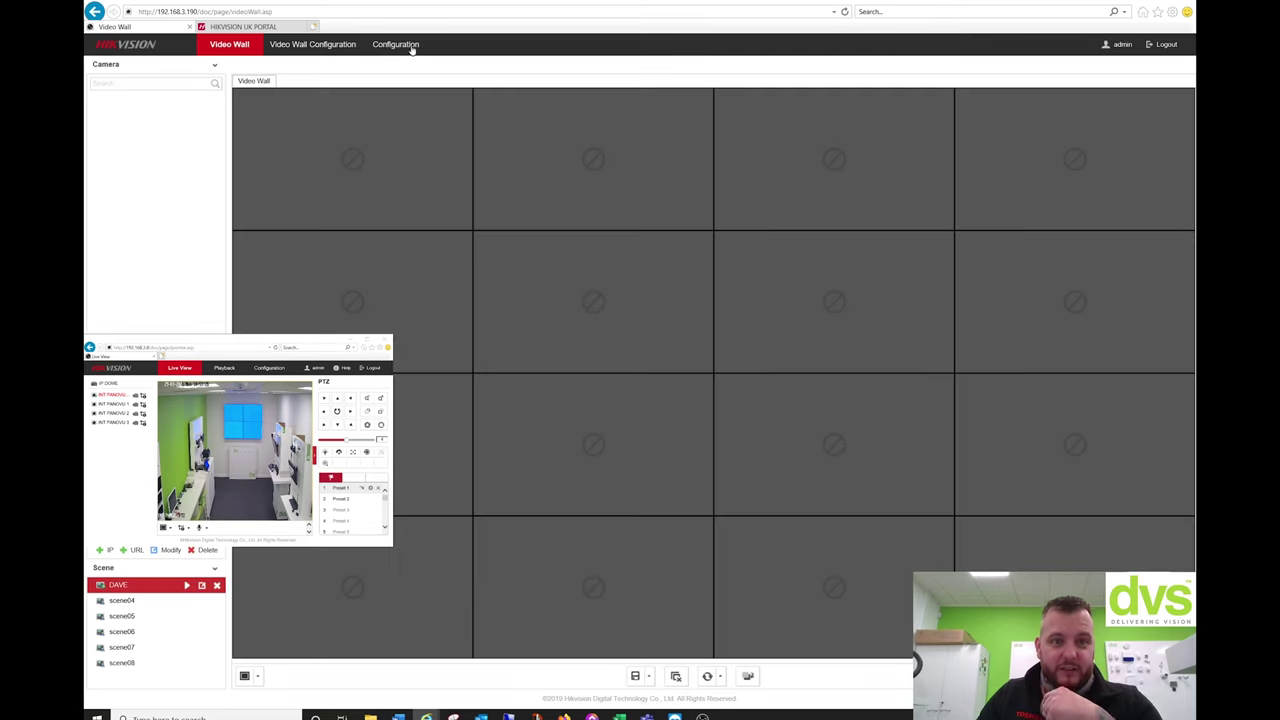
Step: Find firmware V2.4.0 build 200608 under System Settings > Basic Information, then go to the download portal
click(405, 44)
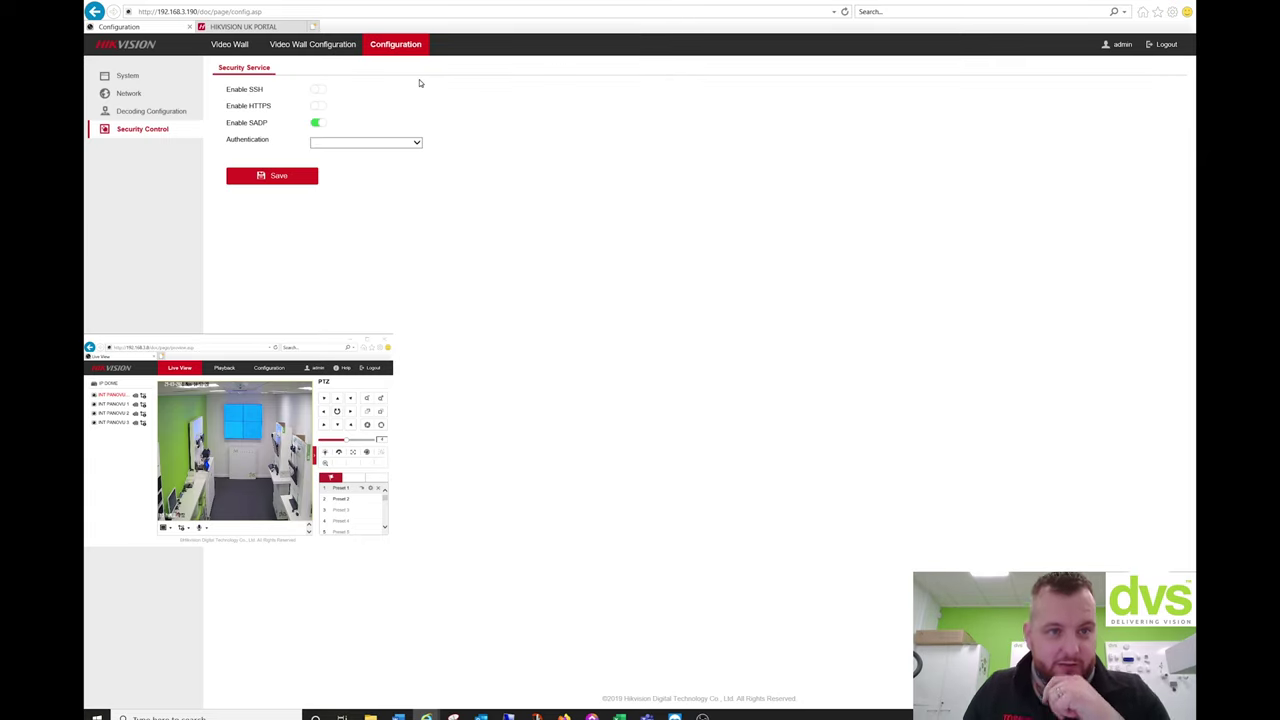
click(118, 82)
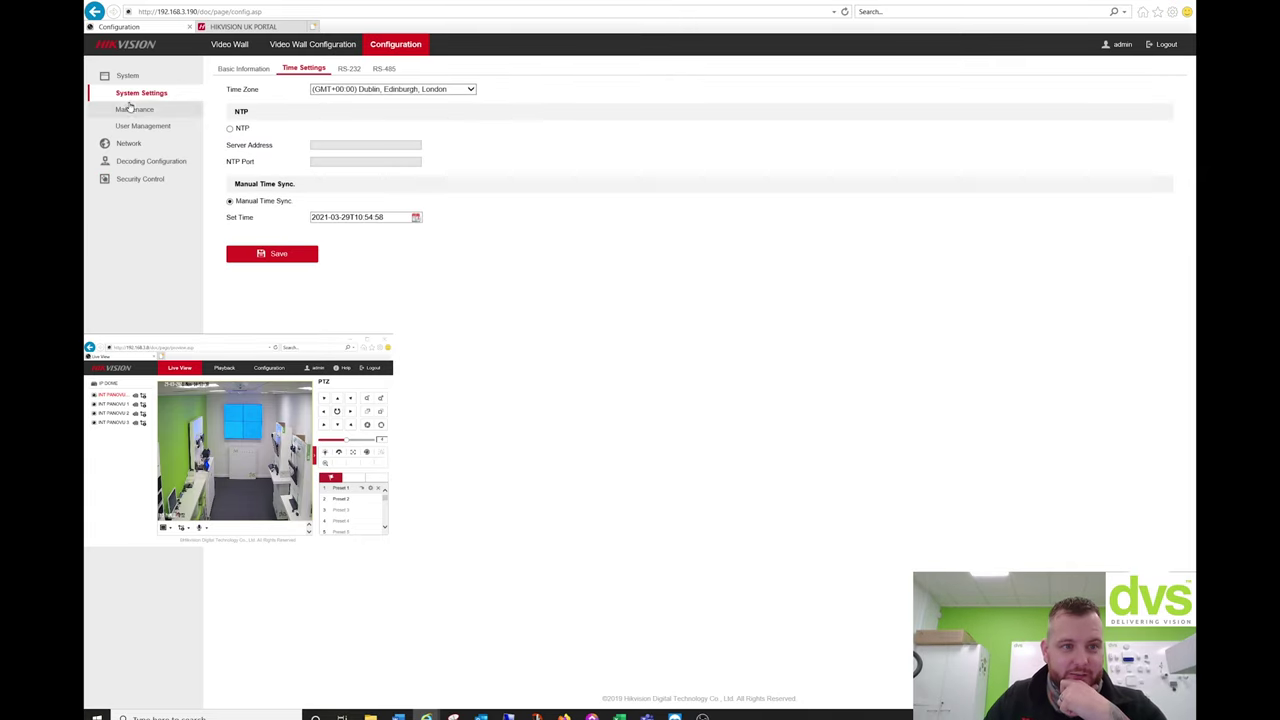
click(140, 109)
click(138, 95)
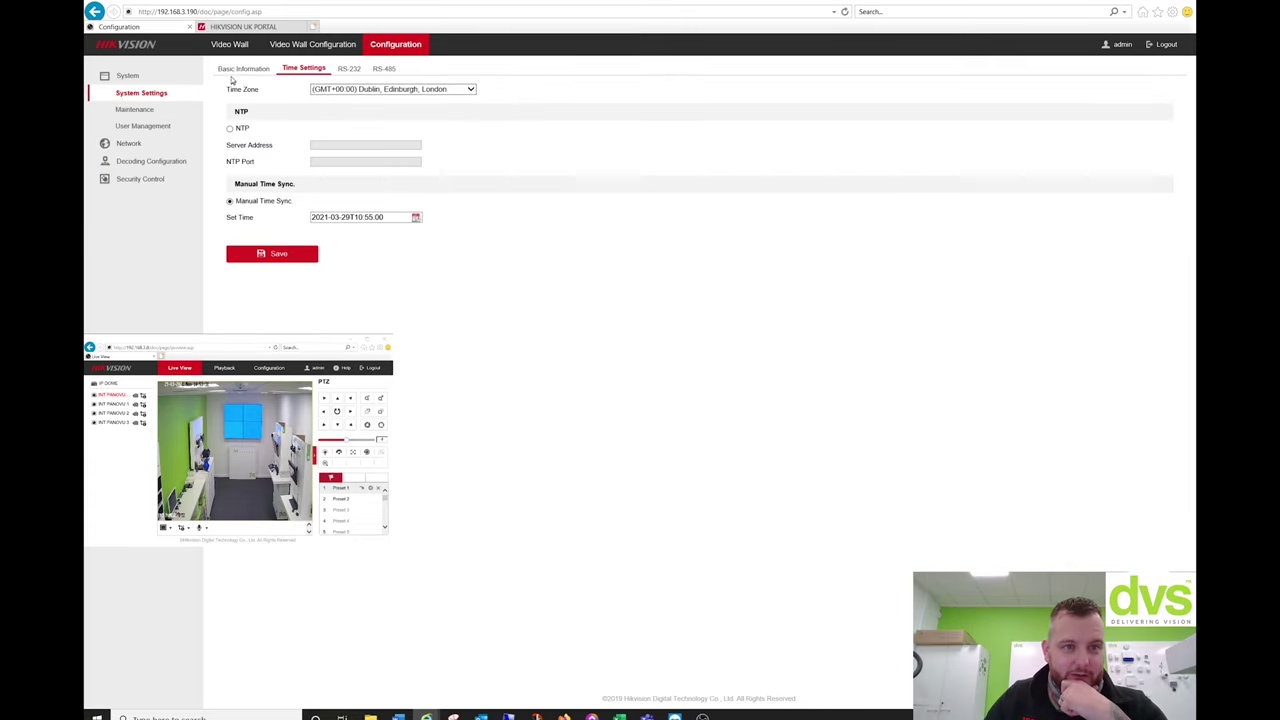
click(240, 72)
drag(383, 156, 310, 156)
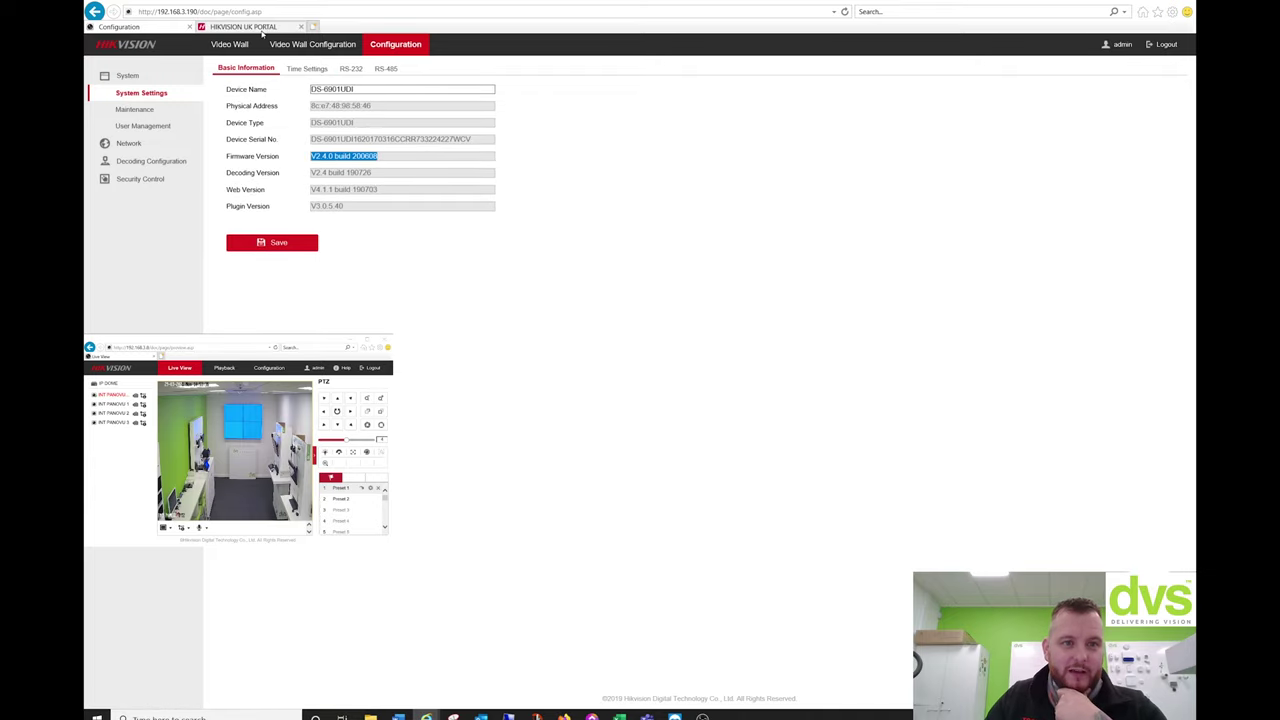
click(262, 28)
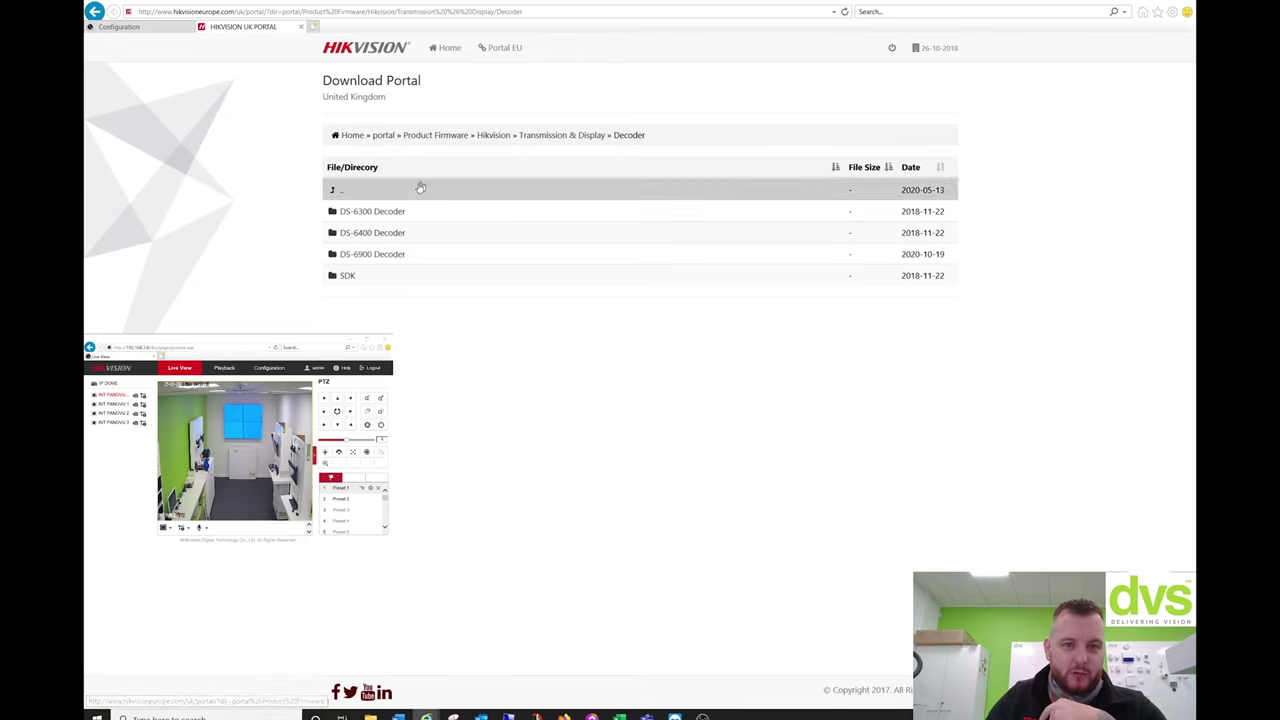
Step: Open the portal's DS-6900 Decoder firmware folder, then return to the decoder's Configuration tab
click(372, 254)
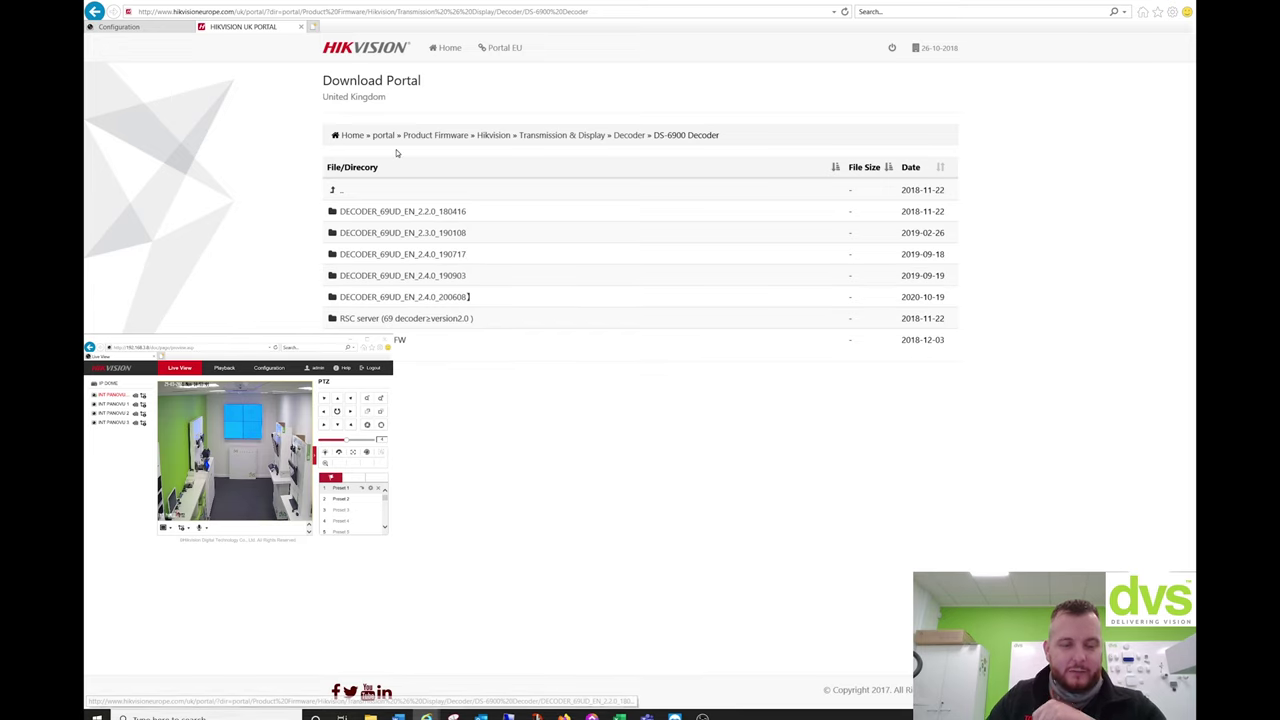
click(156, 17)
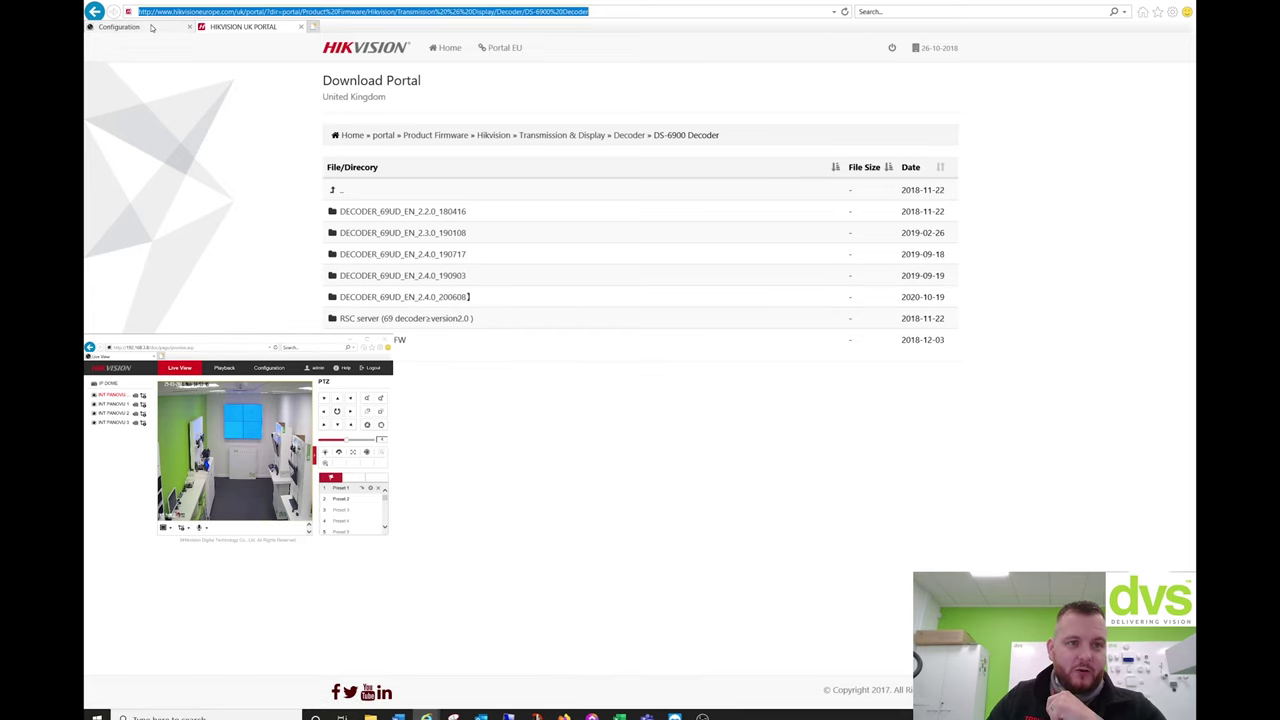
click(140, 26)
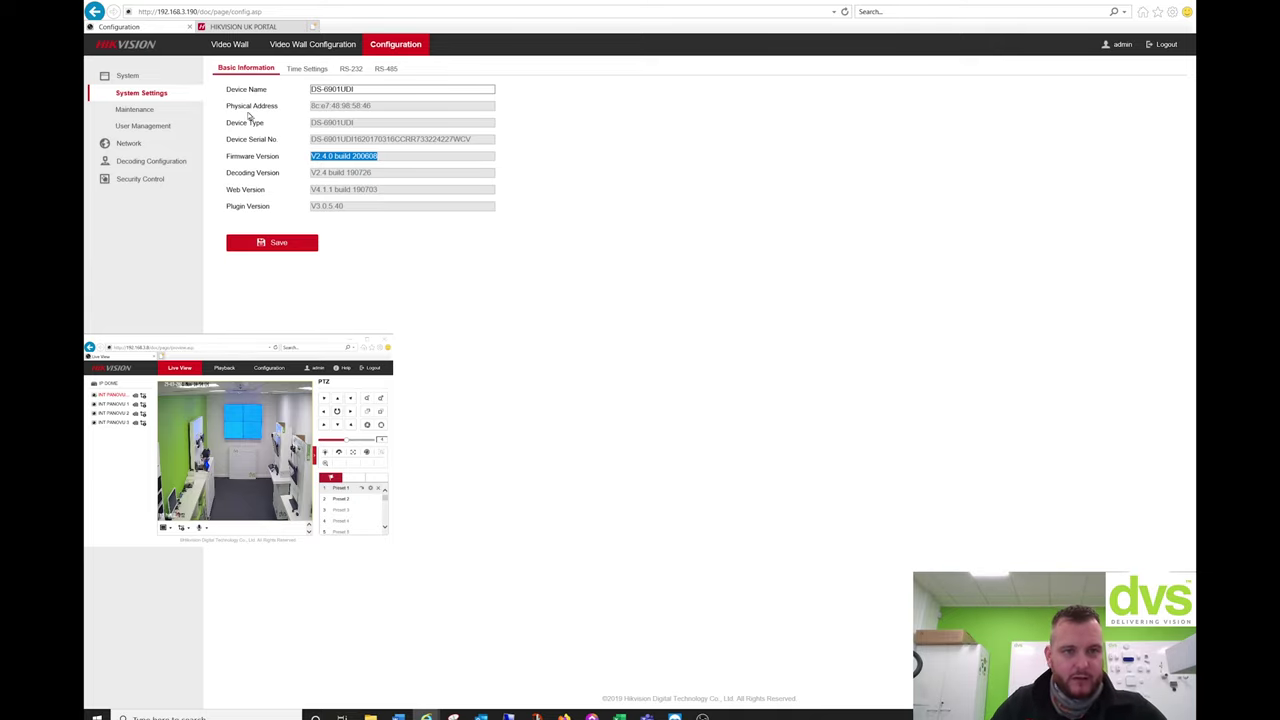
Step: Browse Time Settings, Maintenance, Network TCP/IP, then Decoding Configuration's Stream Configuration page
click(309, 68)
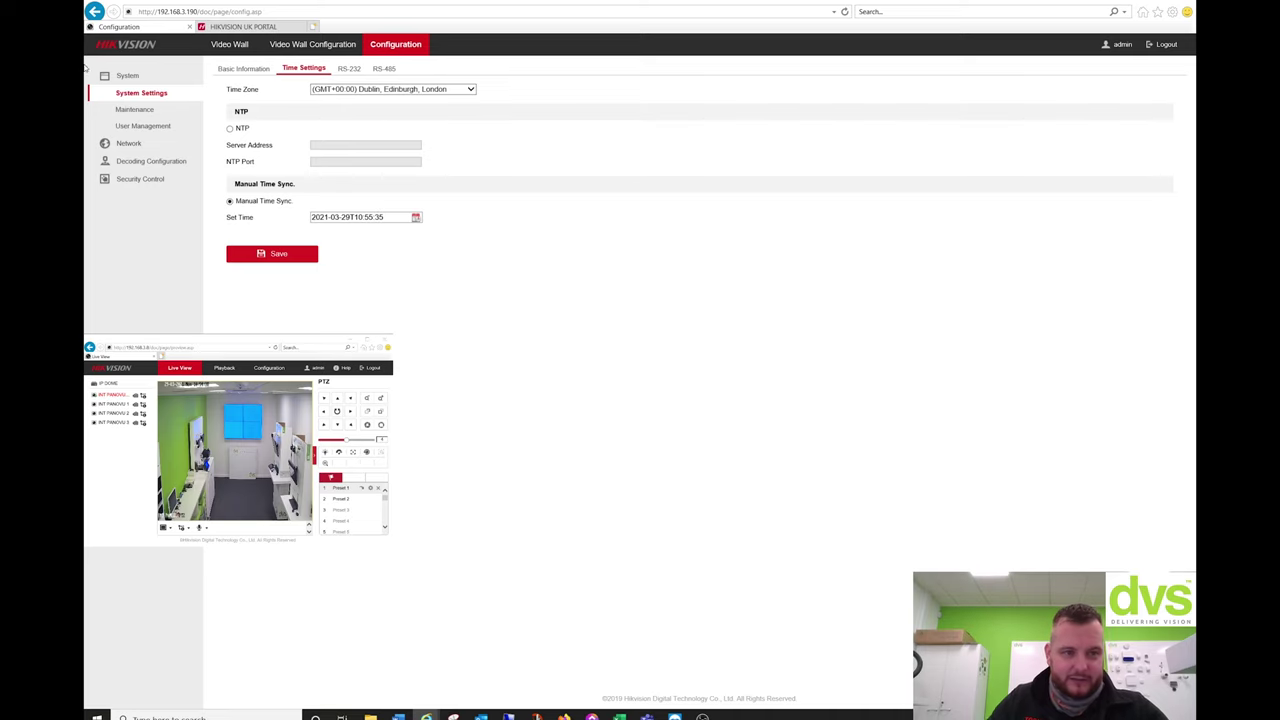
click(140, 109)
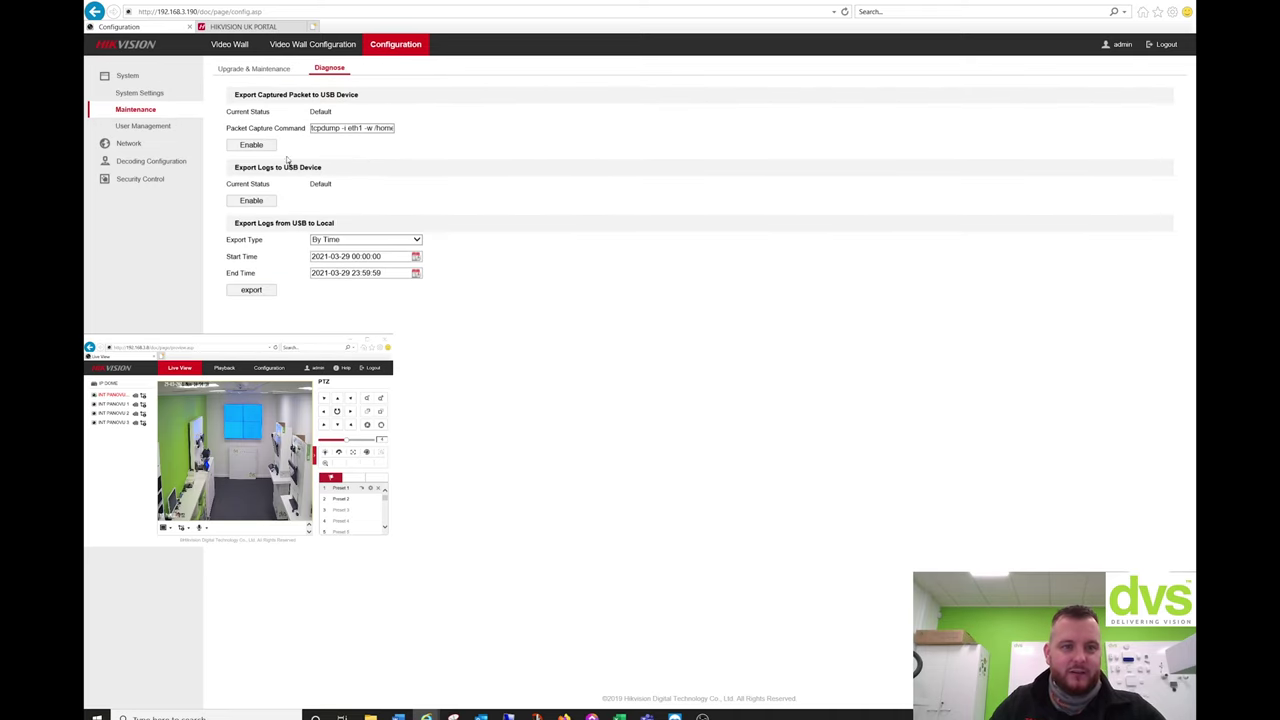
click(160, 142)
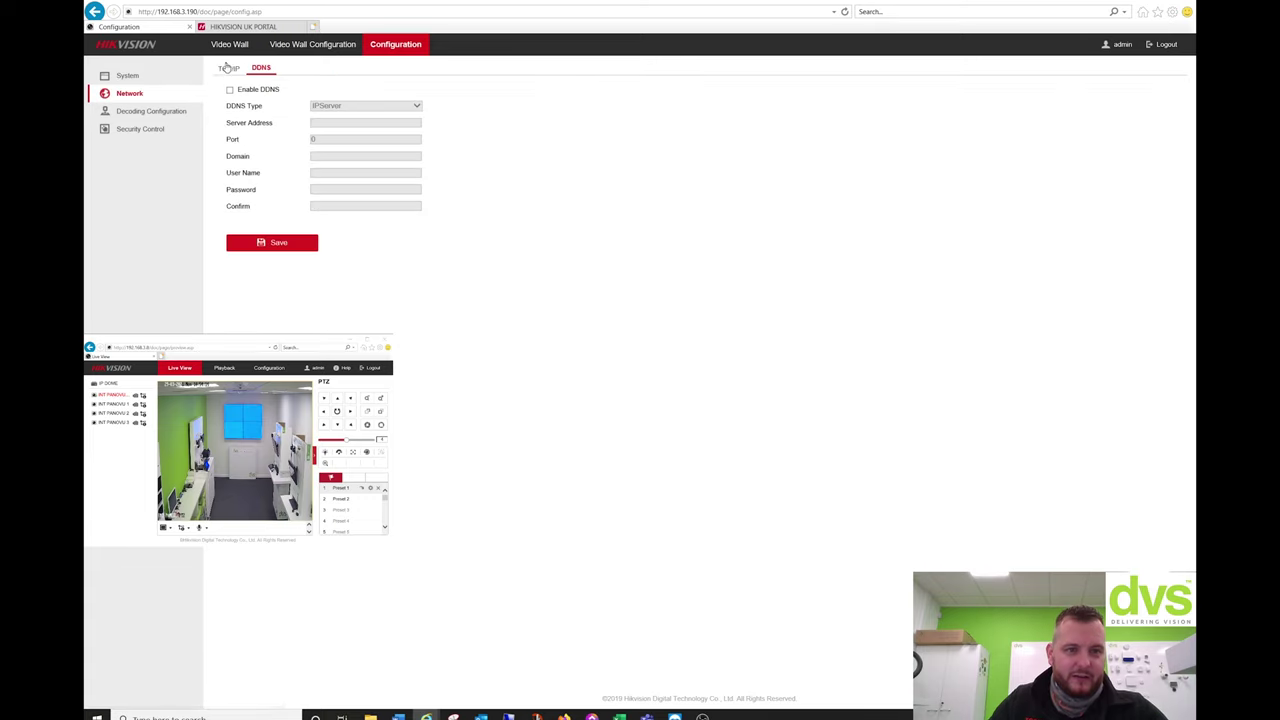
click(228, 68)
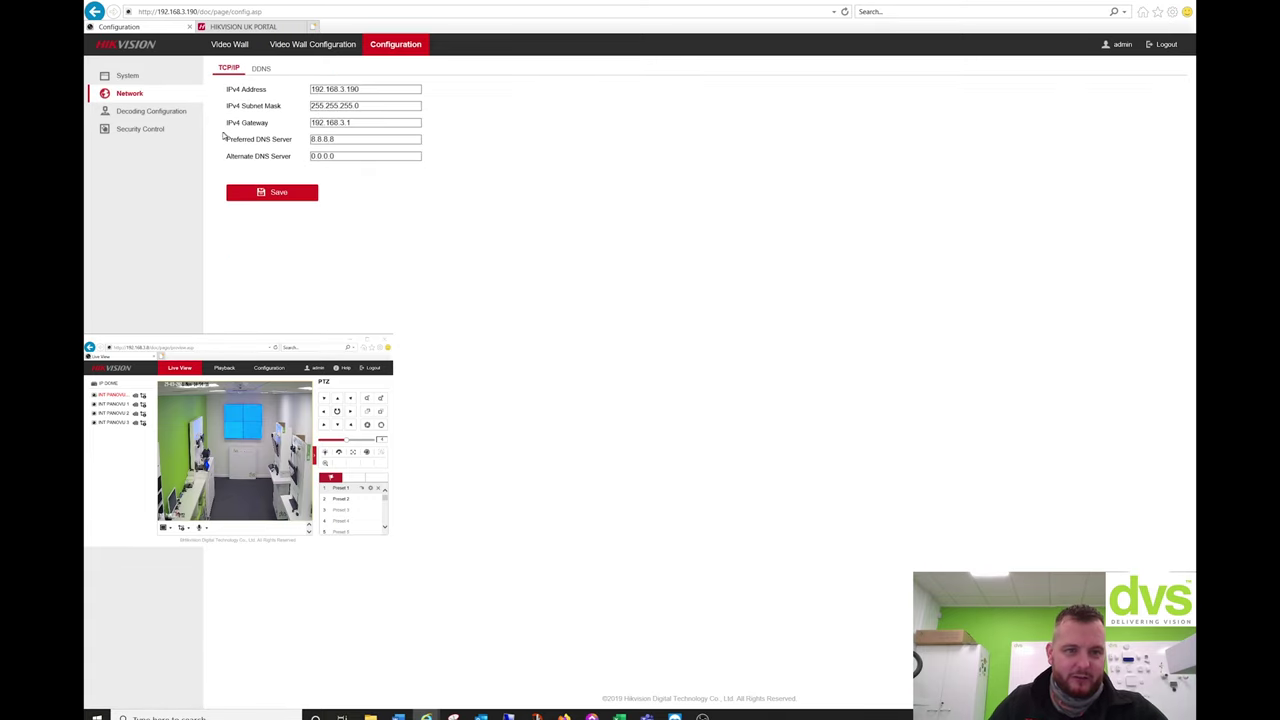
click(167, 118)
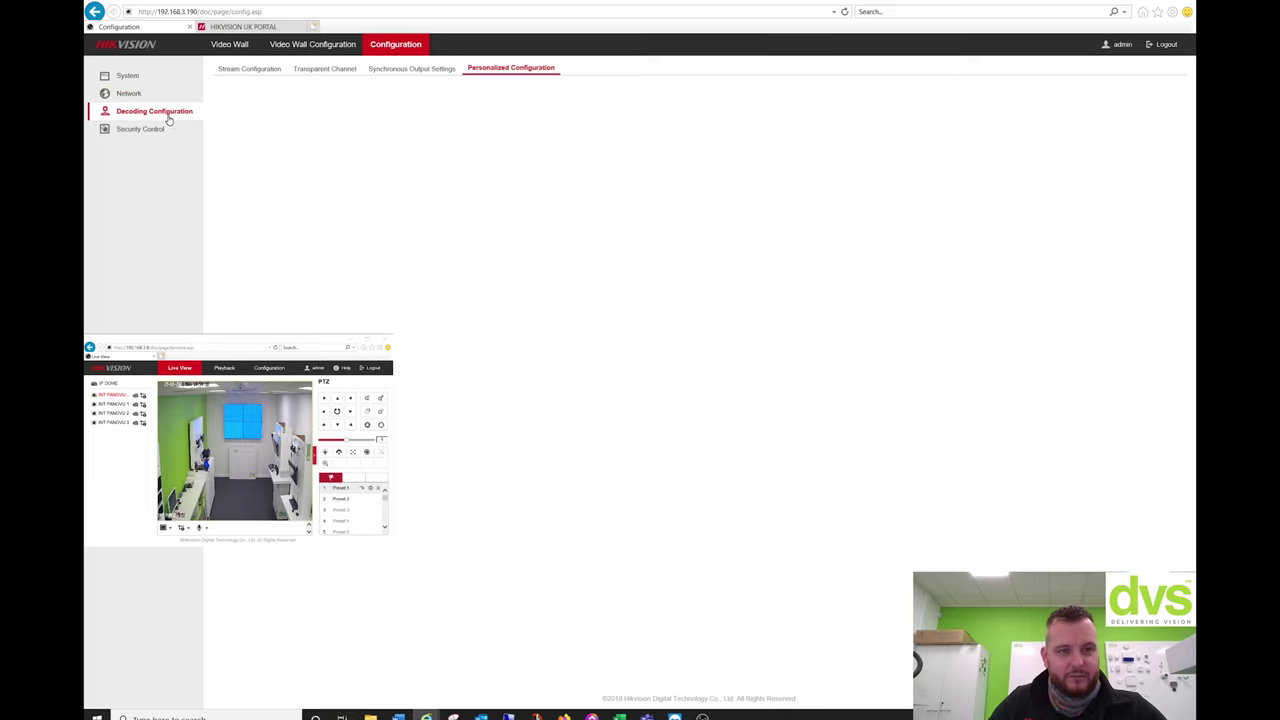
click(250, 69)
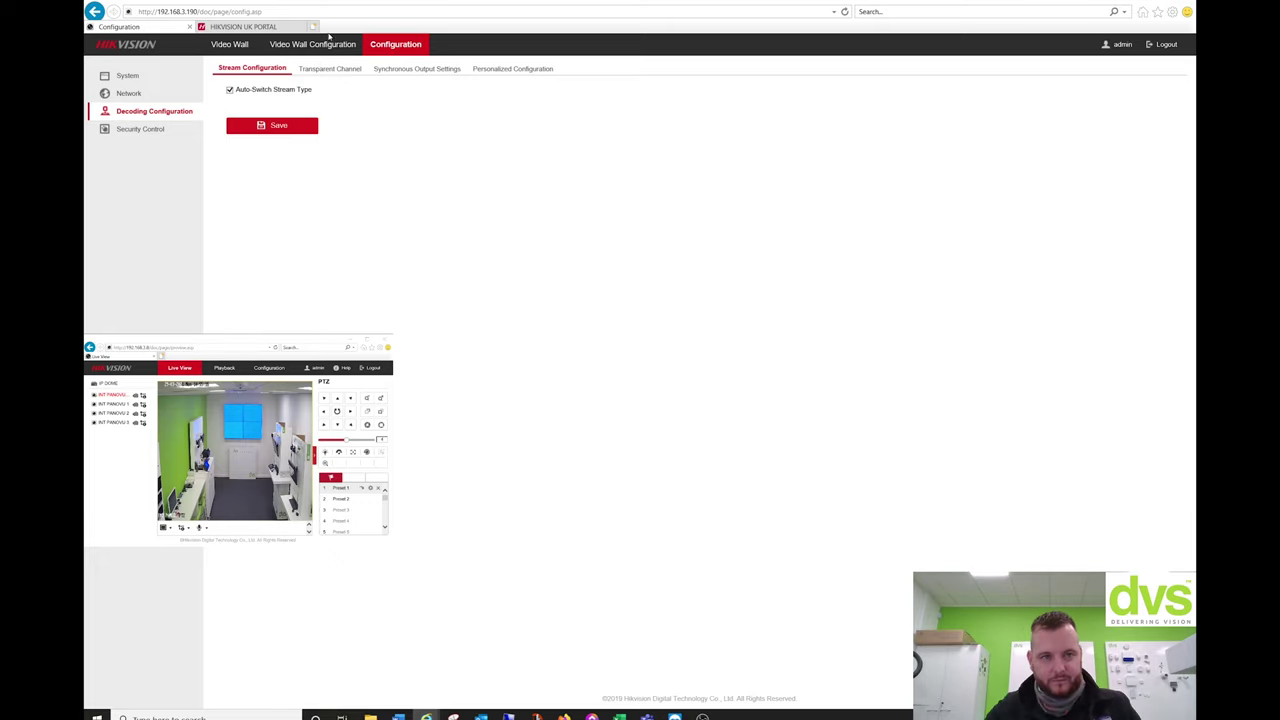
Step: Edit Transparent Channel entry 1 with RS-485 serial ports, then cancel without saving
click(344, 69)
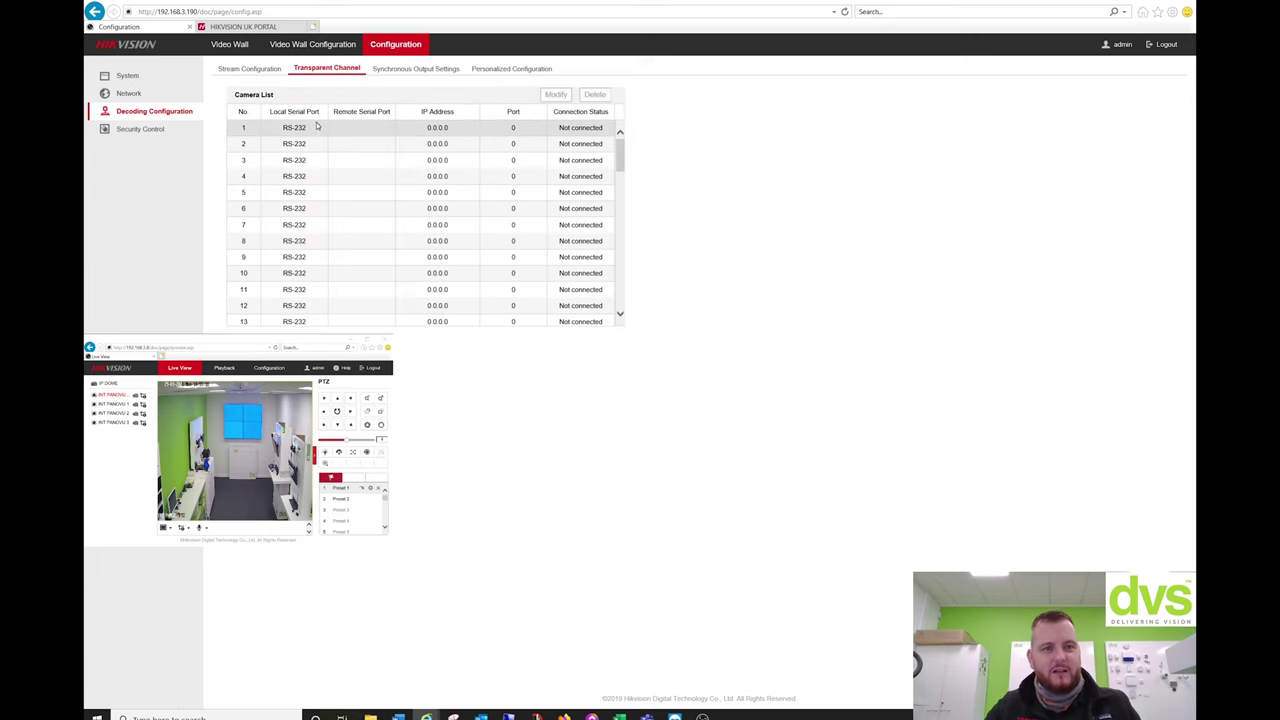
click(313, 126)
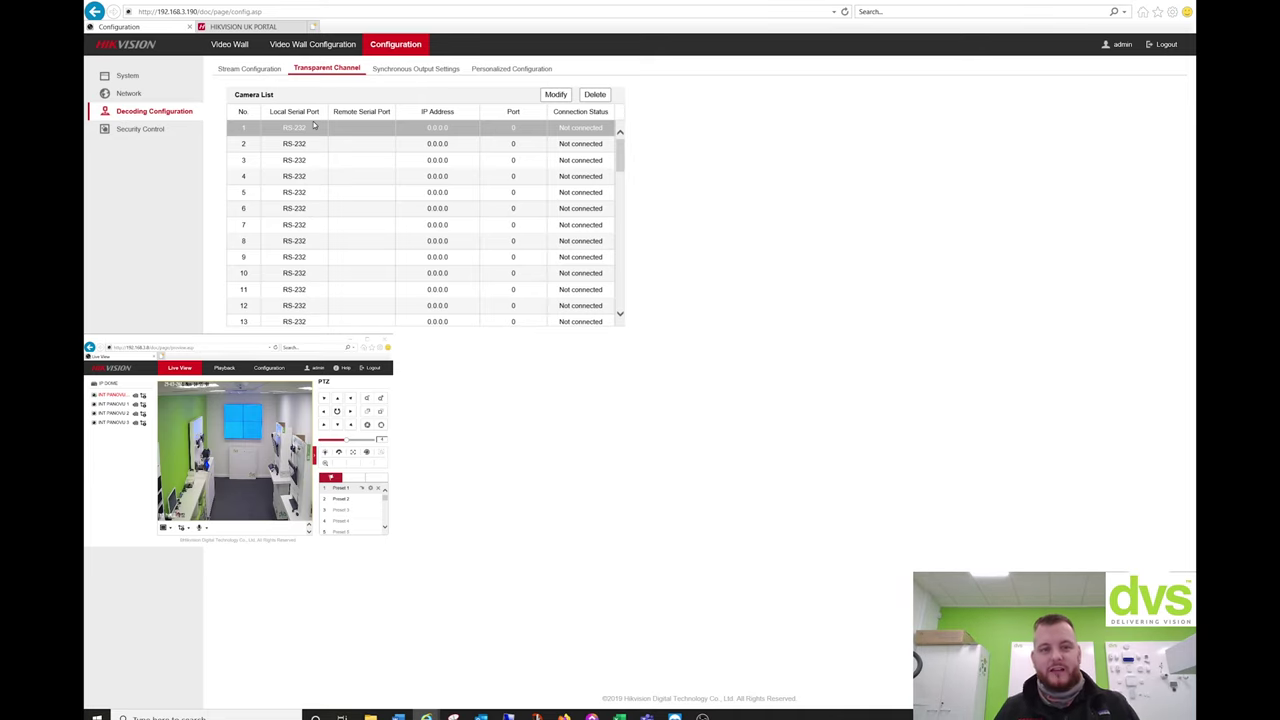
click(556, 95)
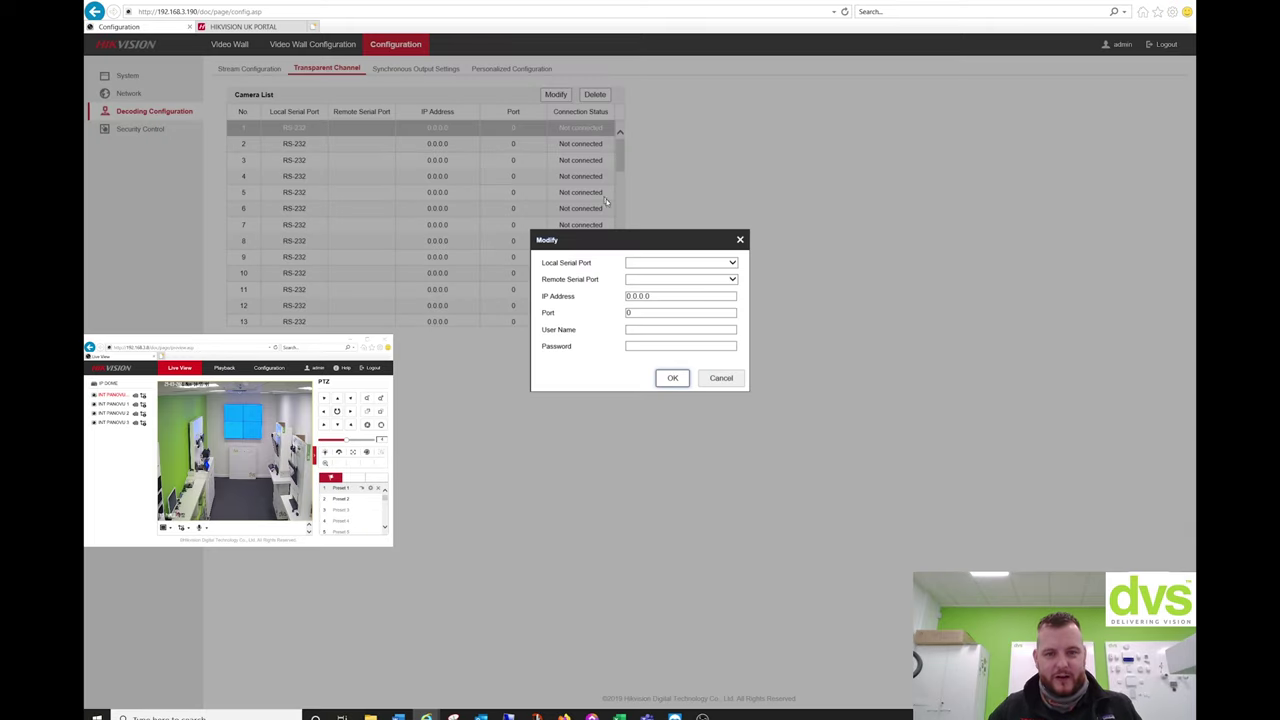
click(641, 262)
click(638, 271)
click(634, 279)
click(634, 297)
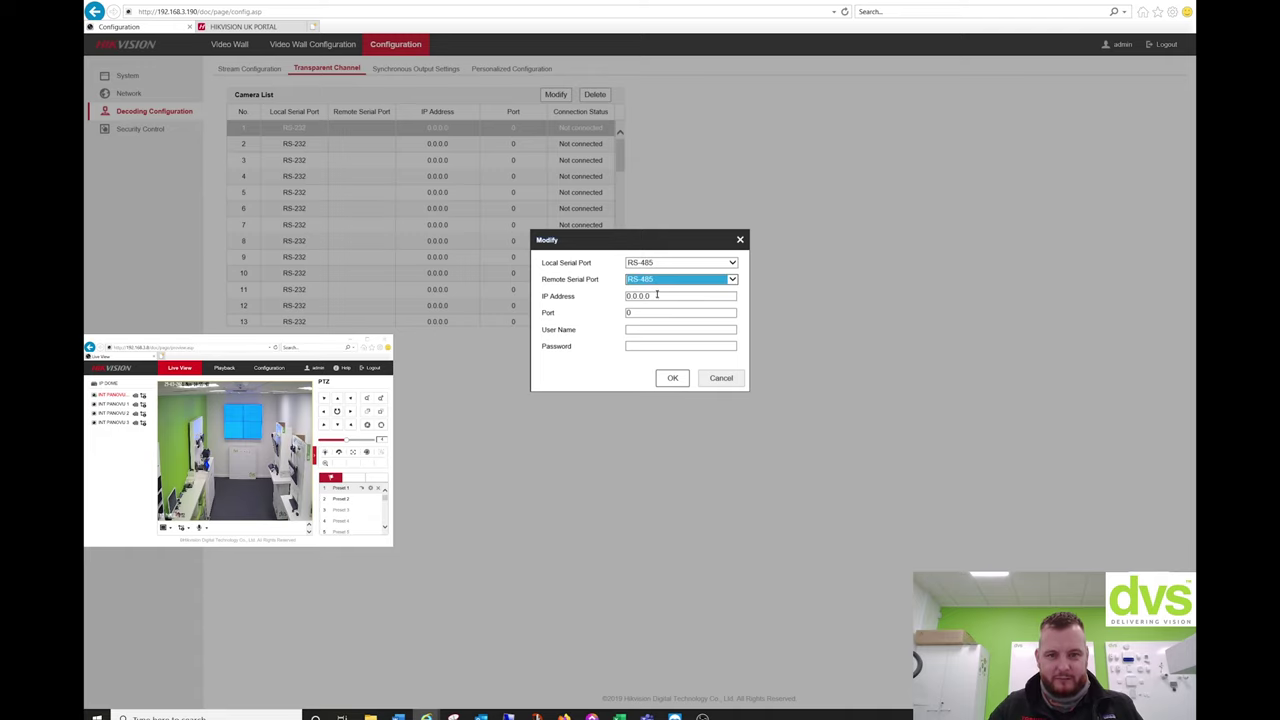
click(656, 295)
click(630, 312)
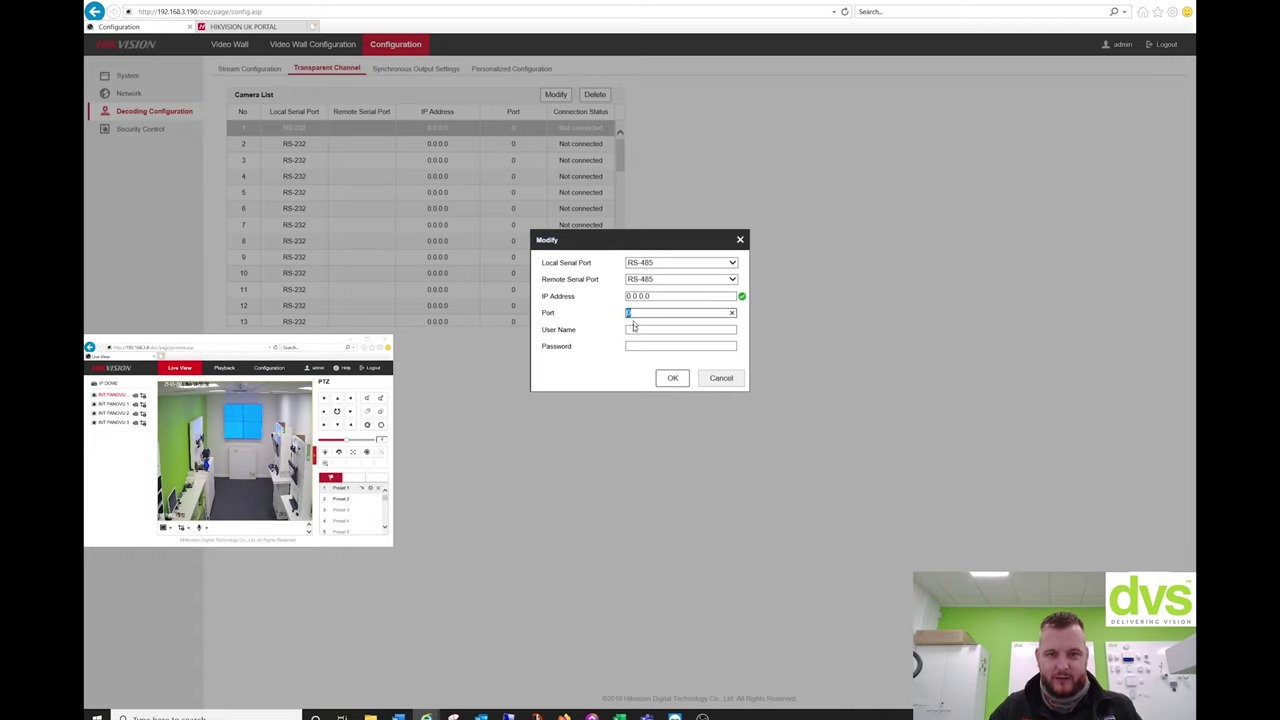
click(716, 378)
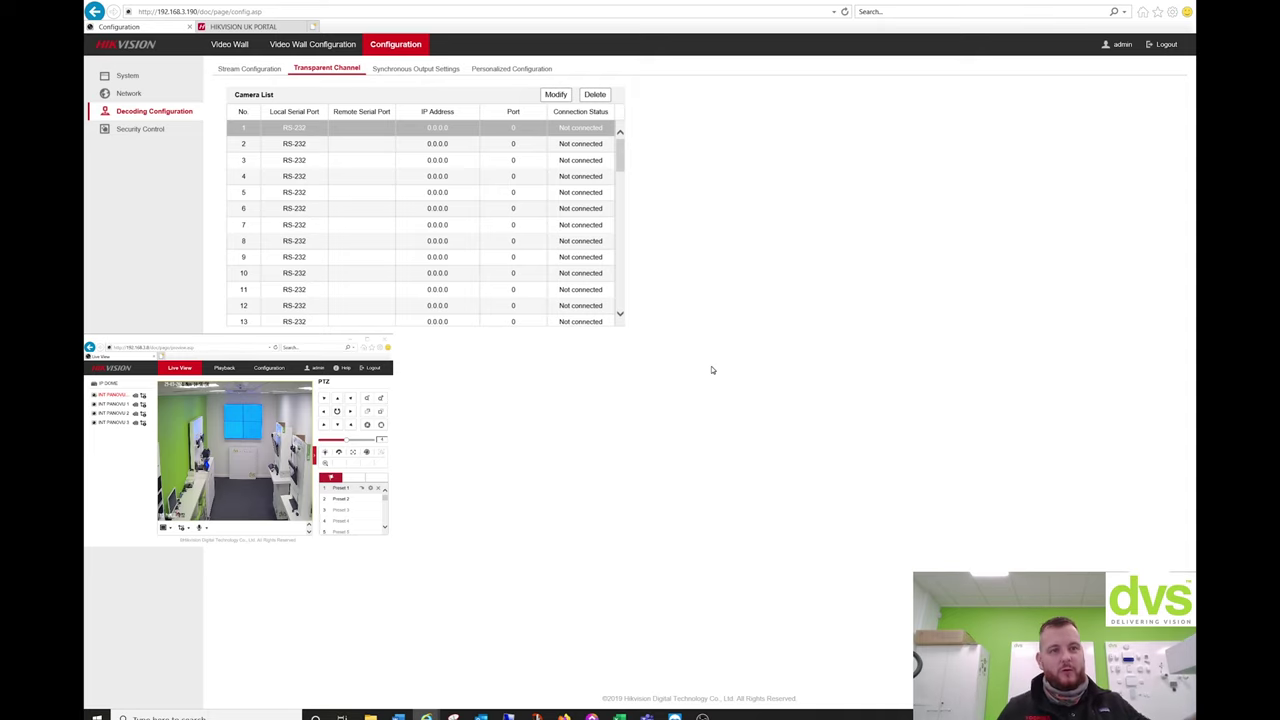
Step: View the Synchronous Output and Personalized Configuration tabs, then the Security Control service settings
click(443, 69)
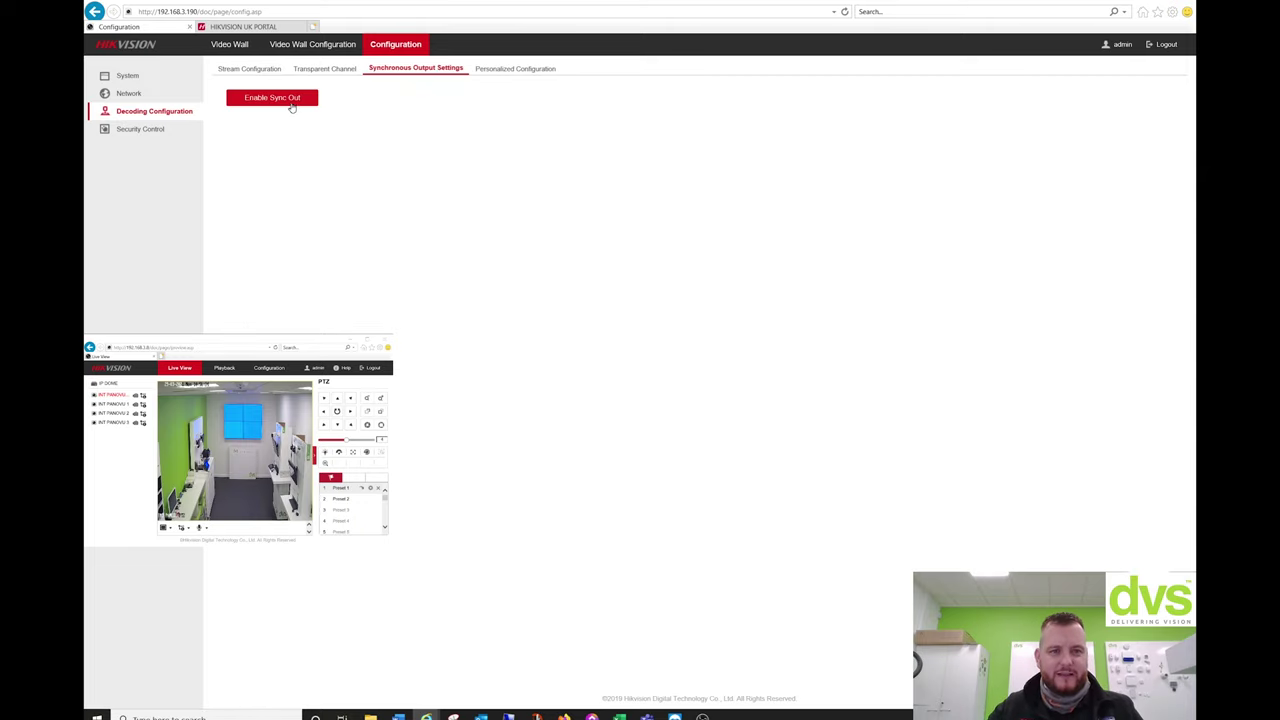
click(502, 70)
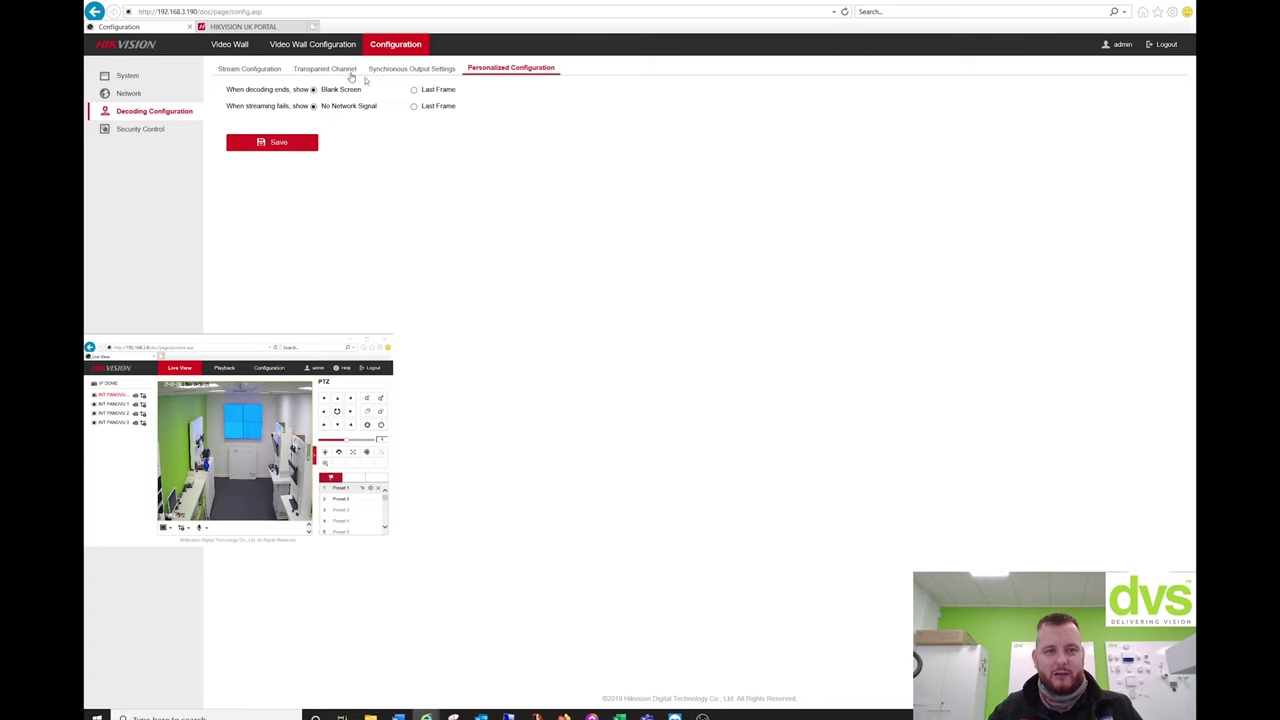
click(172, 131)
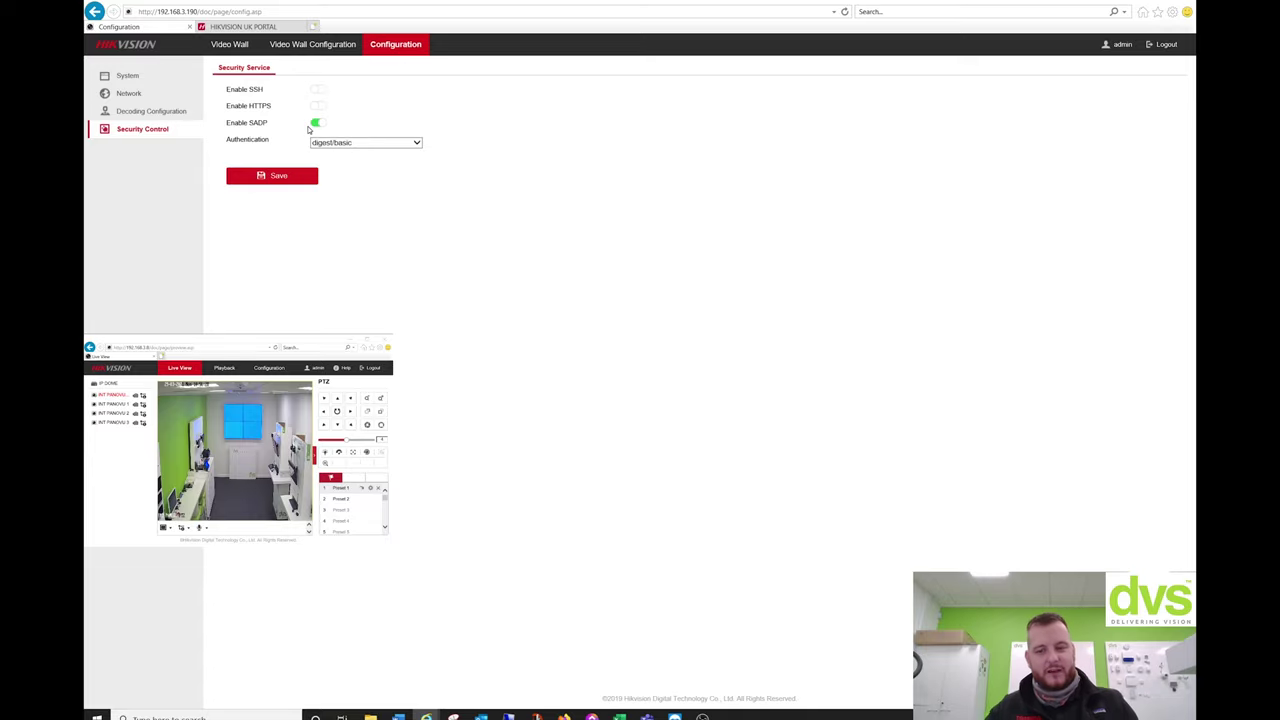
Step: Set the video wall layout to 2 rows by 2 columns
click(308, 49)
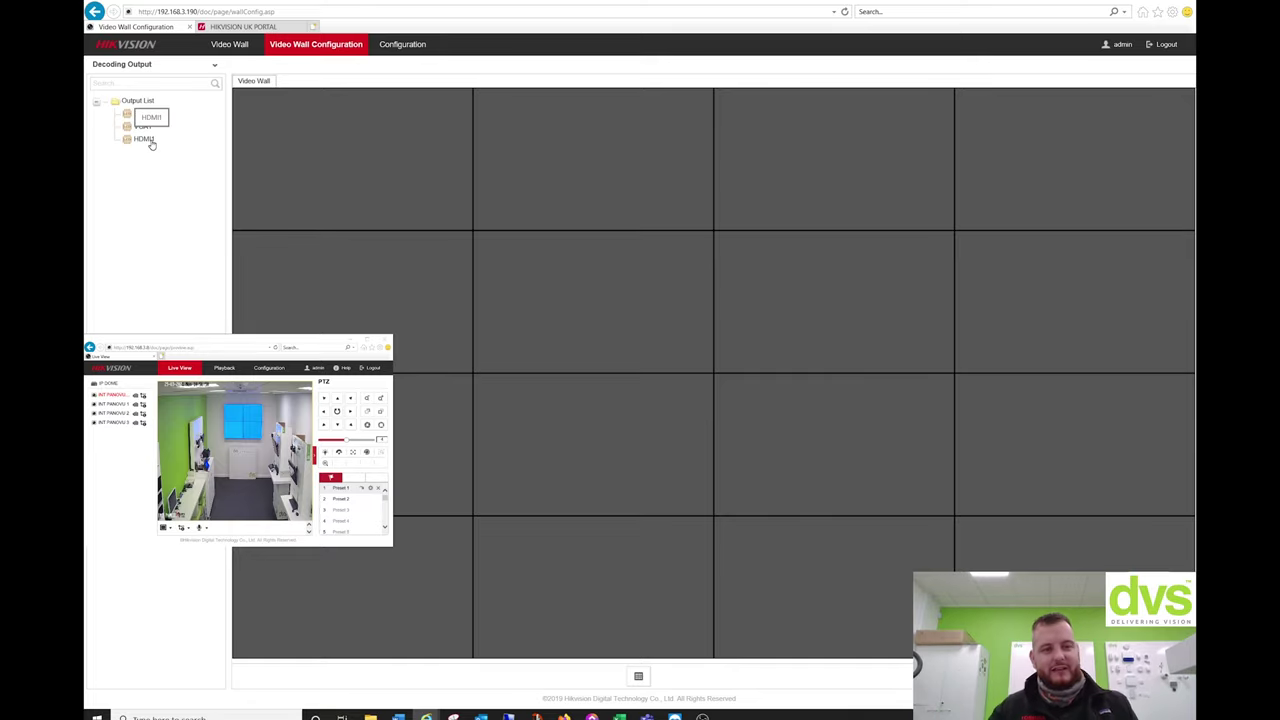
click(638, 678)
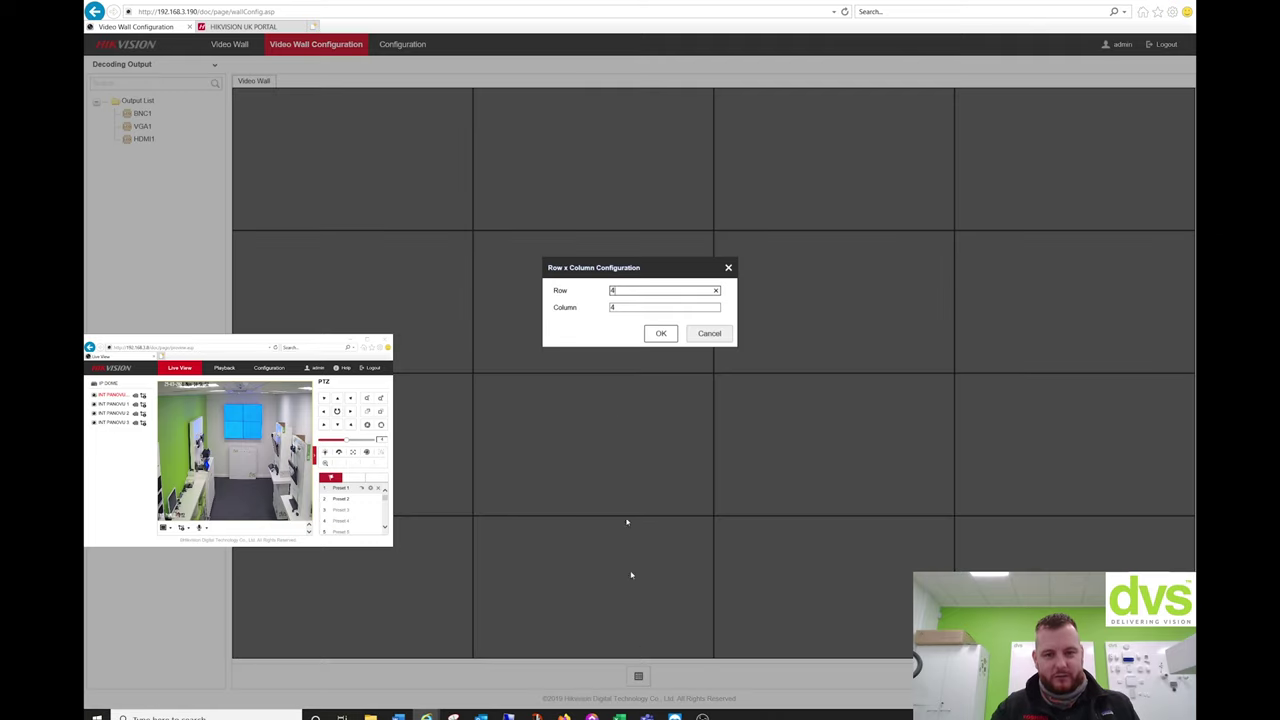
double_click(618, 292)
text(2)
key(Tab)
text(2)
click(647, 333)
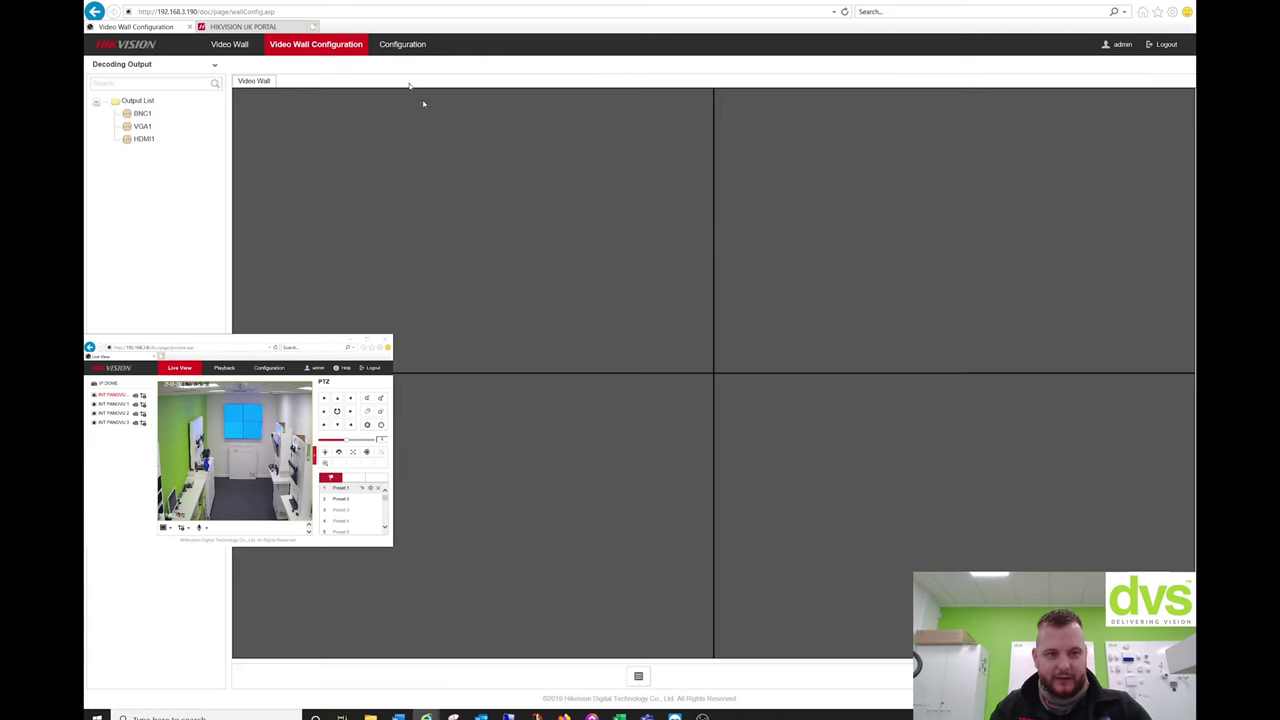
Step: Place HDMI1 top-left, VGA1 top-right and BNC1 bottom-left on the wall
drag(144, 139, 306, 129)
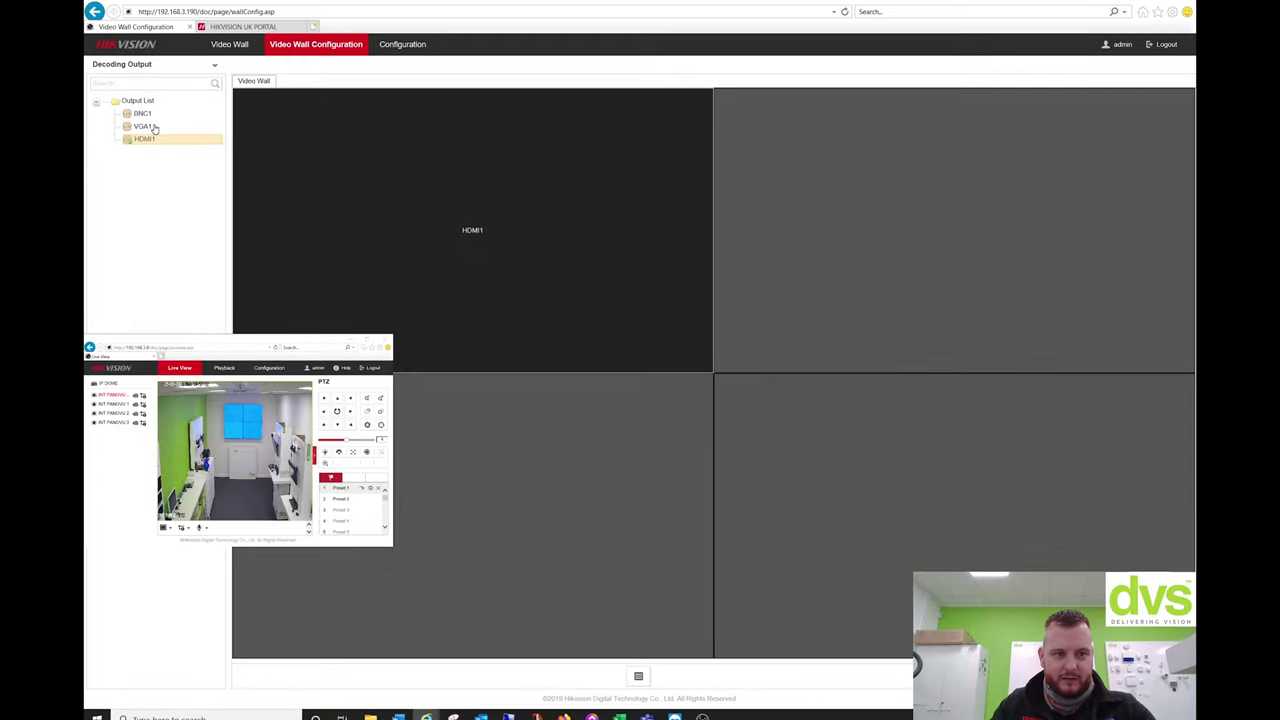
drag(158, 127, 777, 158)
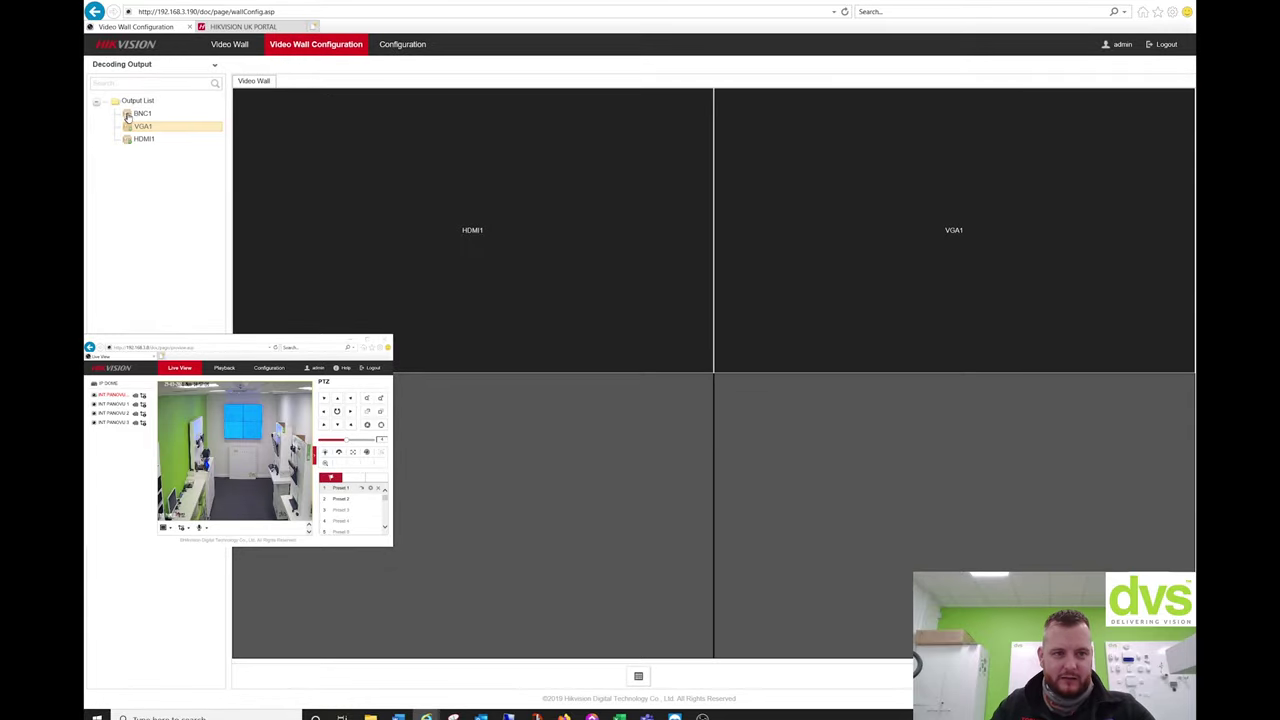
drag(142, 113, 438, 415)
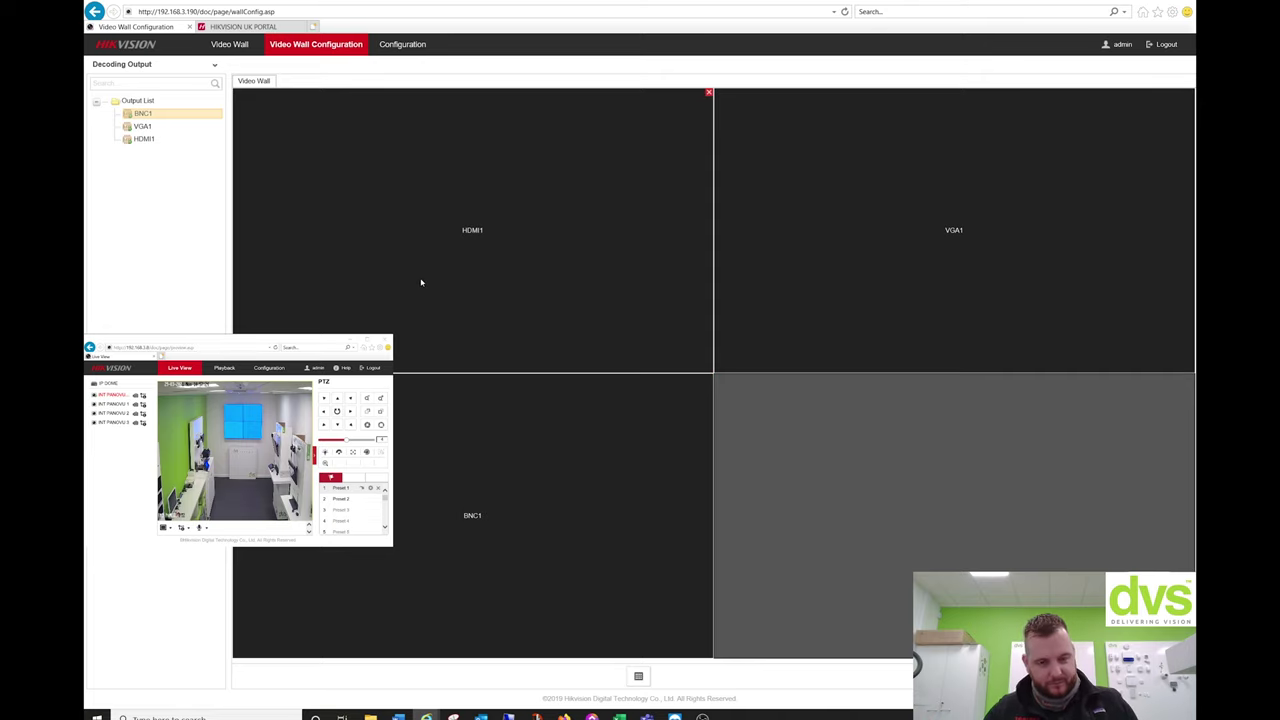
click(142, 140)
right_click(143, 141)
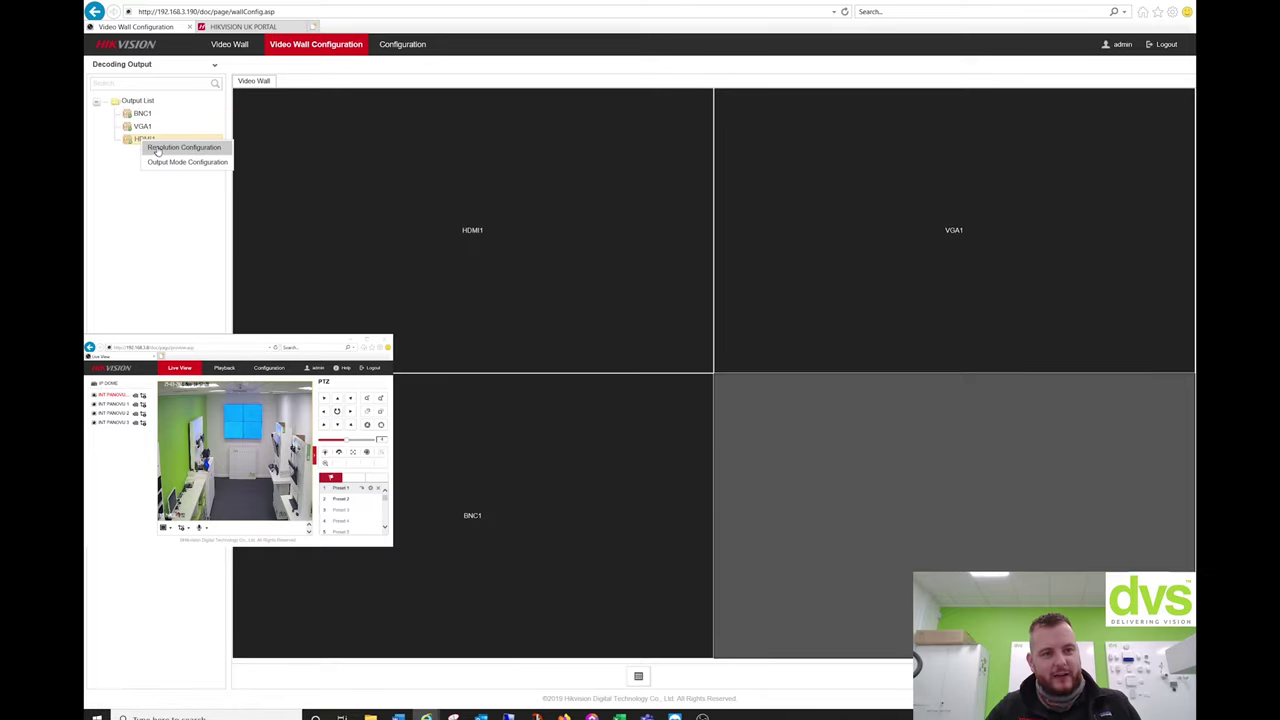
click(183, 148)
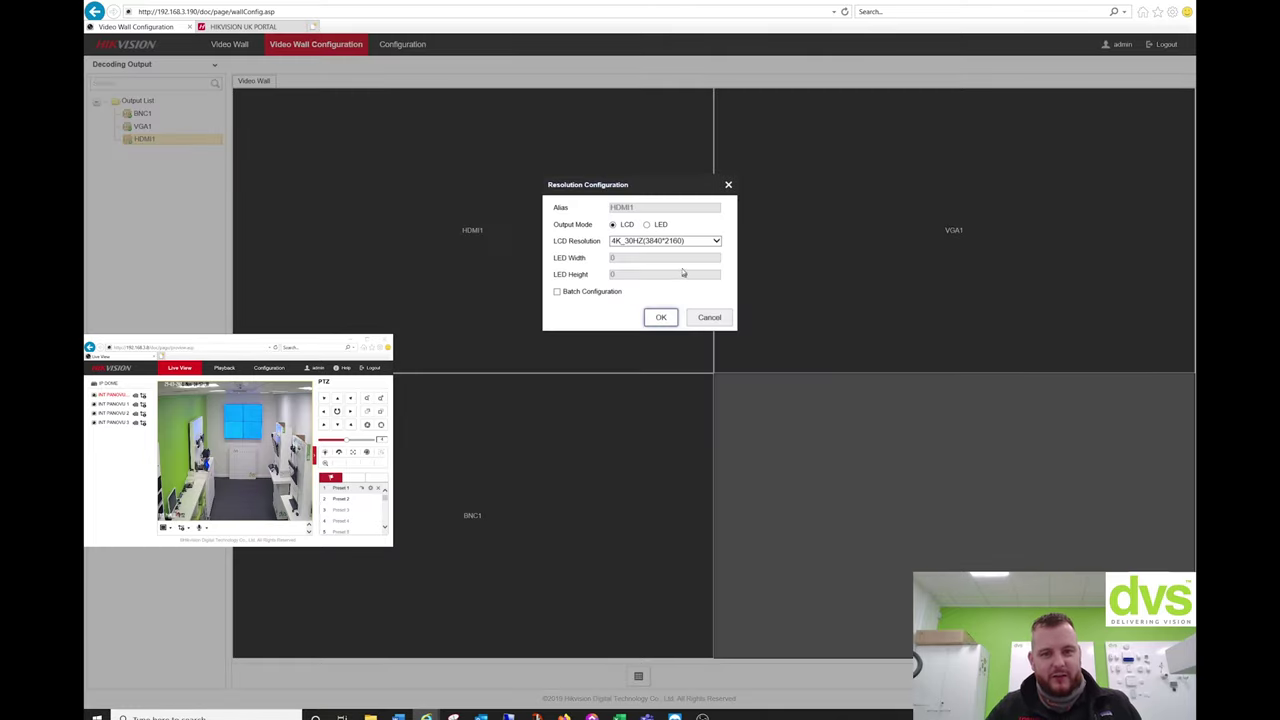
click(667, 243)
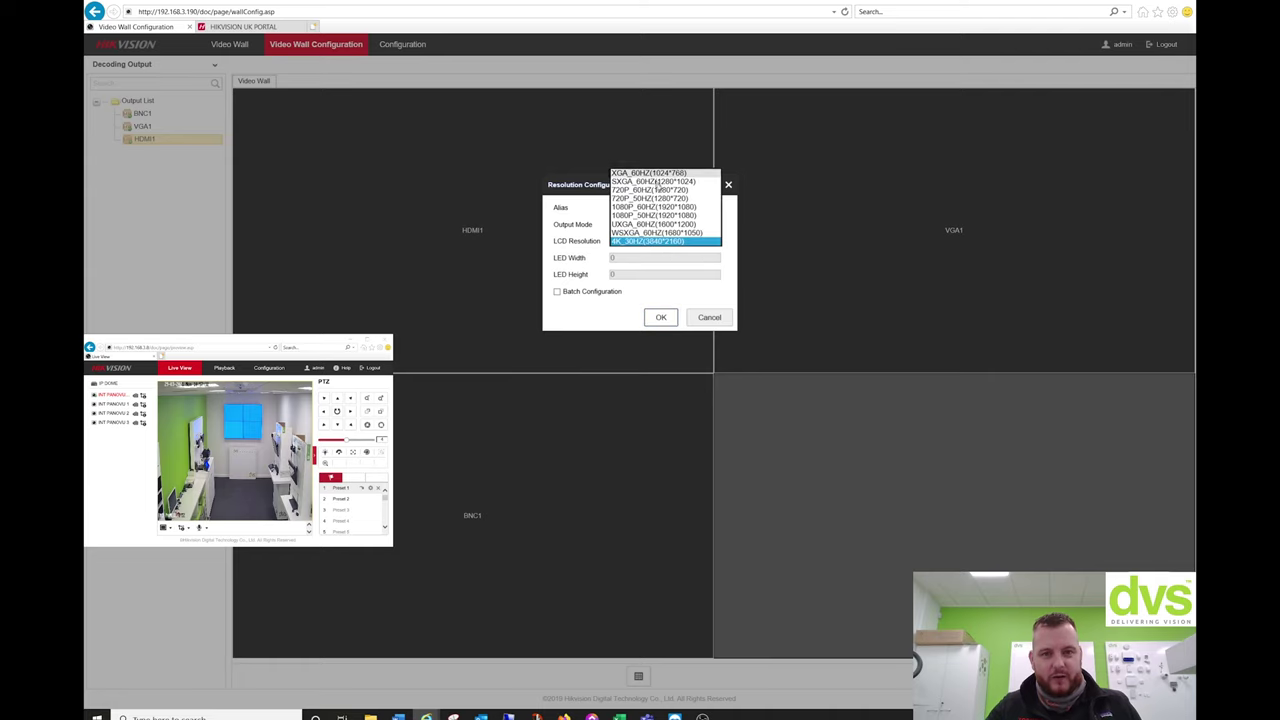
click(665, 295)
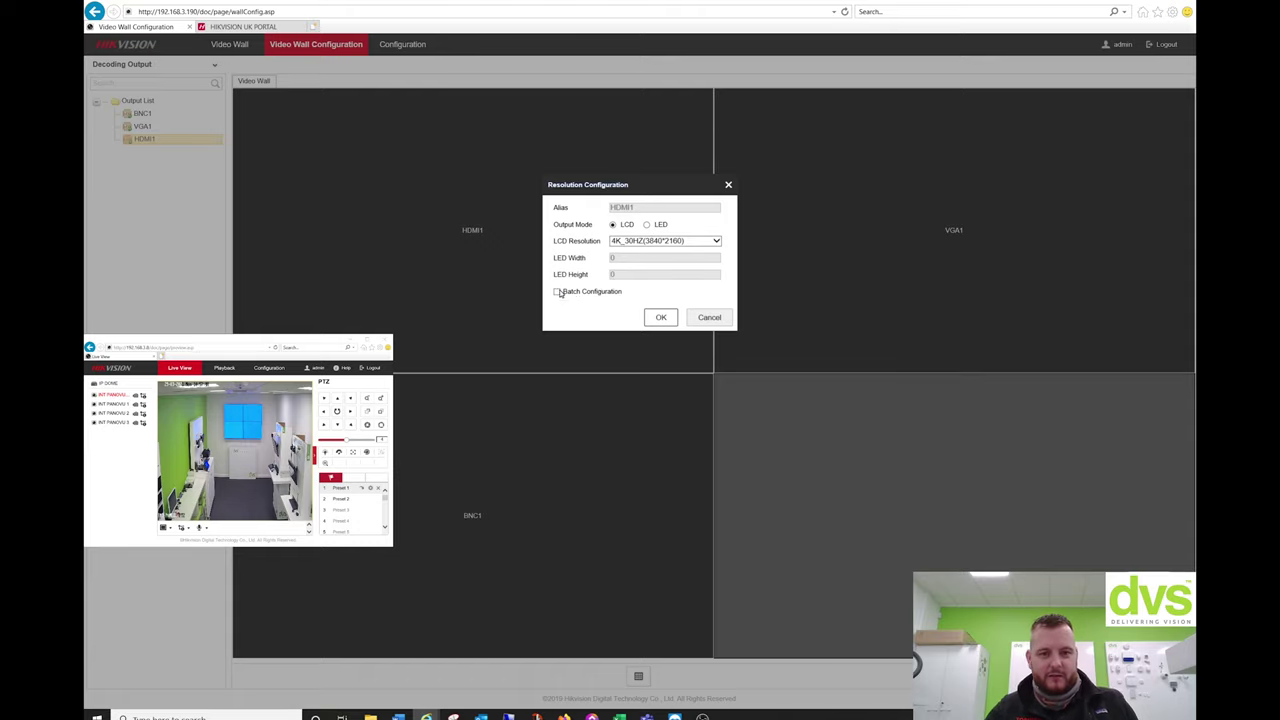
click(558, 292)
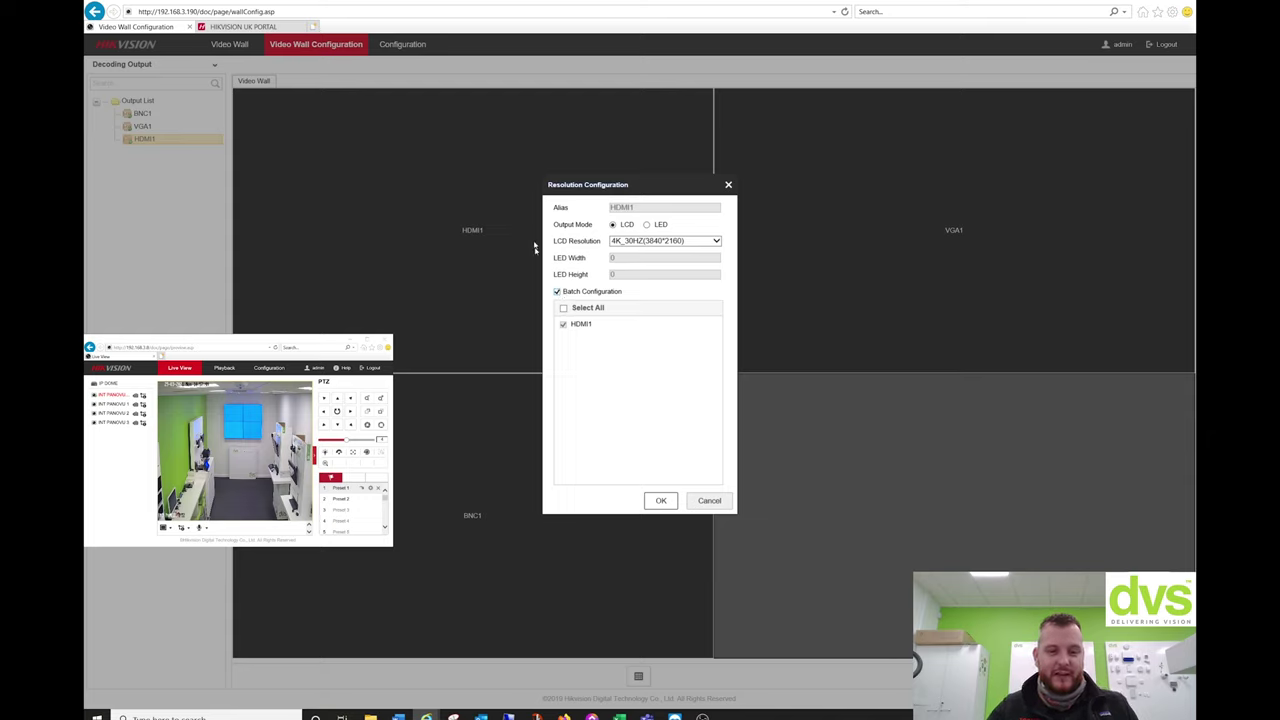
click(693, 505)
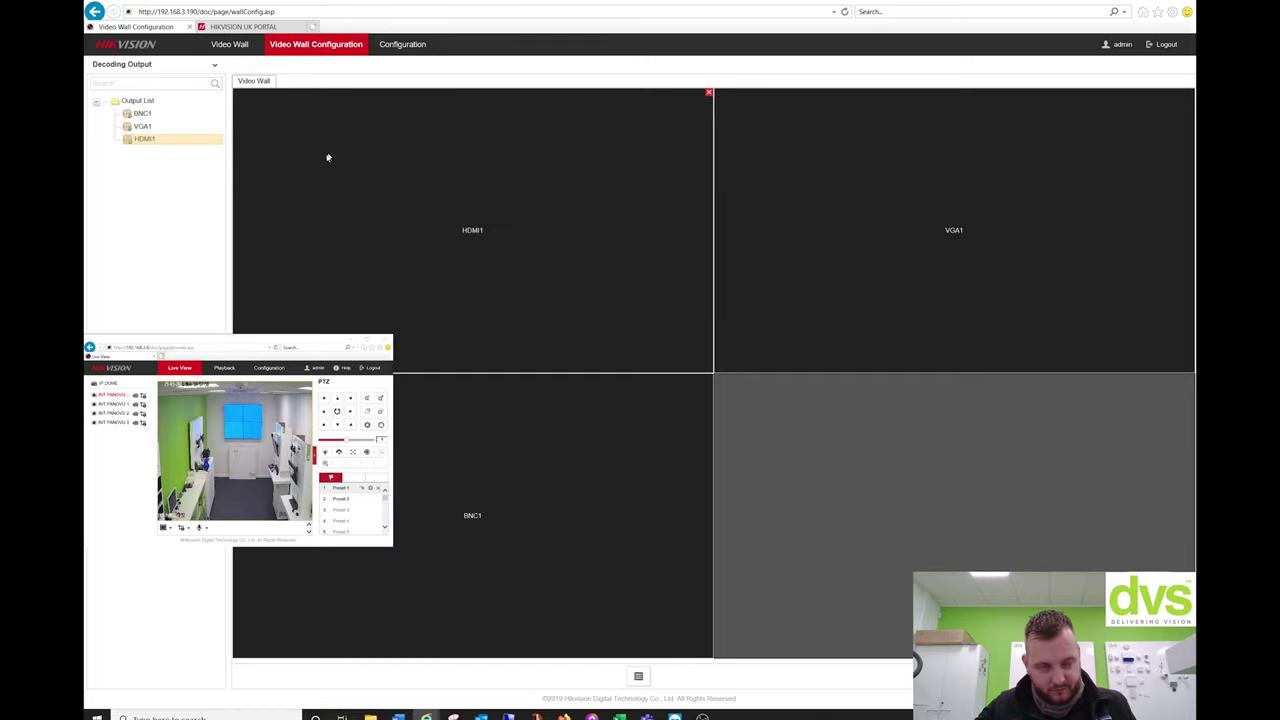
click(168, 128)
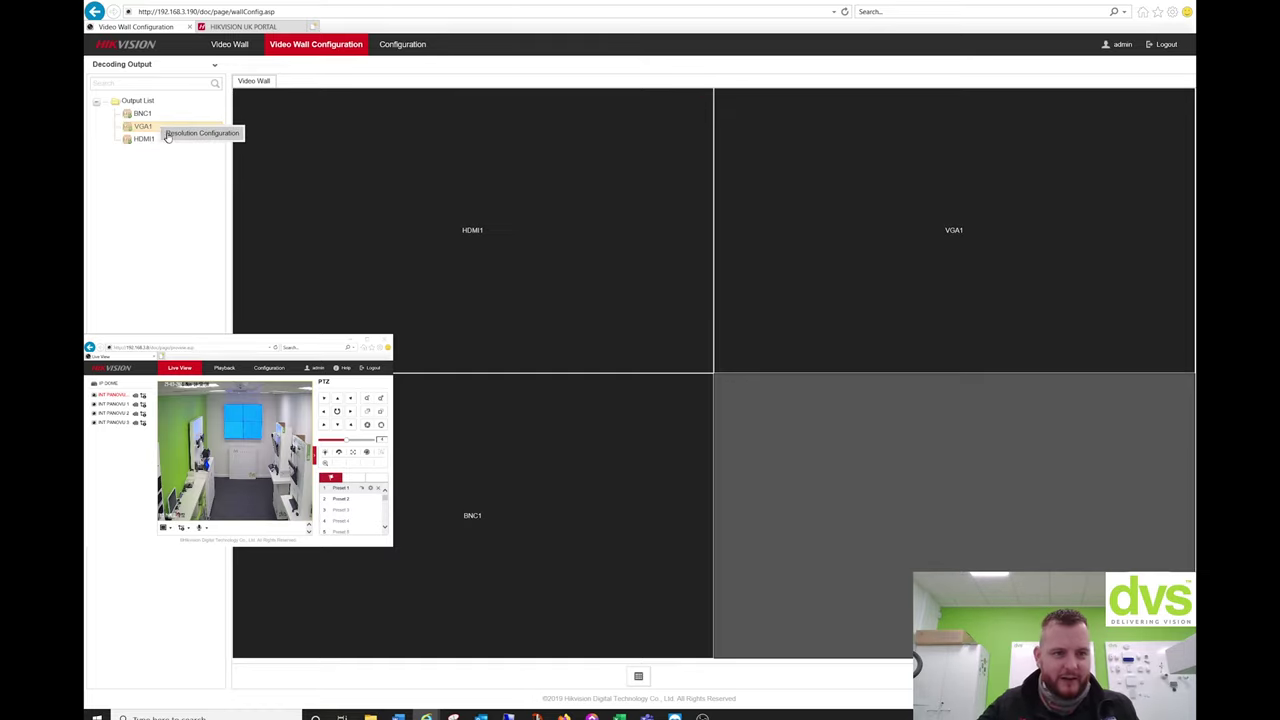
click(168, 136)
click(622, 244)
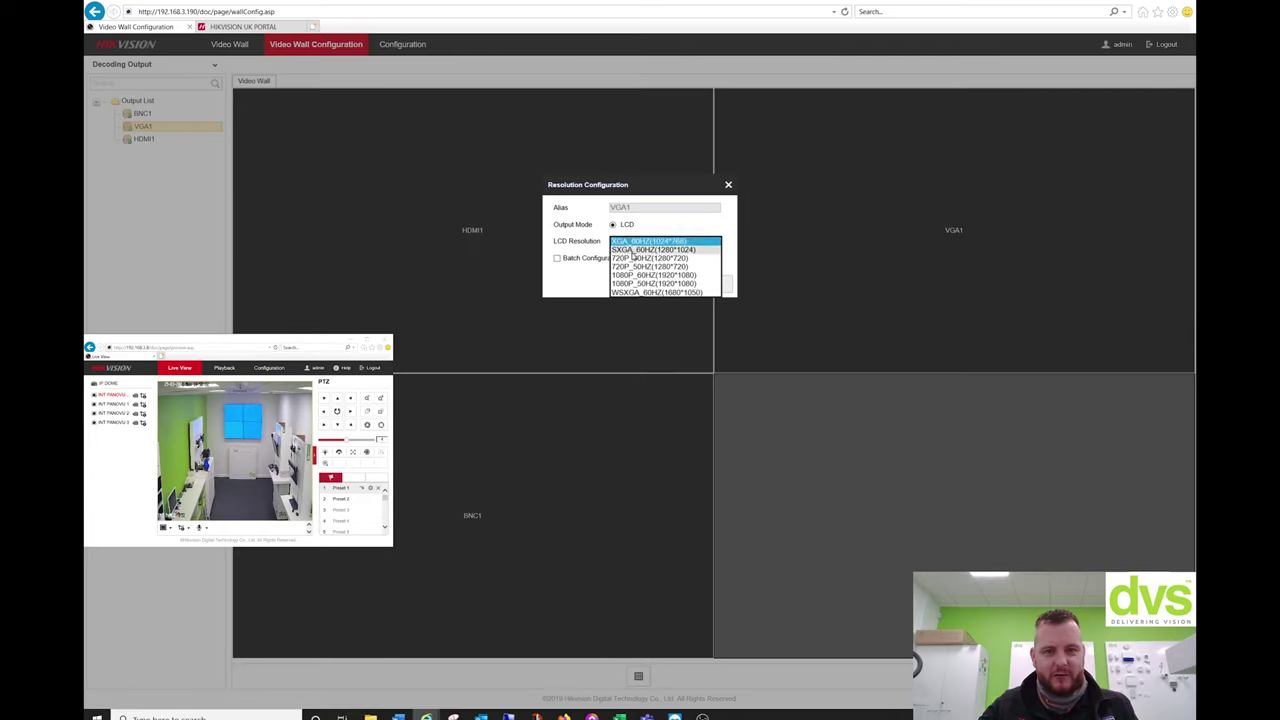
click(588, 275)
click(708, 288)
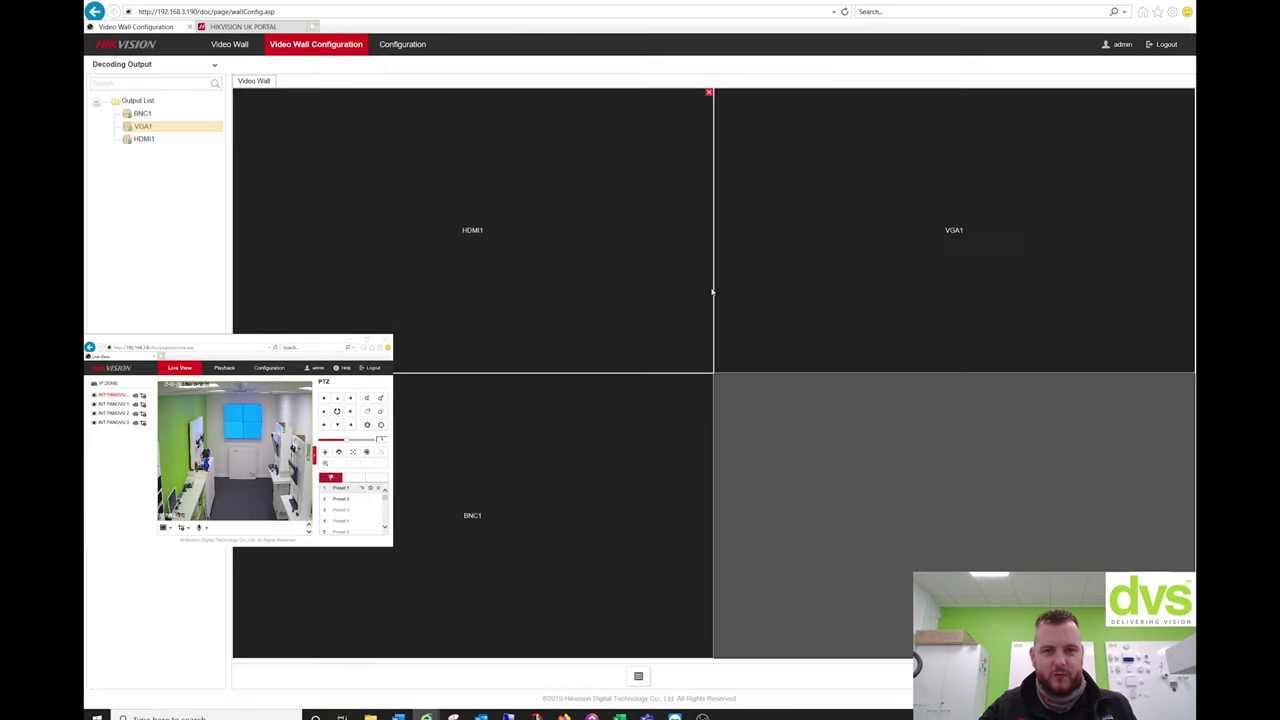
click(143, 114)
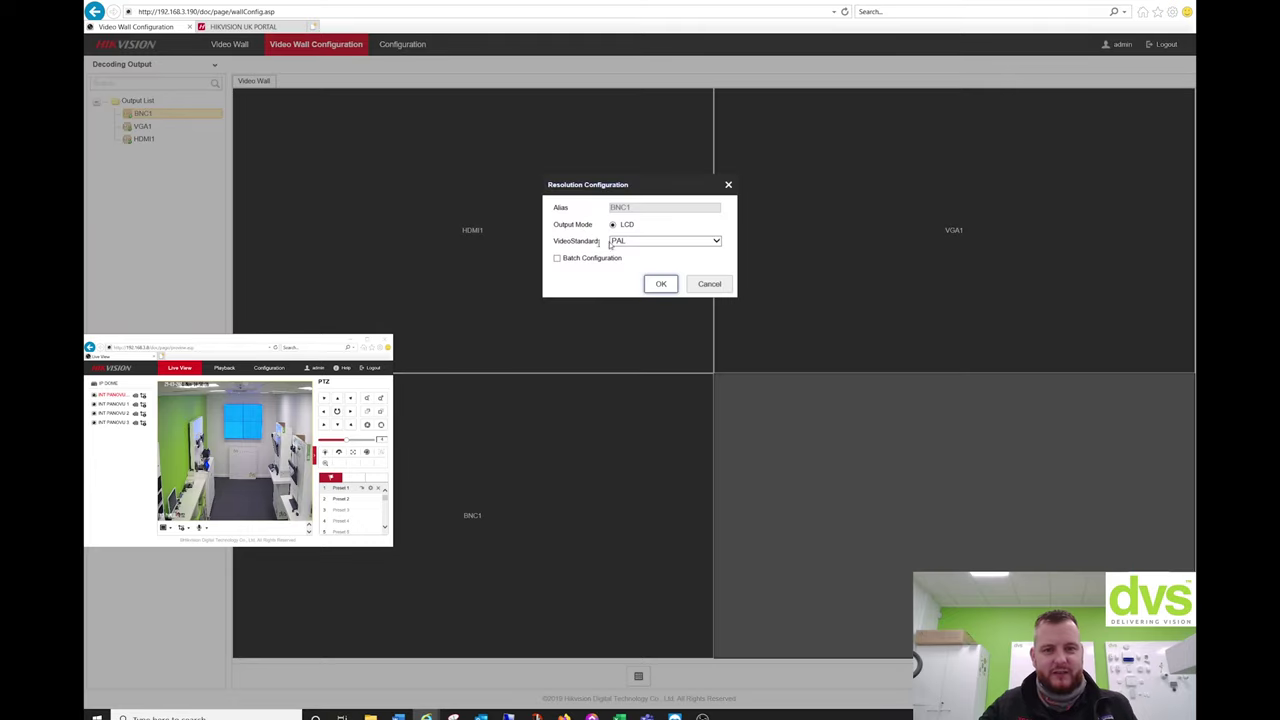
click(620, 242)
click(610, 283)
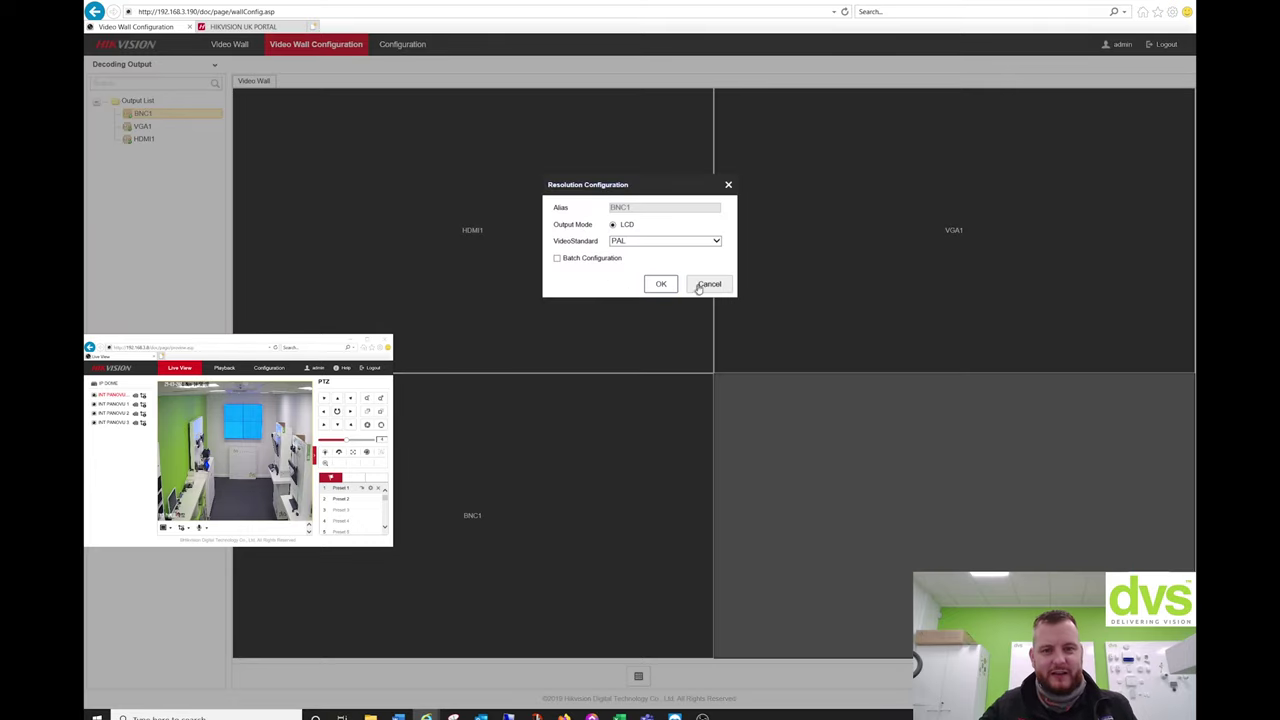
click(703, 285)
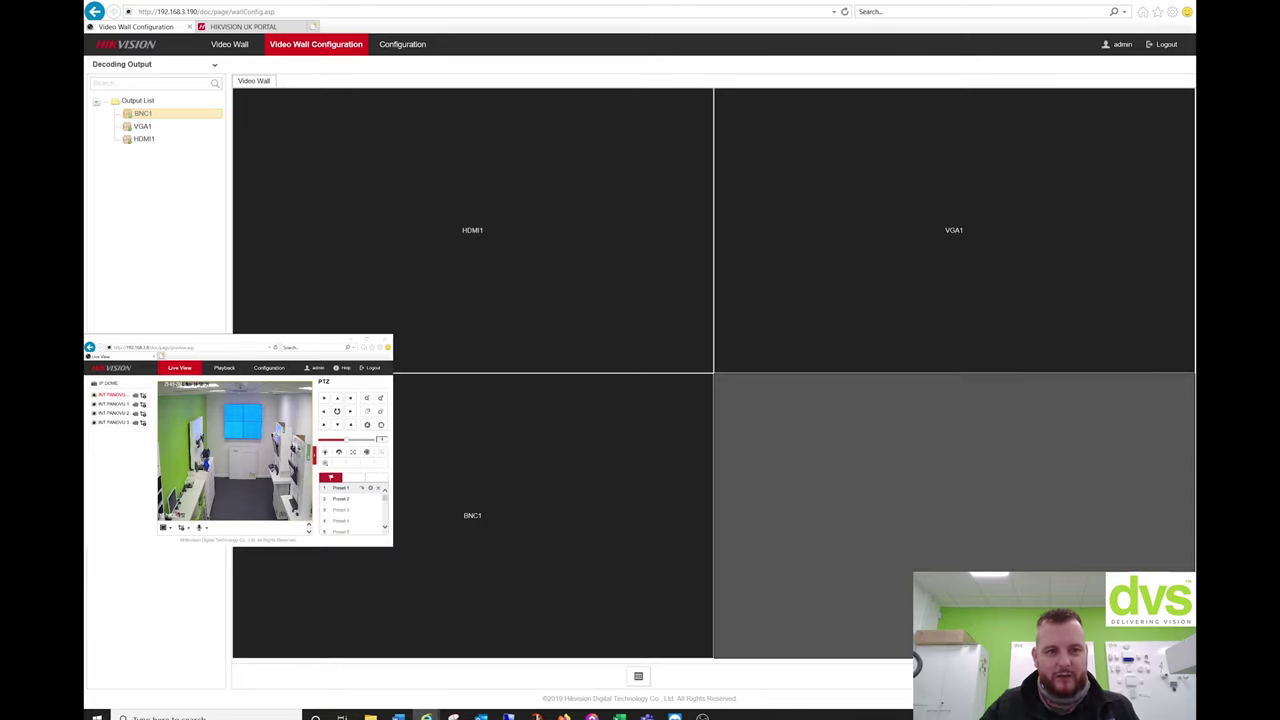
Step: On the live video wall page, start adding a device by URL, then cancel
click(236, 44)
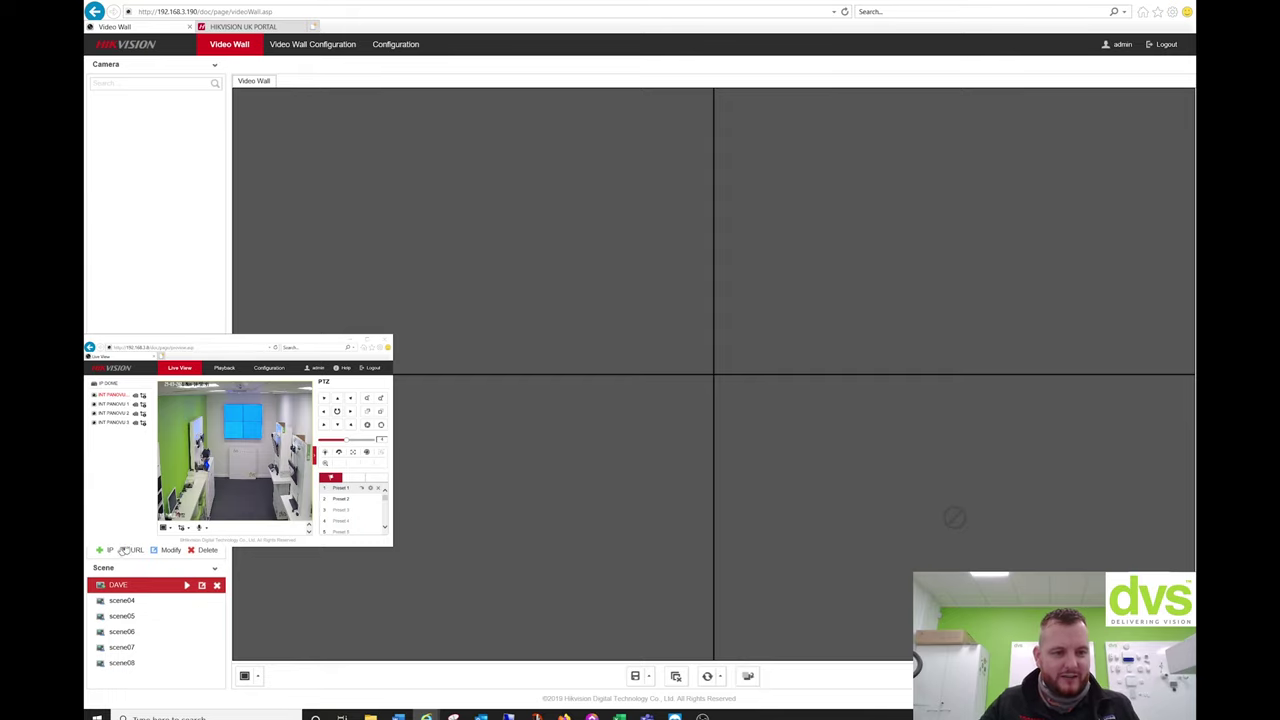
click(131, 550)
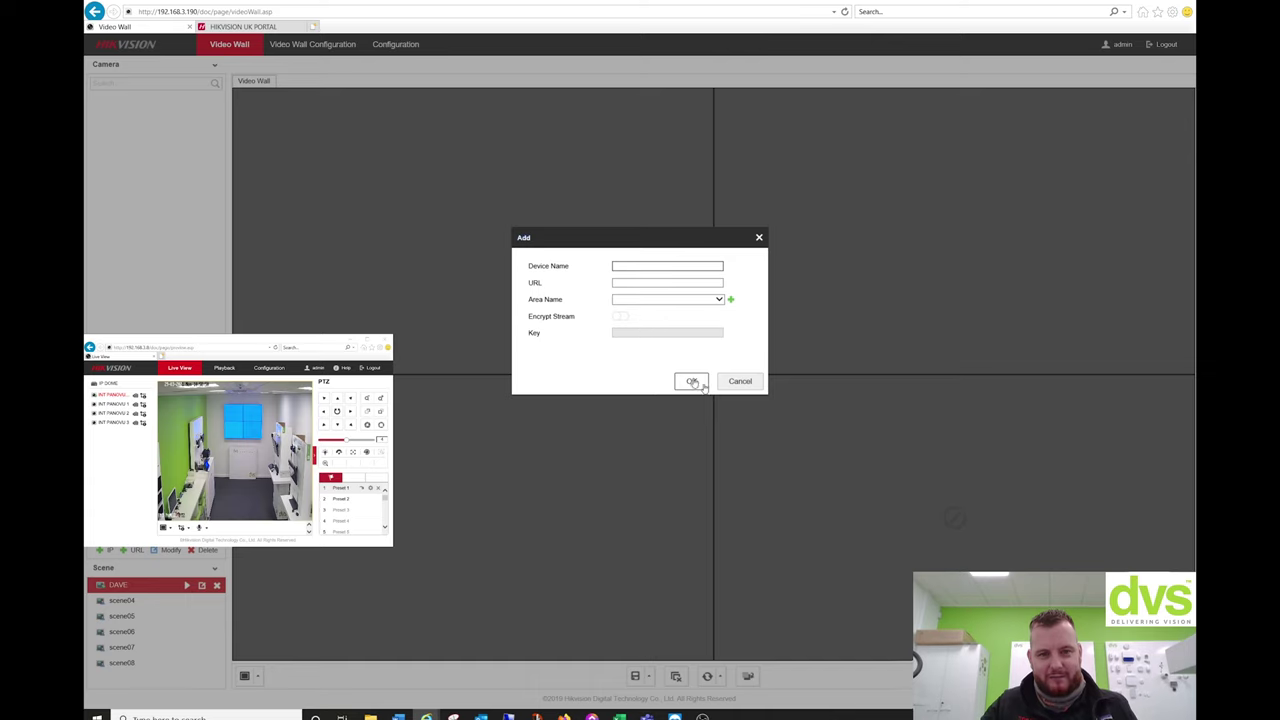
click(741, 385)
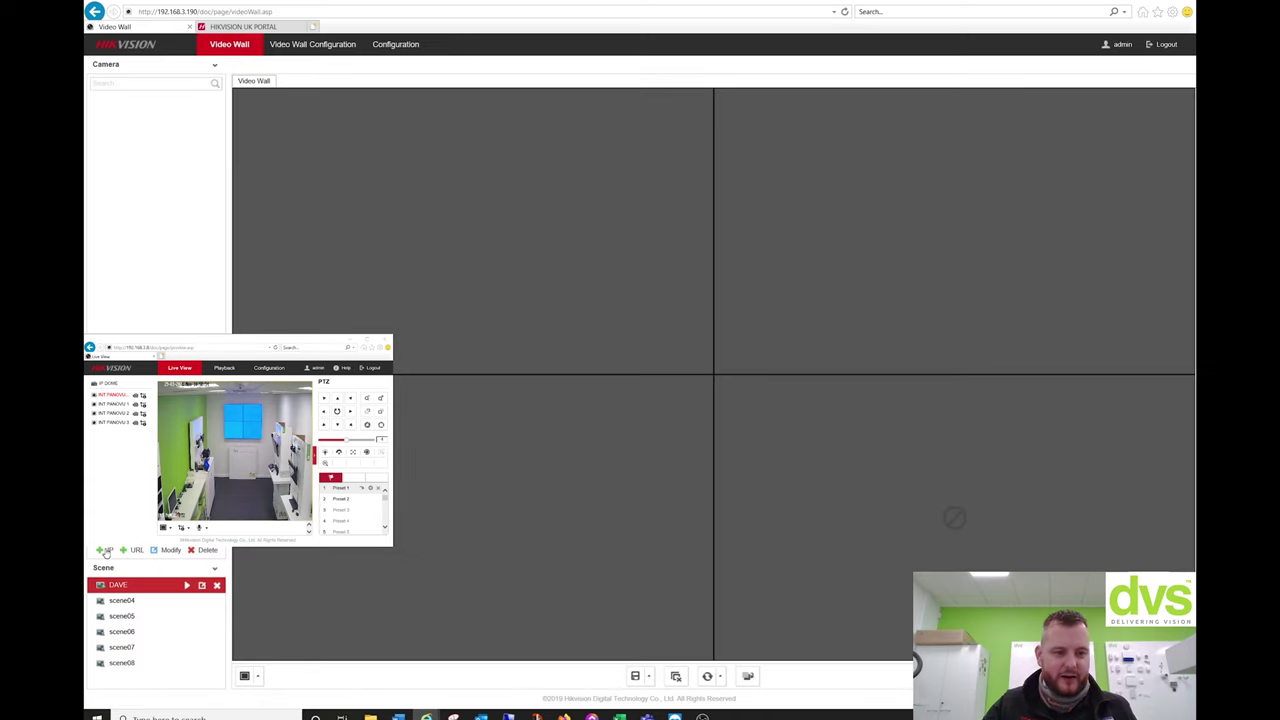
Step: Add a device by IP named 'NVR Demo Room' with device type IP
click(106, 552)
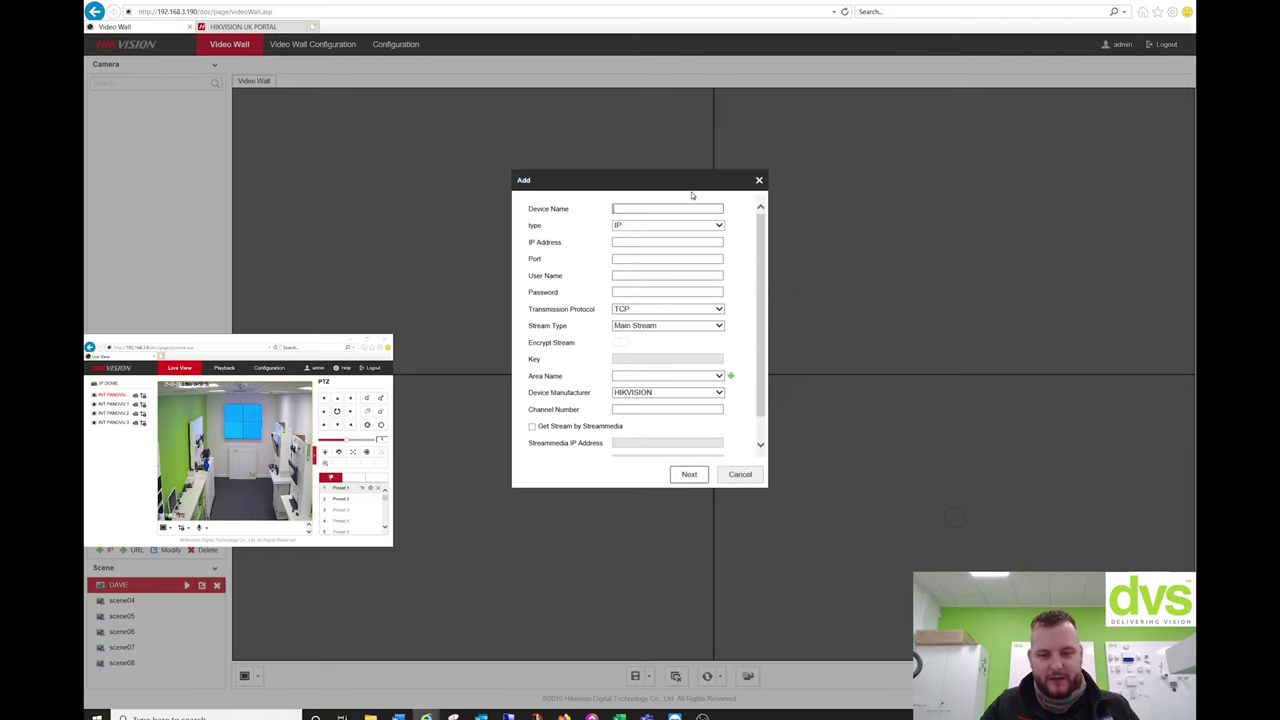
text(NVR DEmo Ro)
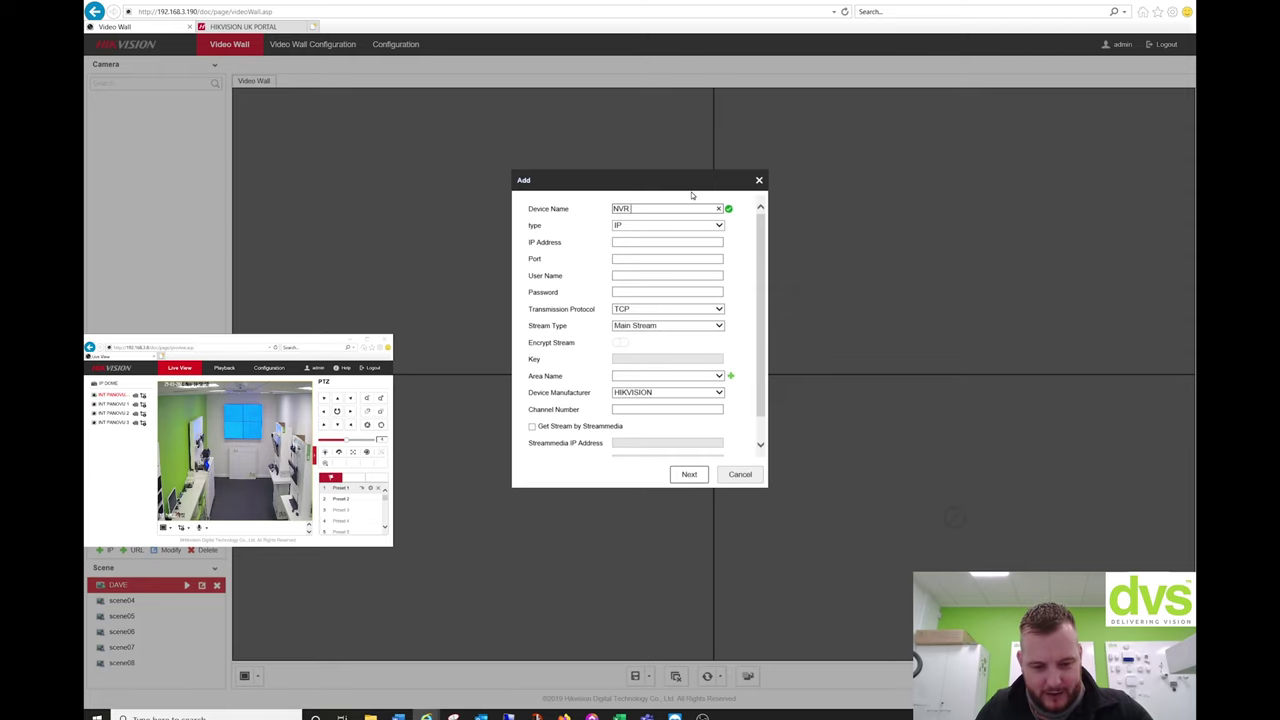
key(BackSpace)
key(BackSpace)
key(BackSpace)
key(BackSpace)
key(BackSpace)
key(BackSpace)
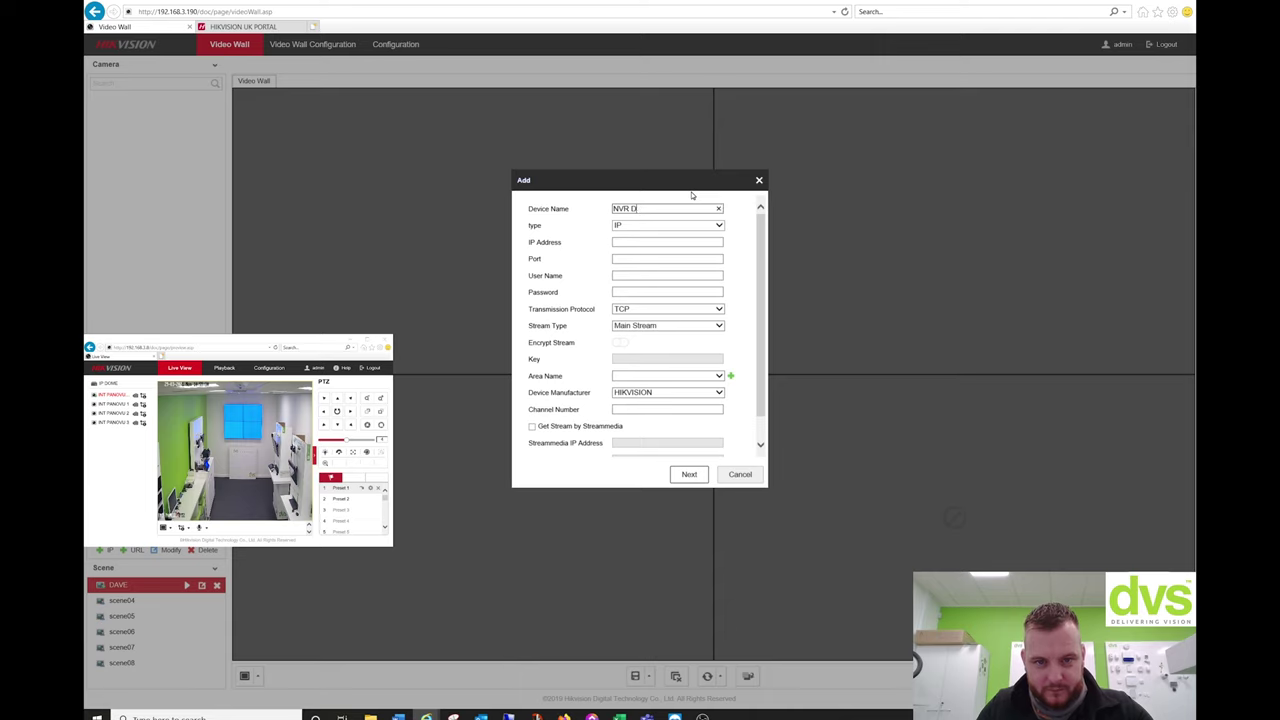
text(emo Room)
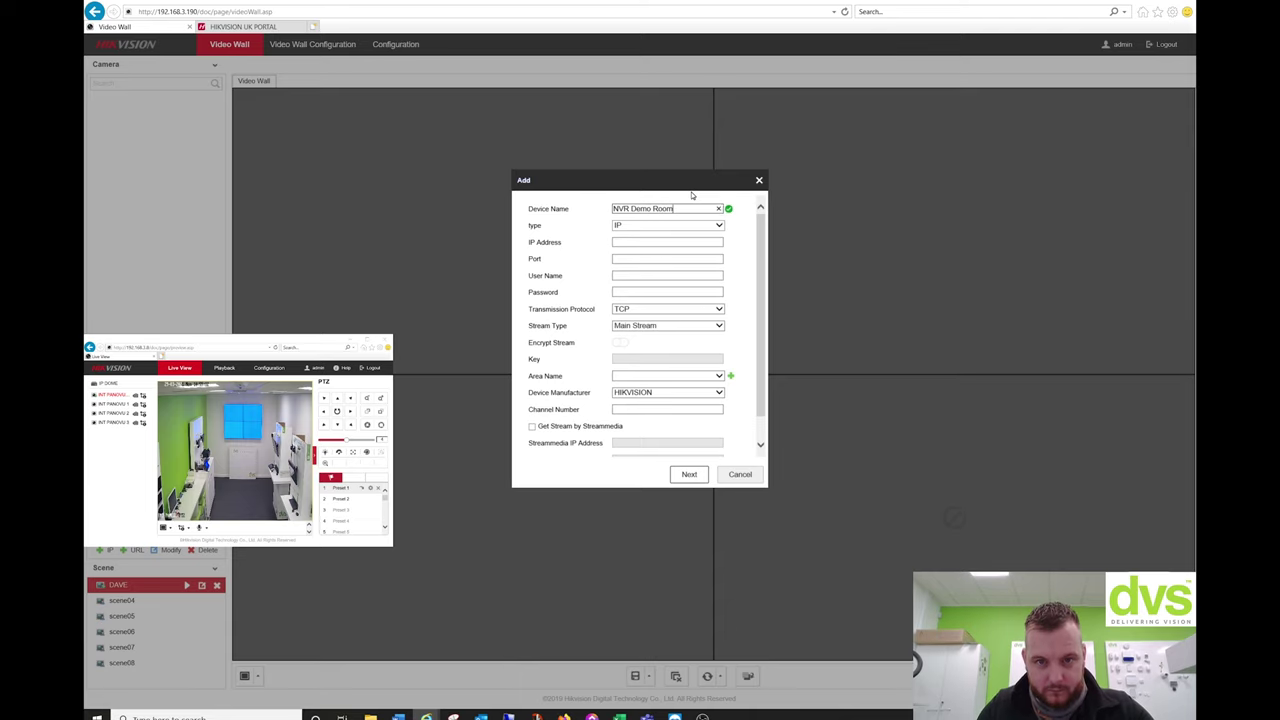
key(Tab)
click(718, 228)
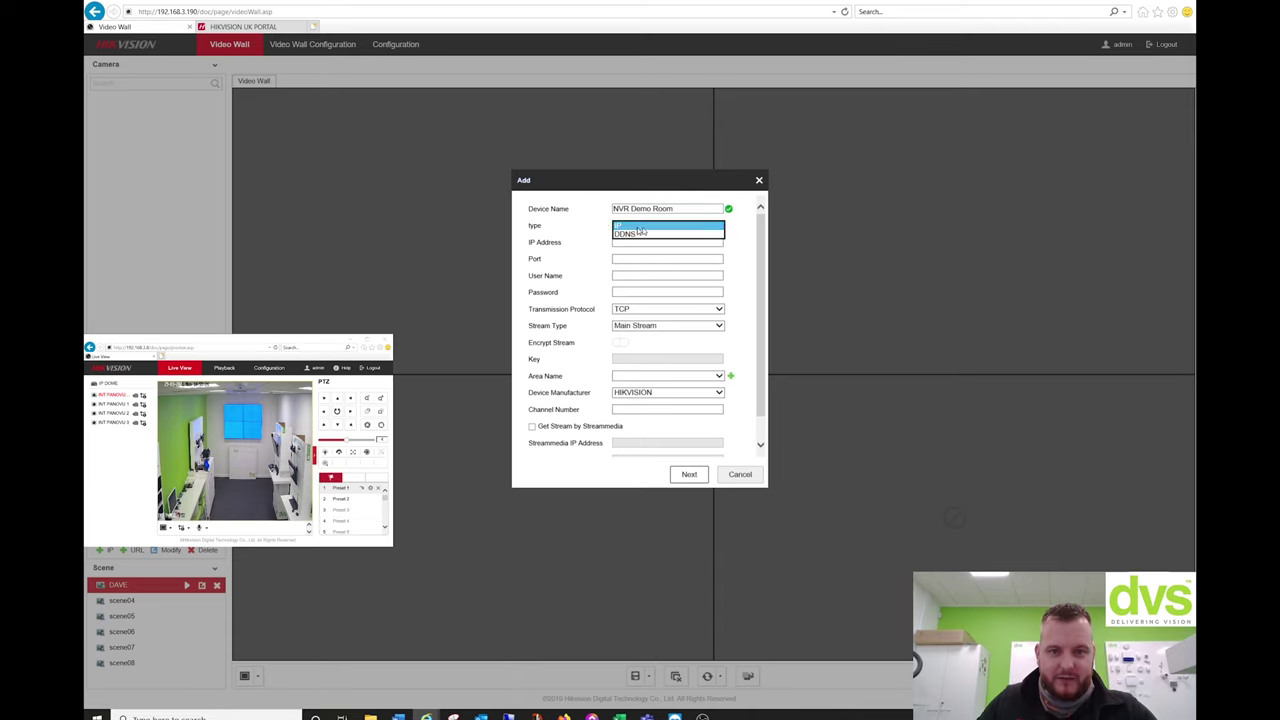
click(627, 227)
Step: Enter IP 192.168.3.30, port 8001, user name admin and the device password
click(628, 243)
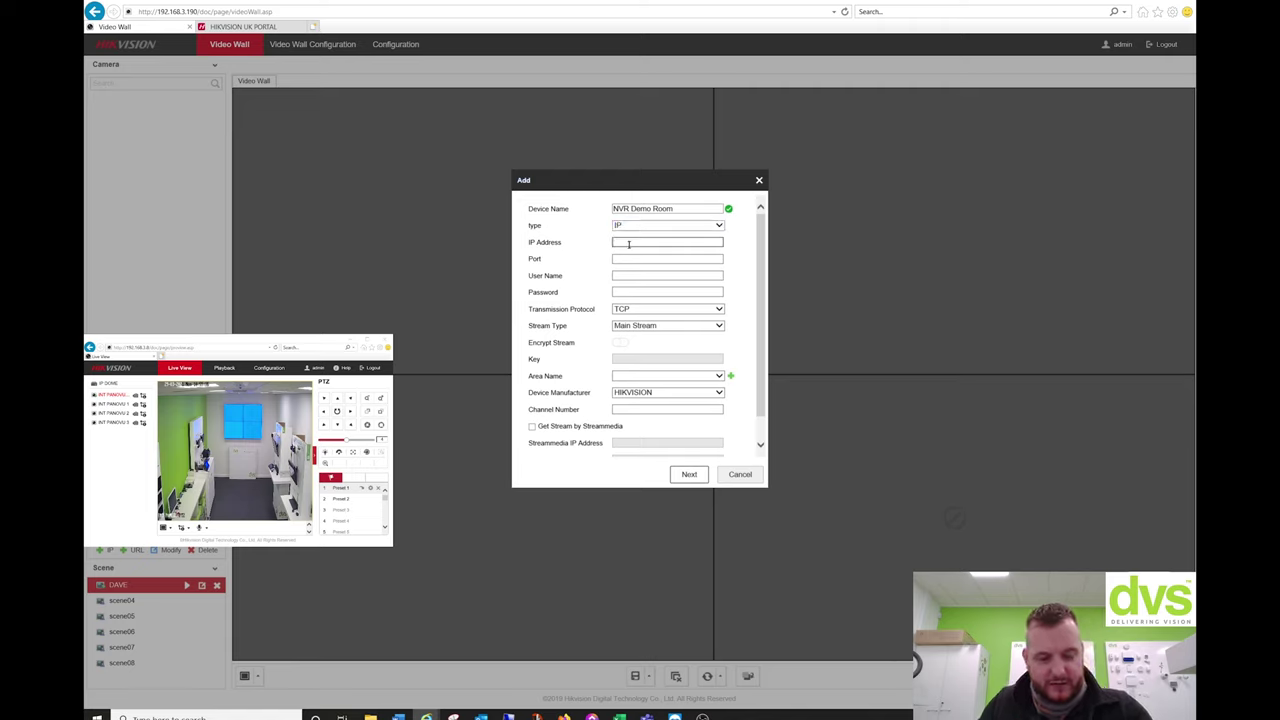
text(192.168)
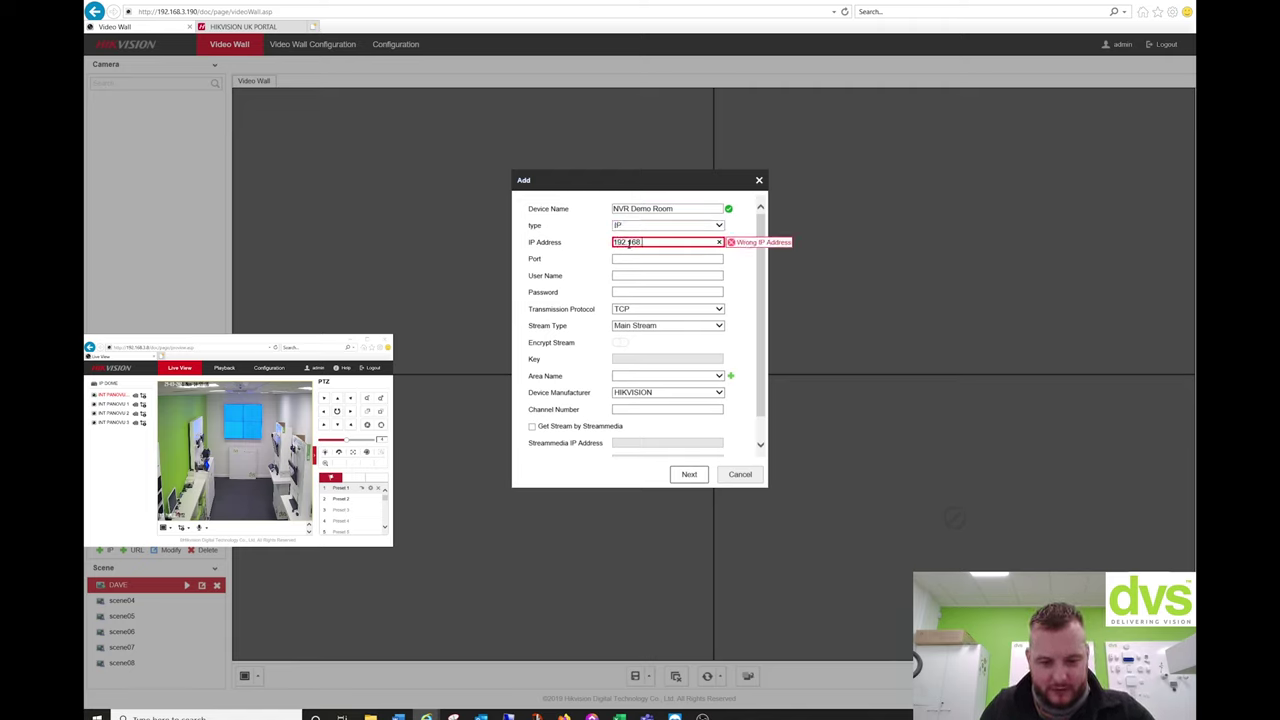
text(.3.30)
click(617, 258)
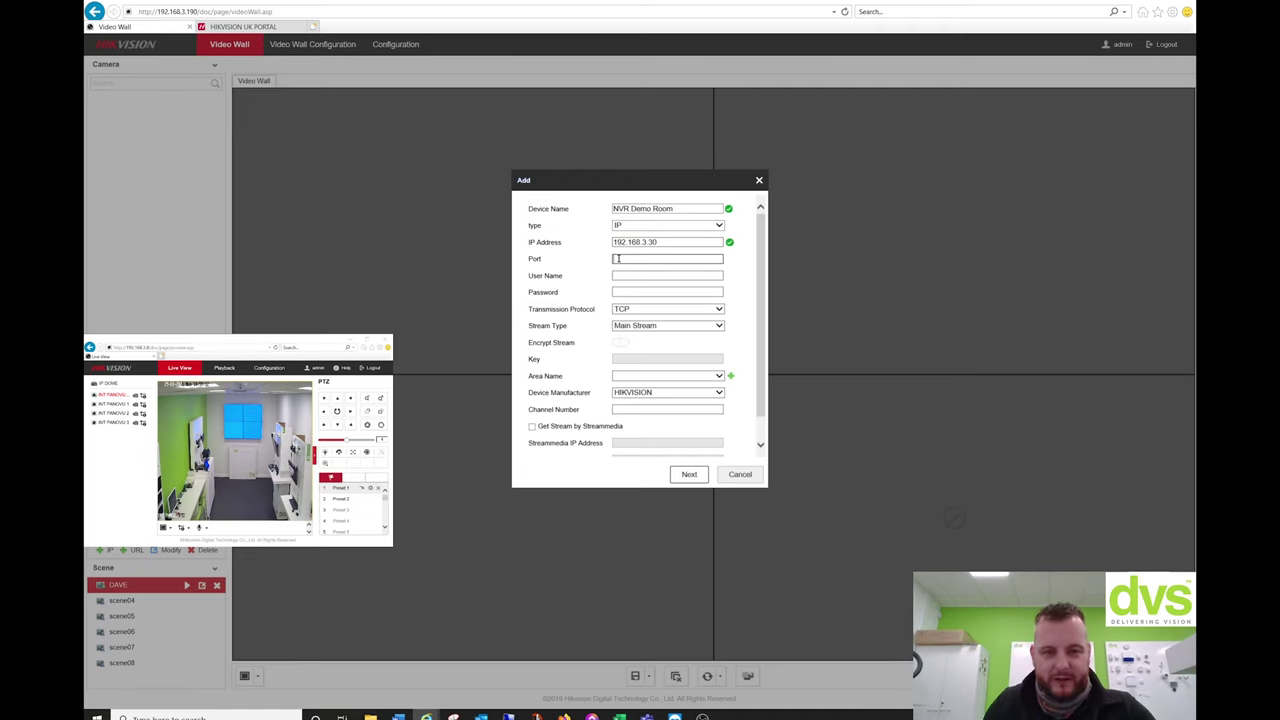
text(8001)
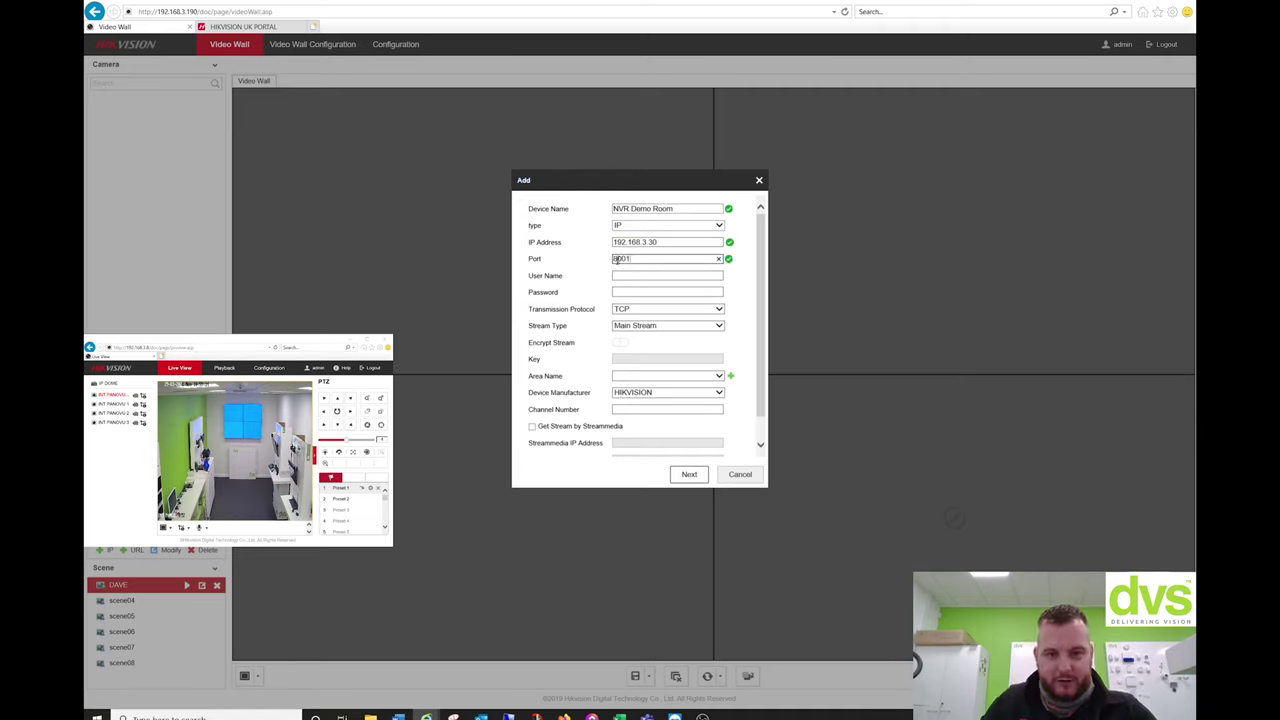
click(620, 274)
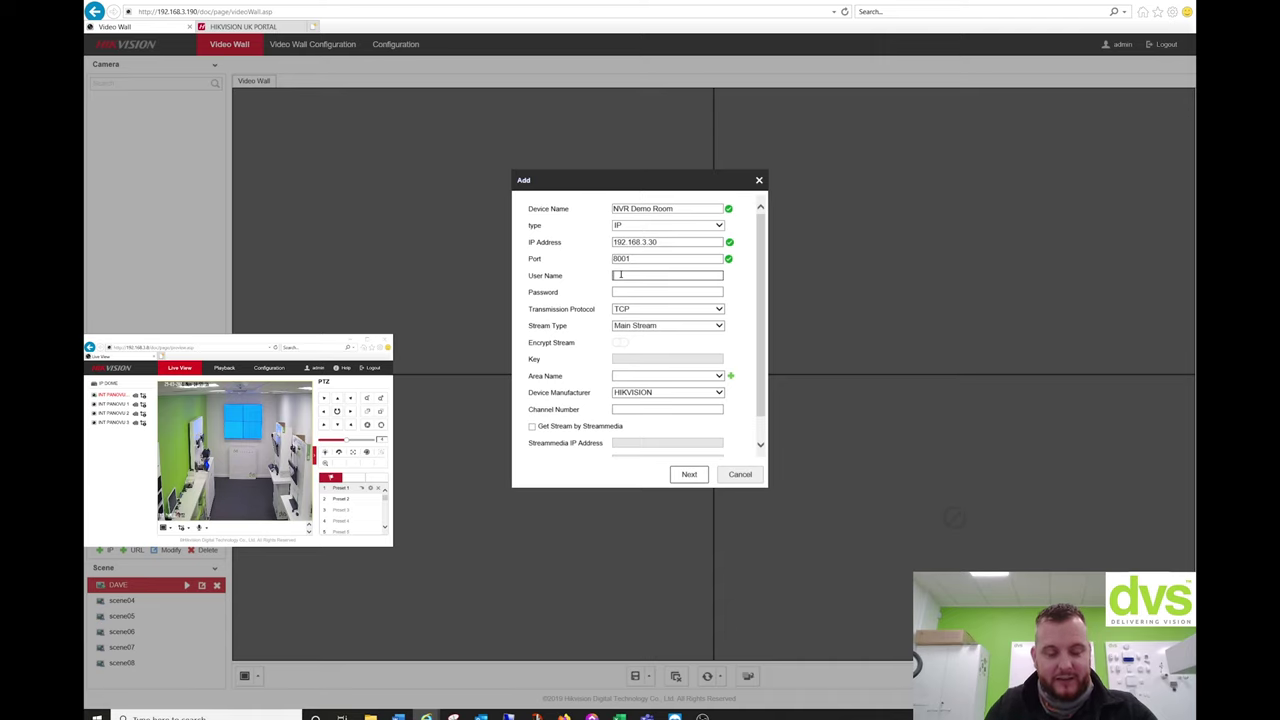
text(admin)
key(Tab)
text(************)
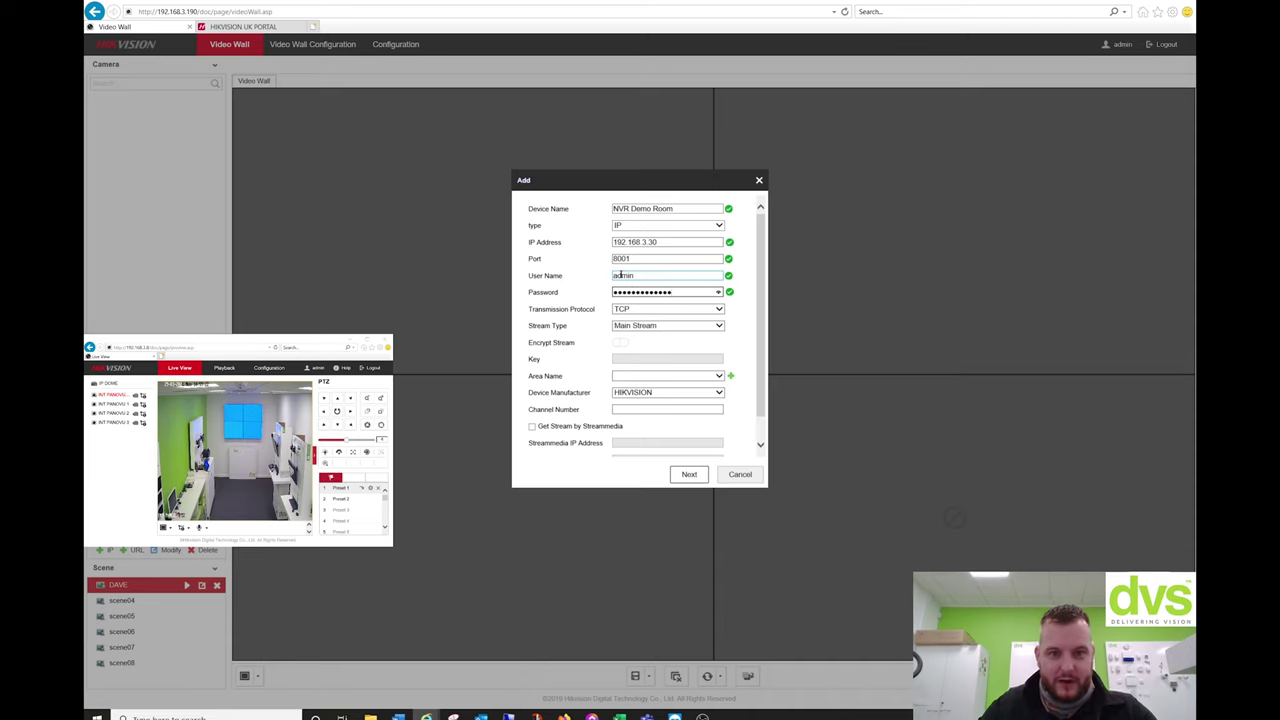
Step: Keep TCP protocol and Main Stream, and turn on stream encryption
click(637, 309)
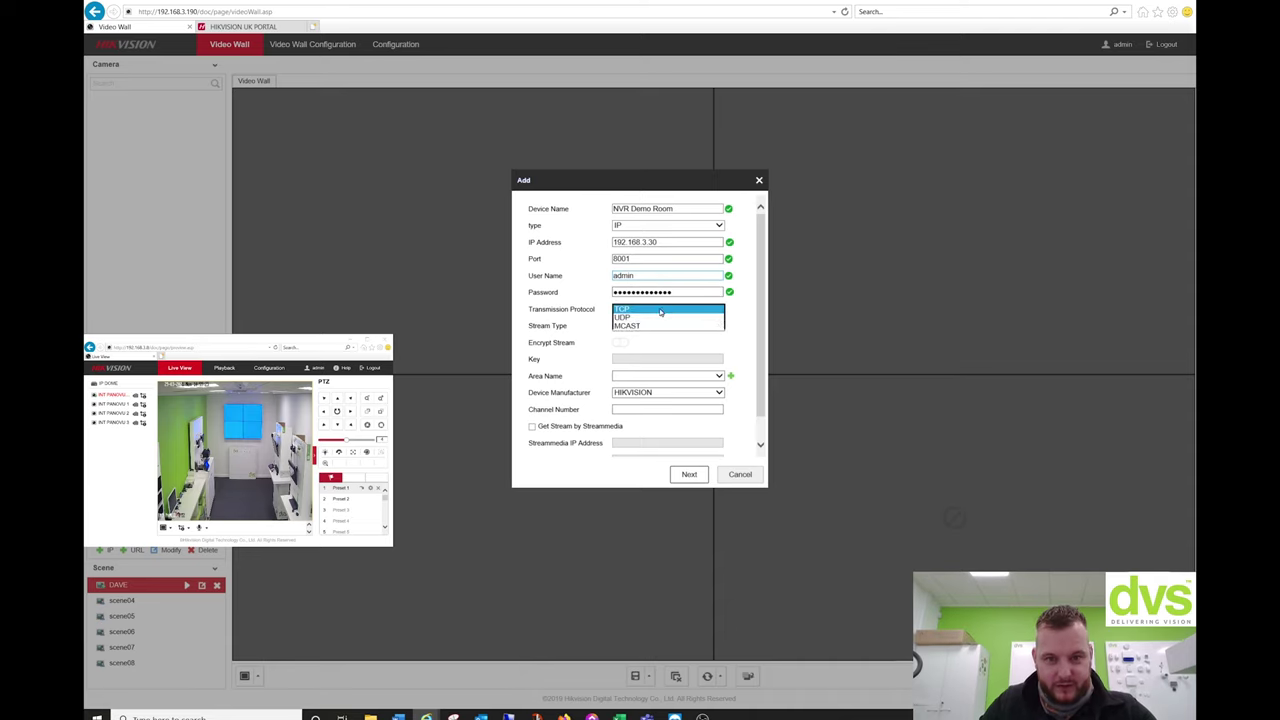
click(594, 297)
click(625, 326)
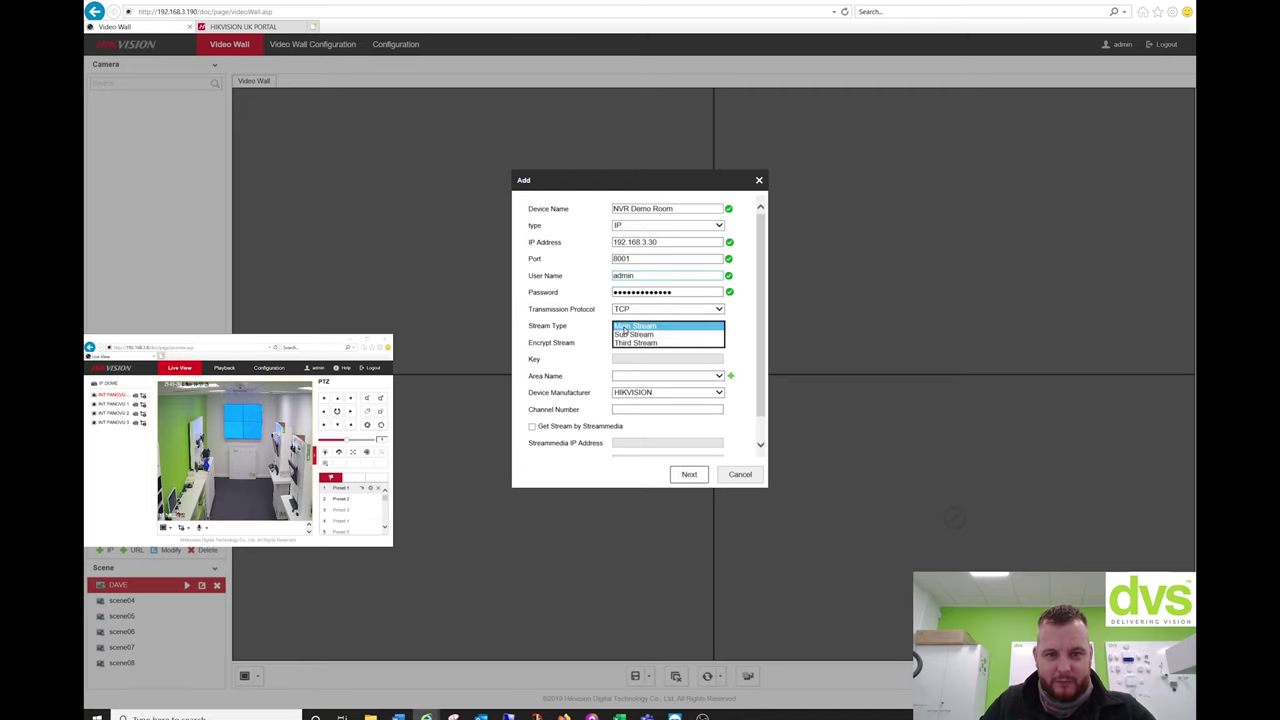
click(603, 330)
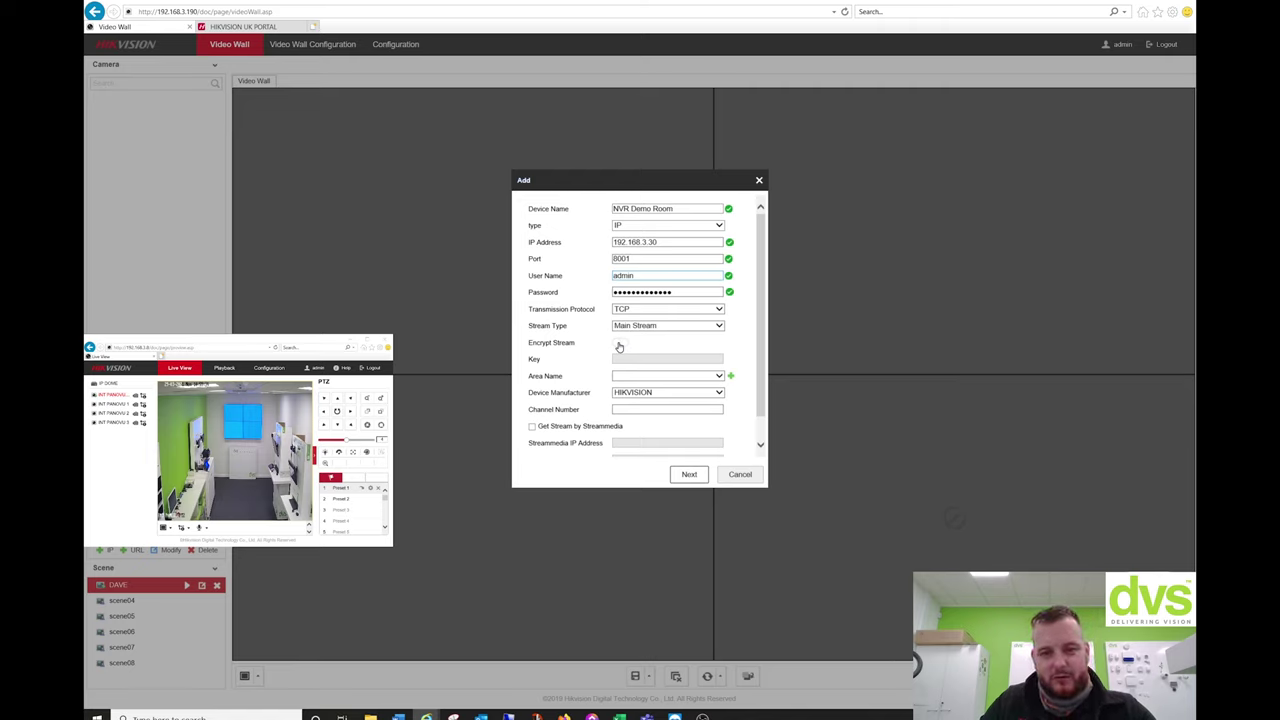
click(618, 343)
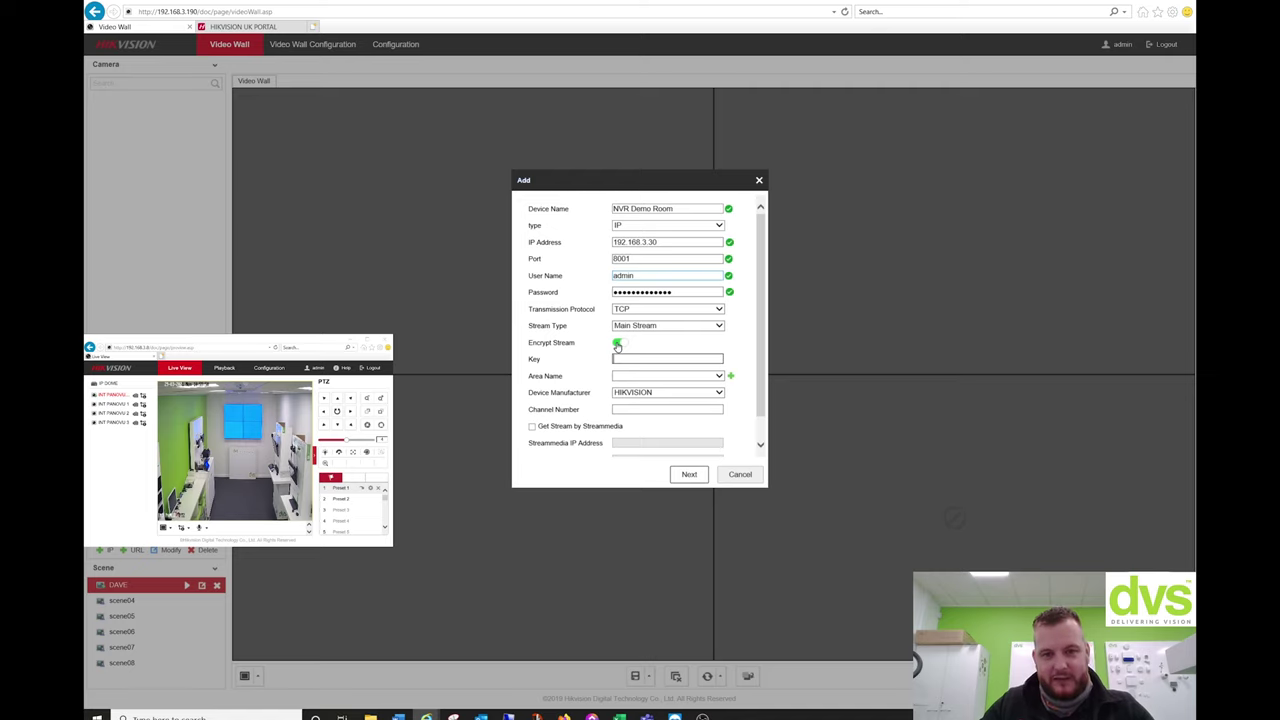
Step: Turn stream encryption off and create the new area 'DVS 4K NVR'
click(617, 344)
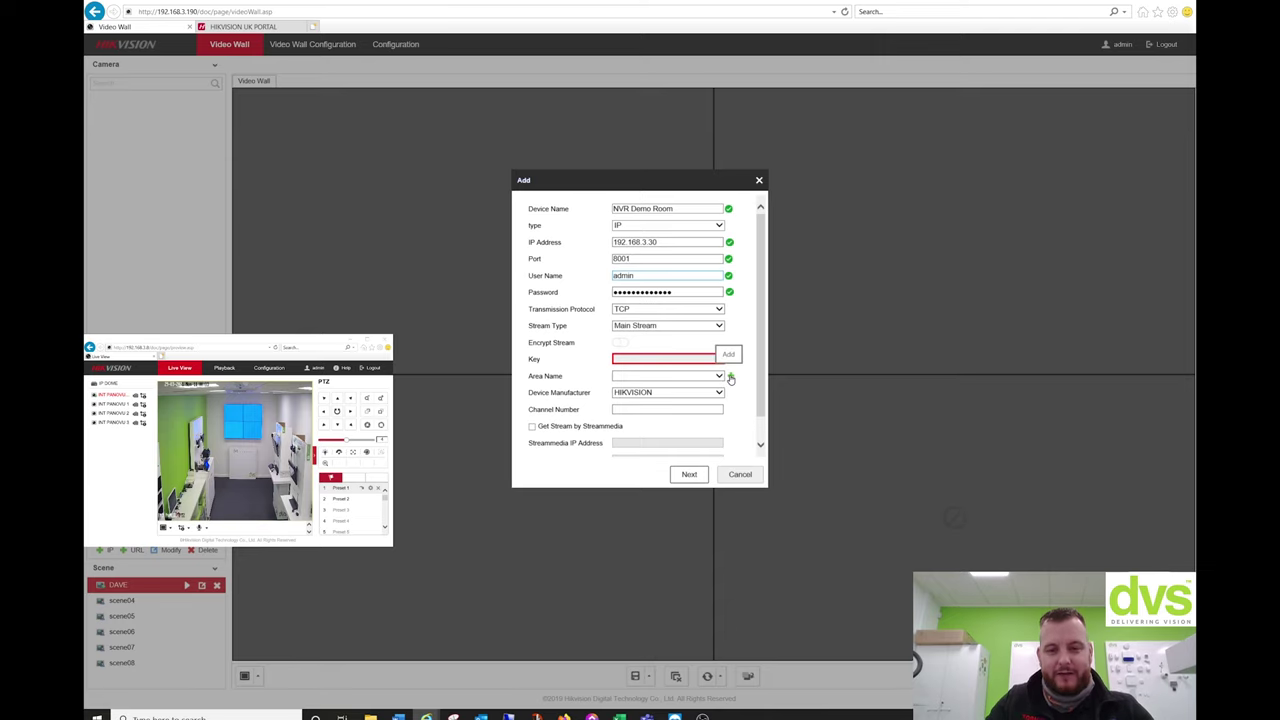
click(730, 377)
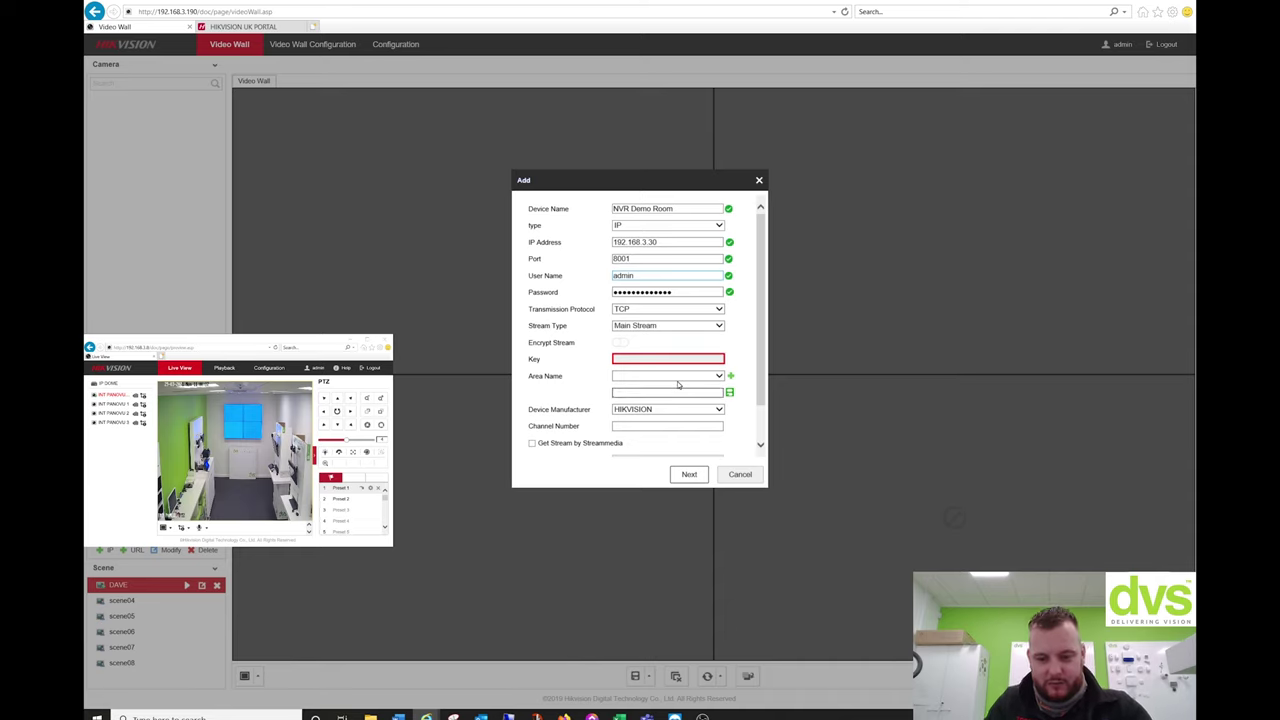
text(DVS 4K NVR)
click(729, 392)
Step: Keep HIKVISION as manufacturer, set channel number 101, and continue
click(706, 396)
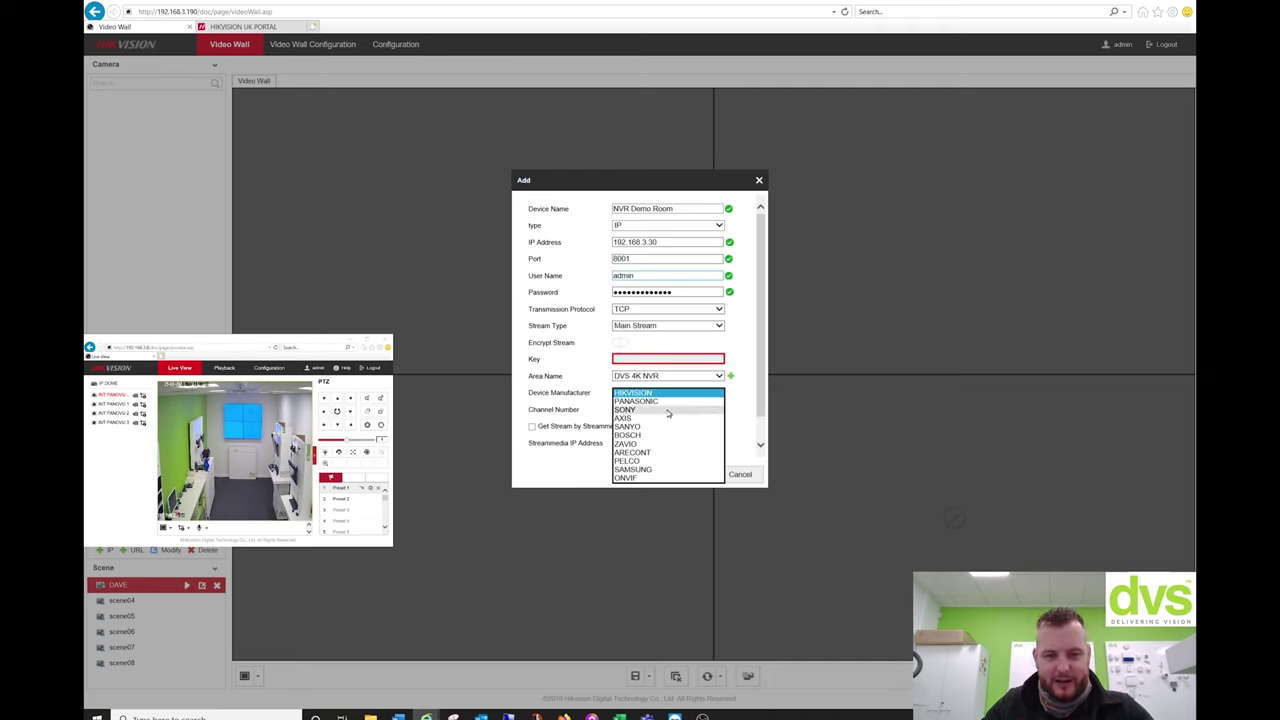
click(740, 426)
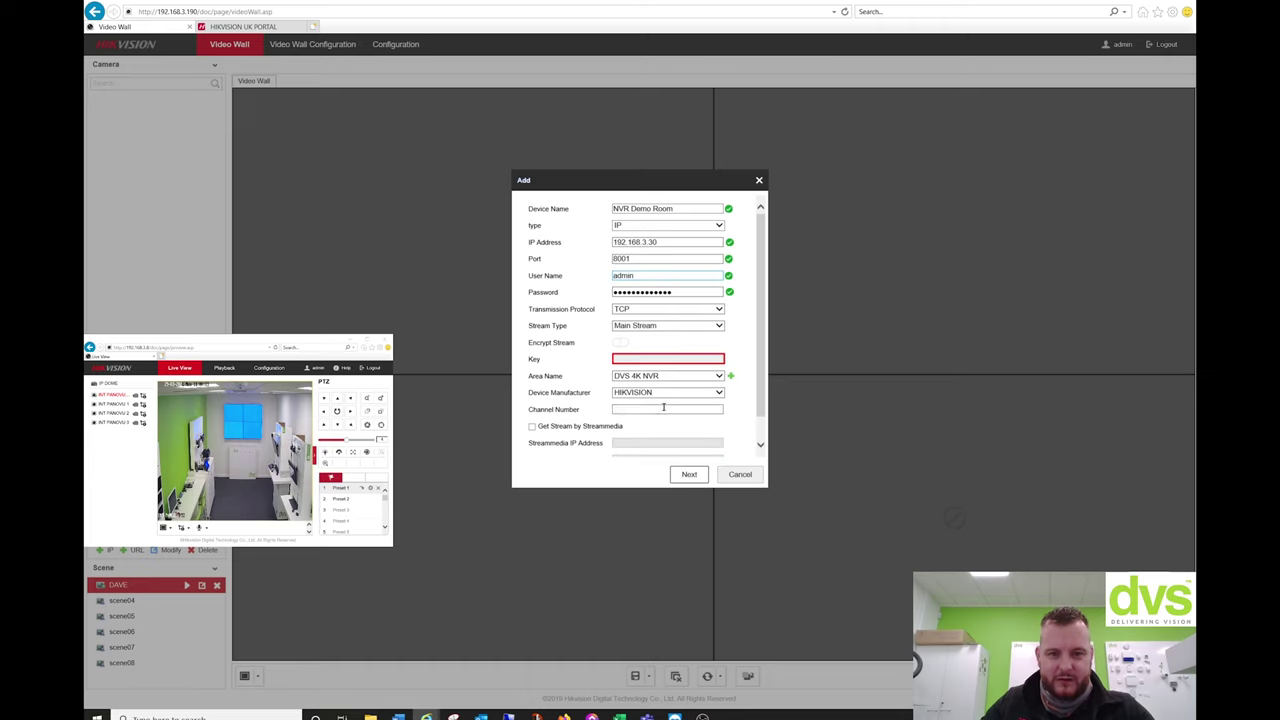
click(663, 408)
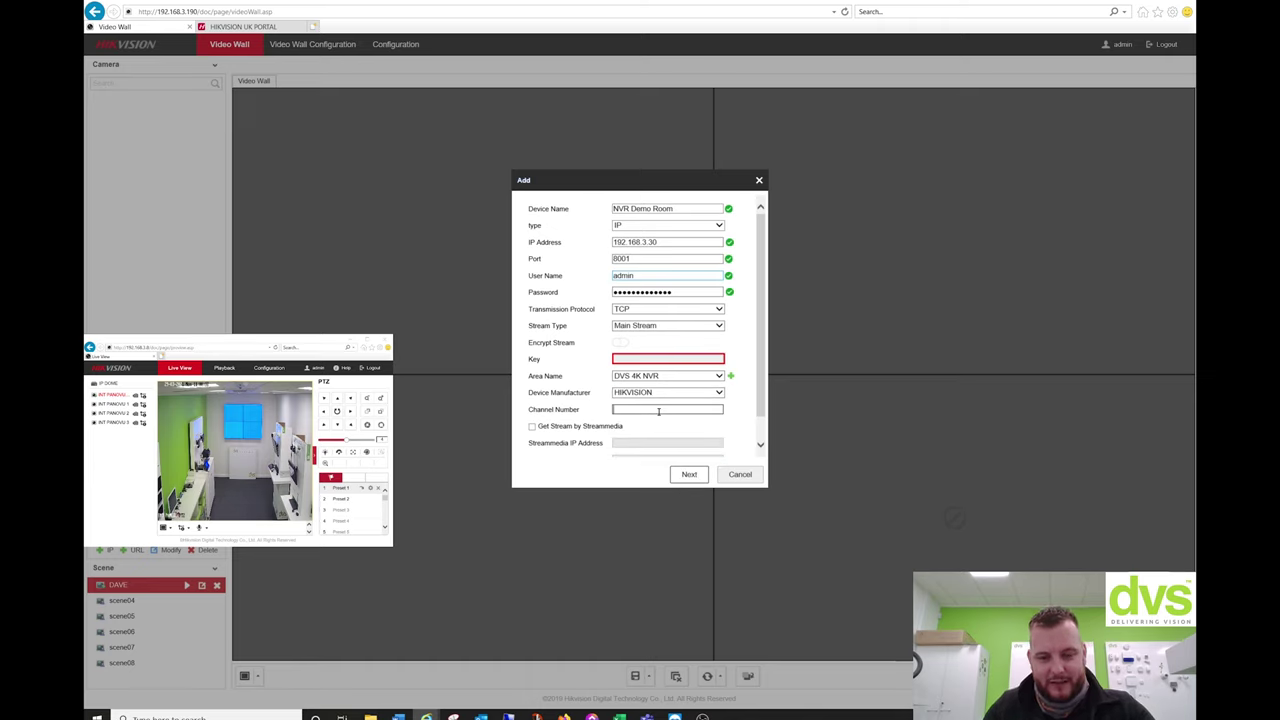
text(101)
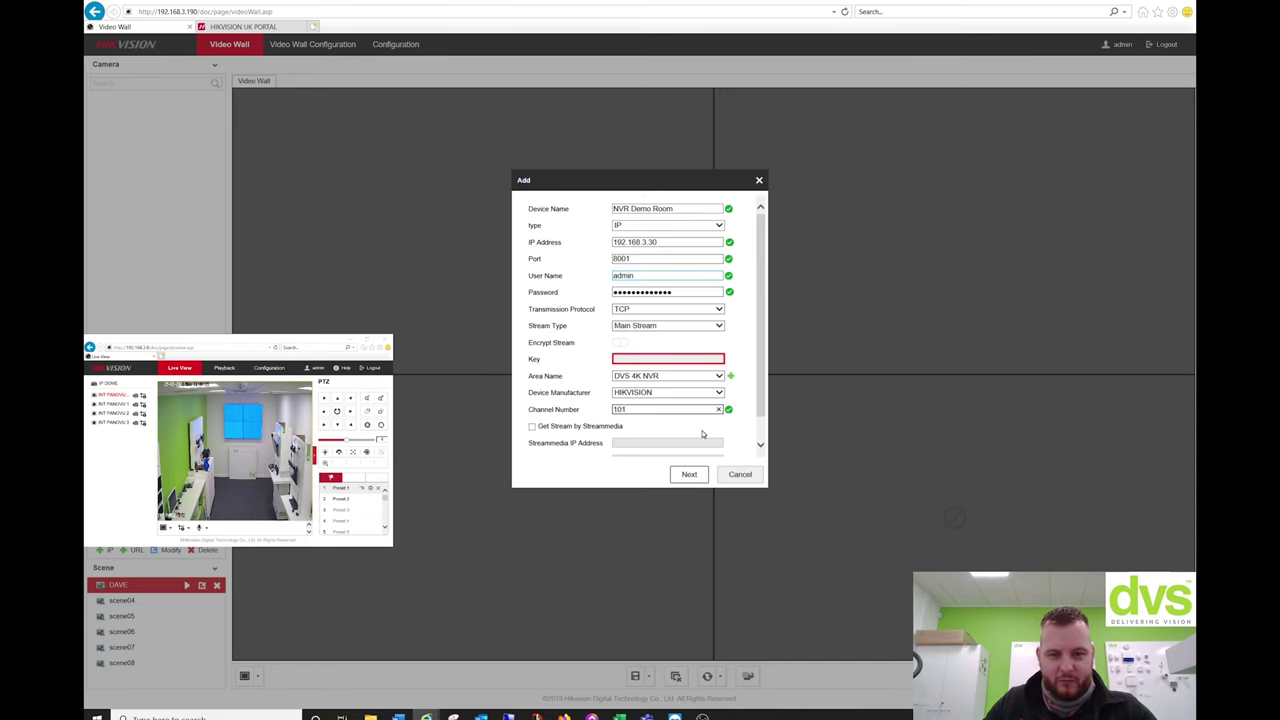
scroll(698, 433, down, 1)
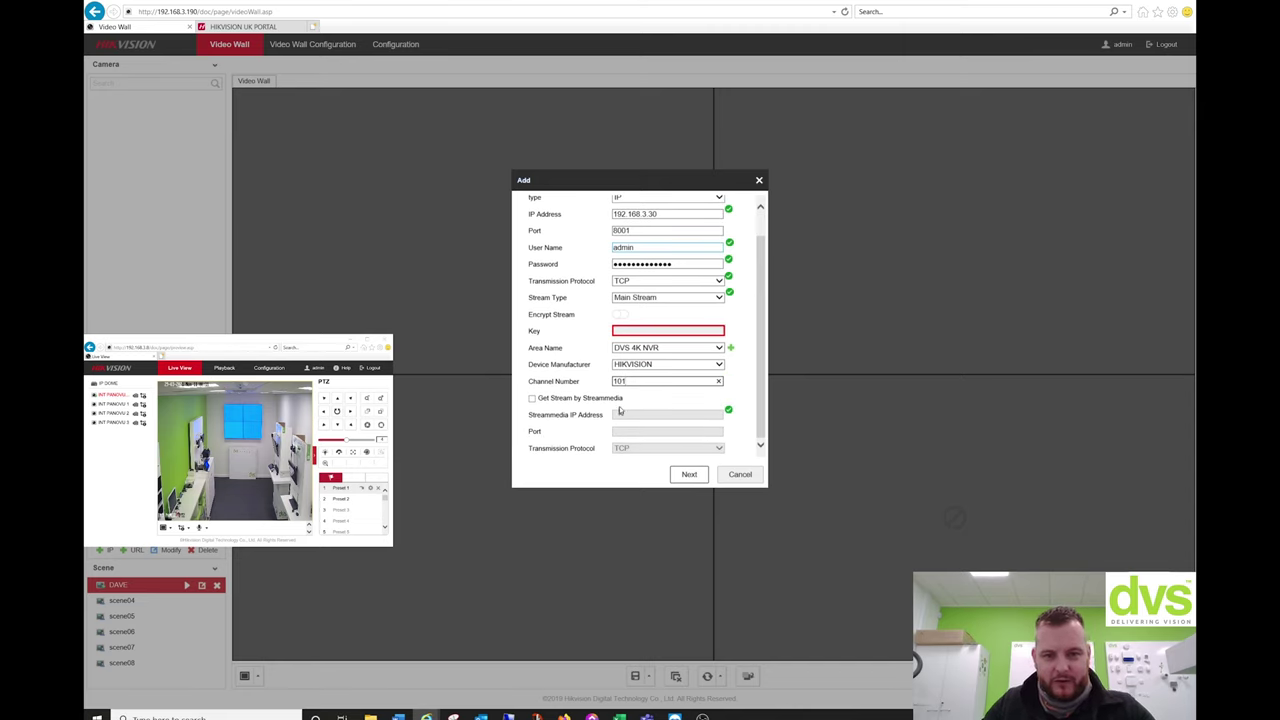
click(690, 475)
Step: Tick NVR channels 1 to 16 in the Select Channel list
scroll(676, 365, down, 5)
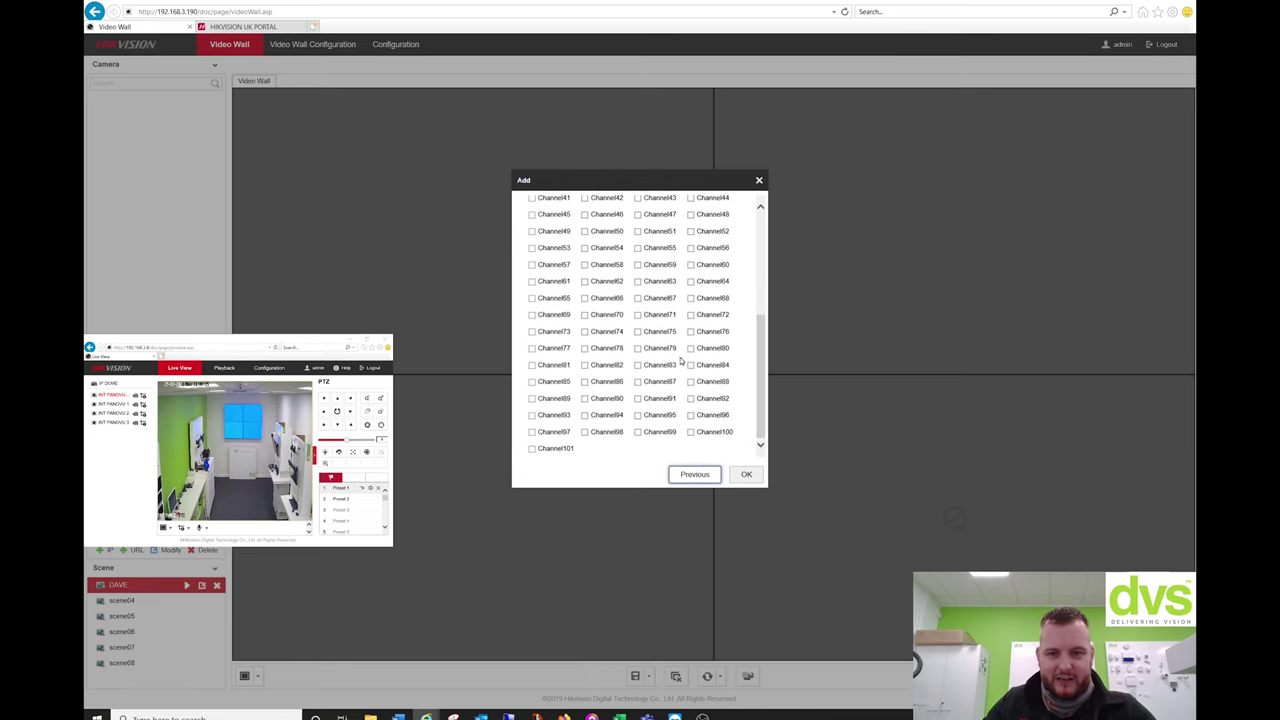
scroll(680, 368, up, 5)
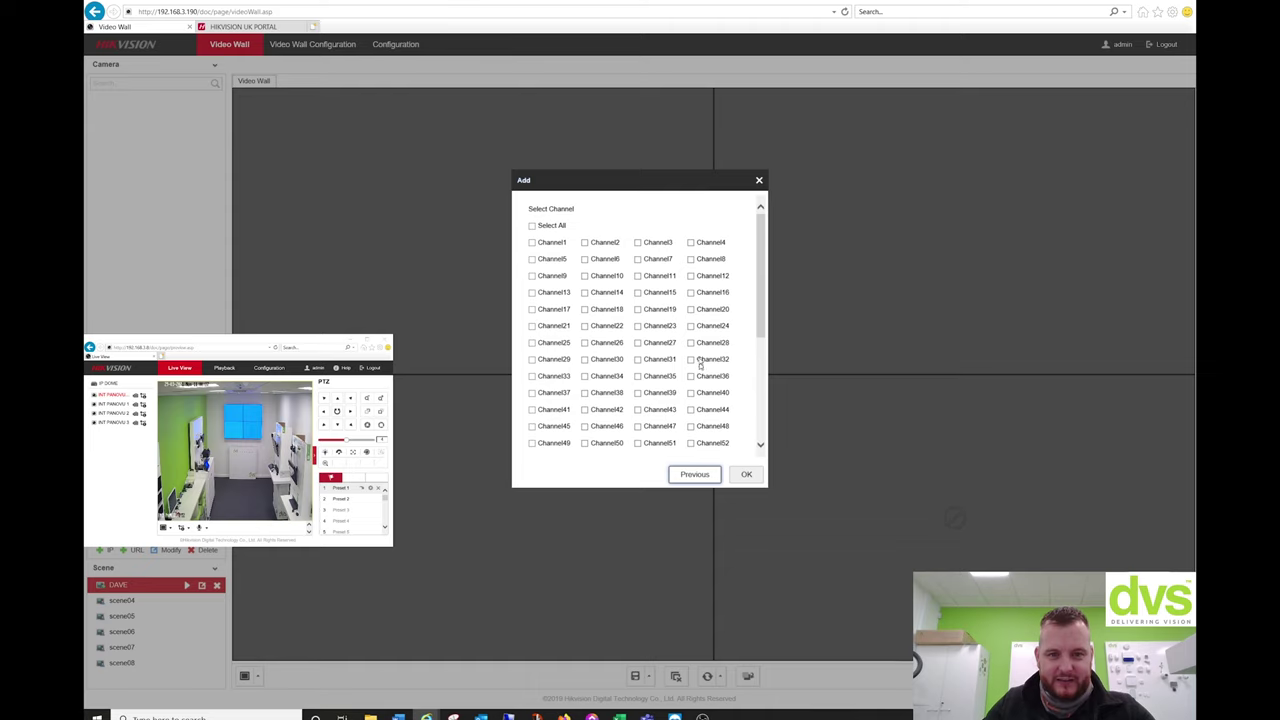
click(532, 242)
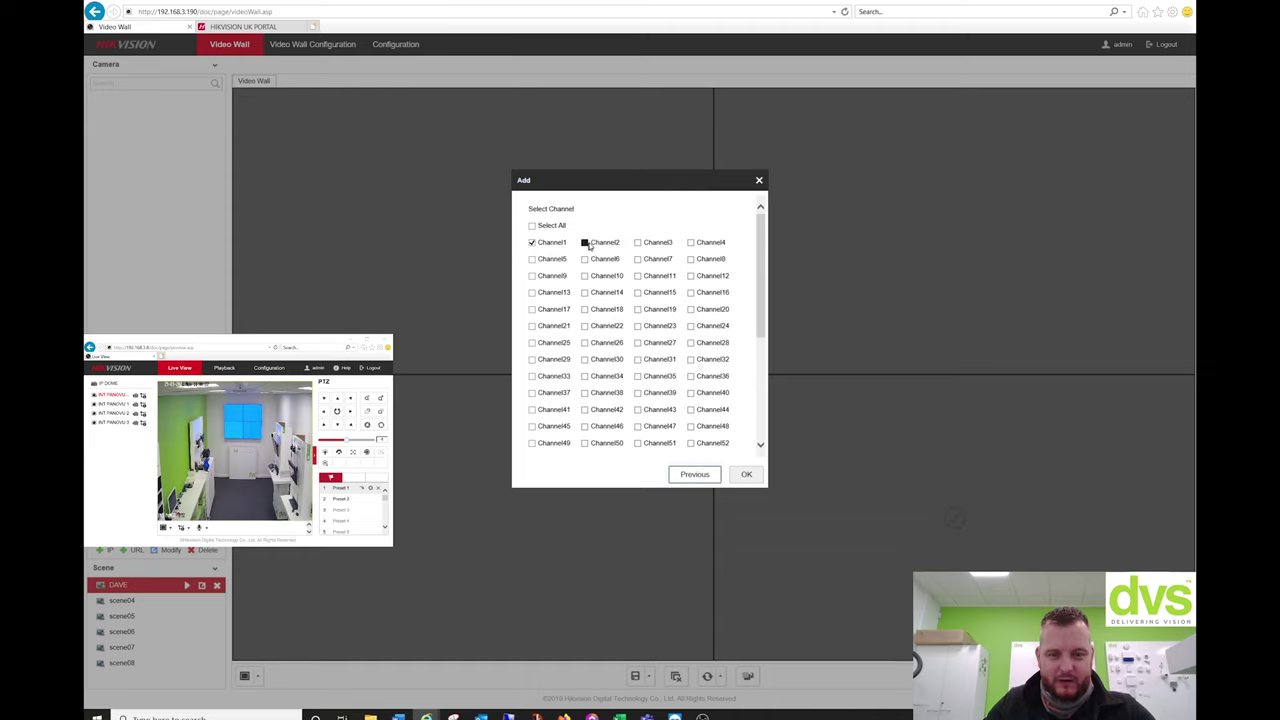
click(637, 242)
click(585, 242)
click(690, 242)
click(690, 259)
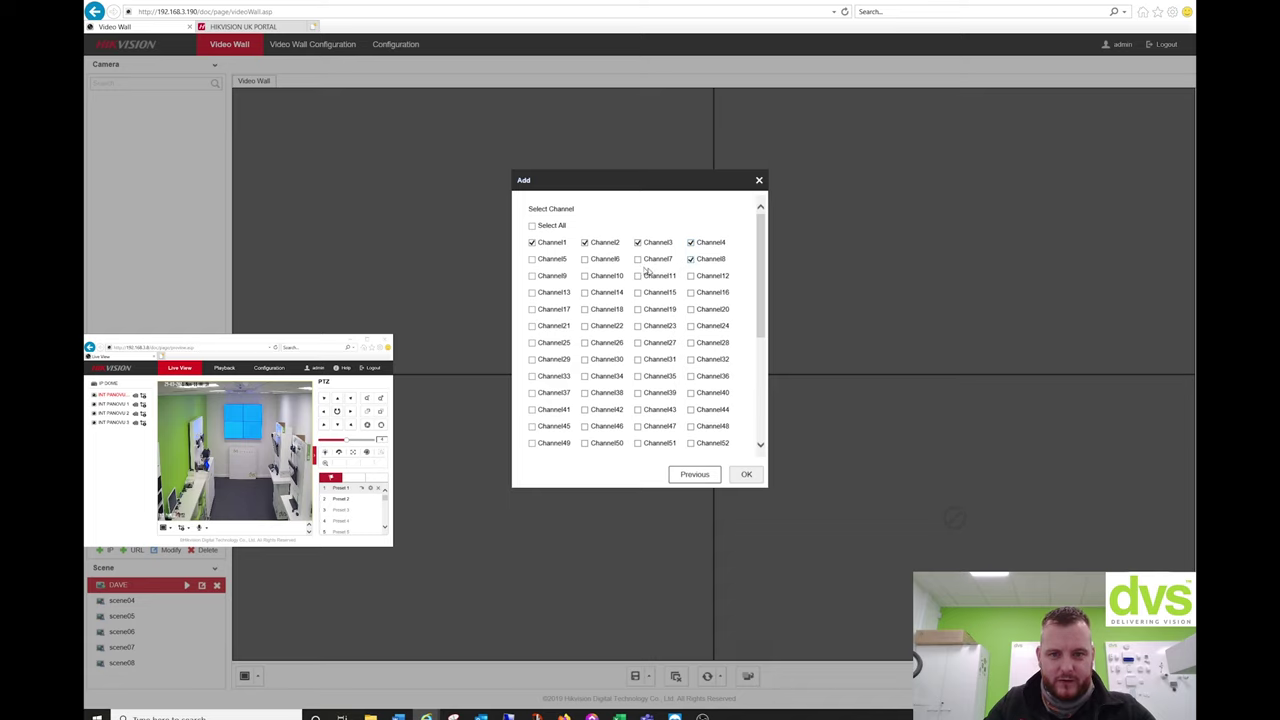
click(637, 259)
click(585, 259)
click(532, 259)
click(532, 276)
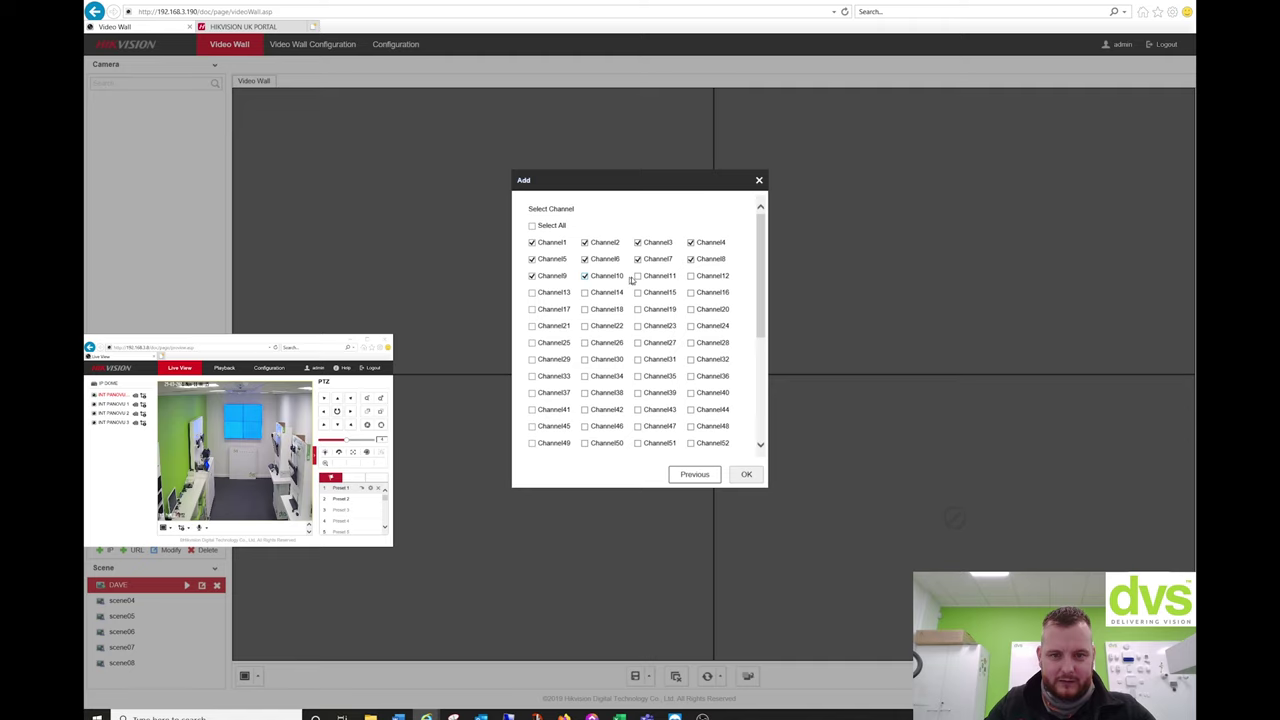
click(690, 276)
click(638, 277)
click(690, 293)
click(638, 292)
click(586, 293)
Step: Tick channels 17 to 32 and confirm the import with OK
click(532, 310)
click(585, 310)
click(638, 310)
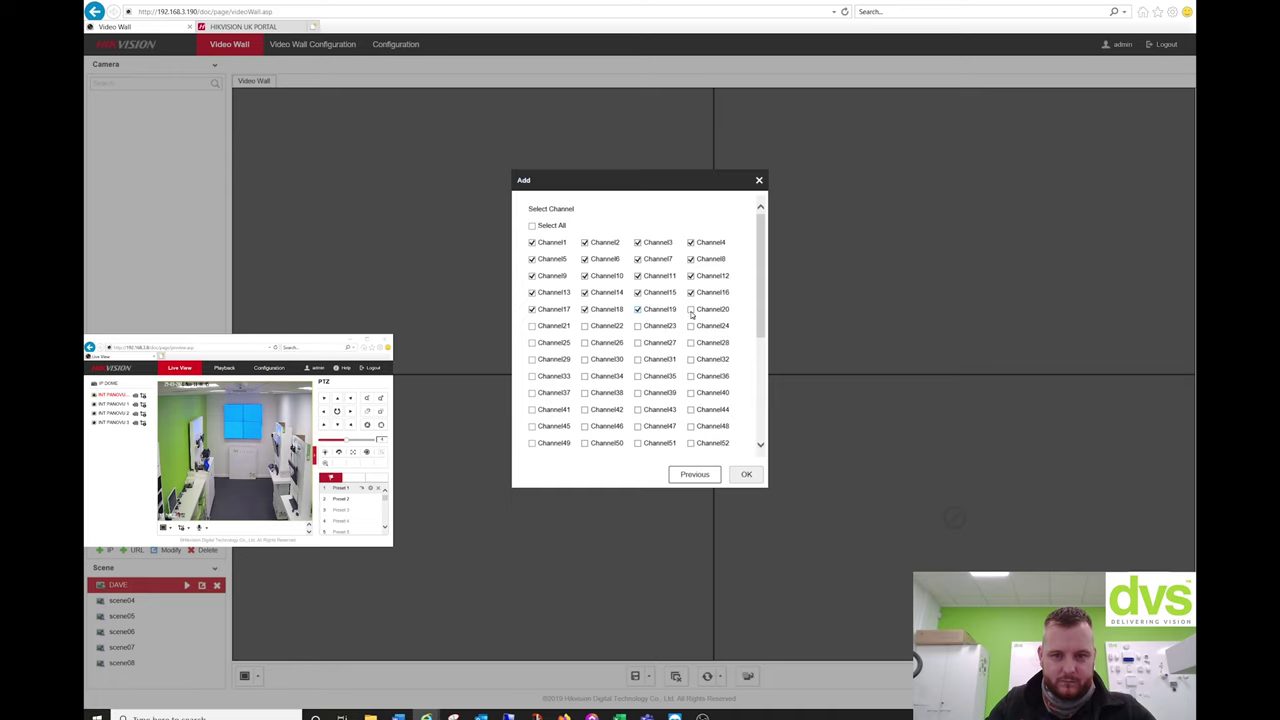
click(690, 310)
click(690, 326)
click(638, 327)
click(532, 327)
click(585, 327)
click(532, 343)
click(585, 343)
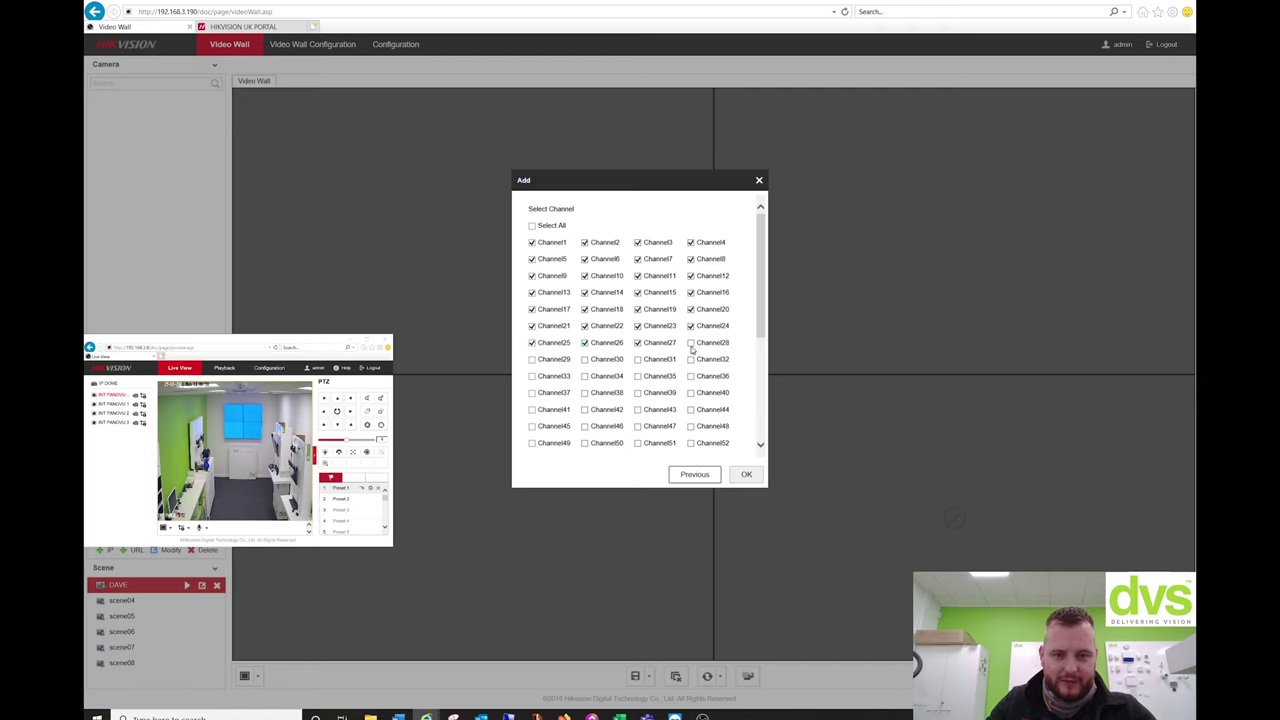
click(690, 343)
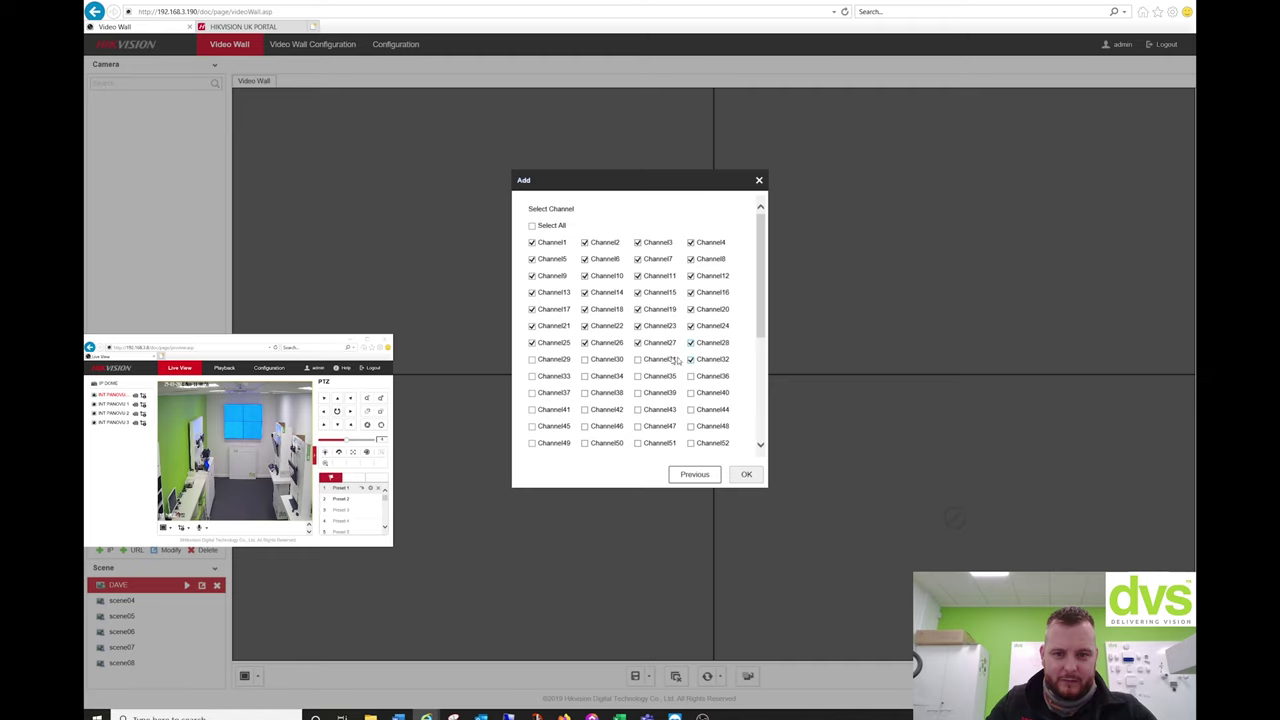
click(637, 360)
click(585, 360)
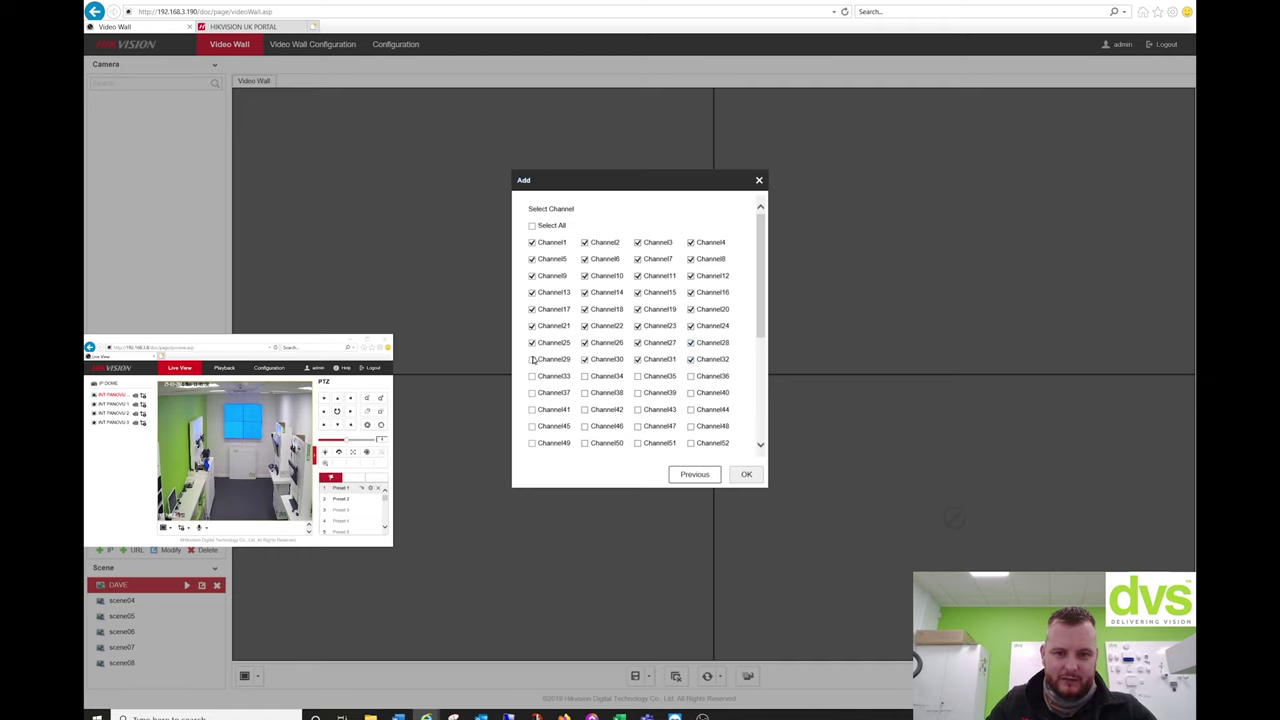
click(746, 474)
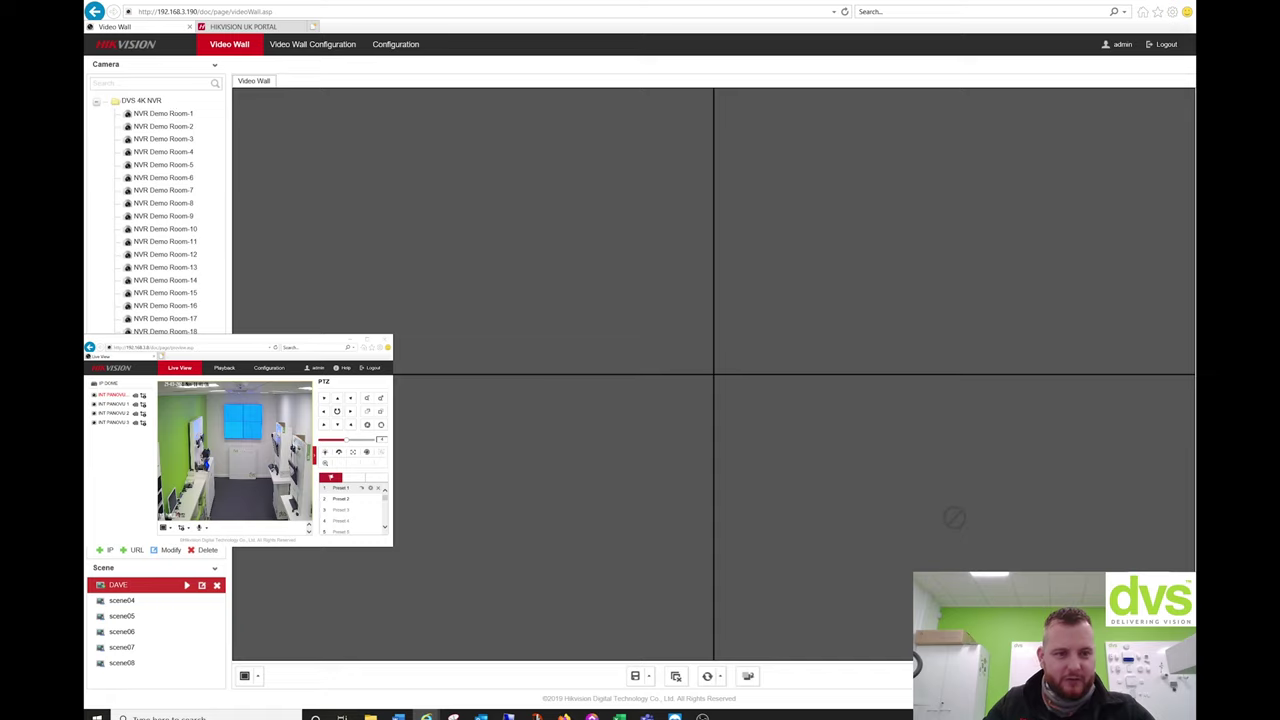
Step: Collapse the DVS 4K NVR tree and start a new Add device by IP
click(98, 104)
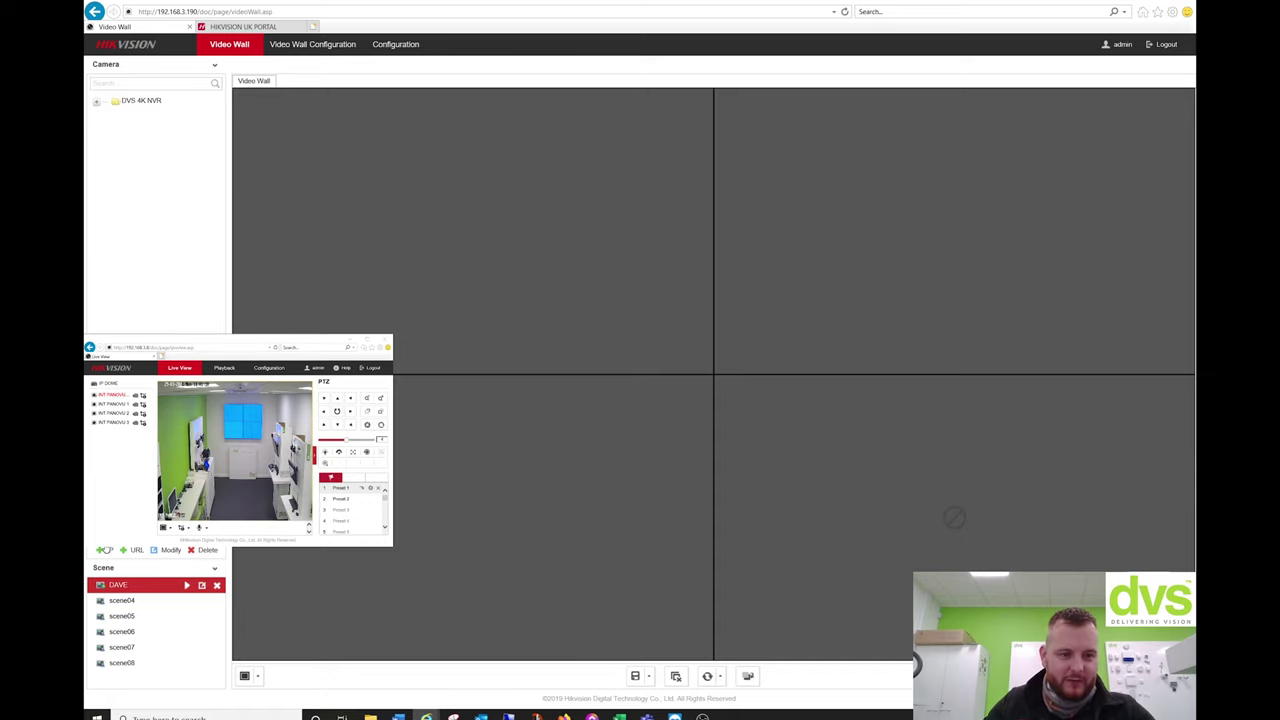
click(104, 551)
click(648, 207)
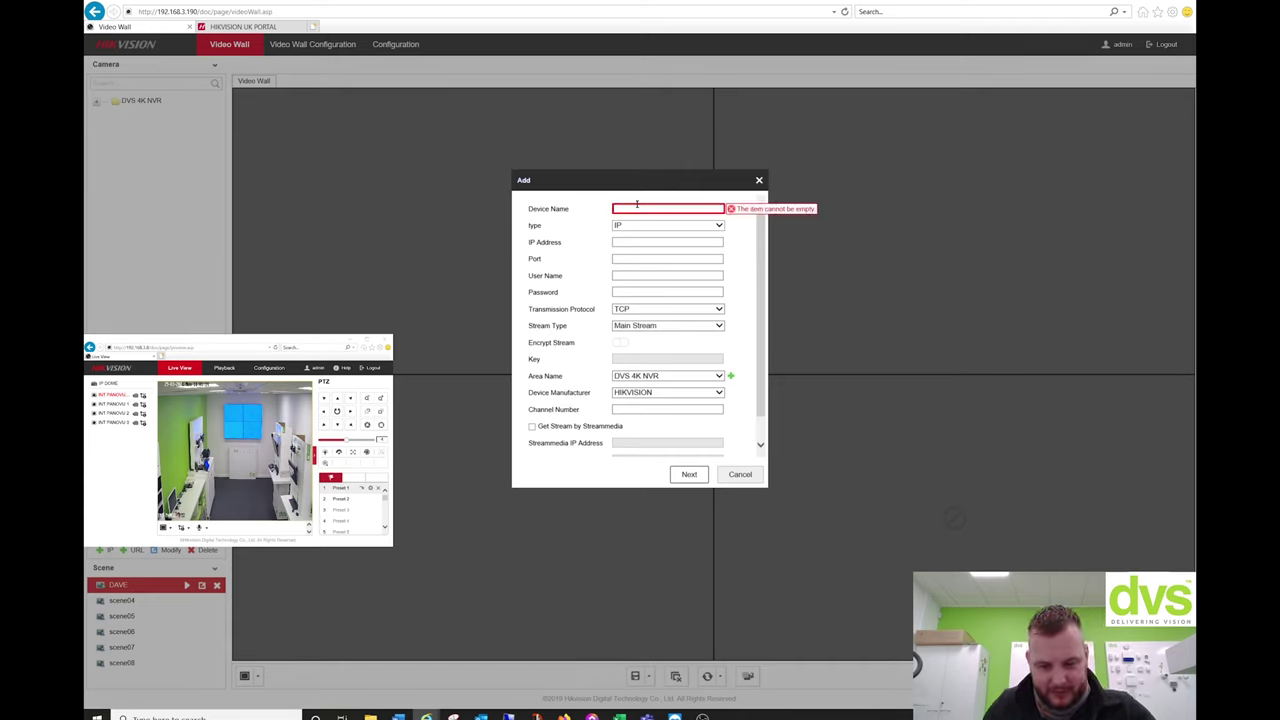
Step: Enter device name DVR, IP 192.168.3.20, port 8000, and the login credentials
text(DVR)
key(Tab)
key(Tab)
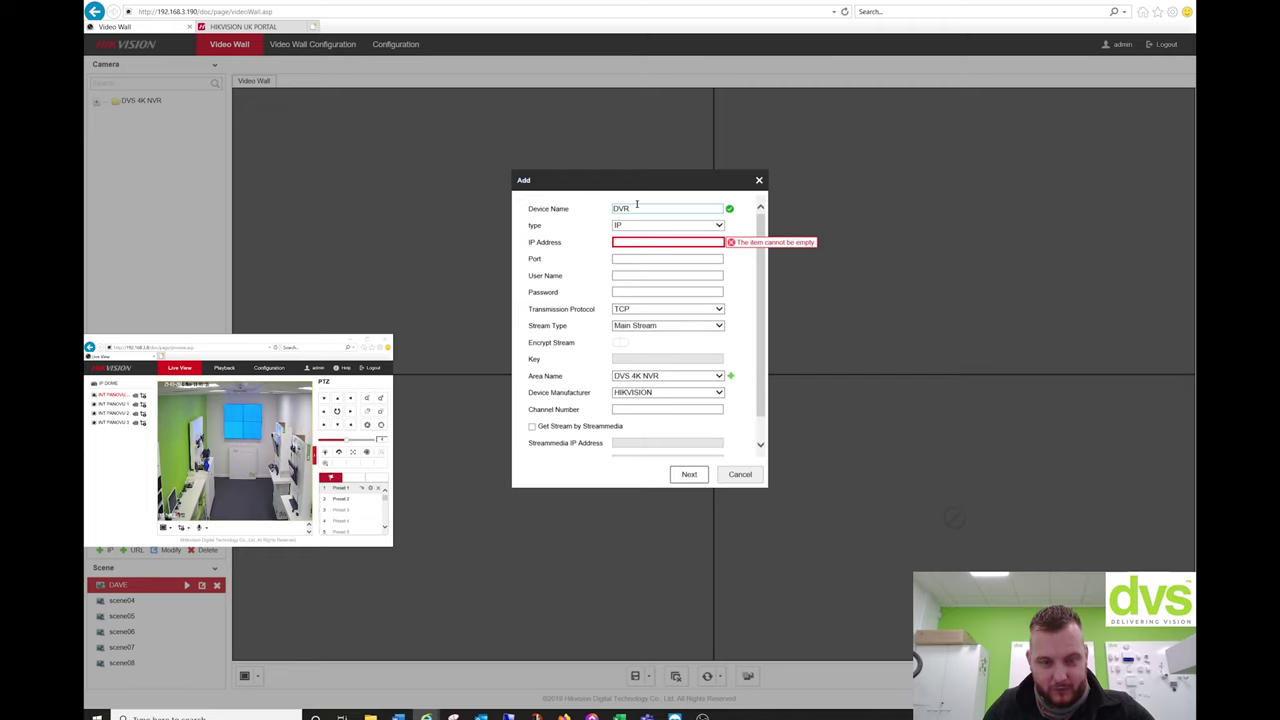
text(192.168.3.)
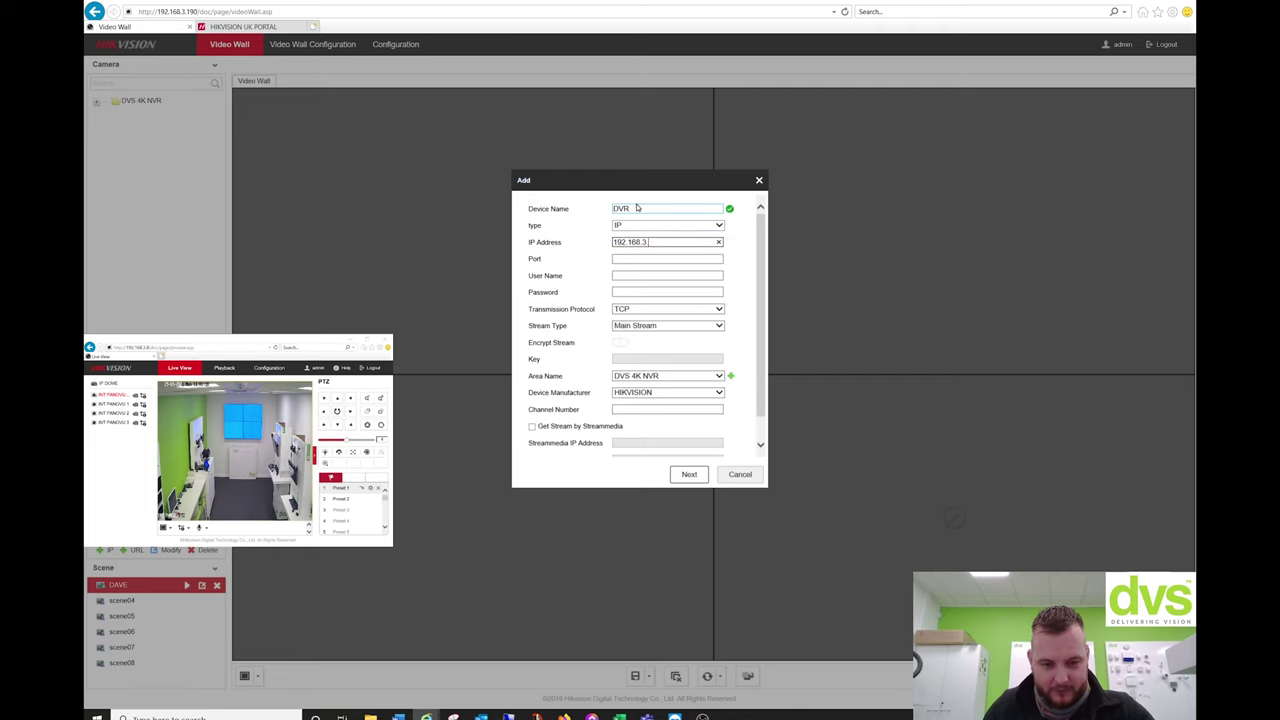
text(20)
click(640, 257)
text(8000)
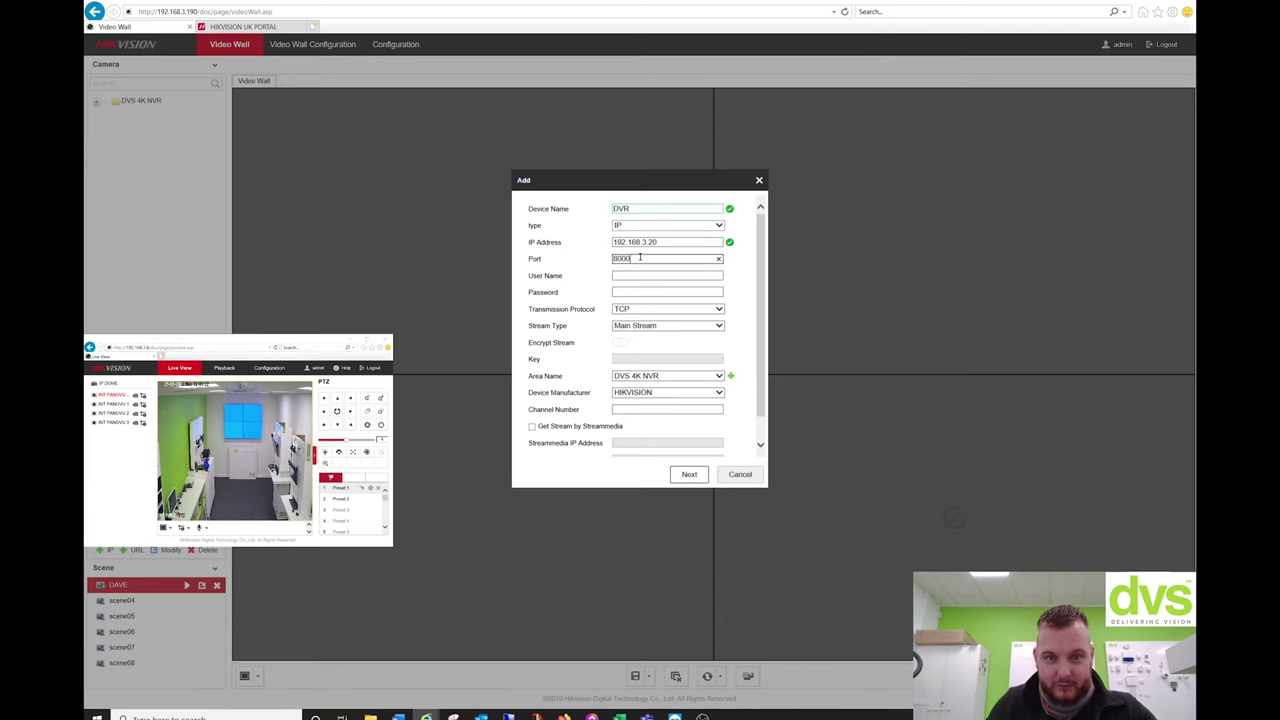
key(Tab)
text(admin)
key(Tab)
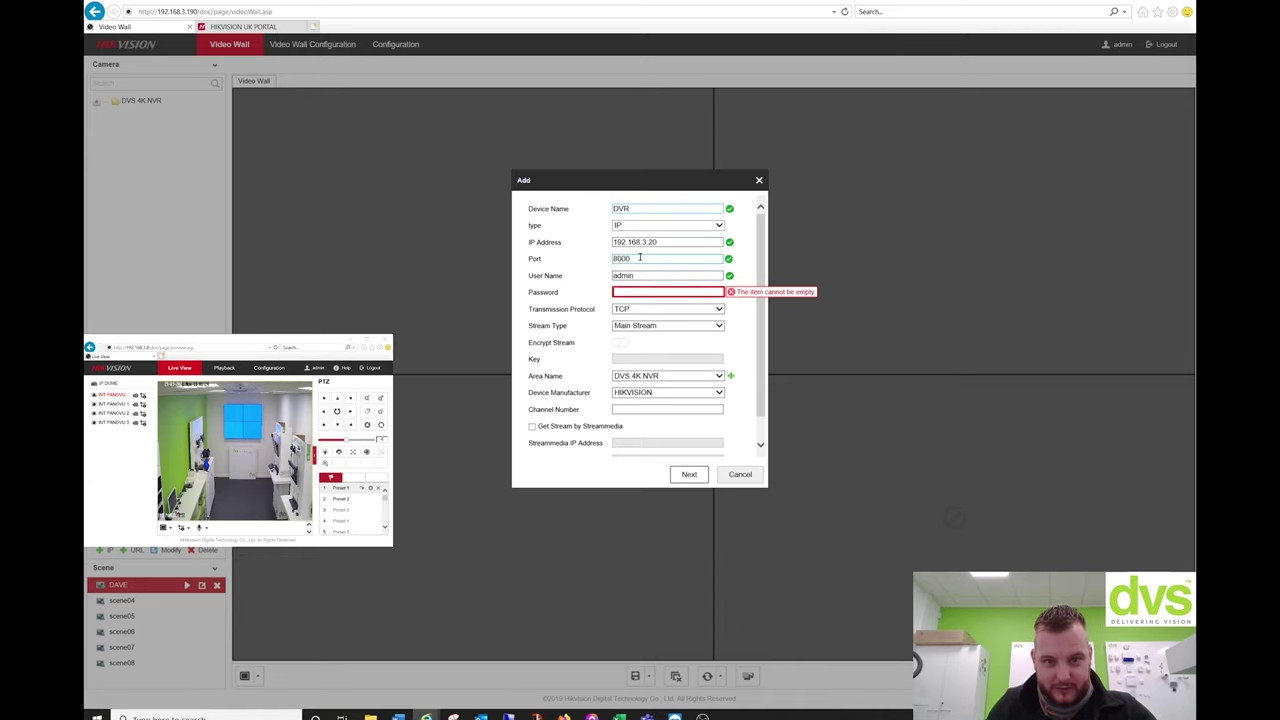
text(**********)
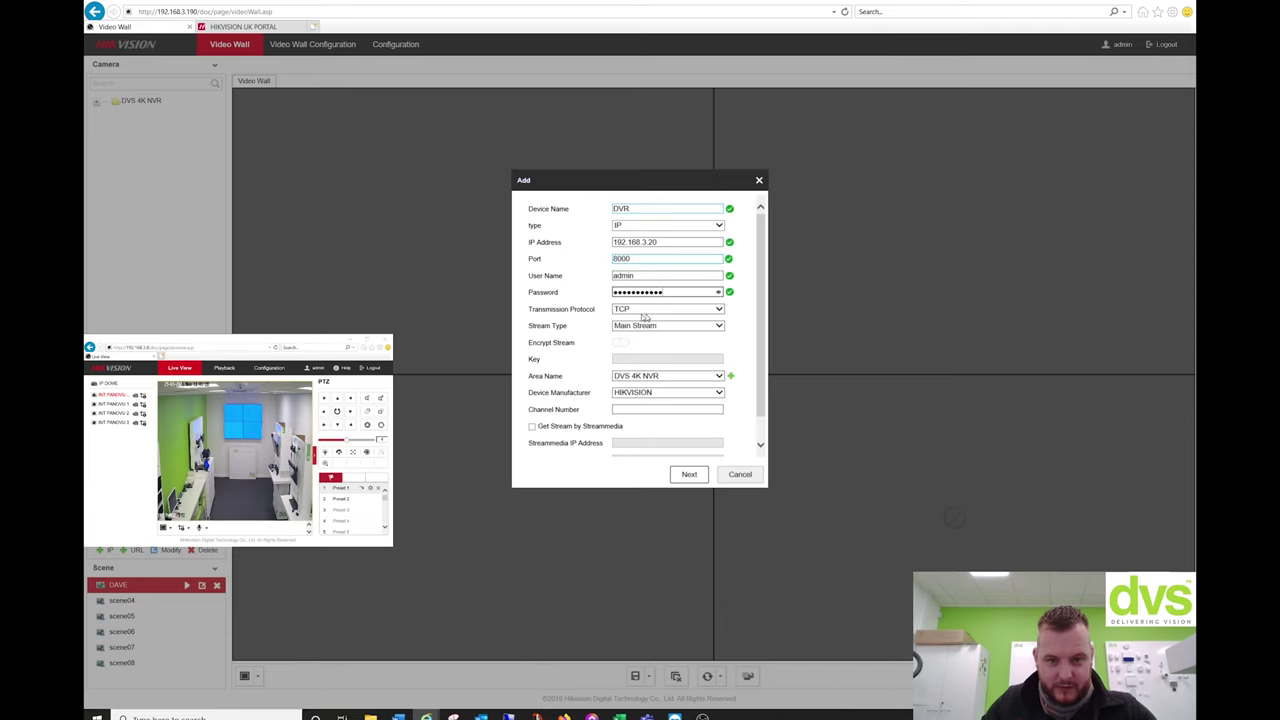
Step: Create area 'DVR DVS', set channel number 101, and continue to channel selection
click(730, 376)
click(665, 393)
text(DVR DVS)
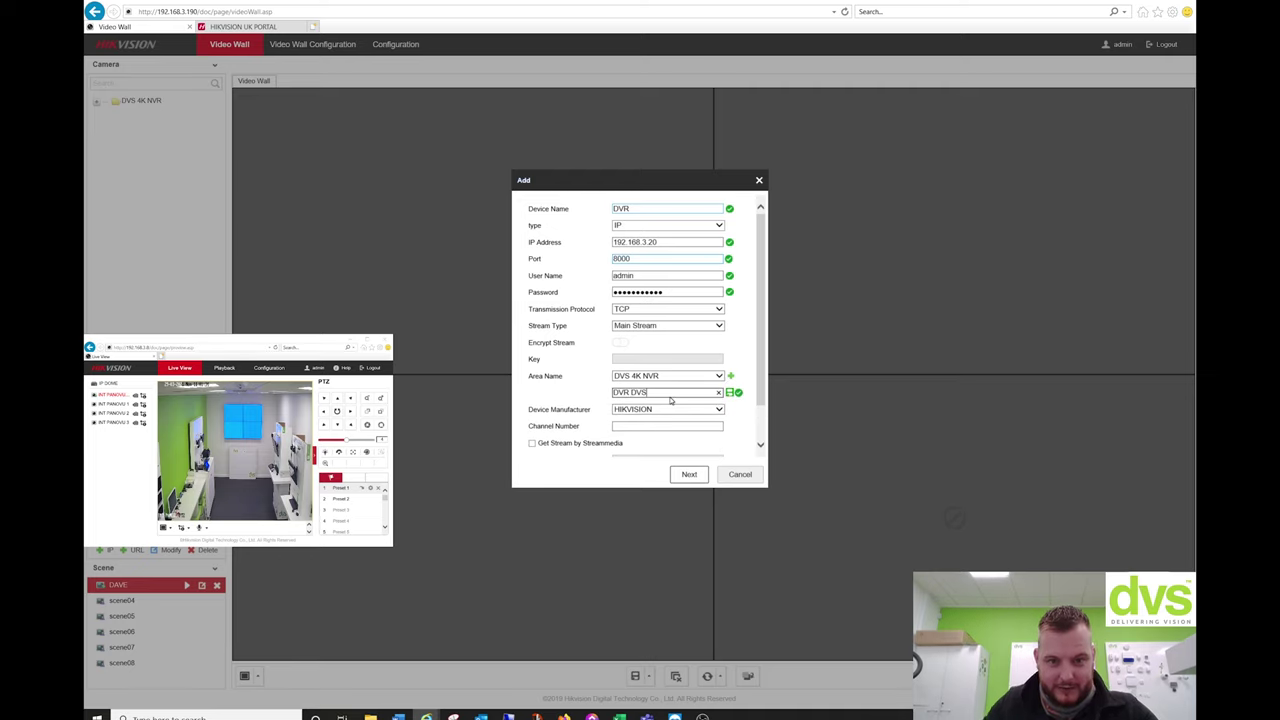
click(730, 394)
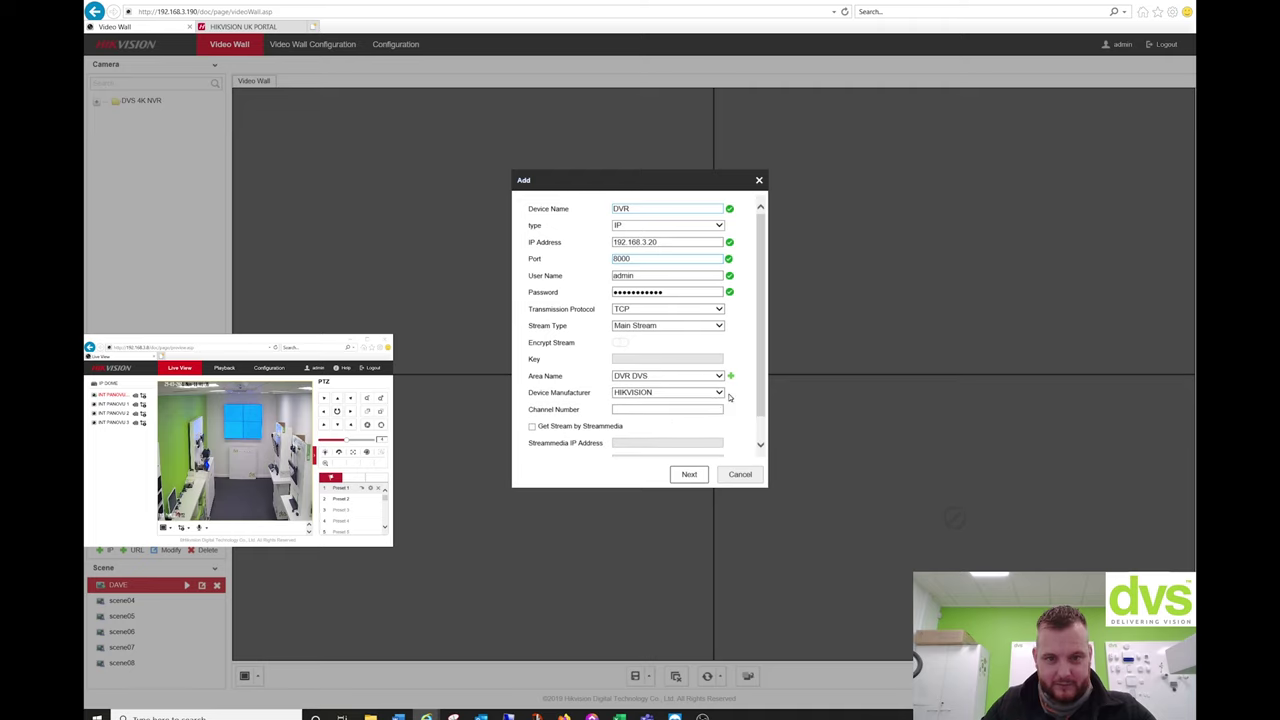
click(664, 410)
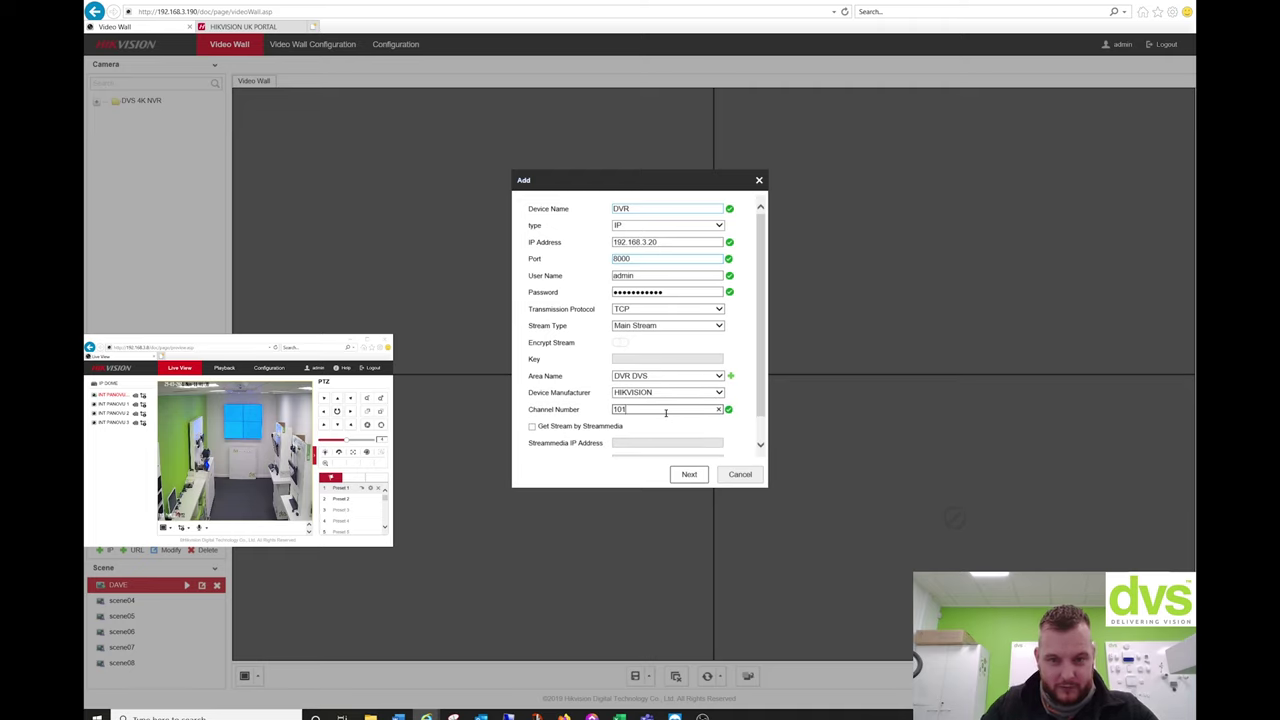
text(101)
scroll(676, 445, down, 1)
click(689, 474)
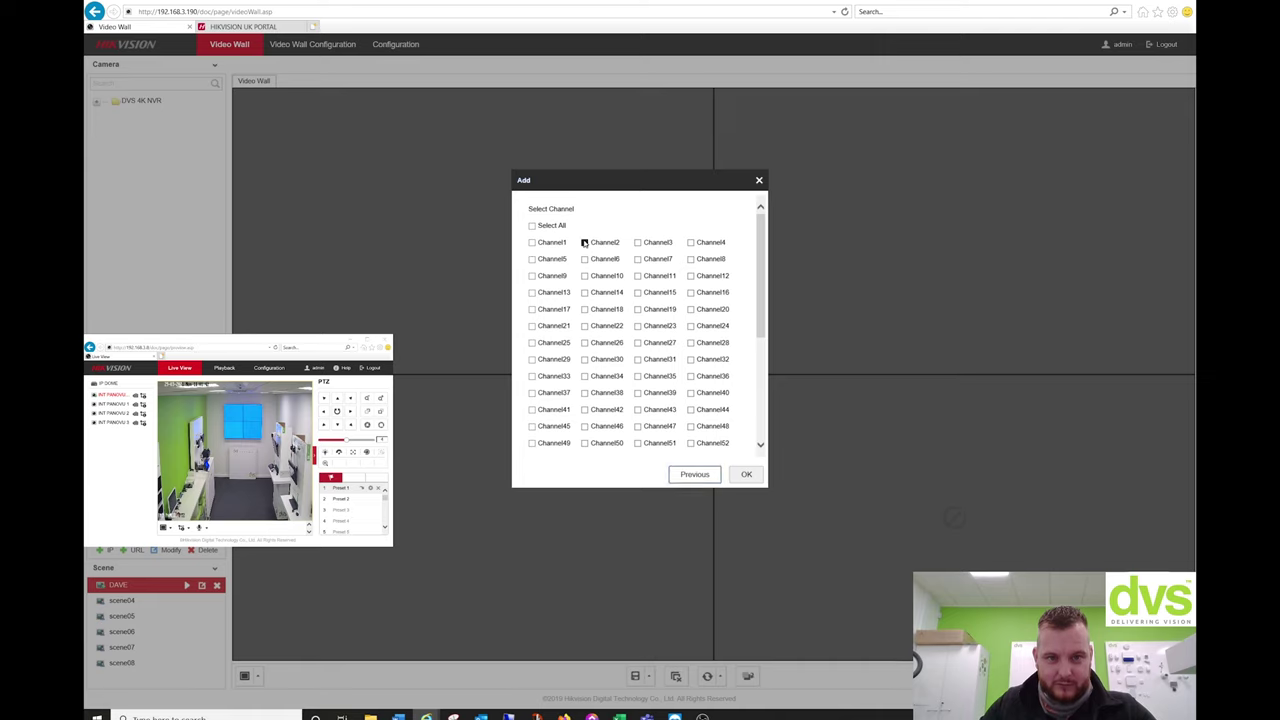
Step: Tick Channel1 to Channel4 and confirm to import DVR-1 through DVR-4
click(585, 243)
click(532, 243)
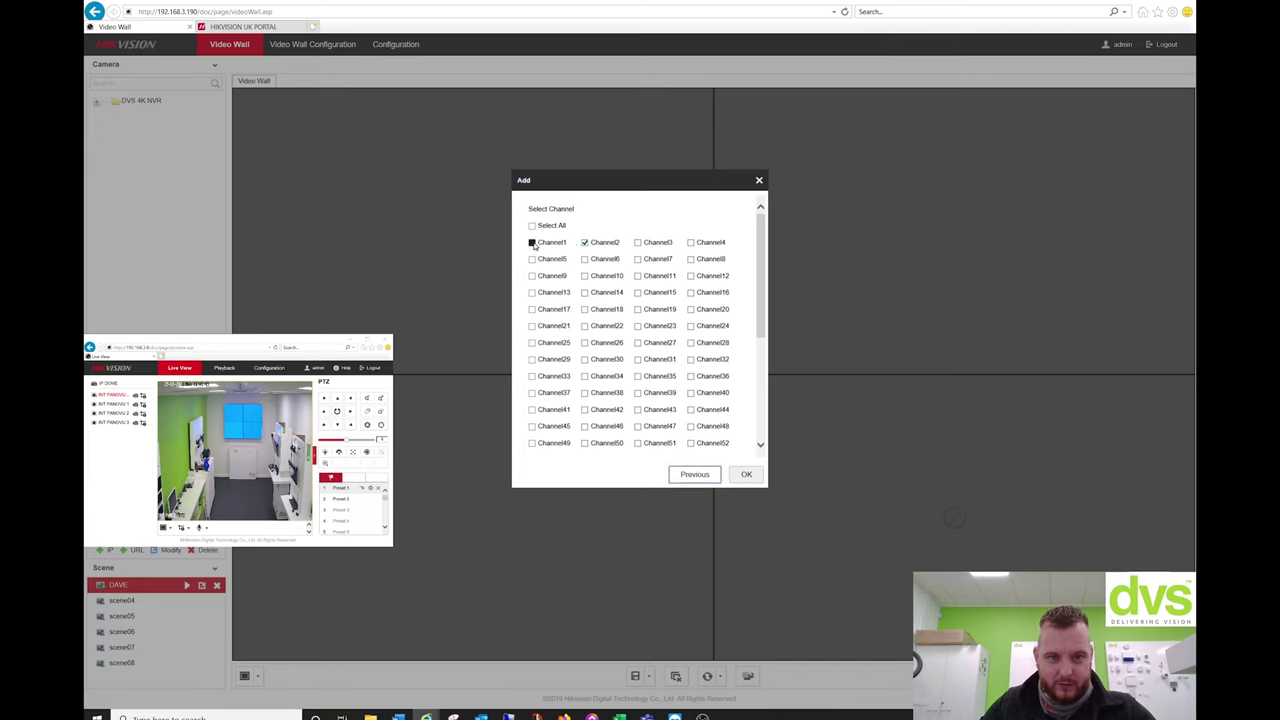
click(637, 243)
click(690, 243)
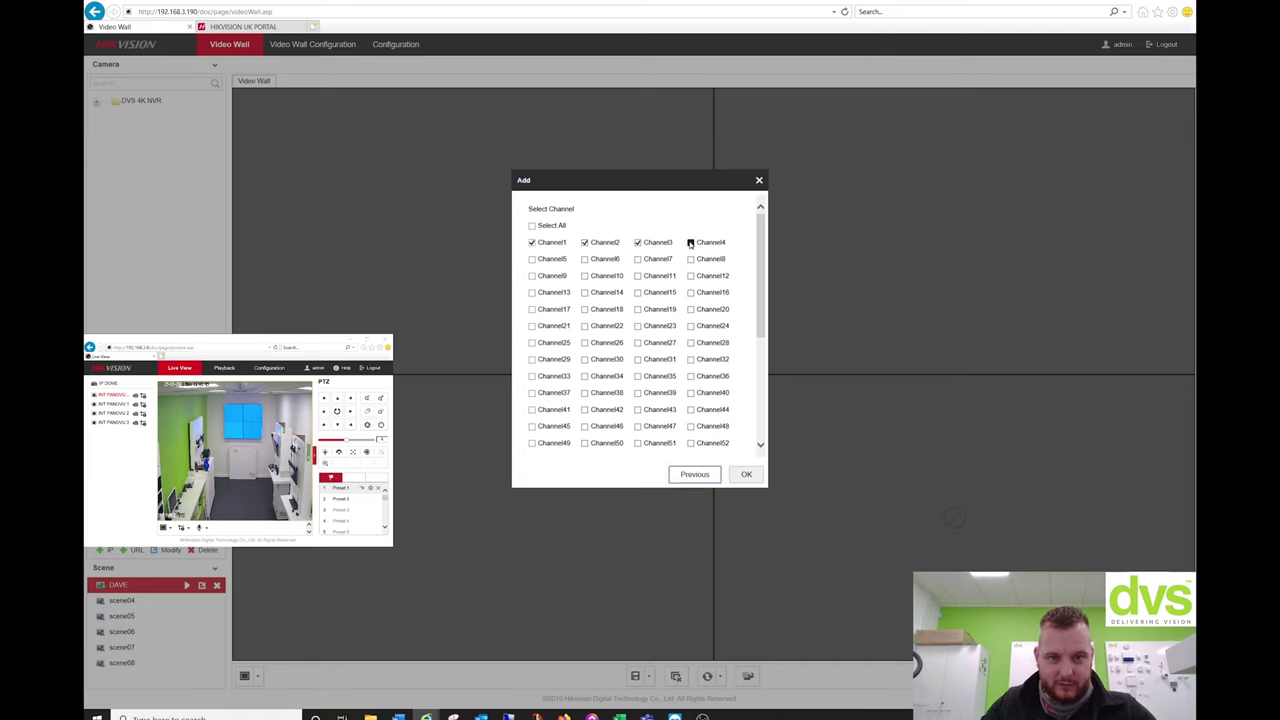
click(747, 474)
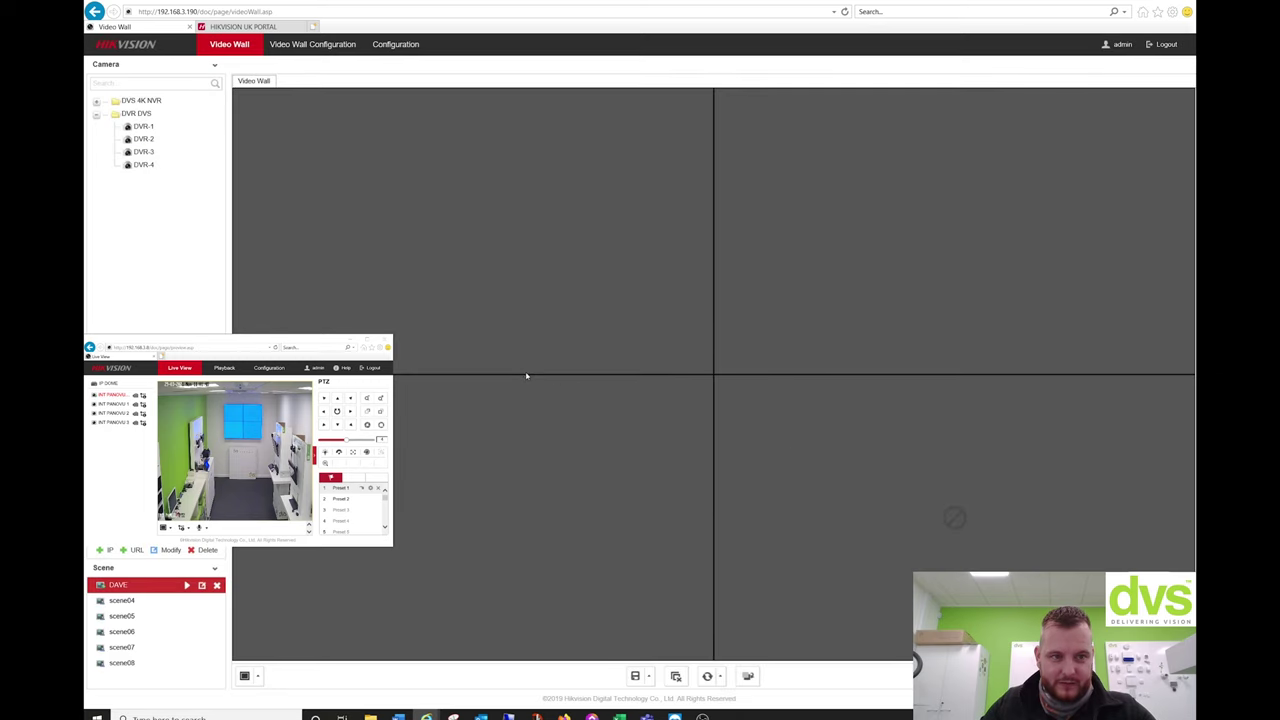
Step: Collapse DVR DVS, expand DVS 4K NVR, and drag NVR Demo Room-1 onto the top-left screen
click(96, 114)
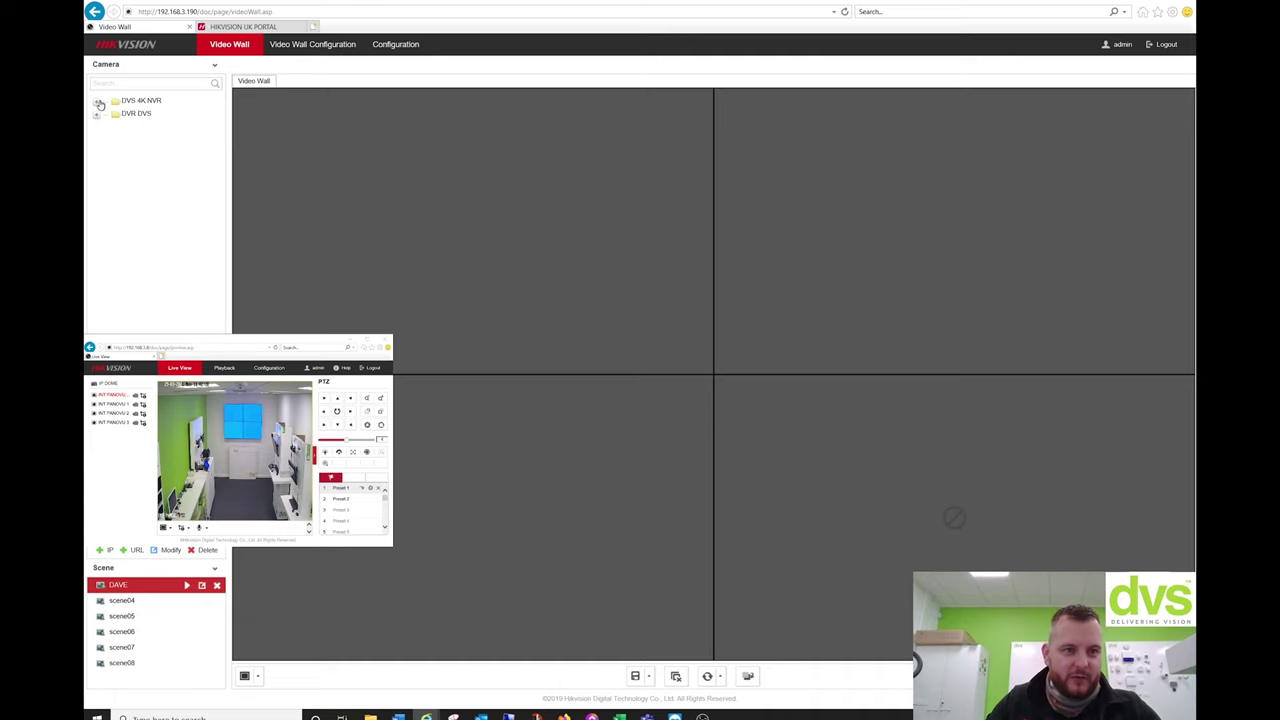
click(98, 103)
drag(157, 117, 343, 139)
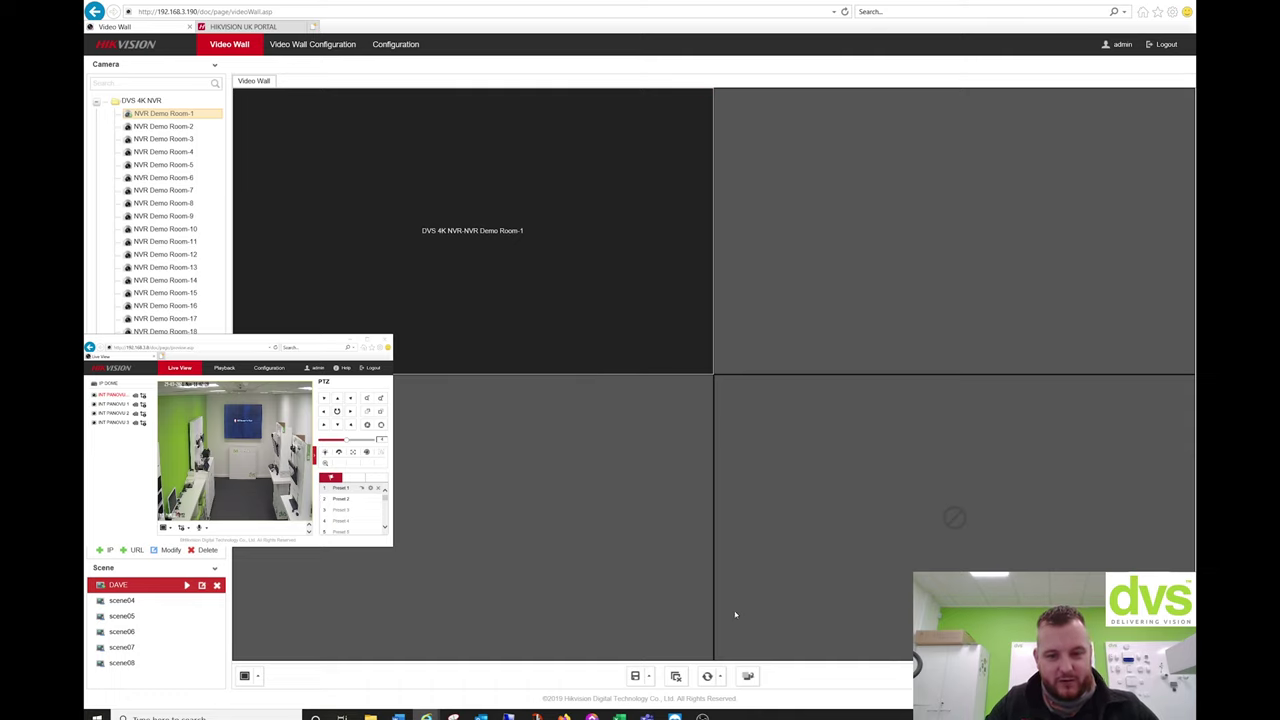
Step: Clear all wall windows and place DVR-1 from DVR DVS on the top-left screen
click(675, 678)
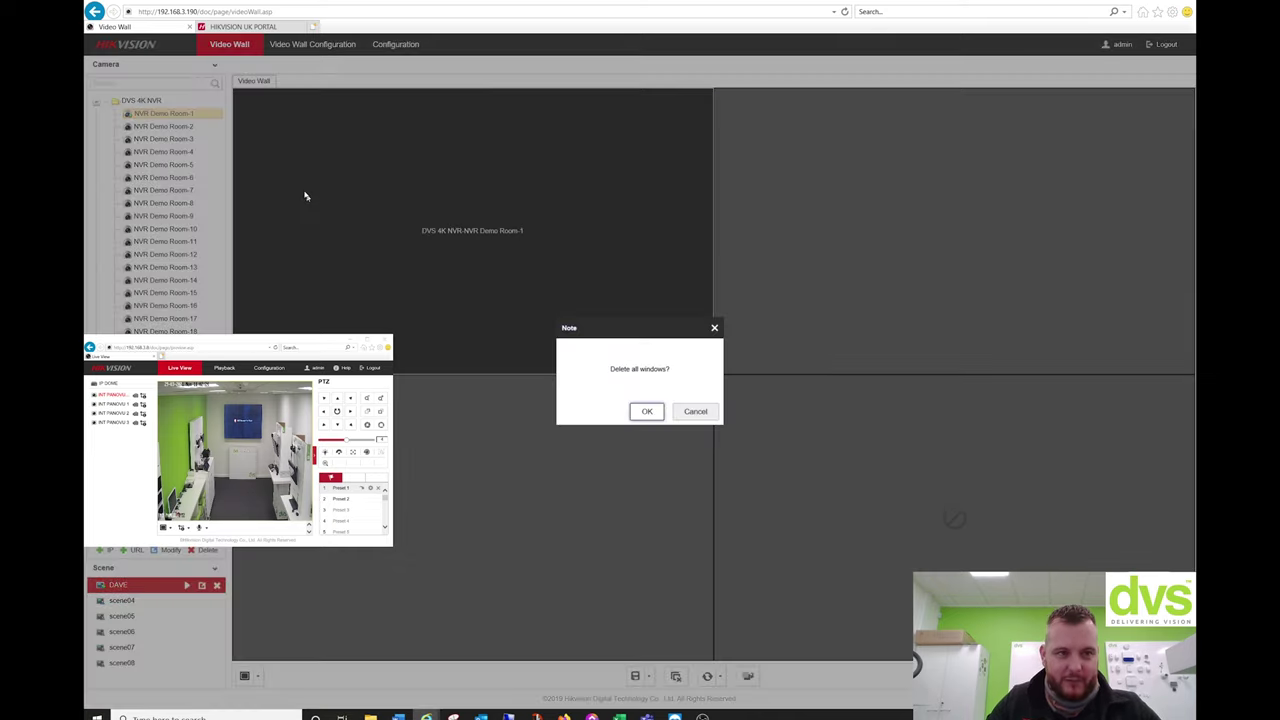
click(646, 415)
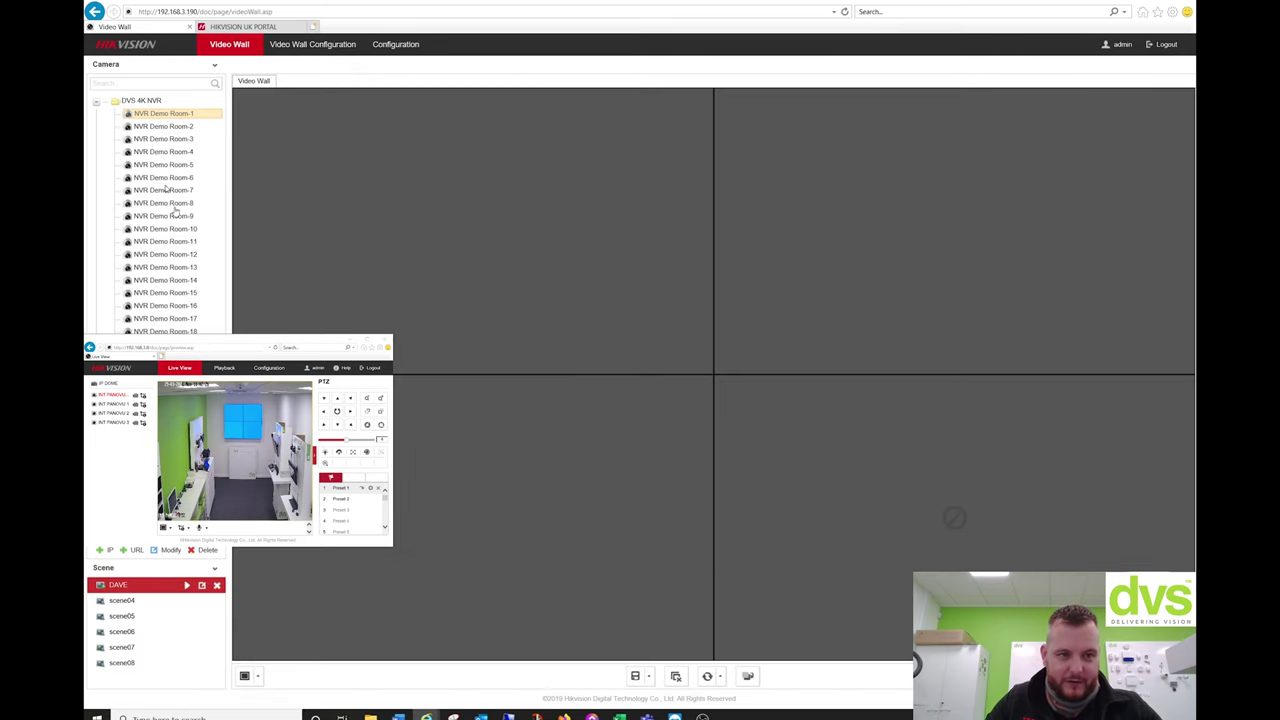
click(96, 103)
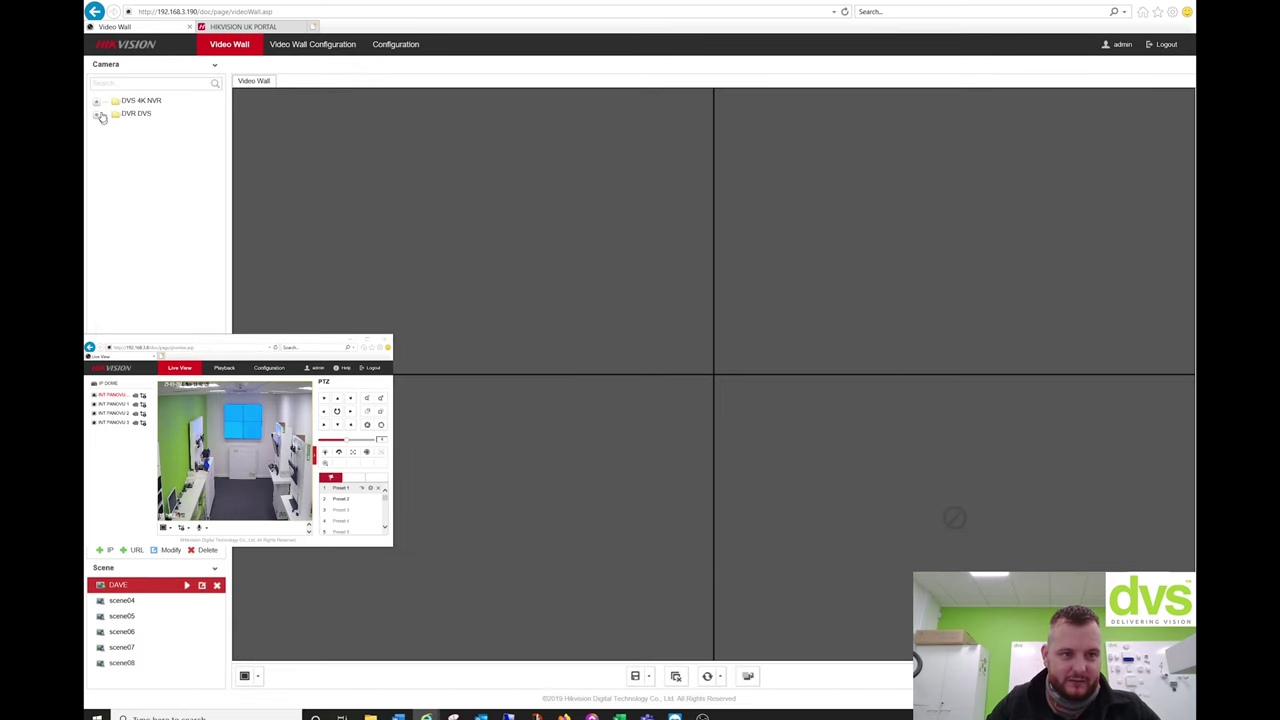
click(96, 115)
drag(142, 126, 333, 159)
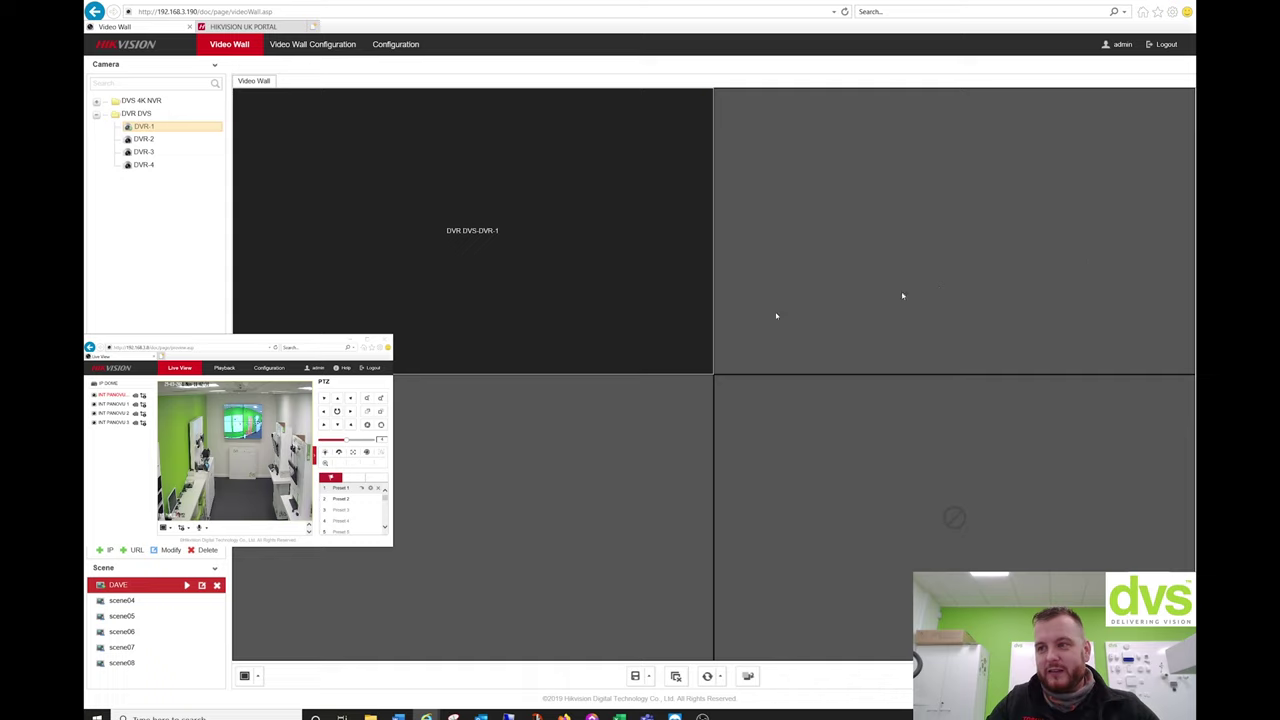
Step: Select the top-left screen and bring up the window split layout options
click(586, 230)
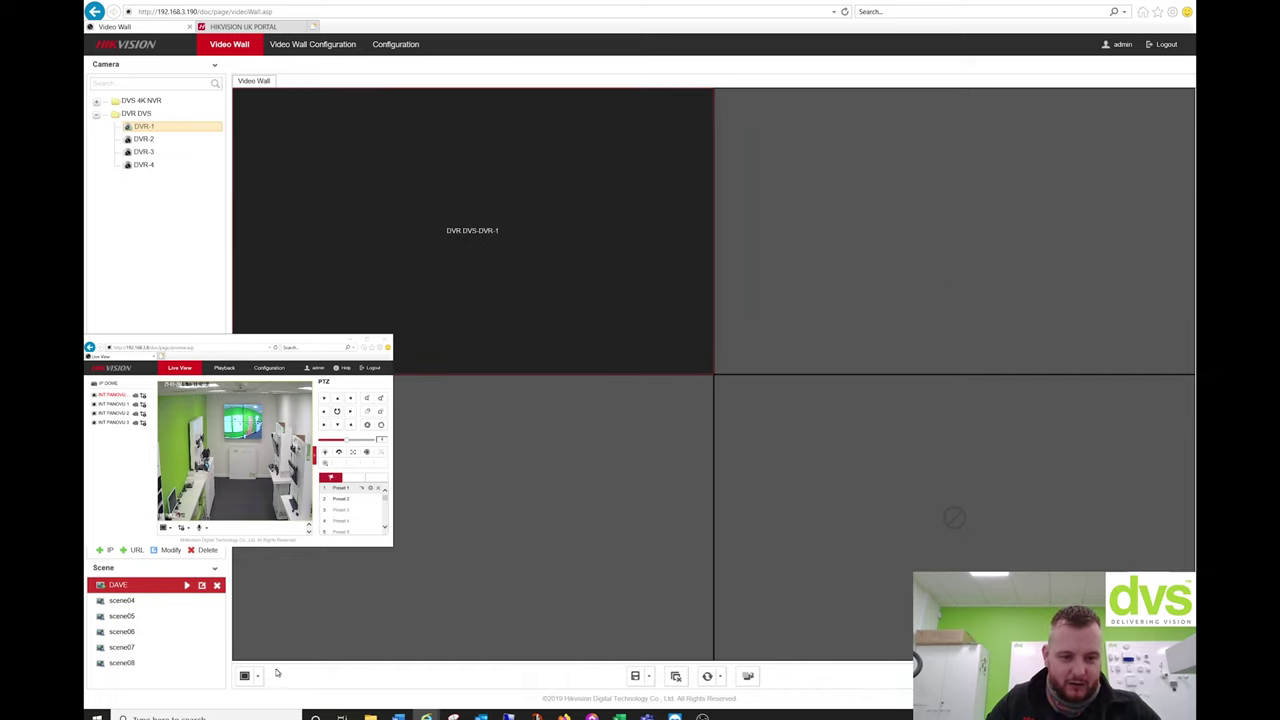
click(260, 678)
click(260, 679)
click(260, 679)
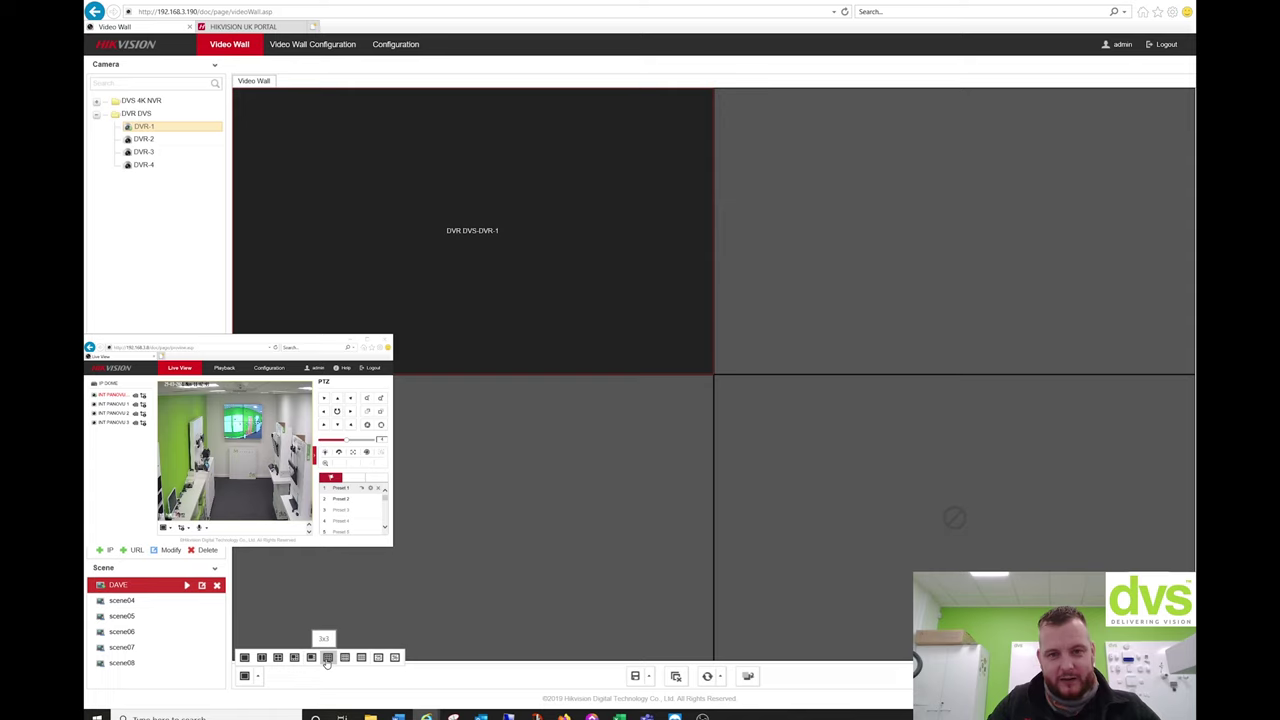
Step: Split the top-left screen 3x3 and fill windows with DVR-2, DVR-3, DVR-4 and NVR Demo Room-3
click(327, 657)
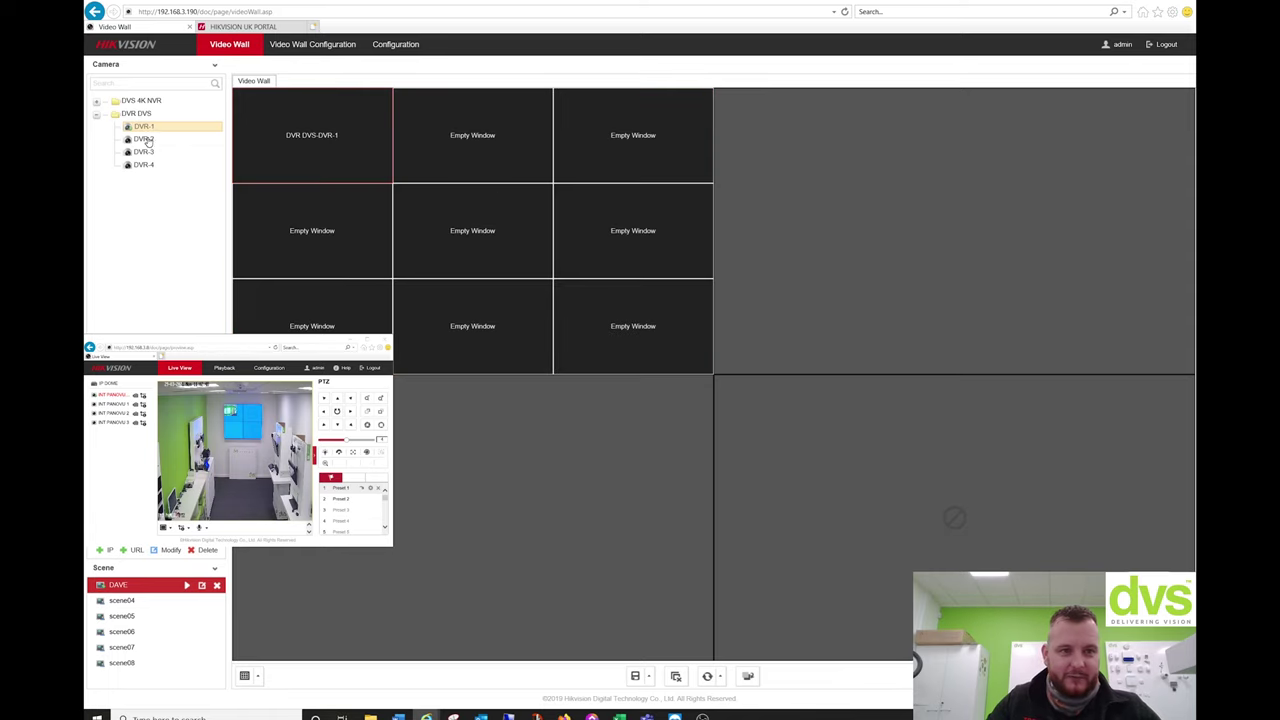
drag(143, 139, 432, 150)
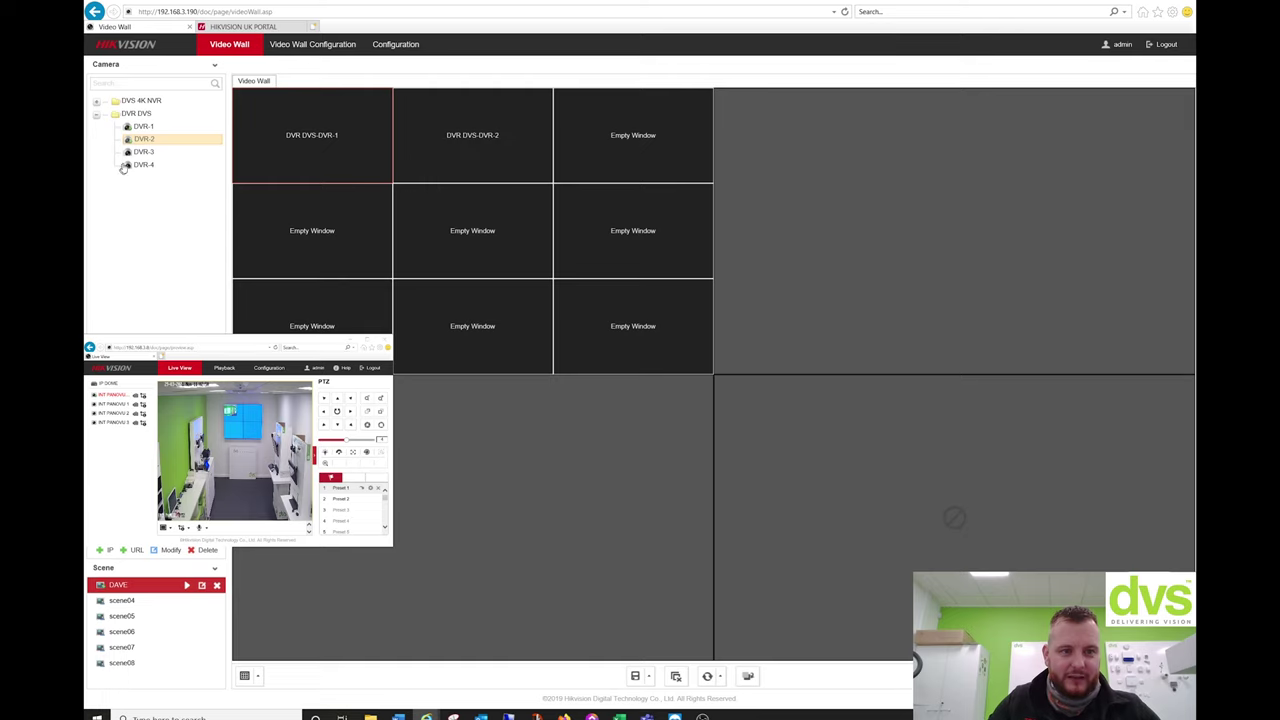
drag(135, 152, 566, 137)
drag(145, 166, 274, 231)
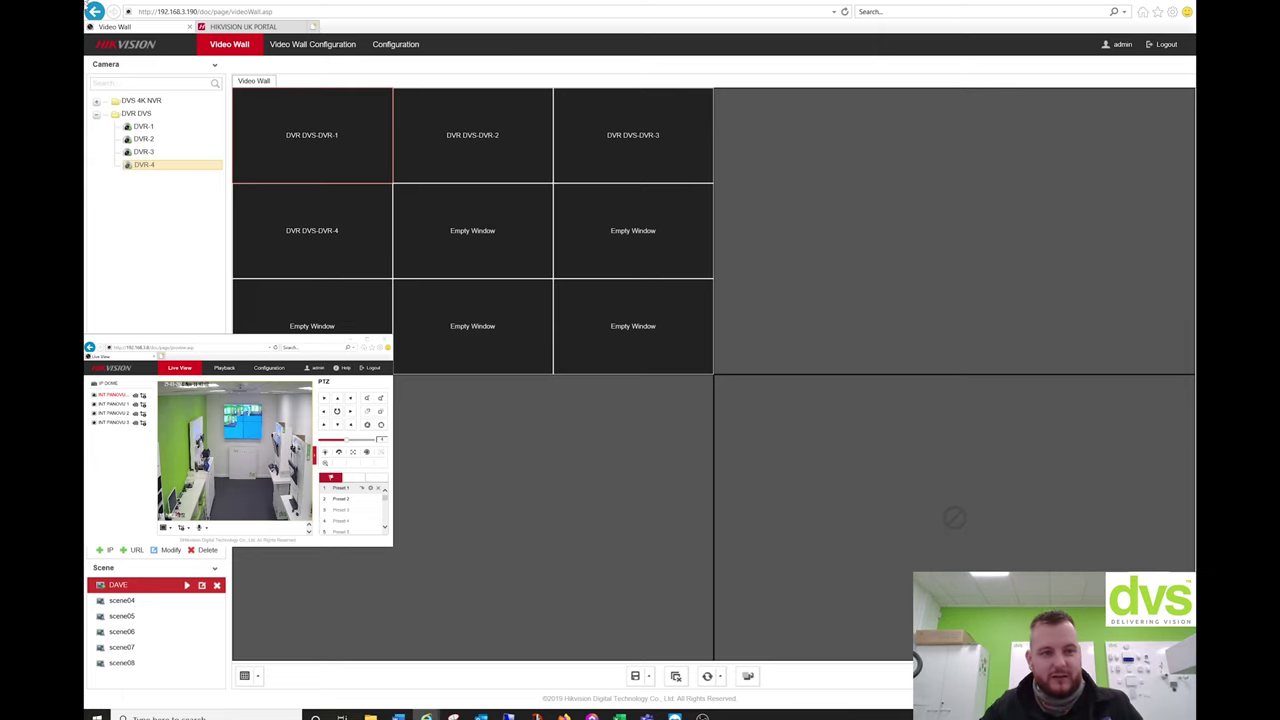
click(95, 118)
click(96, 101)
drag(160, 139, 461, 213)
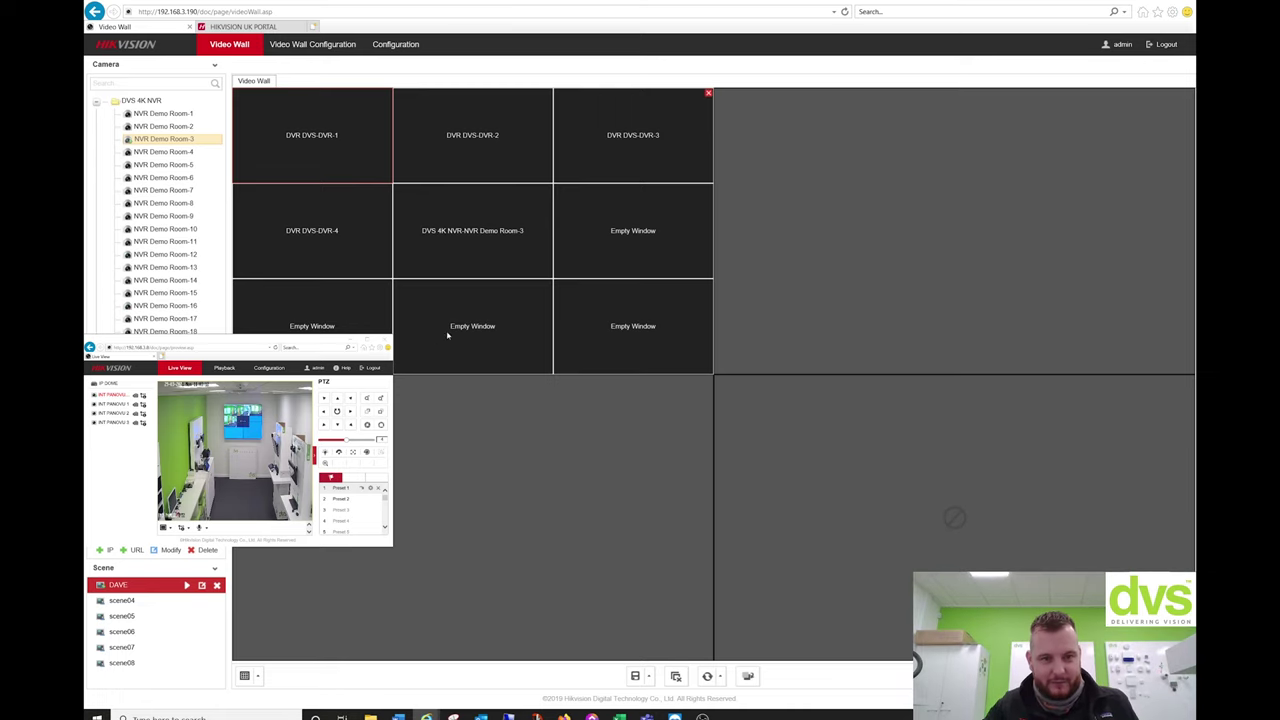
Step: Delete all windows from the video wall
click(481, 256)
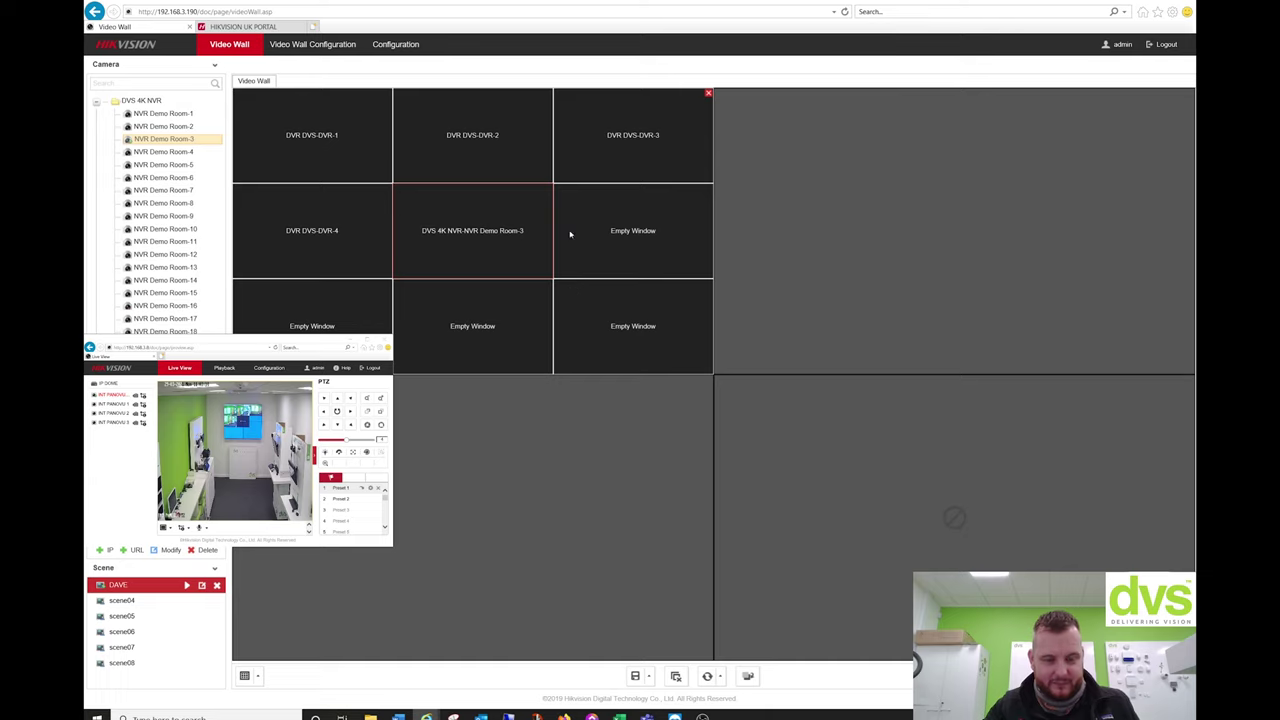
click(675, 677)
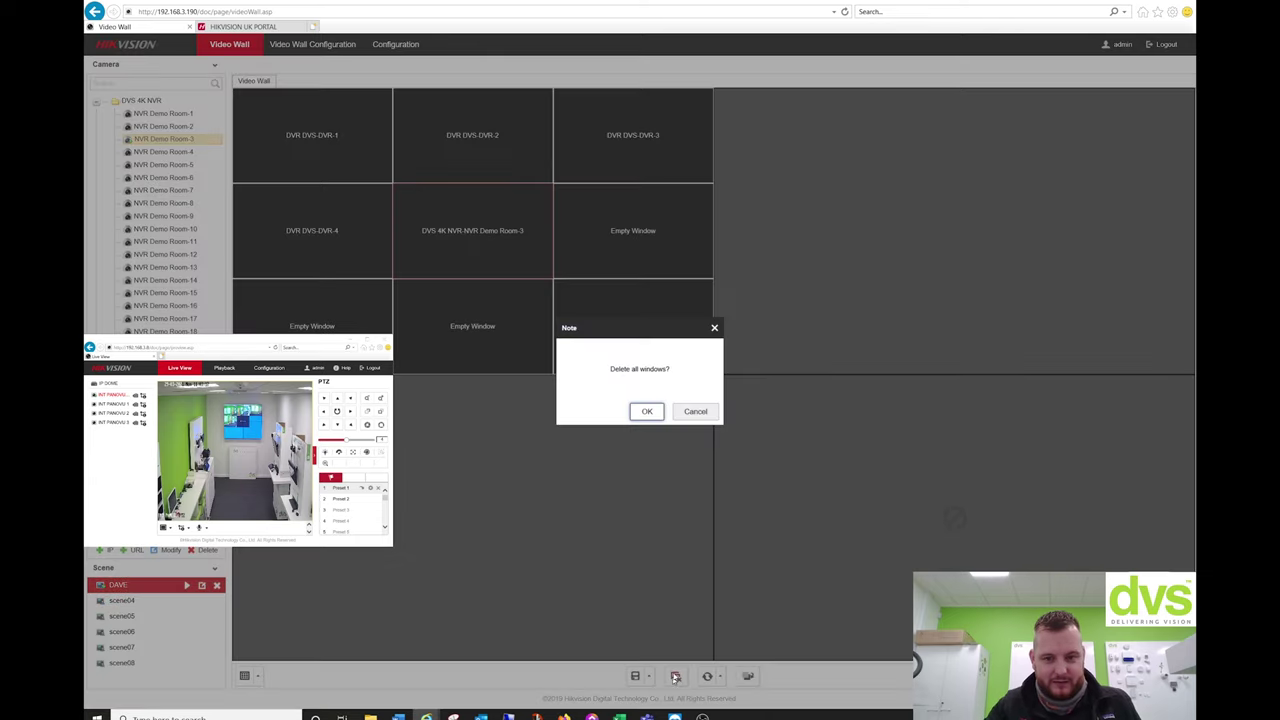
click(686, 412)
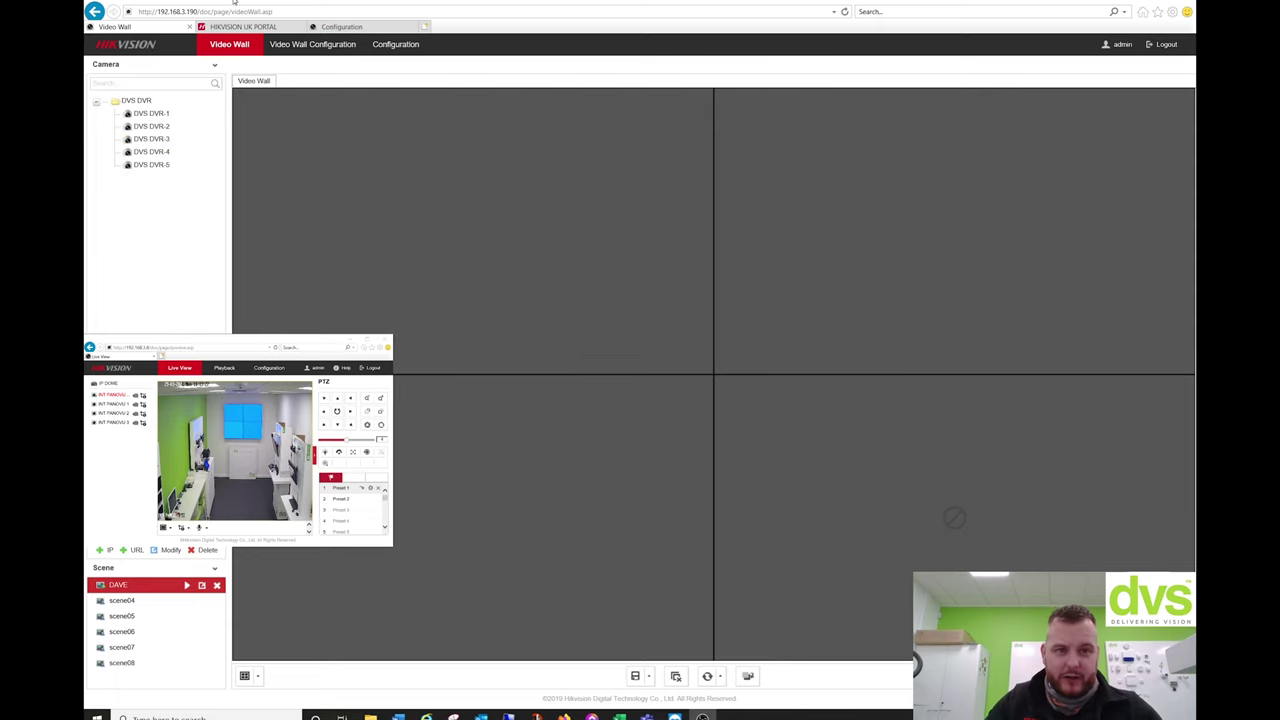
Step: Log out of the NVR from its Configuration page
click(324, 28)
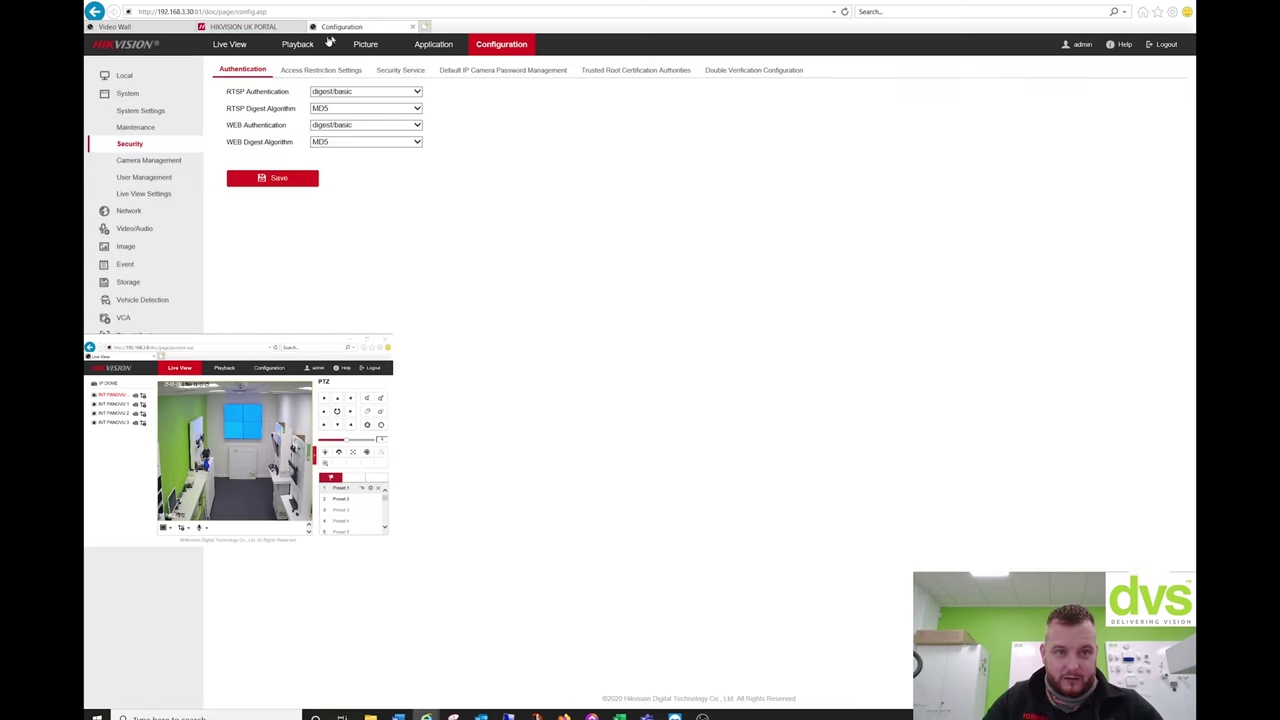
click(1163, 45)
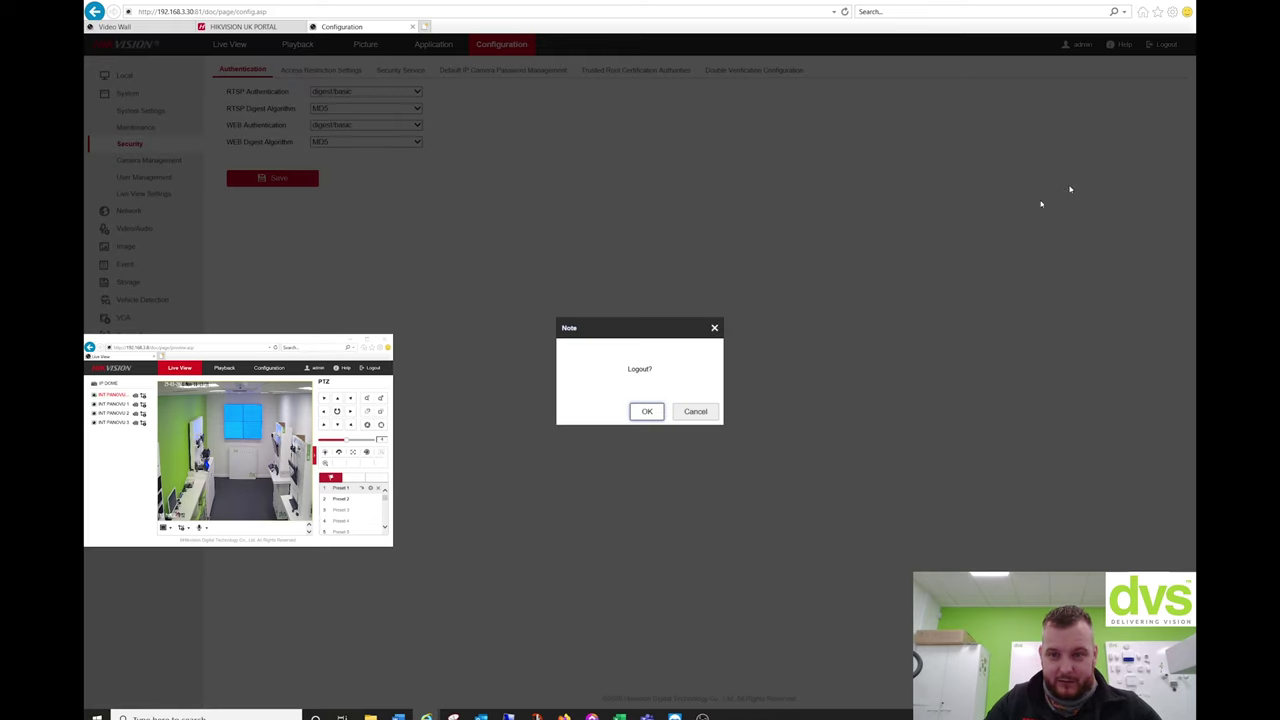
click(652, 411)
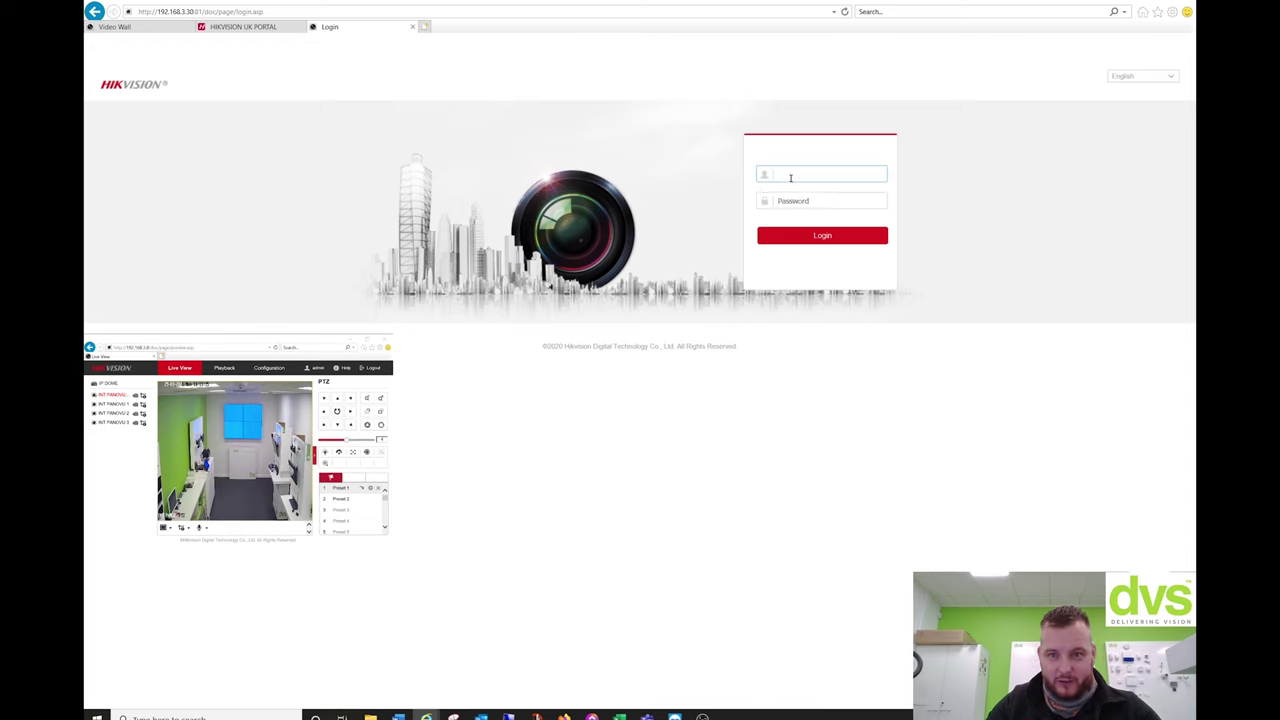
Step: Sign back in with the NVR credentials and reopen Configuration
text(admin)
key(Tab)
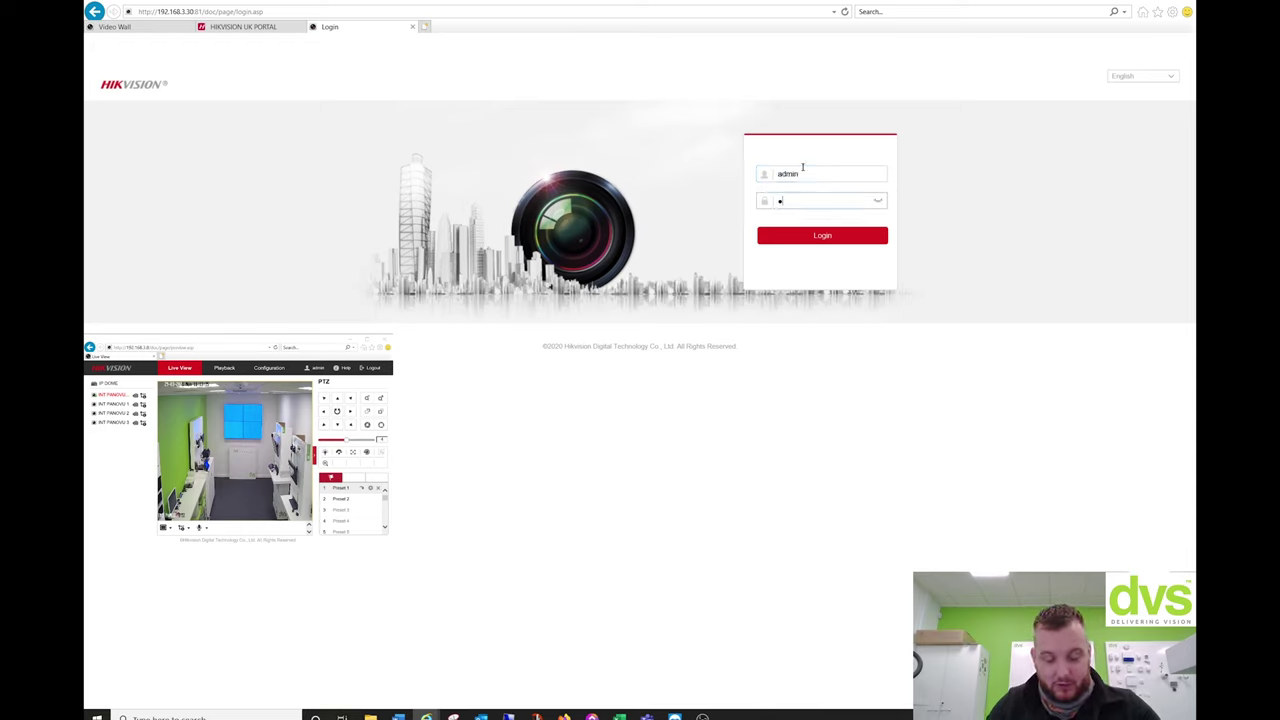
text(*************)
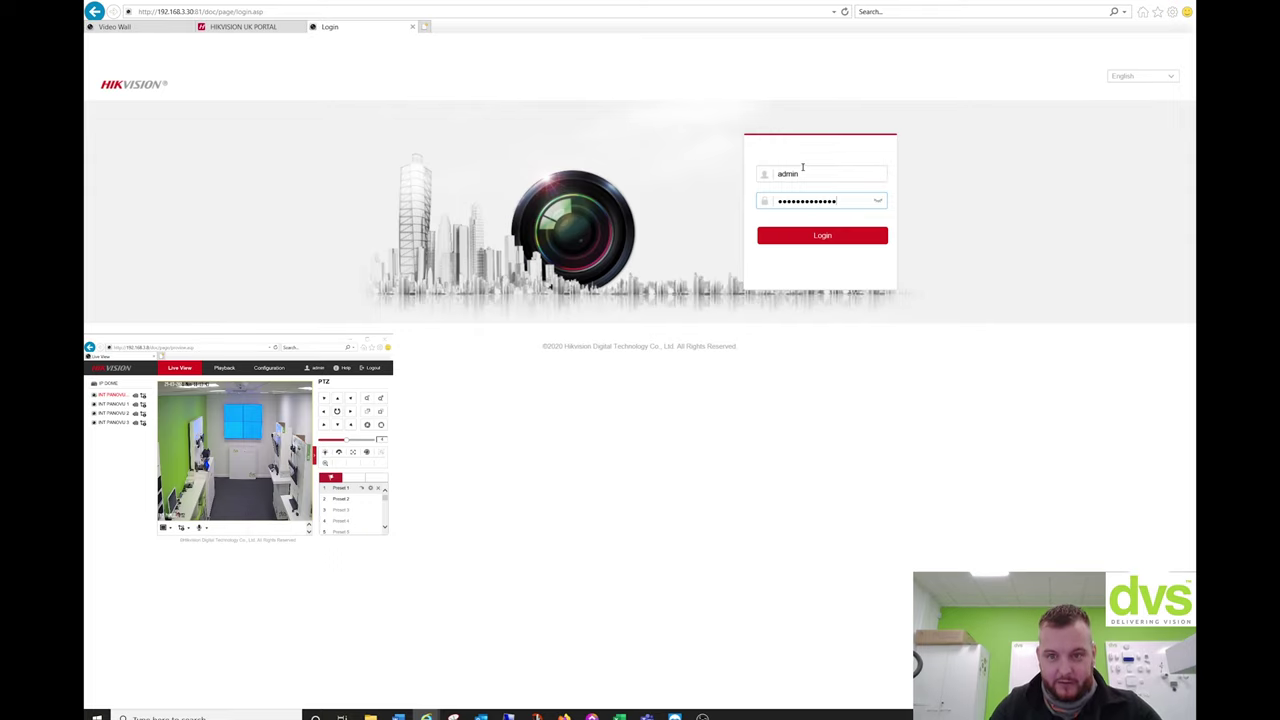
key(Return)
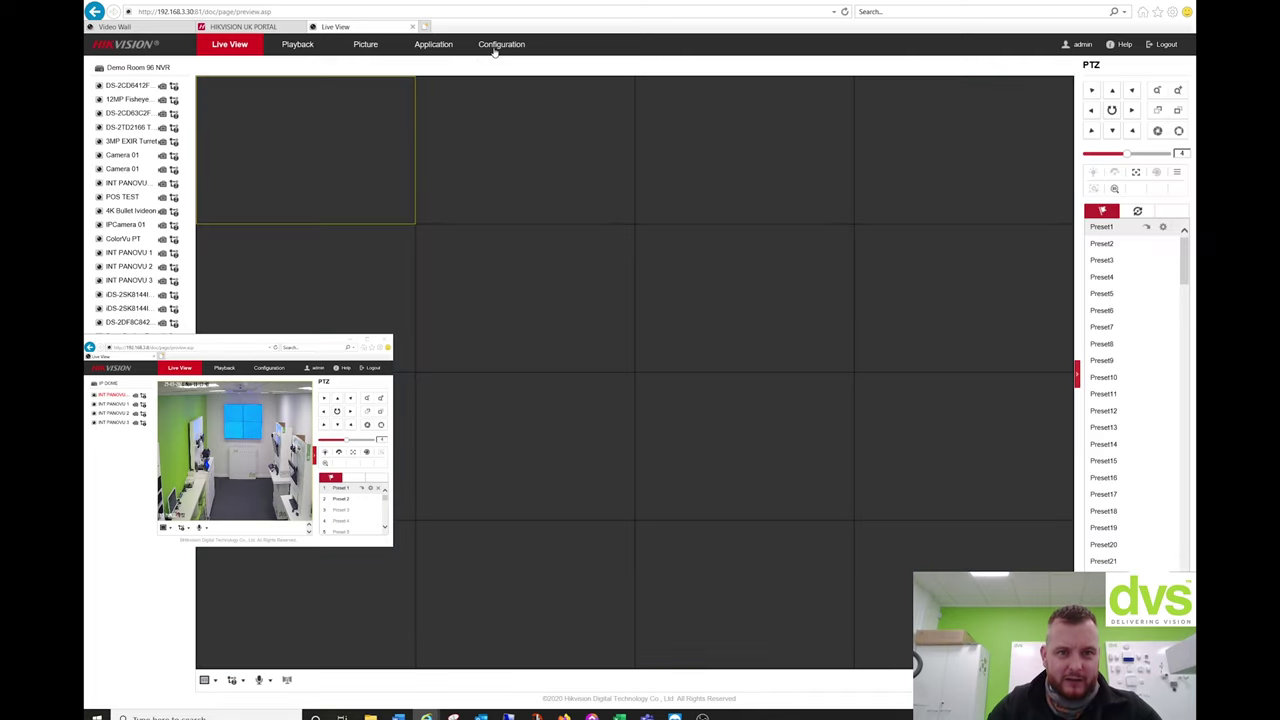
click(494, 47)
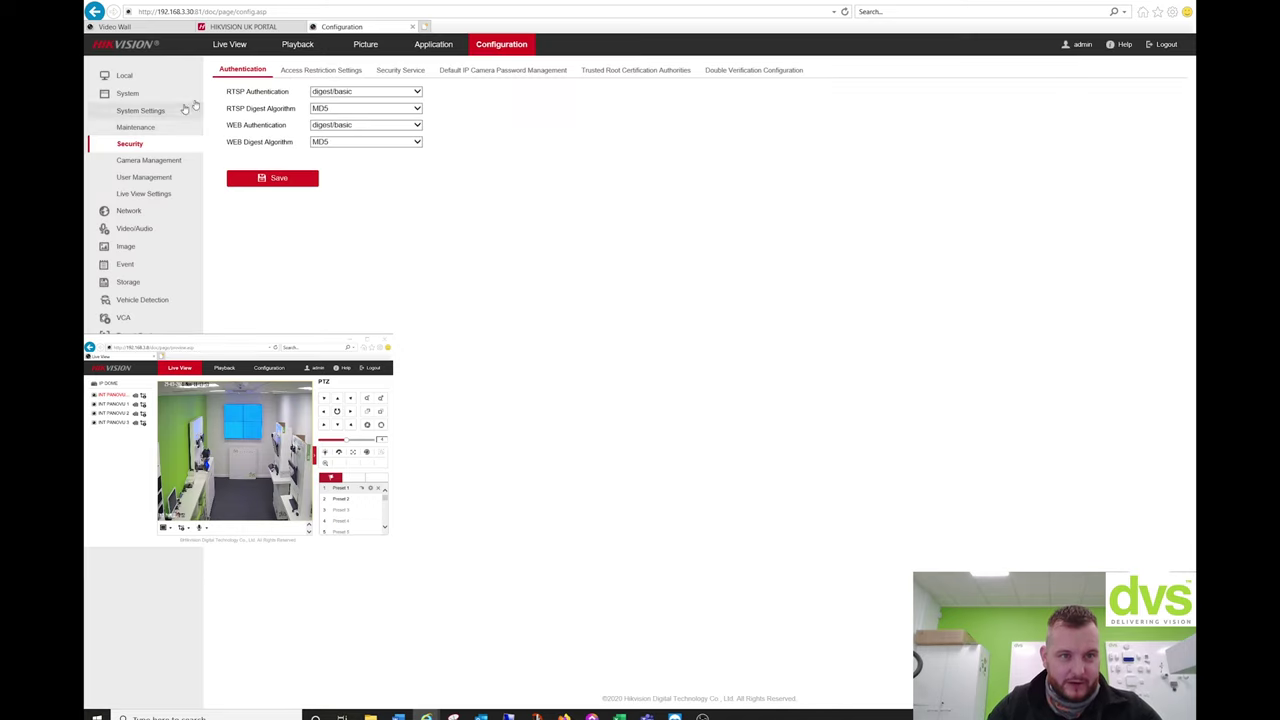
Step: Leave RTSP authentication at digest/basic, view Security Service, then log out of the NVR
click(346, 93)
click(346, 93)
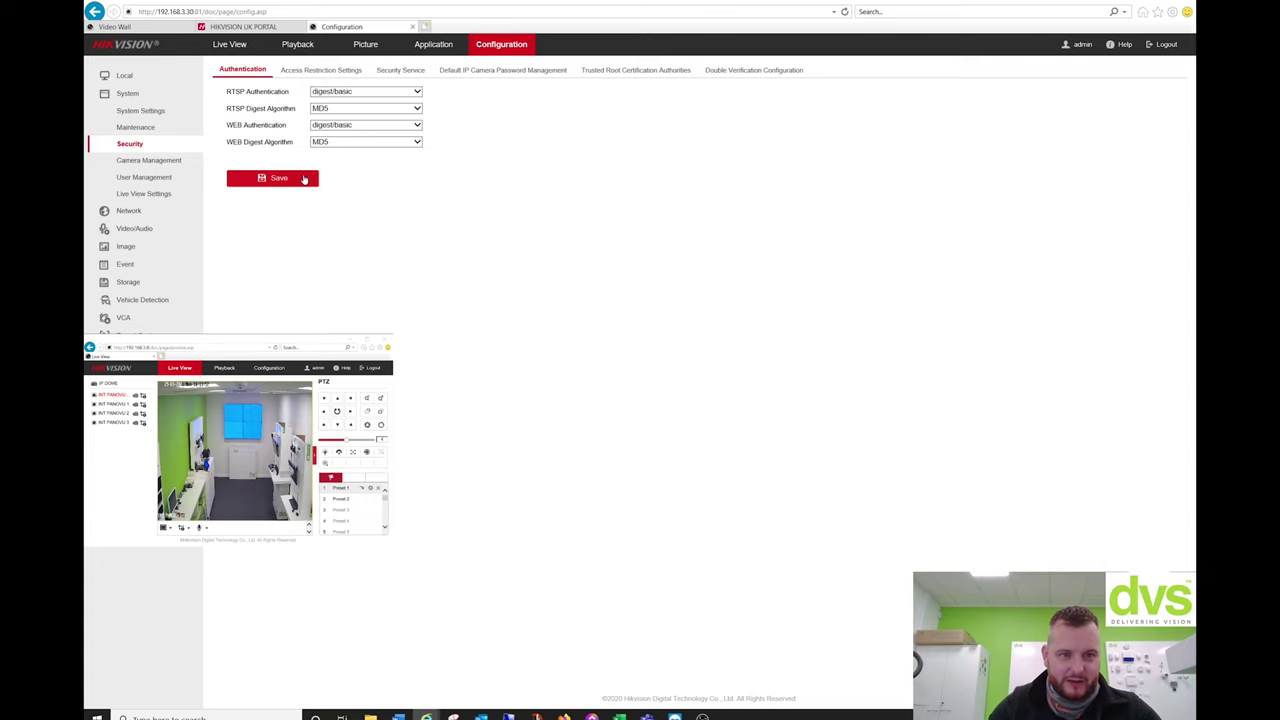
click(416, 71)
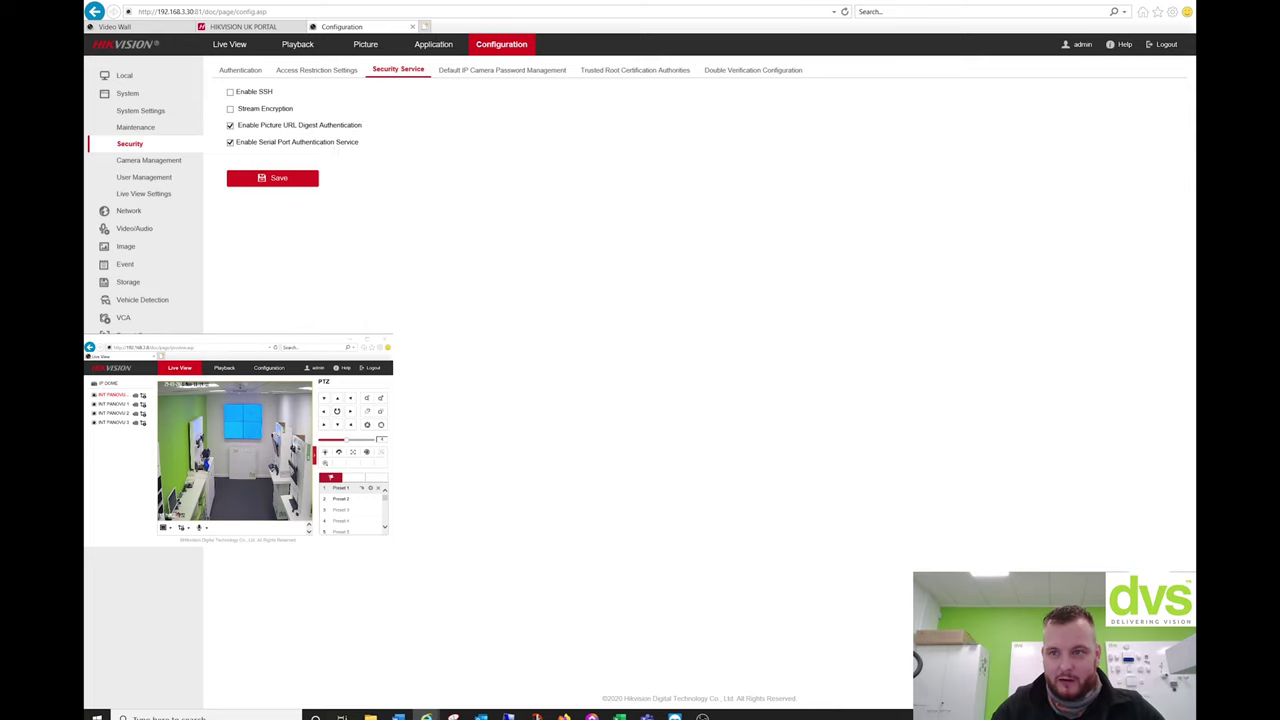
click(1155, 47)
click(652, 409)
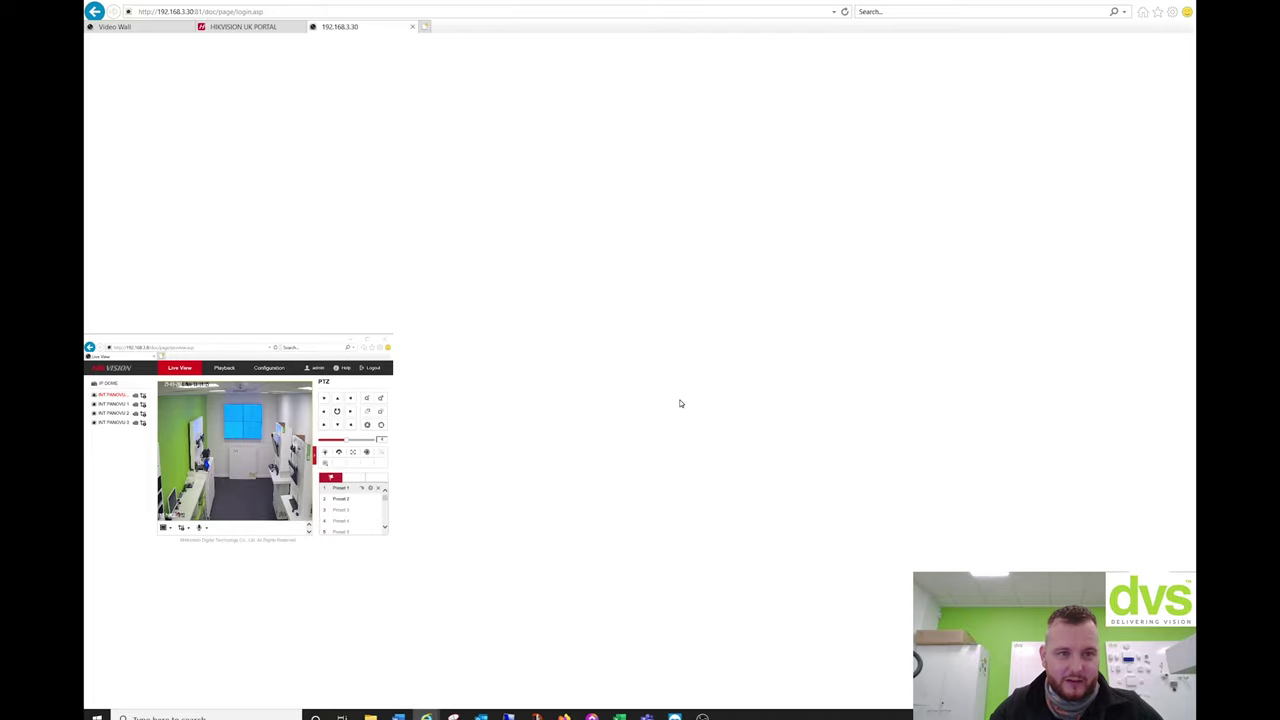
Step: Back on the decoder, add device DVS NVR at 192.168.3.30, port 8001, with login credentials
click(160, 27)
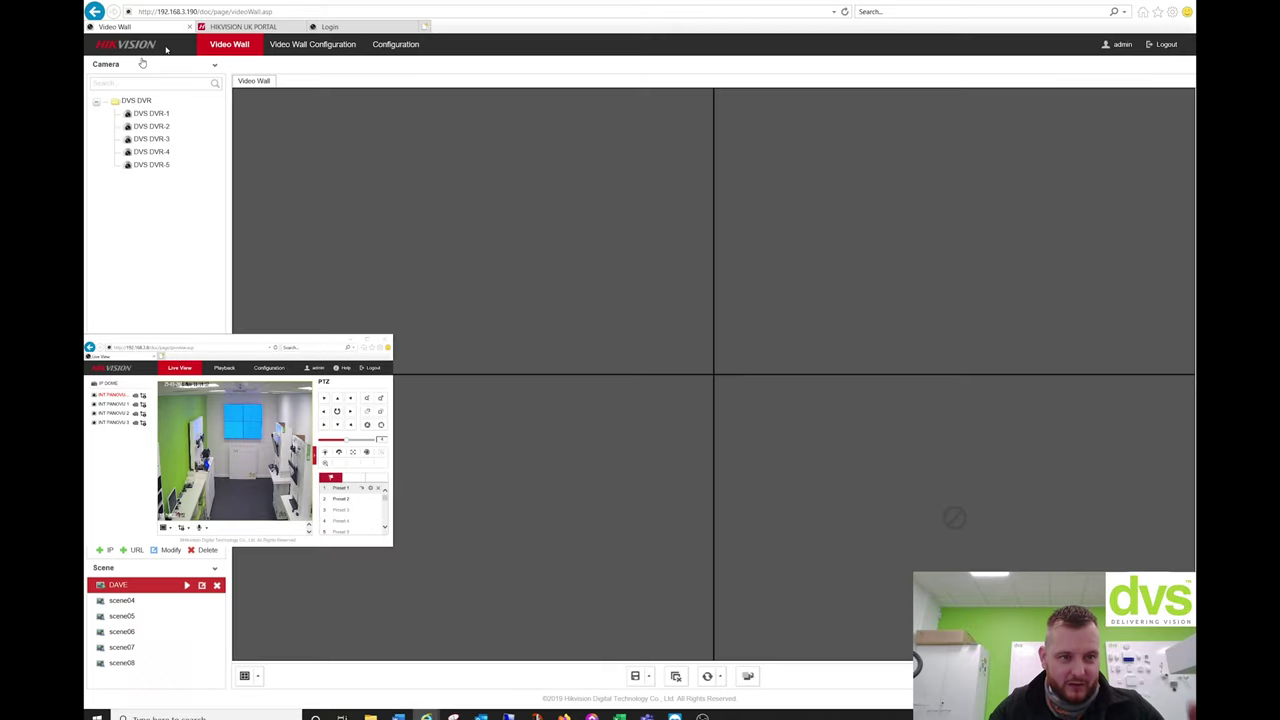
click(107, 551)
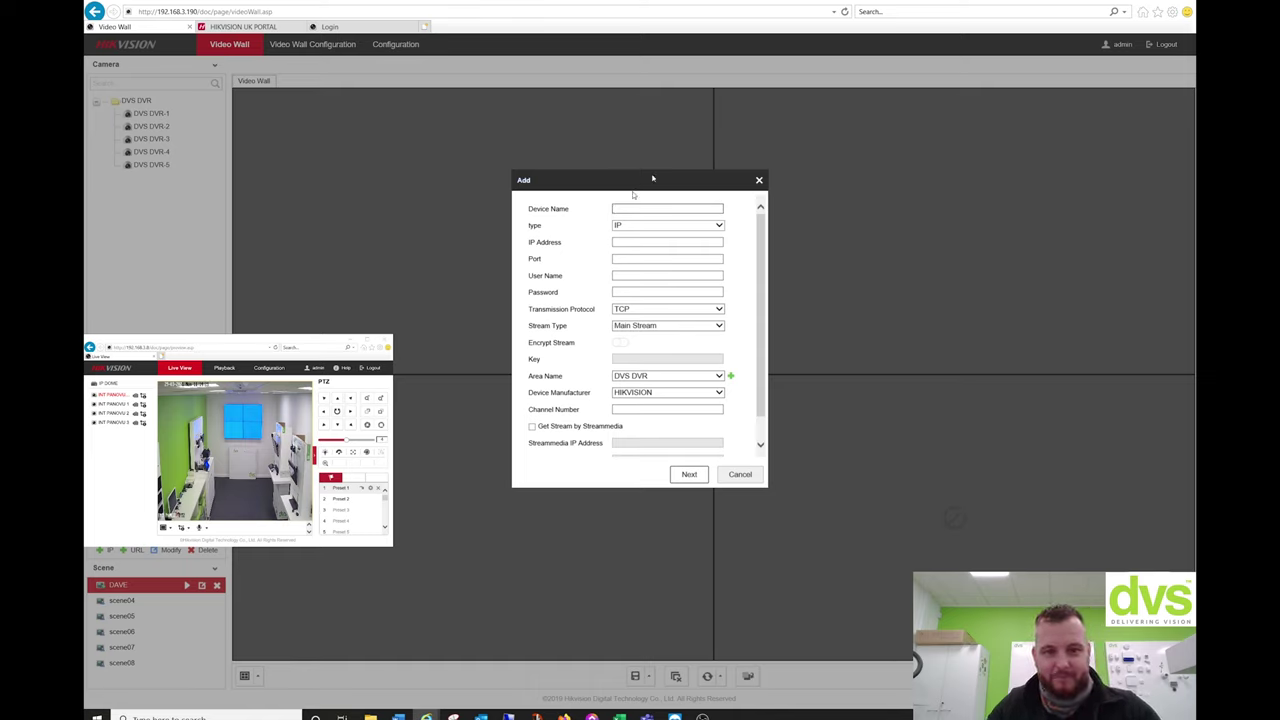
text(DVS NVR)
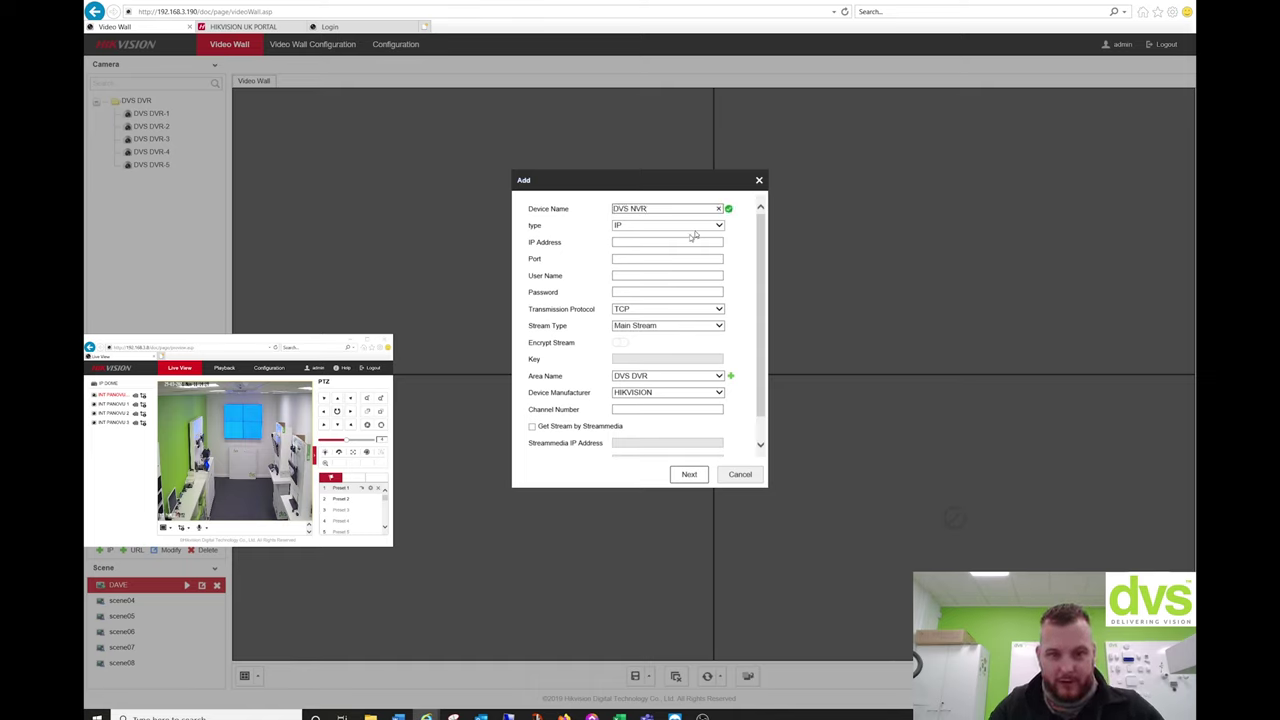
click(675, 242)
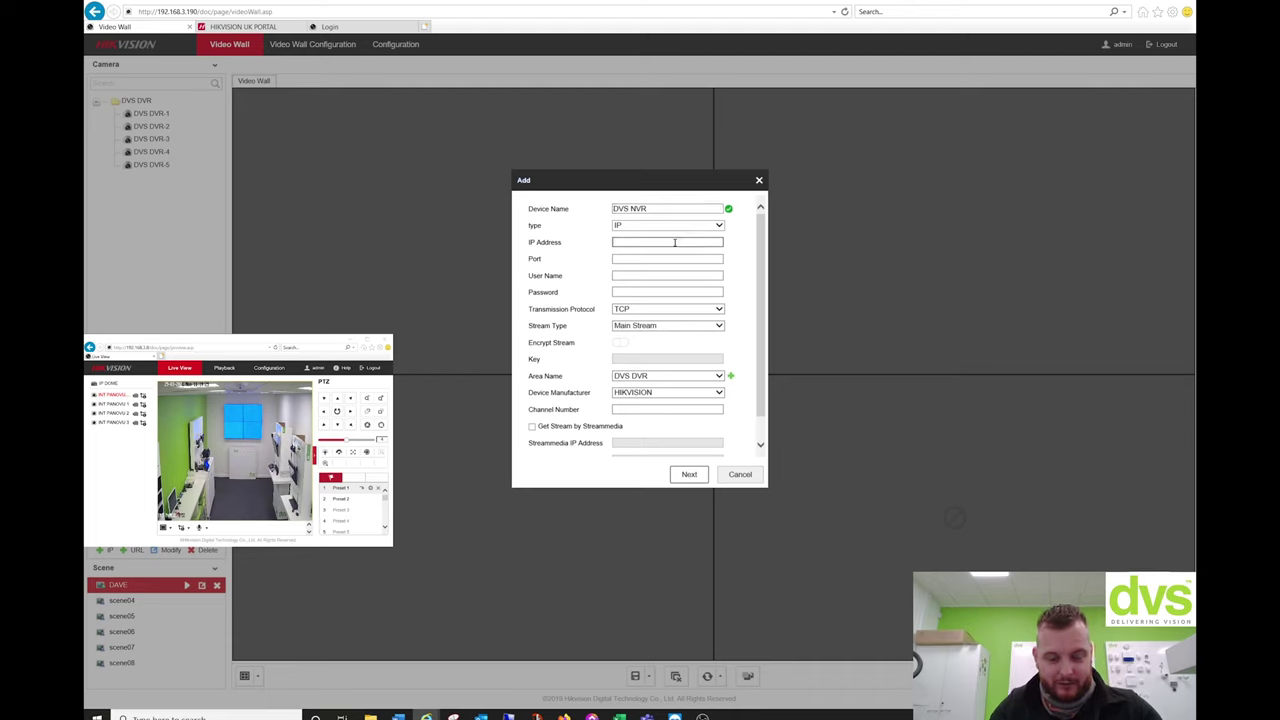
text(192.168.)
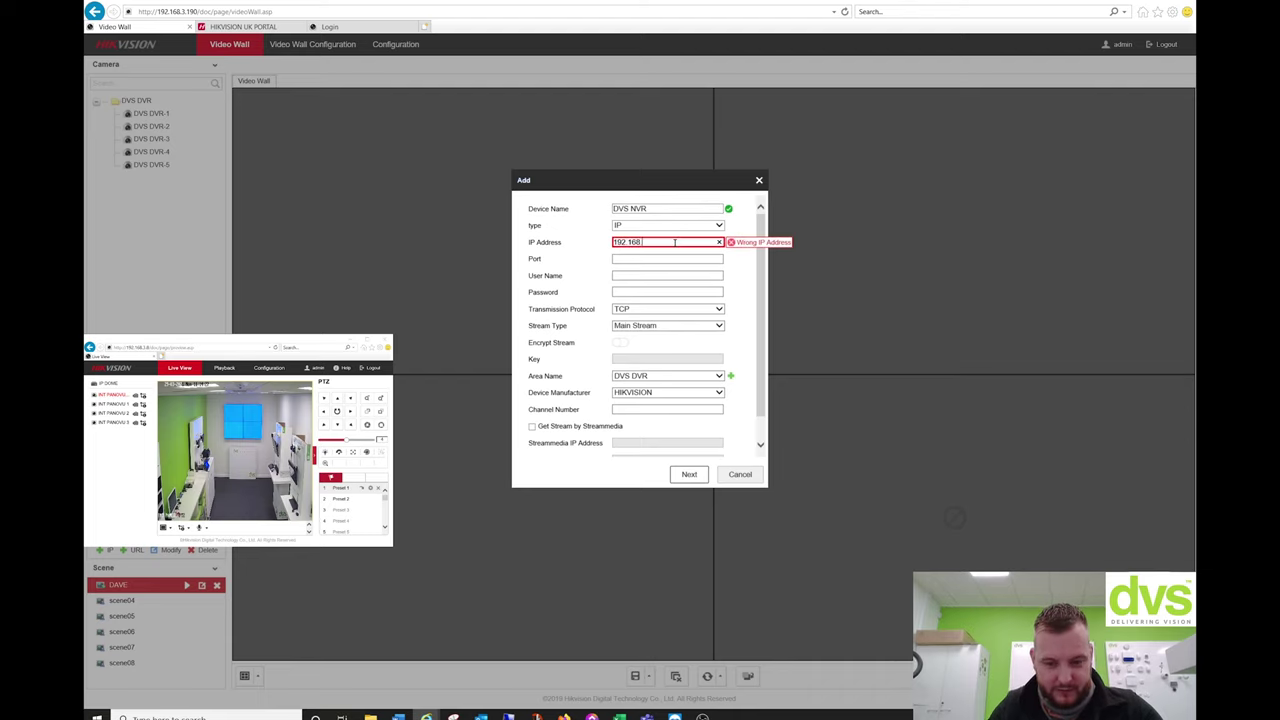
text(3.30)
click(660, 259)
text(8001)
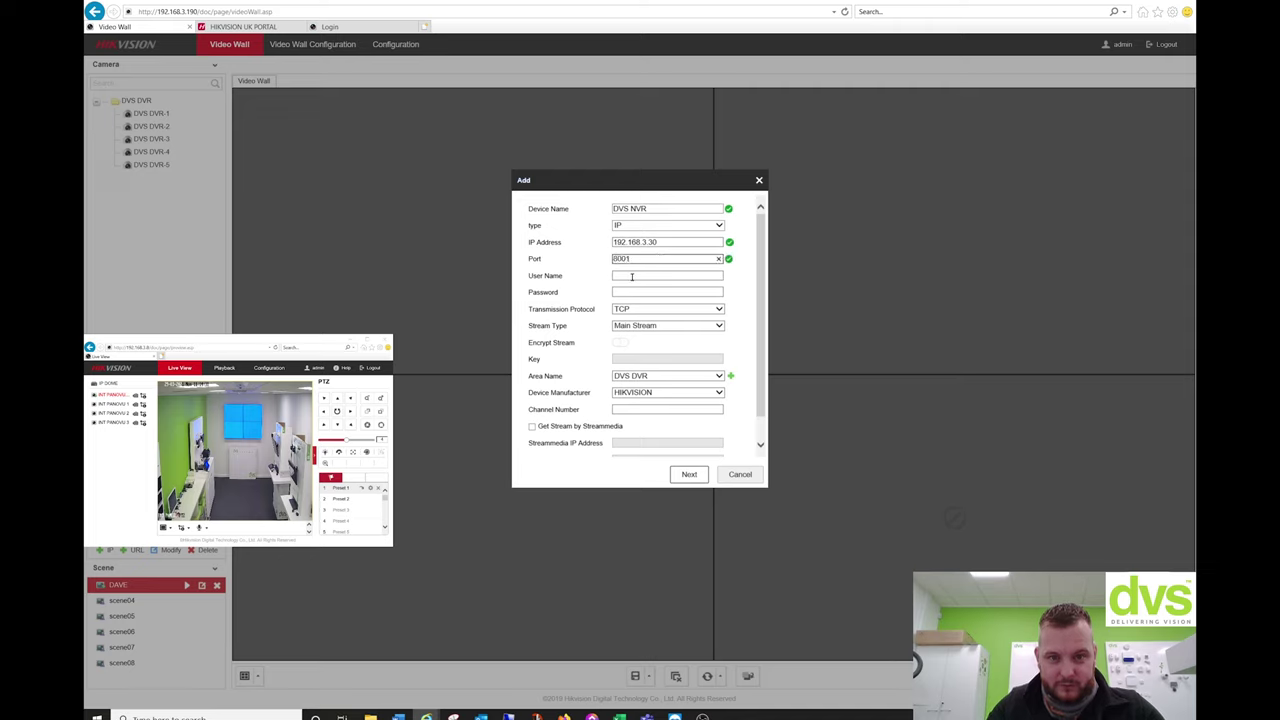
click(628, 275)
text(admin)
key(Tab)
text(•••••••••••)
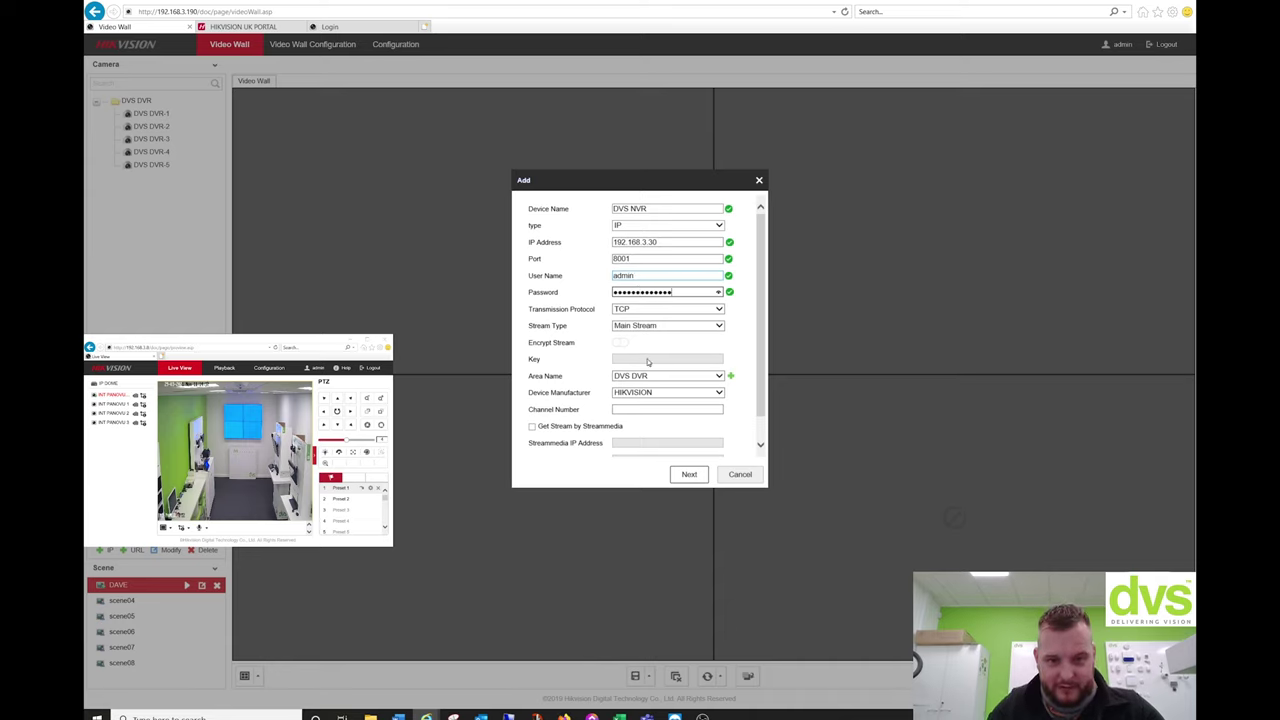
Step: Create area 'DVS NVR', set channel number 1, and continue to channel selection
click(730, 376)
click(658, 393)
text(DVS NVR)
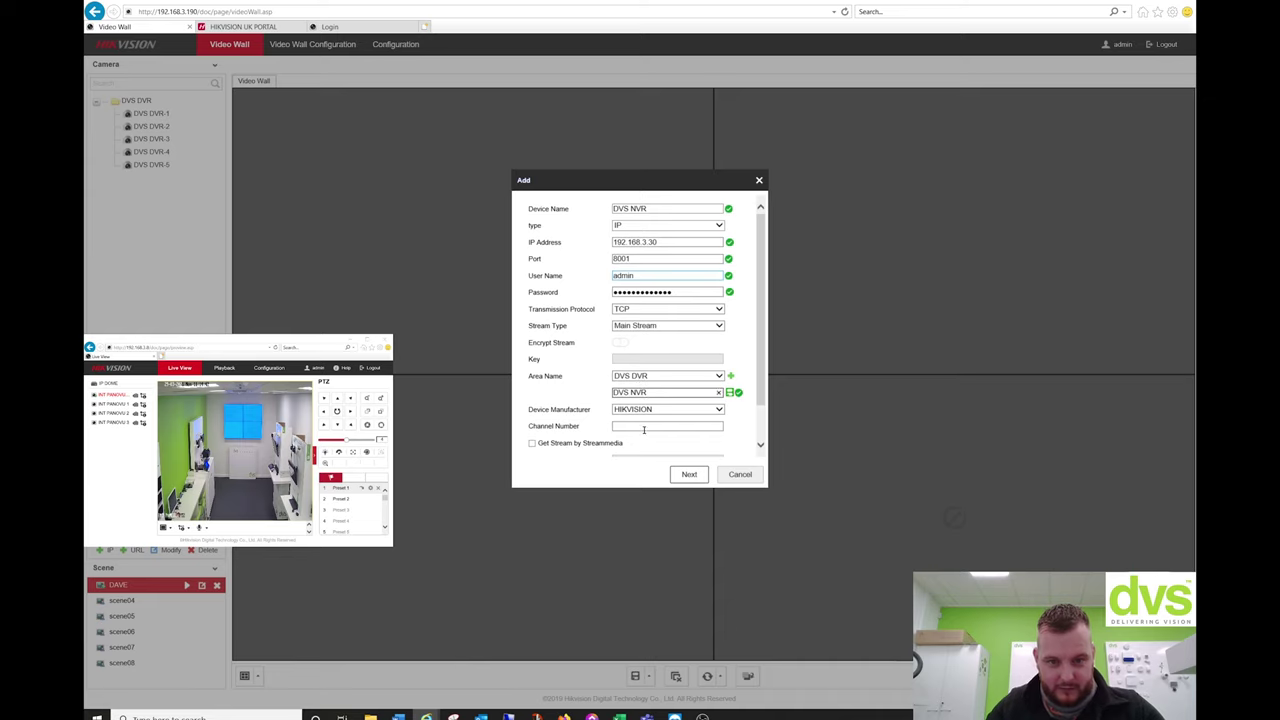
scroll(636, 380, down, 2)
click(633, 385)
text(1)
click(689, 474)
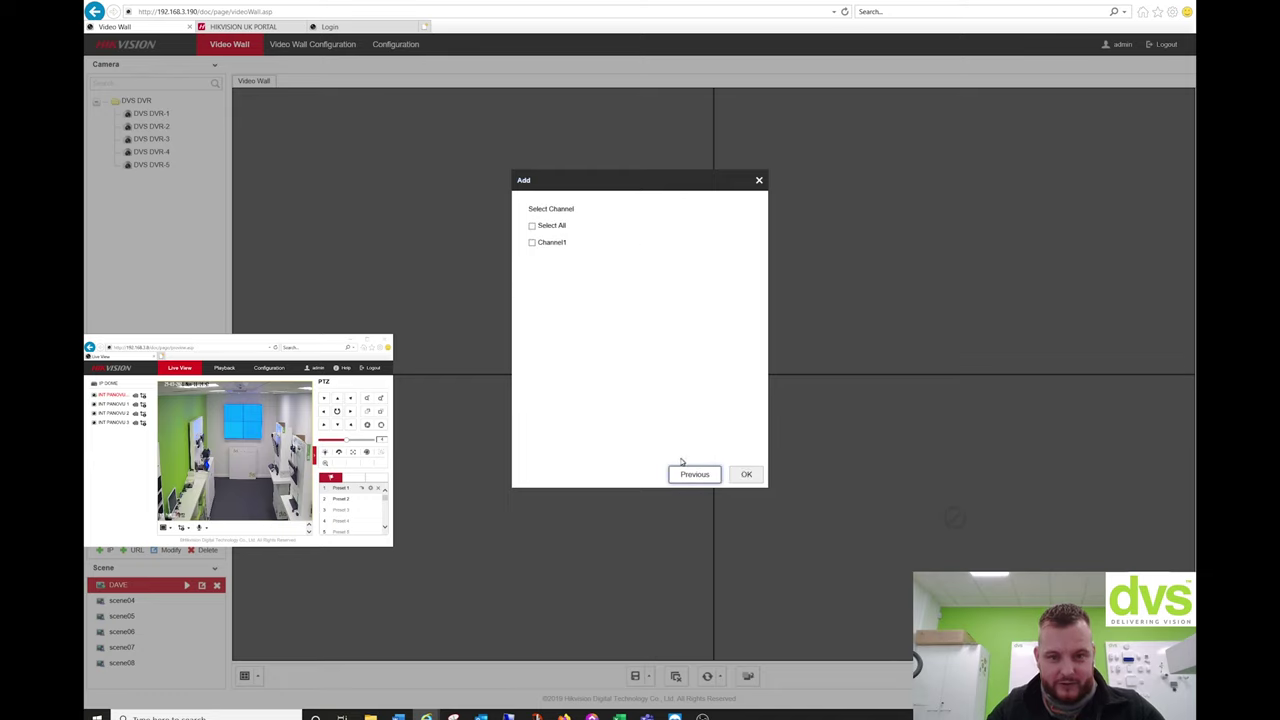
Step: Go back to the device details form and change the NVR's channel number to 101
click(692, 474)
click(622, 410)
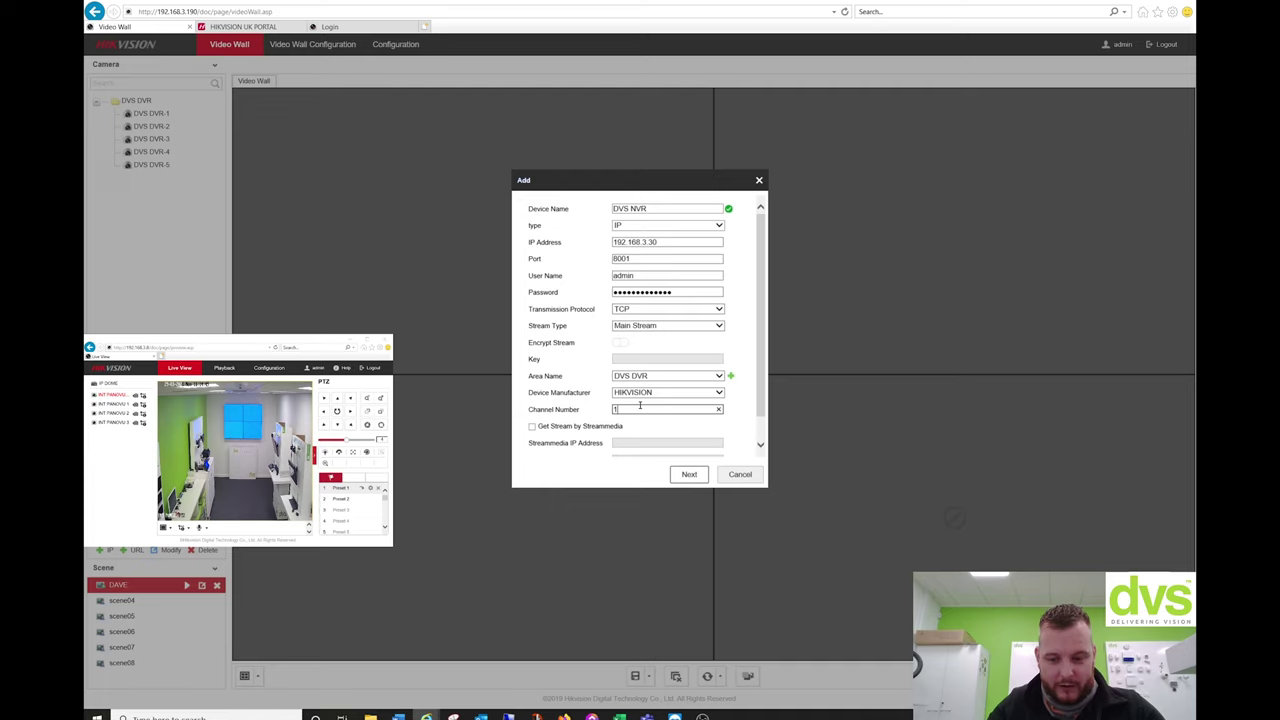
text(01)
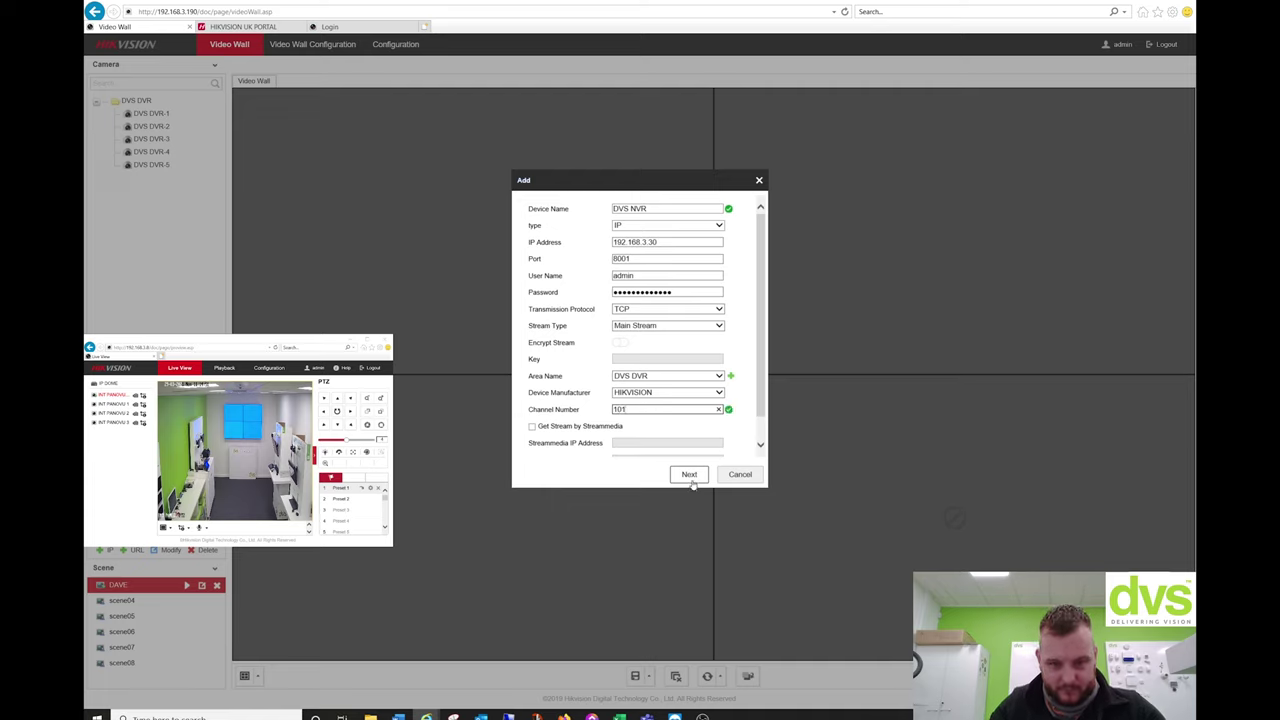
Step: Select all of the NVR's channels and add them to the decoder
click(690, 477)
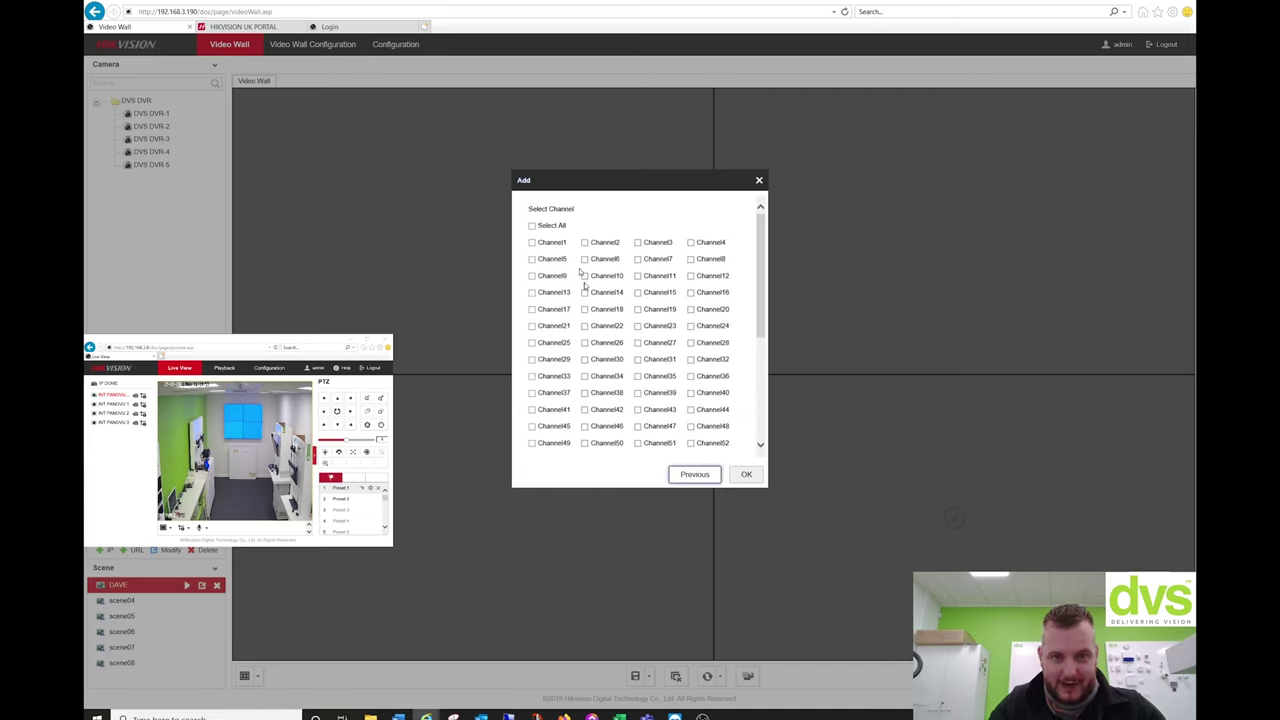
scroll(585, 285, down, 2)
scroll(589, 292, up, 2)
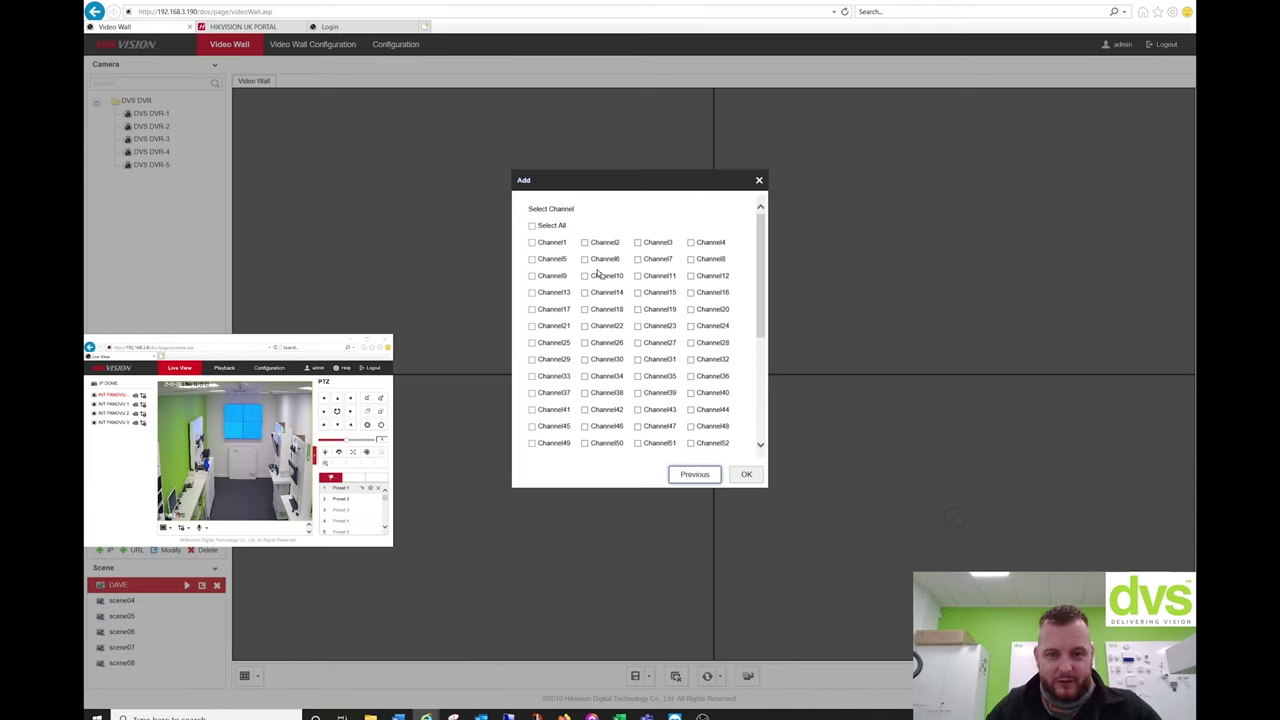
scroll(600, 264, down, 1)
scroll(605, 266, up, 1)
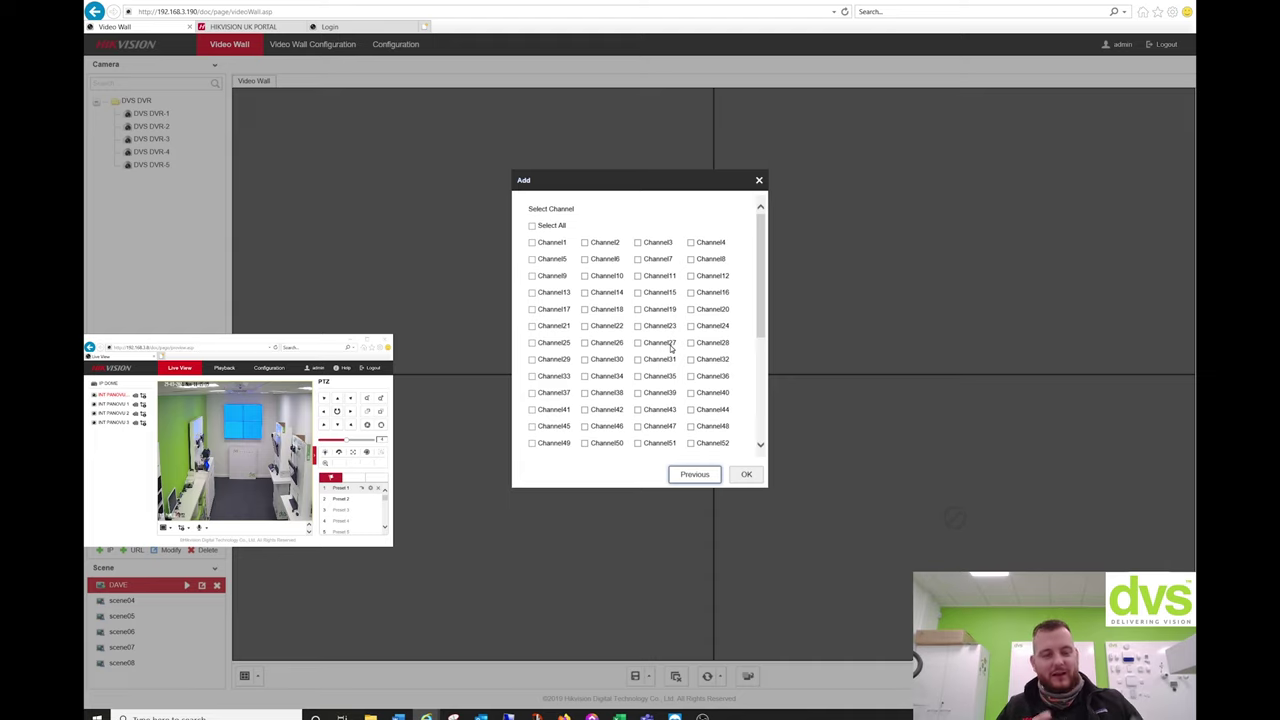
click(532, 226)
click(740, 476)
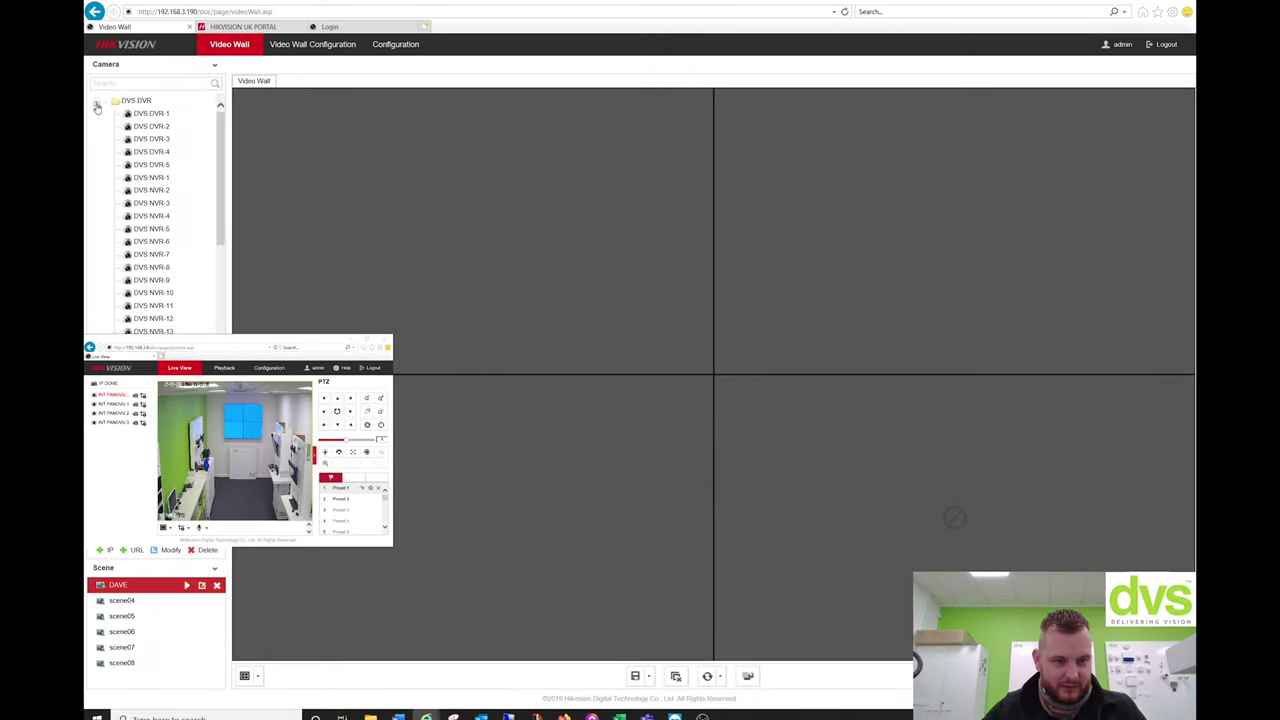
Step: Show DVS DVR-1 on the top-left wall output and split it into a 2x2 layout
click(97, 104)
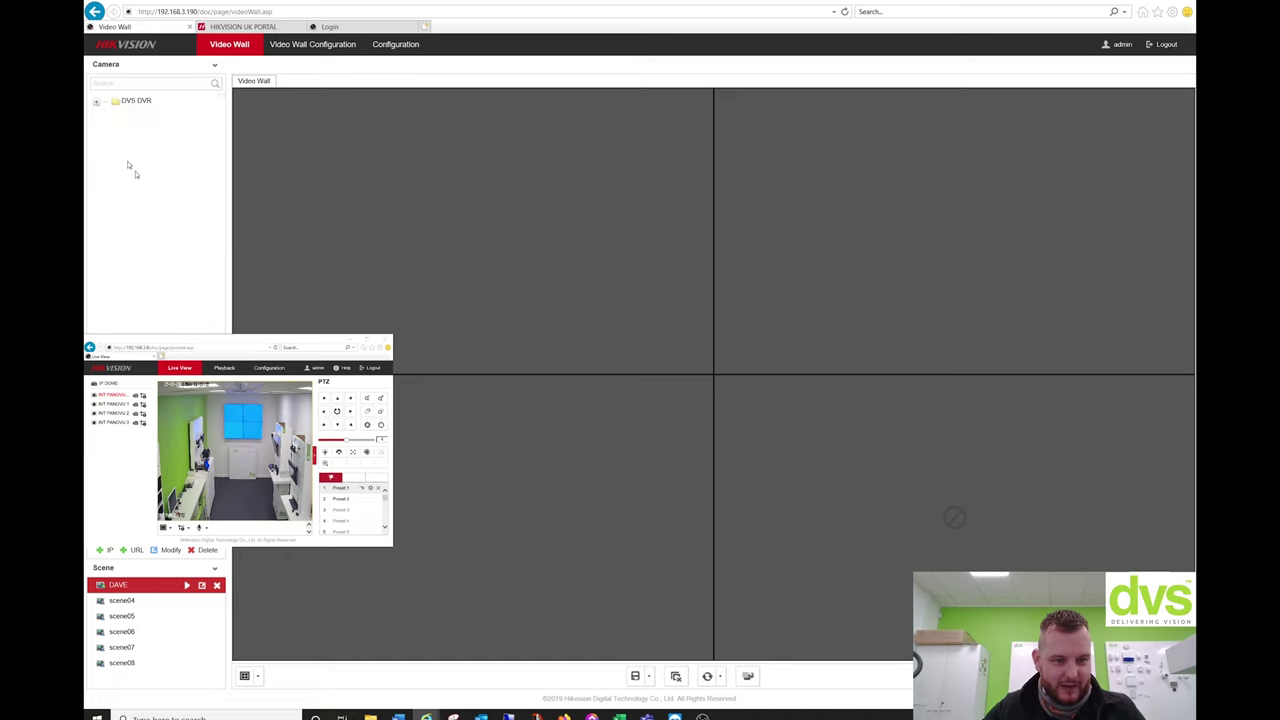
click(96, 102)
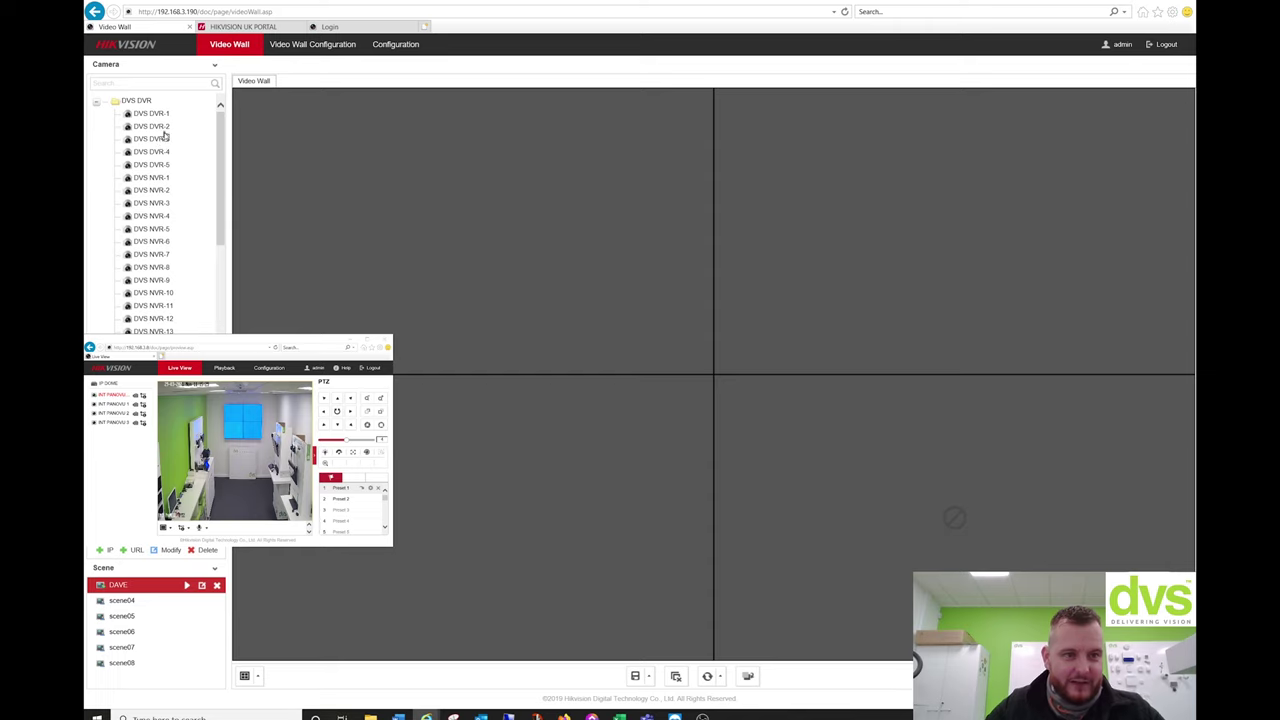
drag(149, 116, 325, 135)
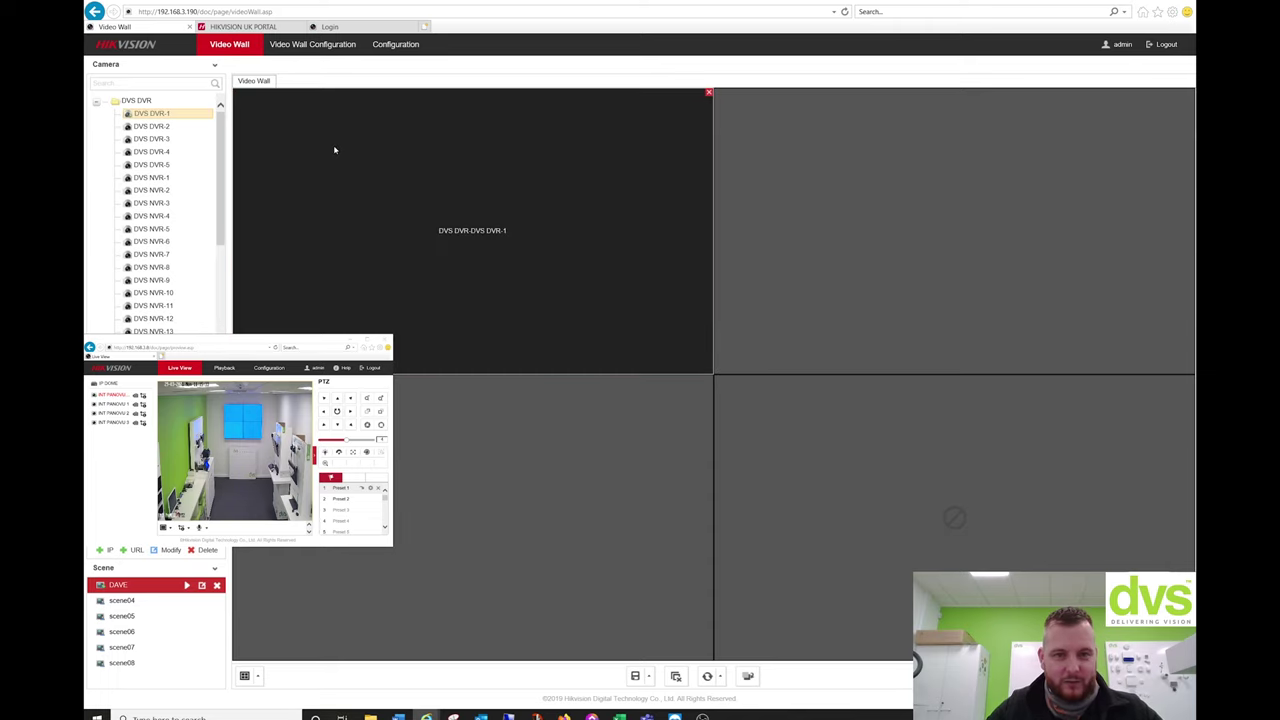
click(335, 154)
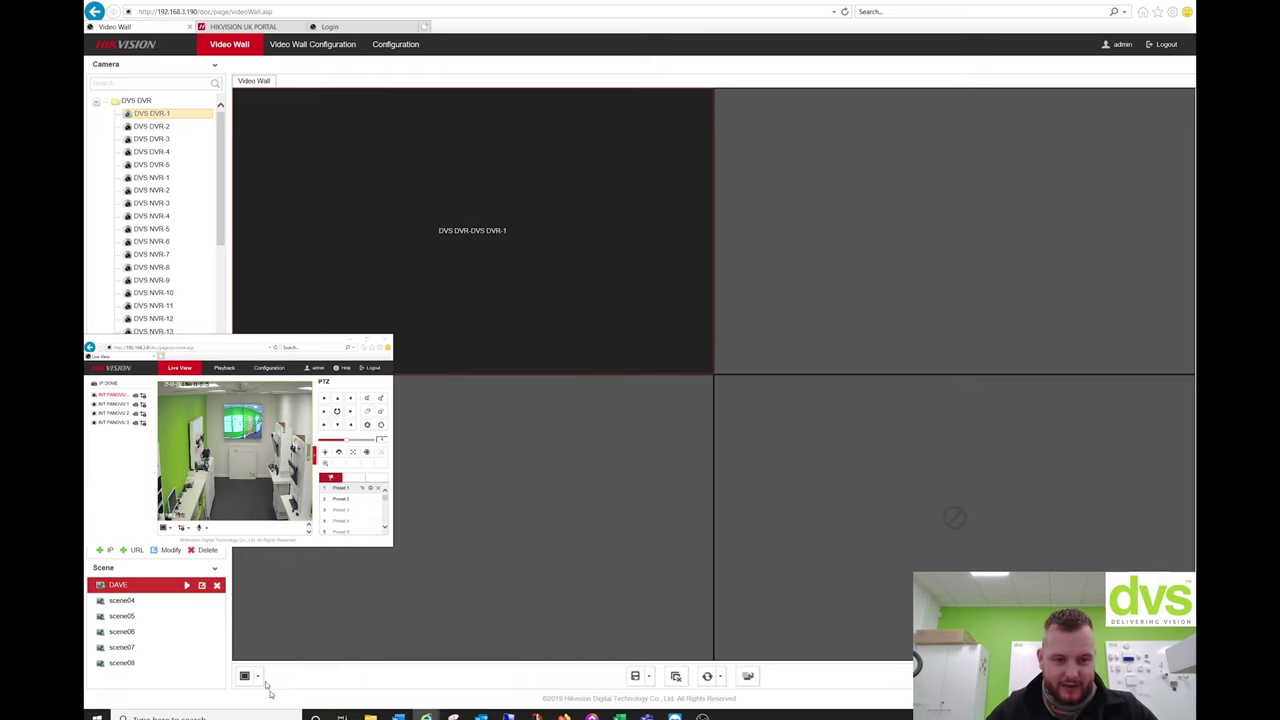
click(260, 678)
click(278, 658)
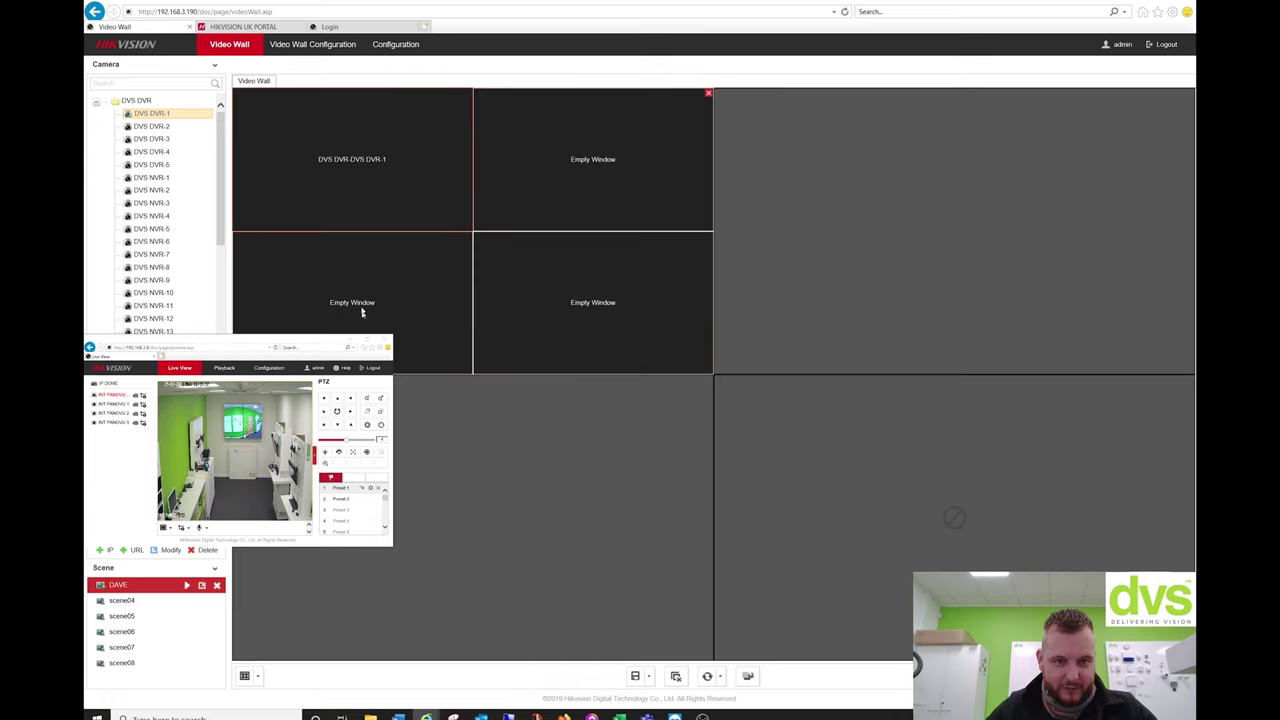
Step: Fill the remaining panes with DVS DVR-2, DVS NVR-33 and DVS NVR-34
drag(152, 126, 516, 131)
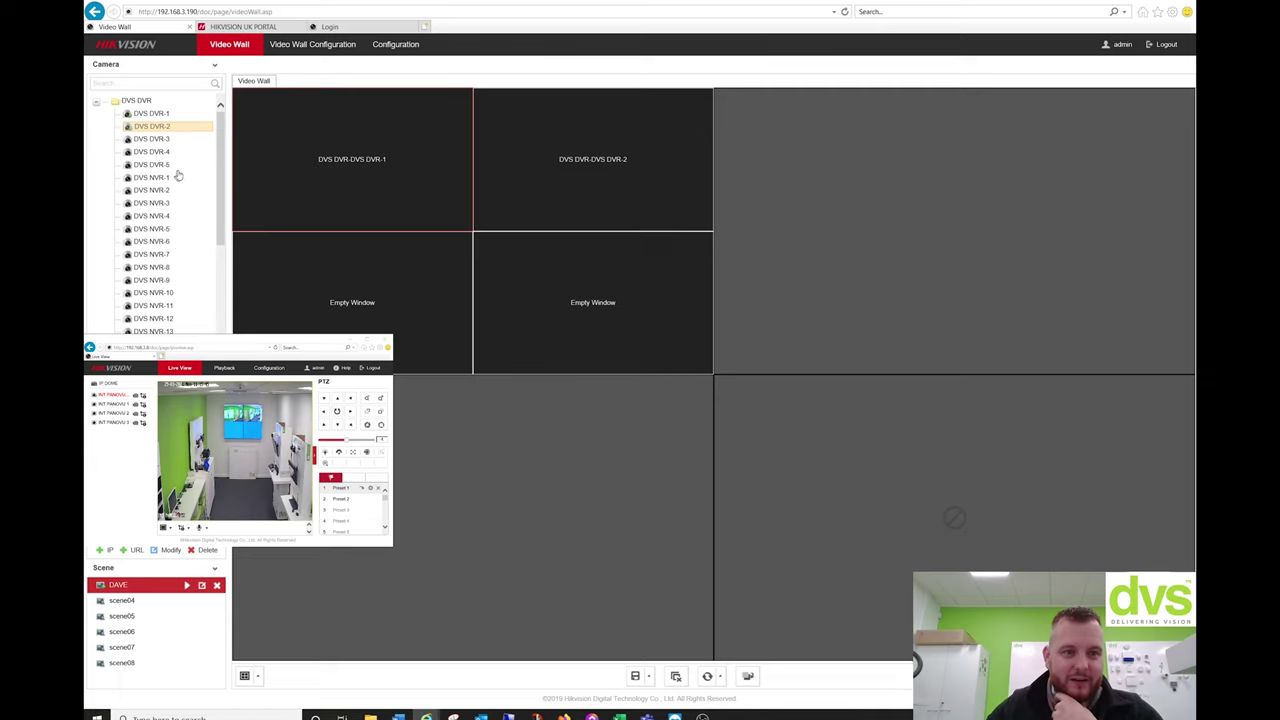
drag(176, 176, 323, 282)
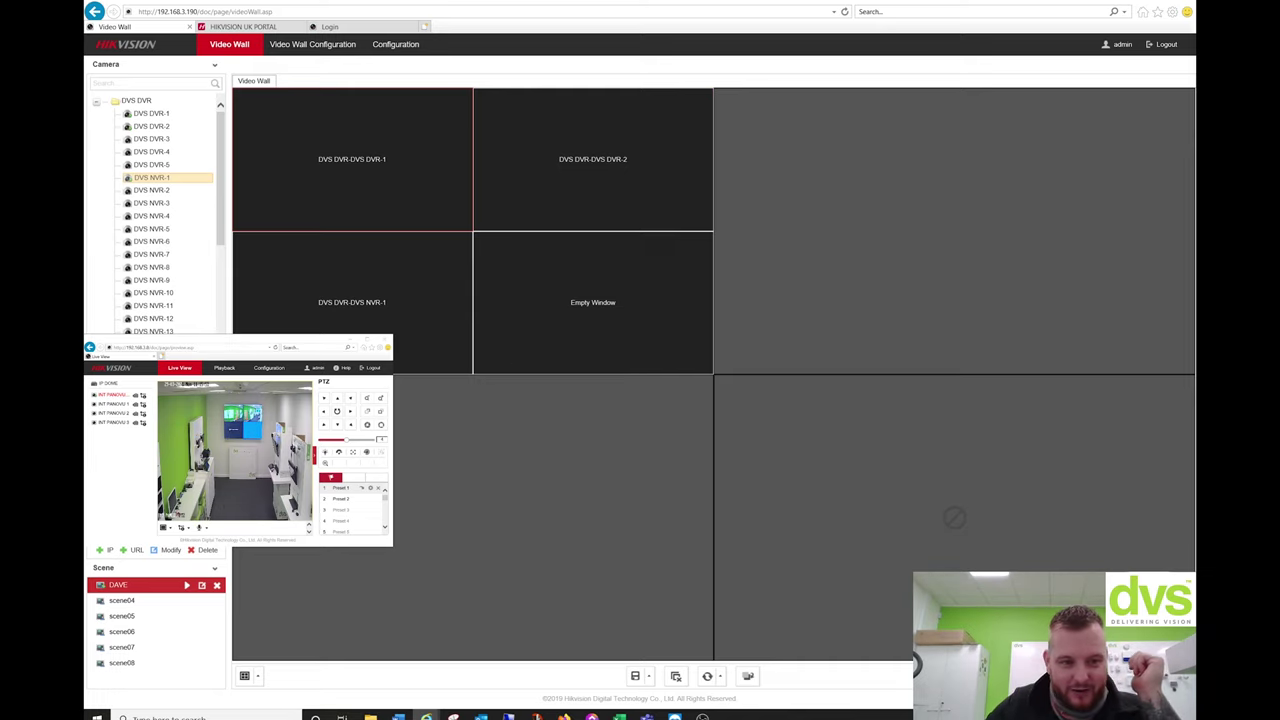
scroll(160, 210, down, 3)
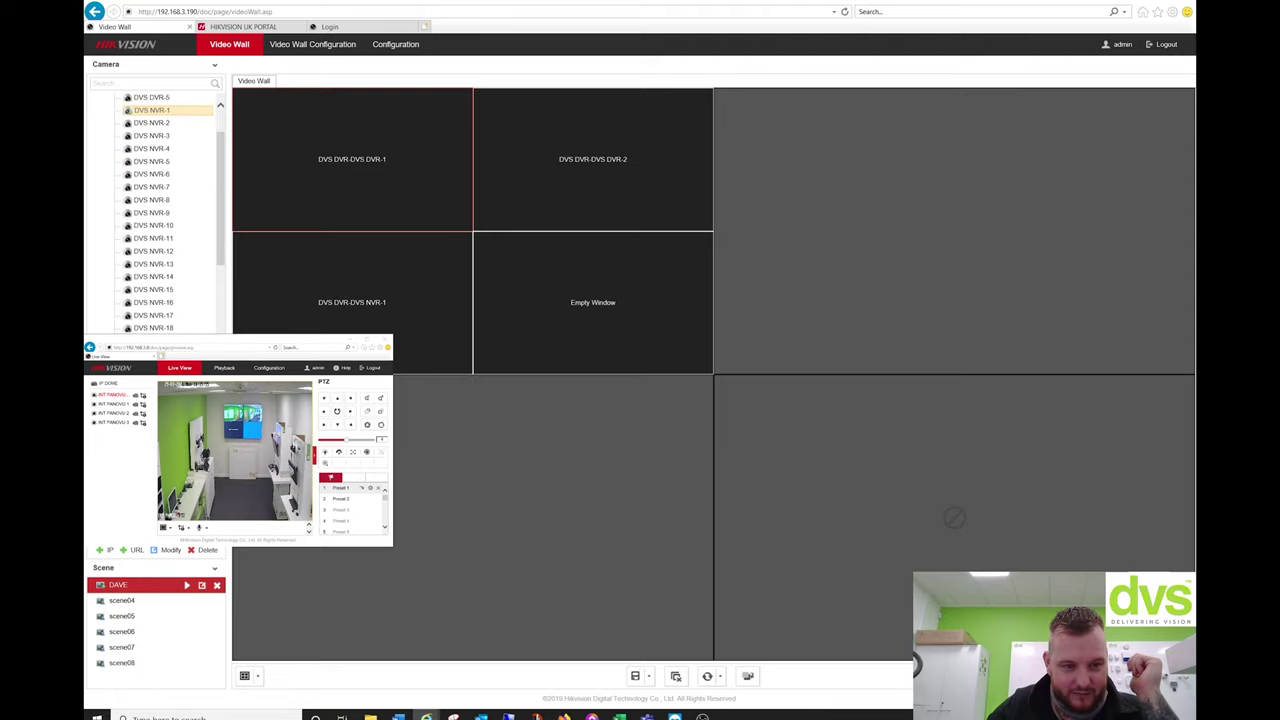
drag(151, 110, 320, 322)
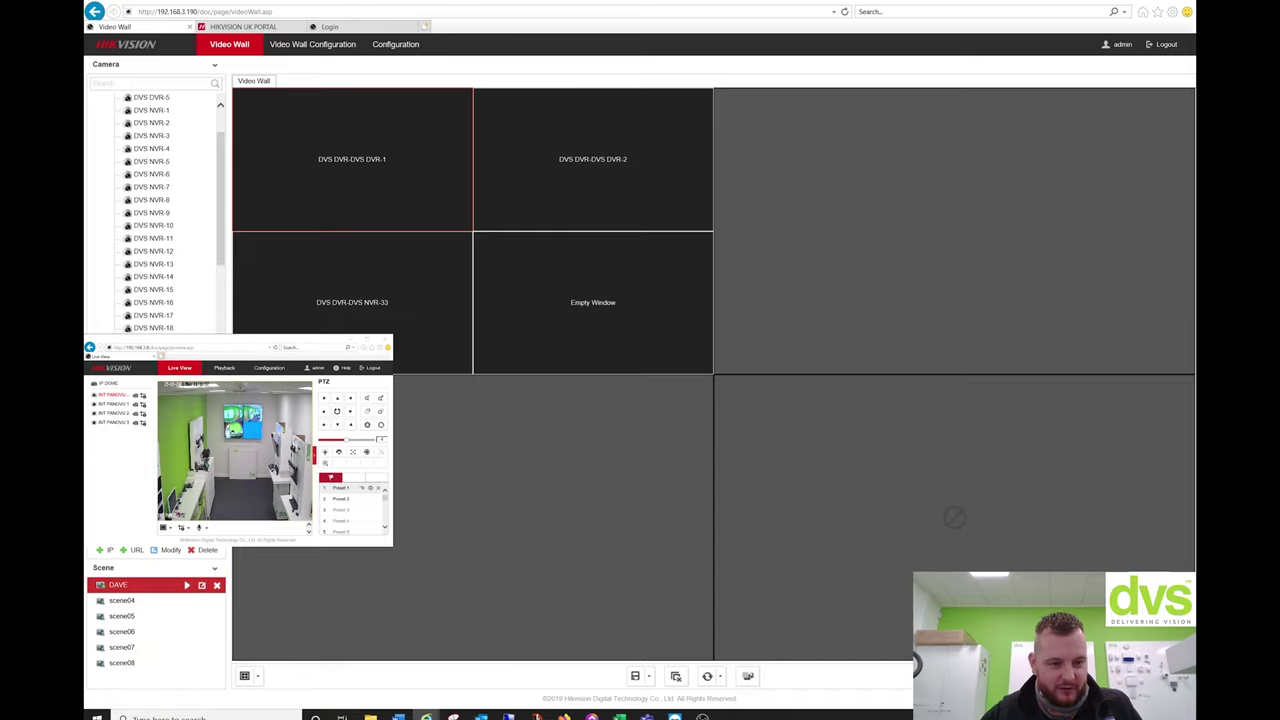
drag(370, 435, 522, 316)
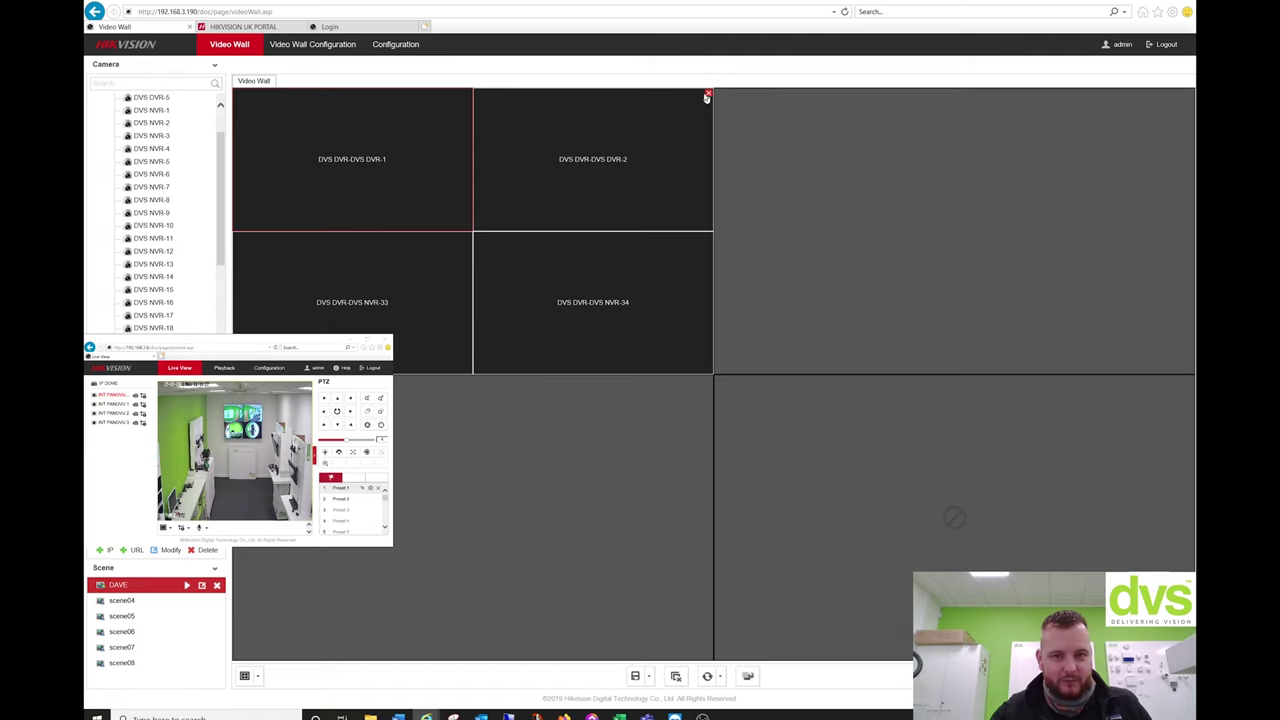
Step: Clear the four-pane top-left wall window and delete cameras DVS NVR-1 and NVR-2
click(709, 96)
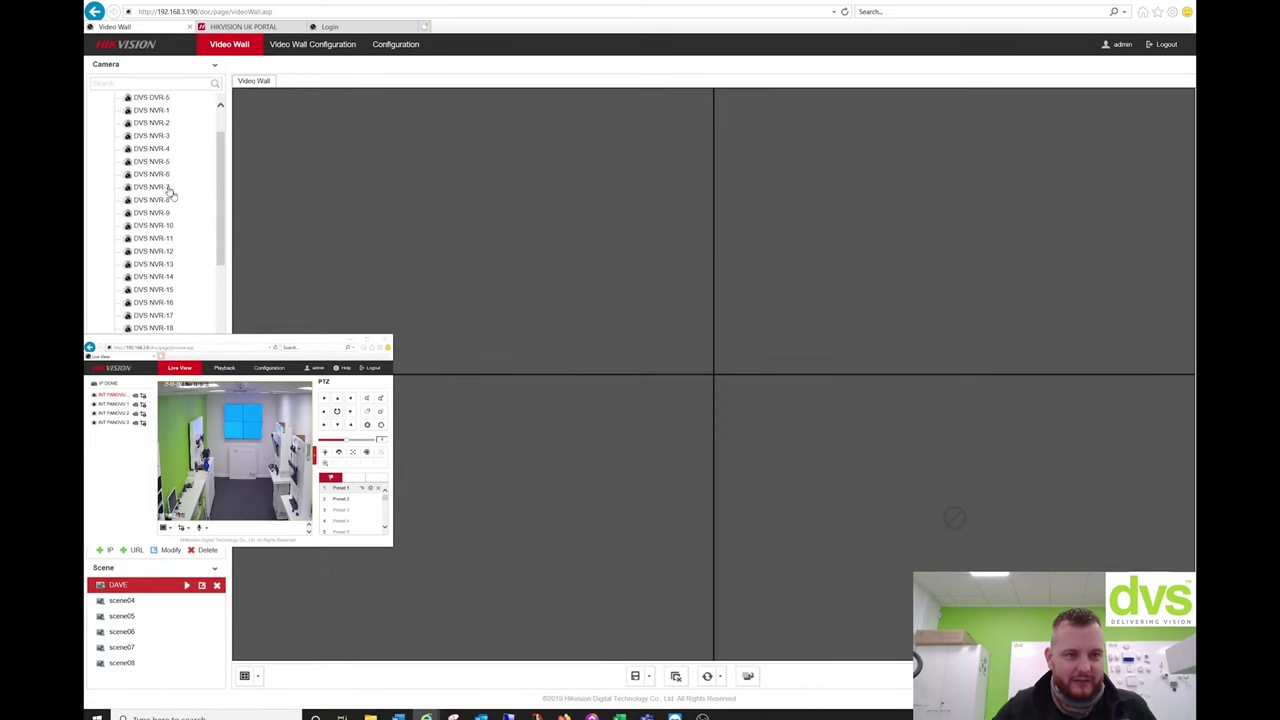
click(155, 112)
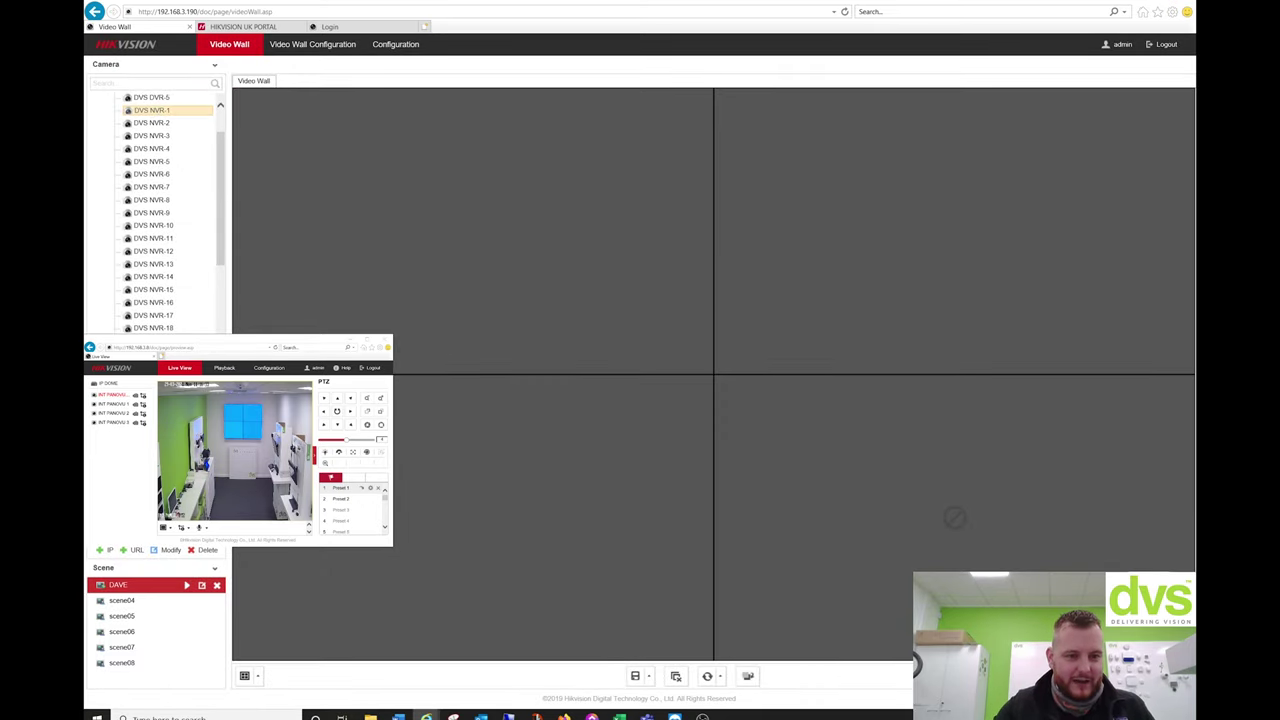
click(202, 550)
click(647, 413)
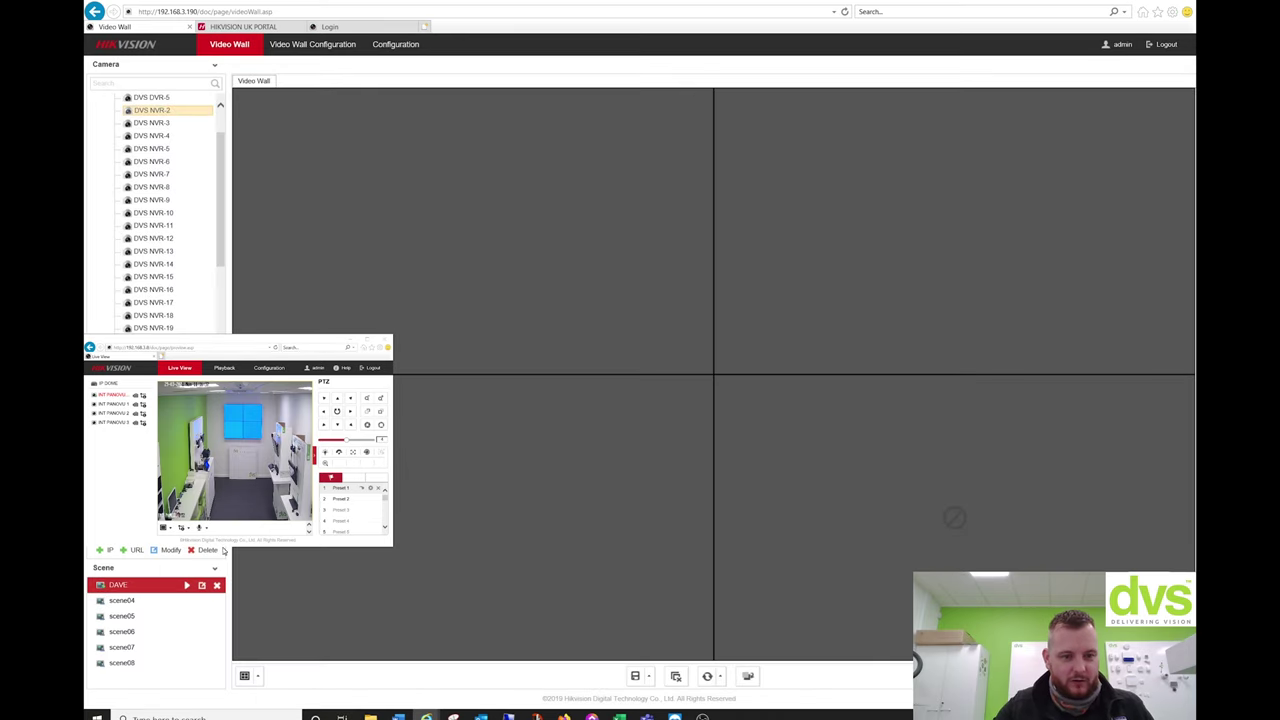
click(207, 554)
click(646, 410)
Step: Delete cameras DVS NVR-3 and DVS NVR-4 from the camera list
click(165, 109)
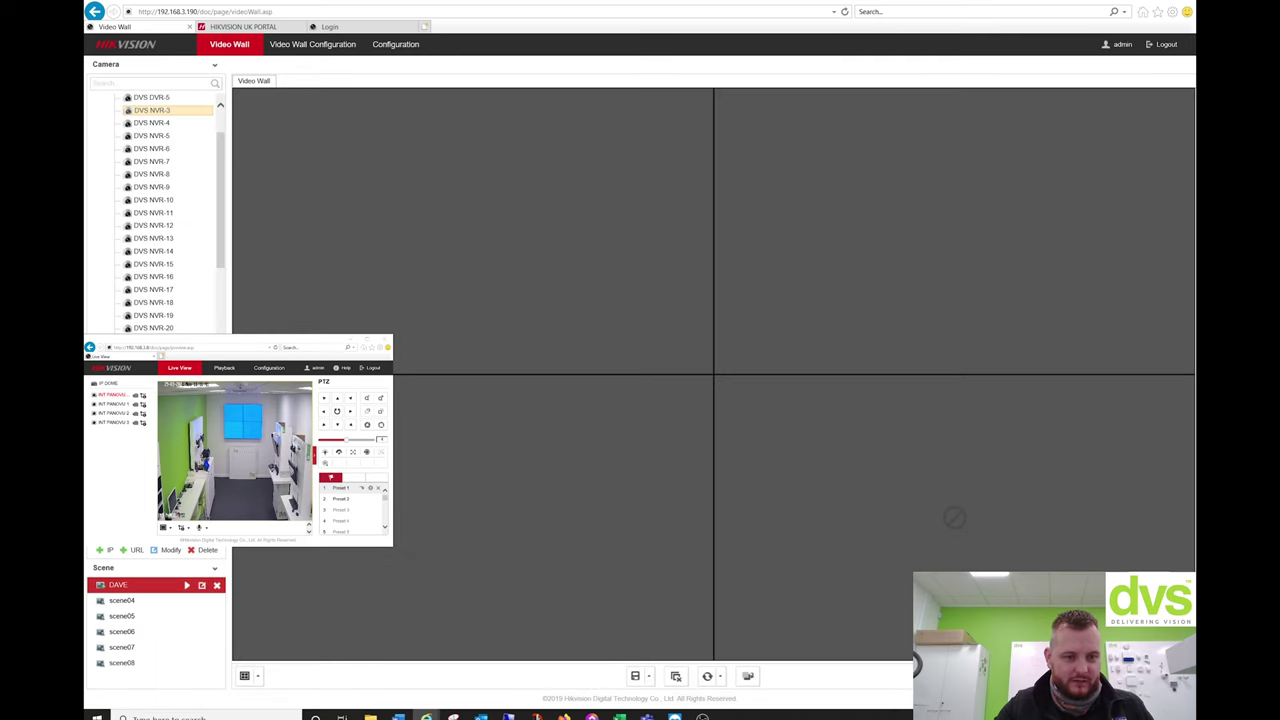
click(203, 551)
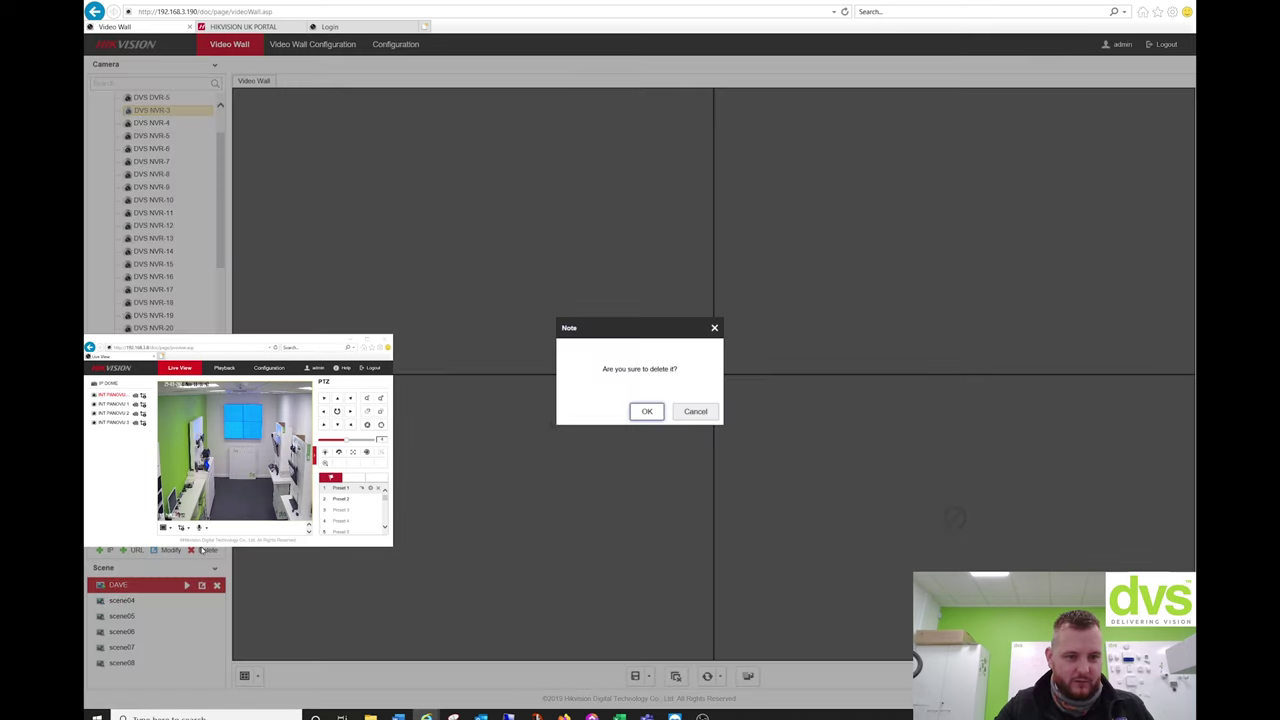
click(646, 410)
click(165, 111)
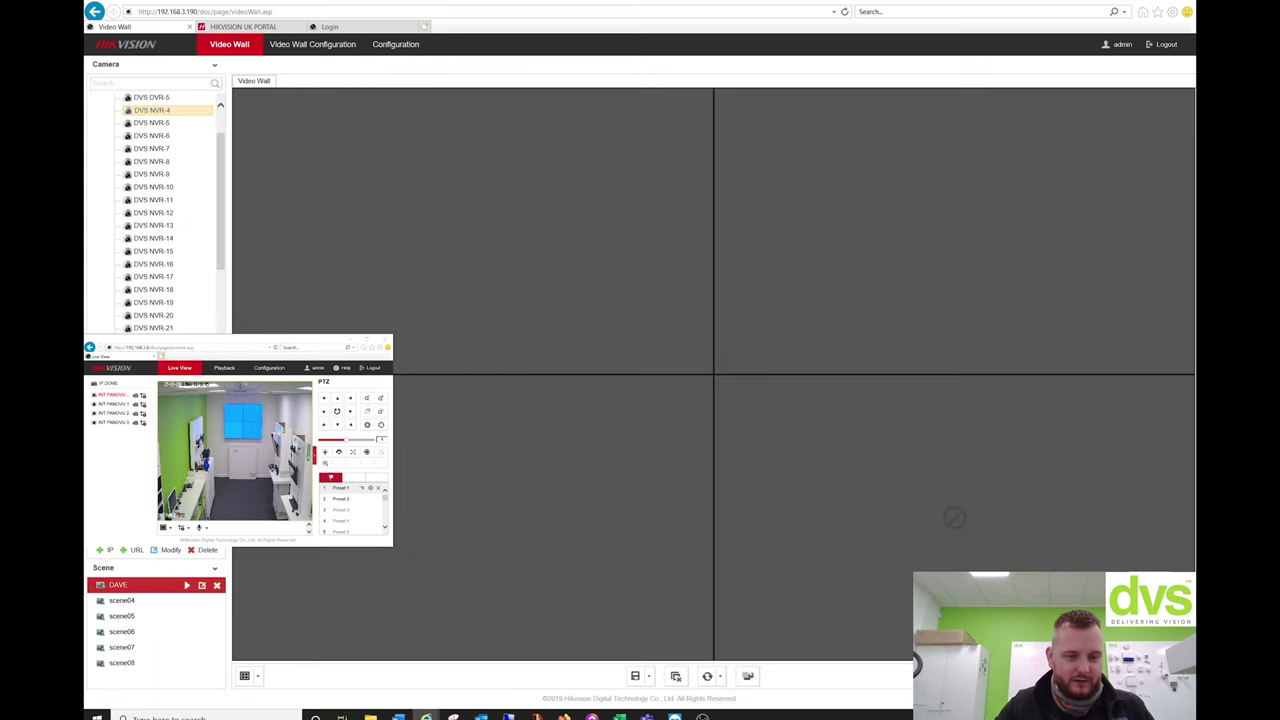
click(205, 550)
click(646, 411)
Step: Show DVS NVR-36 on the top-left wall output
drag(221, 200, 221, 390)
scroll(182, 279, up, 15)
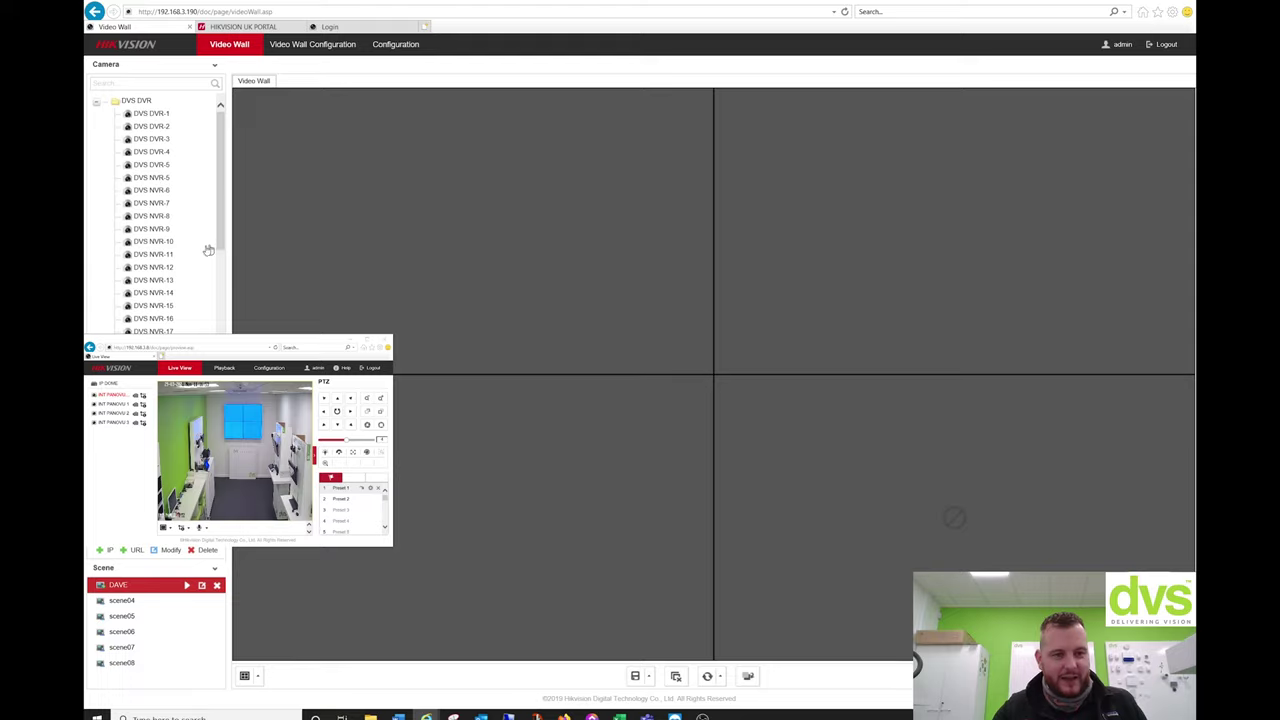
scroll(182, 246, down, 2)
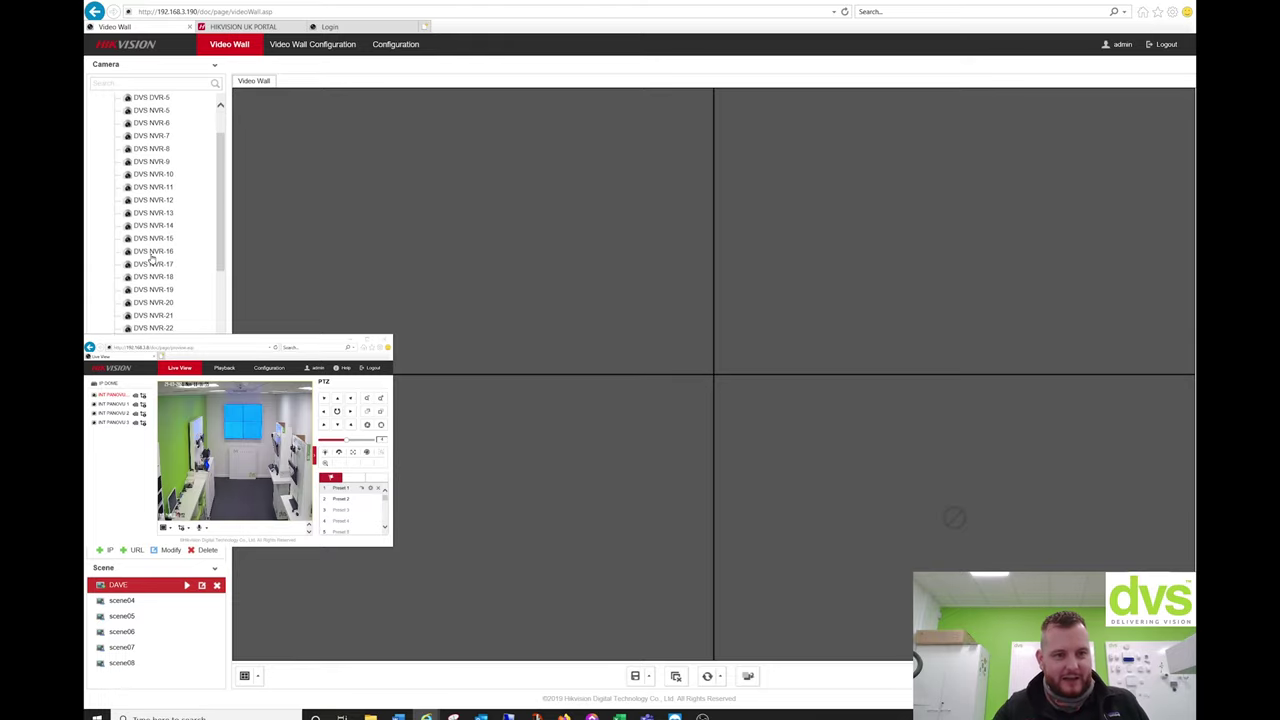
scroll(152, 258, down, 4)
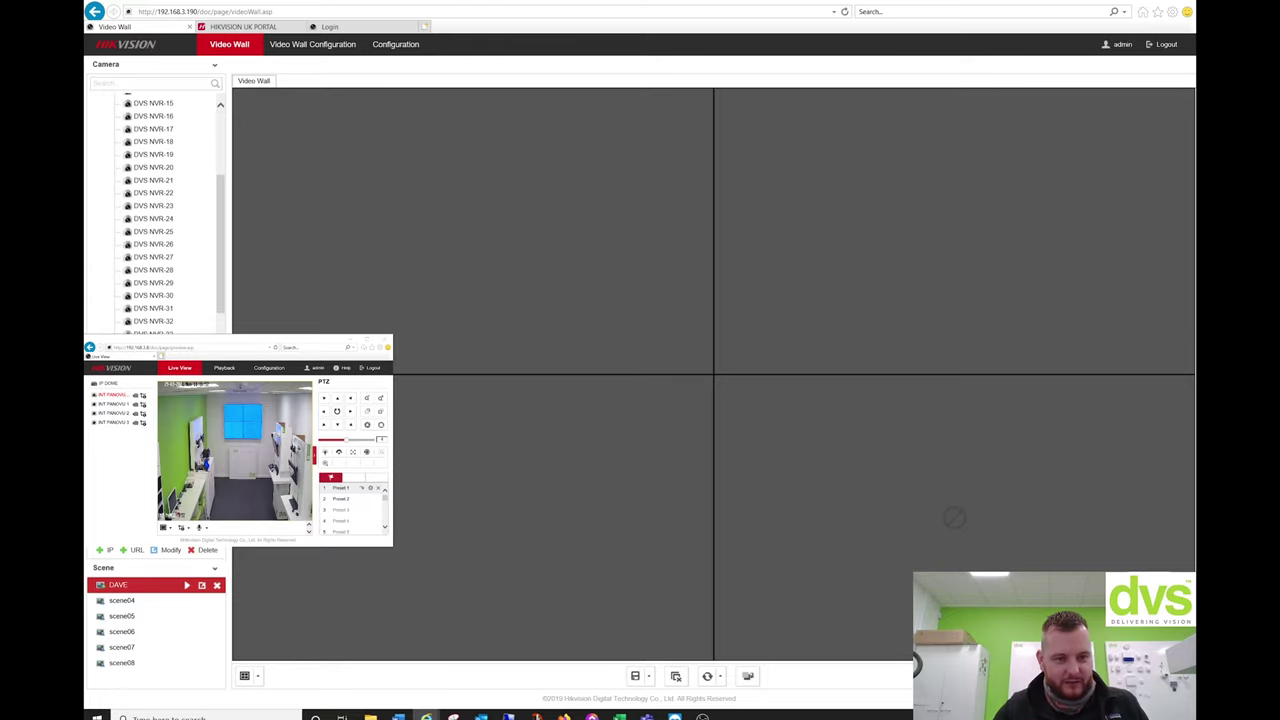
drag(360, 255, 380, 240)
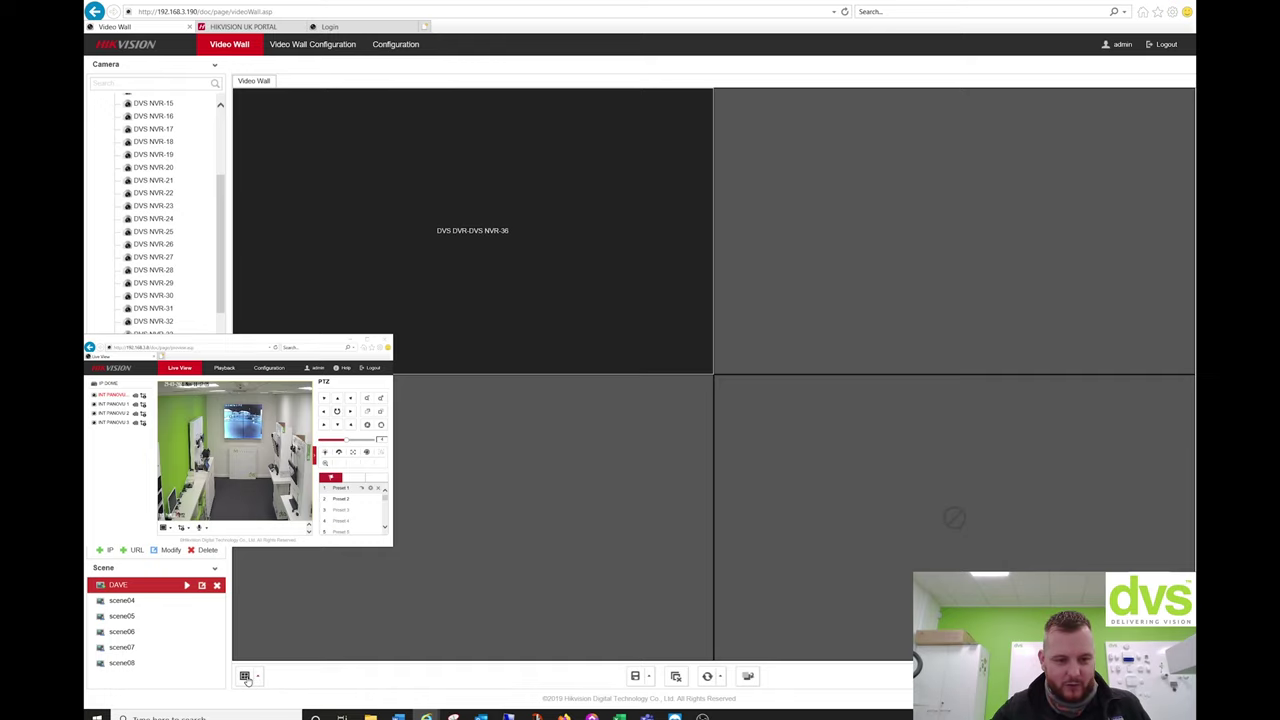
Step: Split the top-left output into a 4x4 grid and fill the top row with NVR-37 to NVR-39
click(438, 332)
click(257, 677)
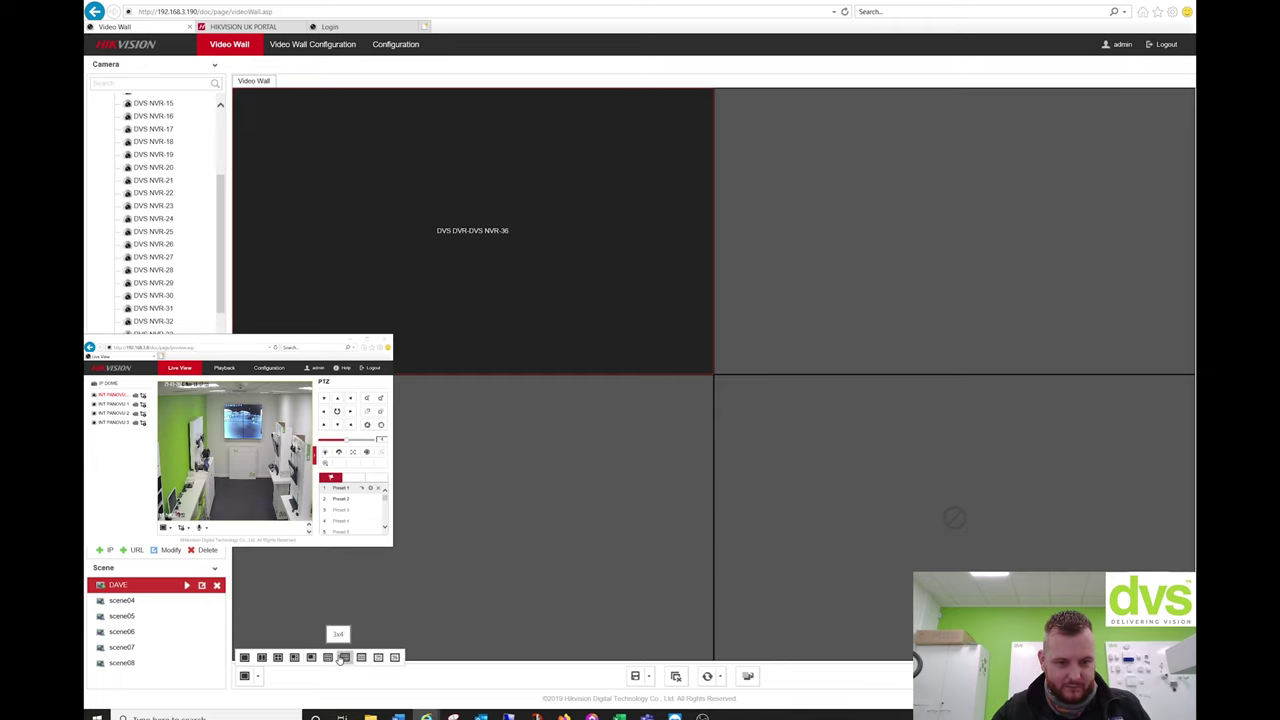
click(361, 657)
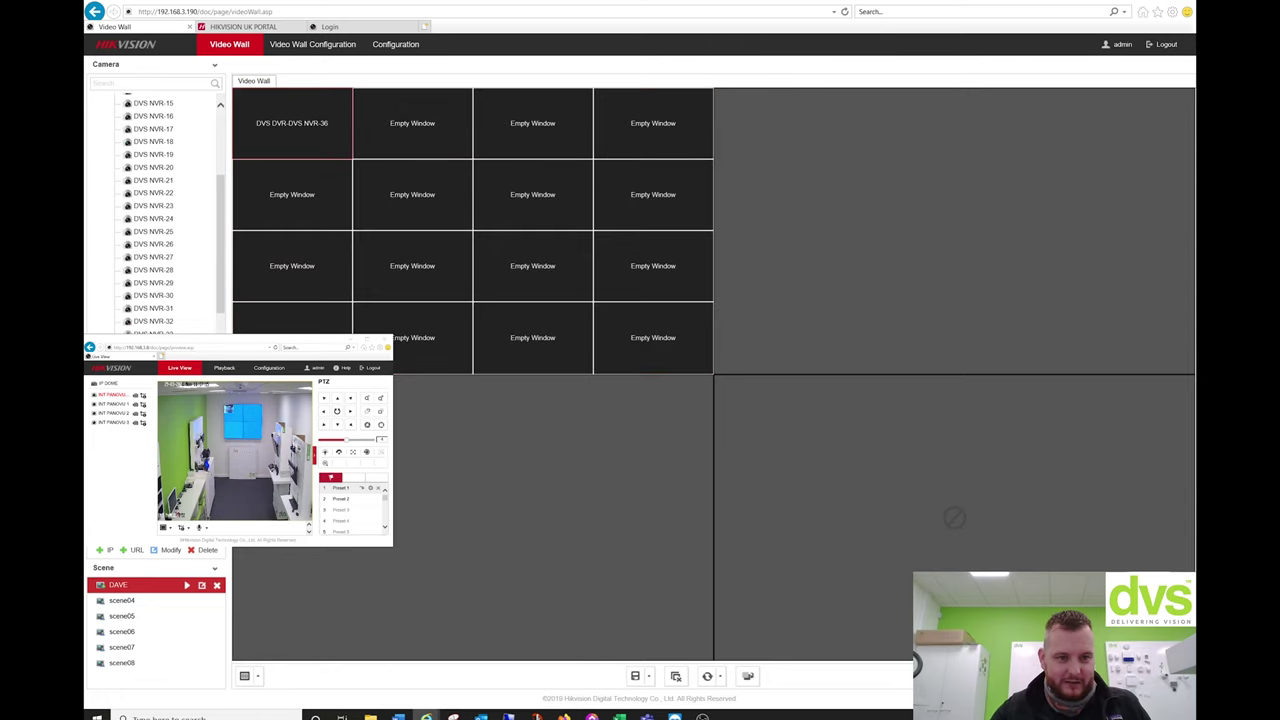
drag(292, 305, 404, 143)
drag(238, 409, 530, 135)
drag(238, 420, 655, 140)
Step: Fill rows two and three with cameras NVR-40 to NVR-42 and NVR-44 to NVR-47
drag(238, 431, 300, 210)
drag(424, 244, 443, 203)
drag(238, 418, 518, 200)
drag(248, 417, 612, 212)
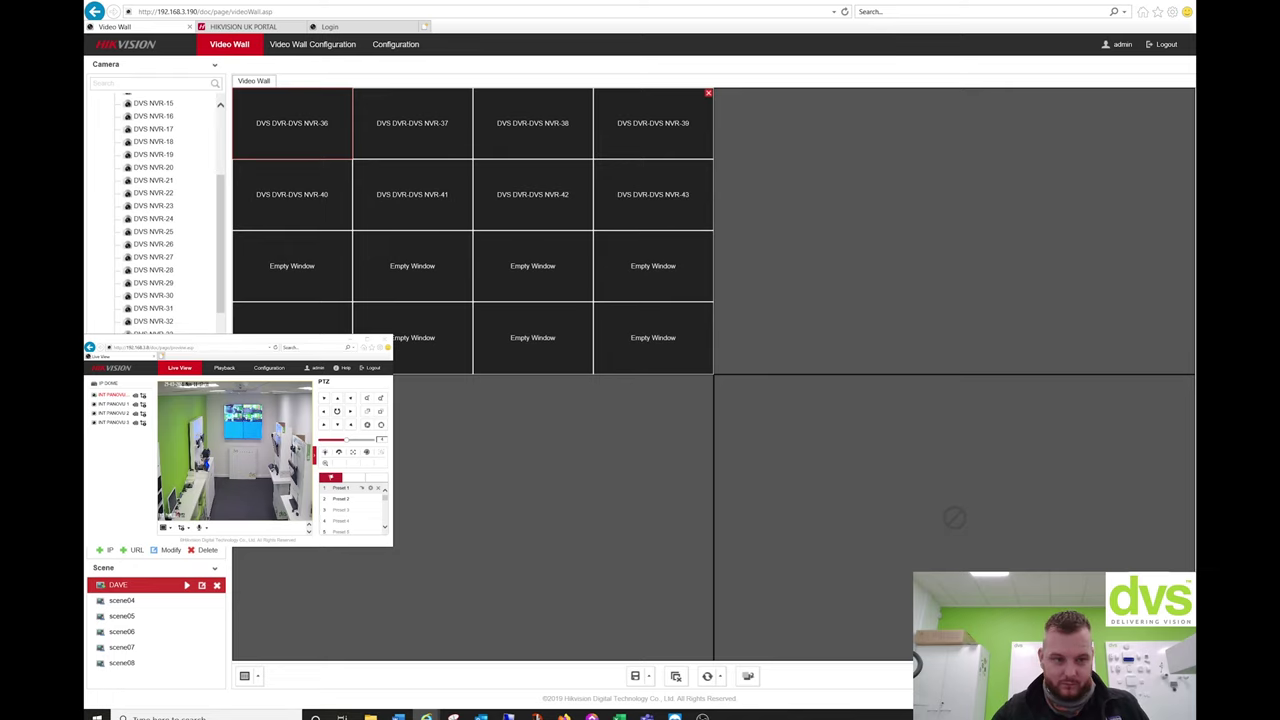
drag(153, 489, 292, 265)
drag(153, 502, 390, 294)
drag(153, 515, 500, 277)
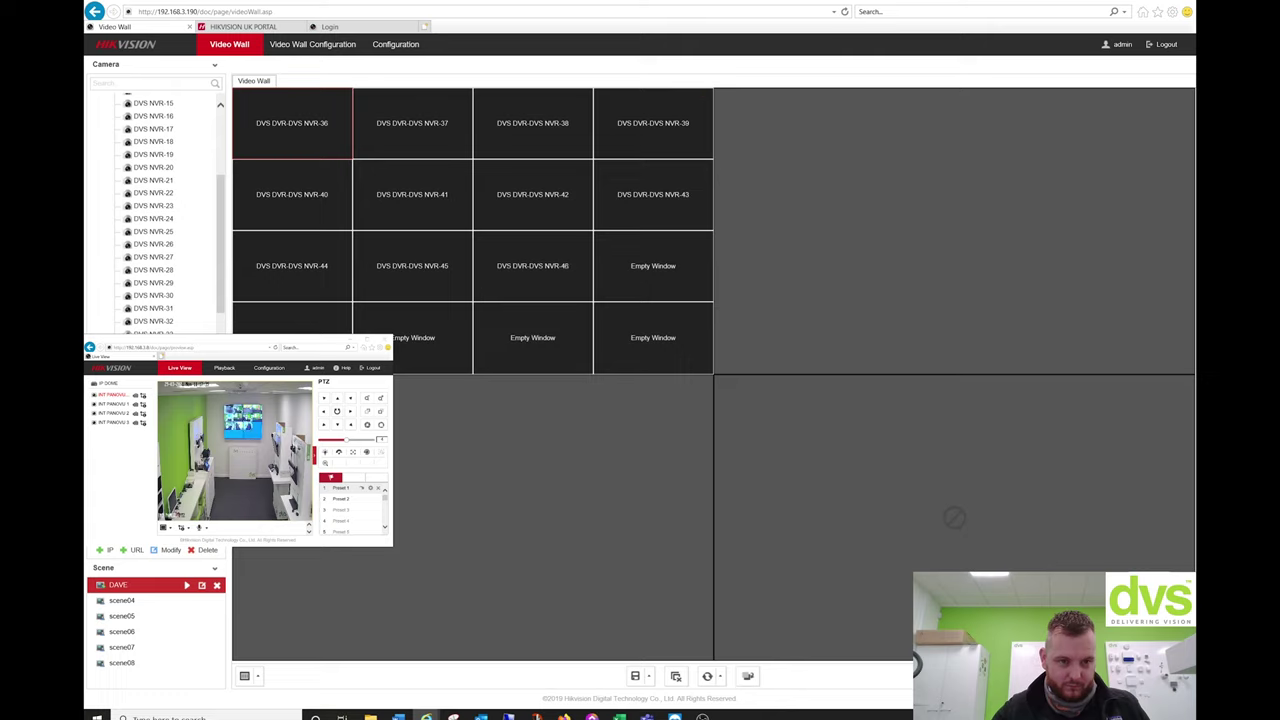
drag(153, 528, 600, 271)
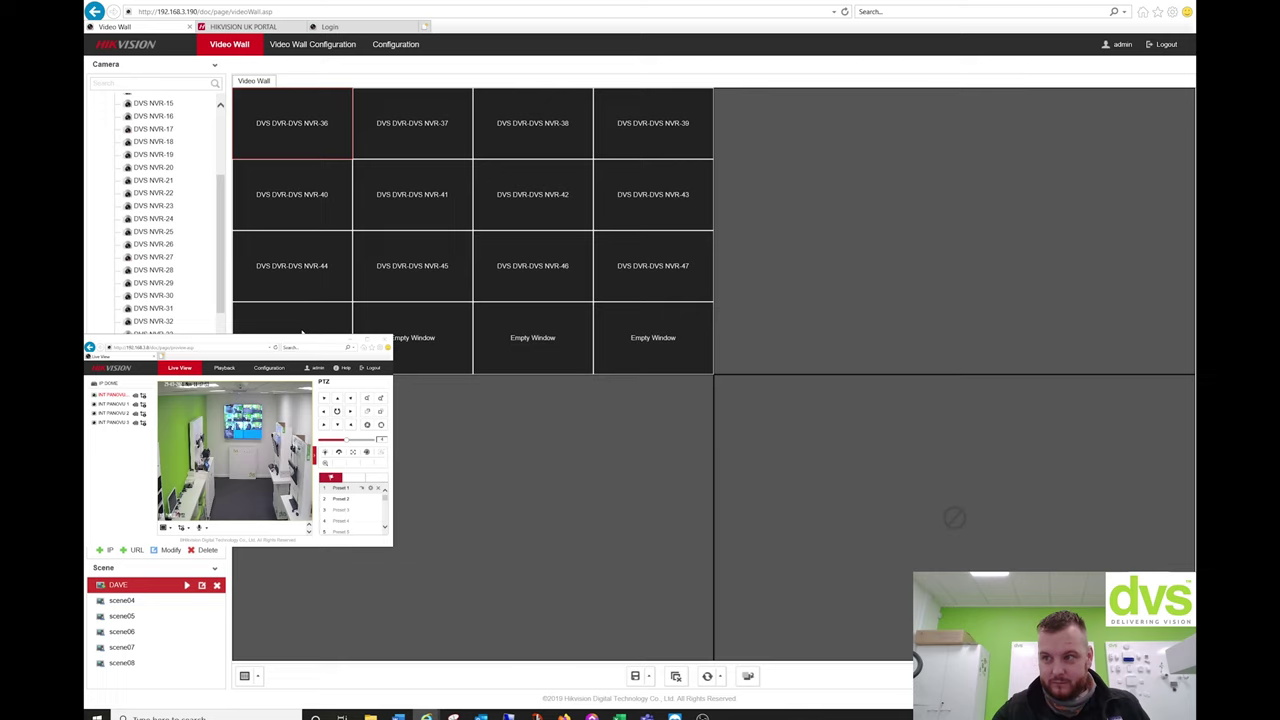
Step: Place cameras DVR-1, DVR-2 and DVR-3 in the bottom row
scroll(145, 130, up, 5)
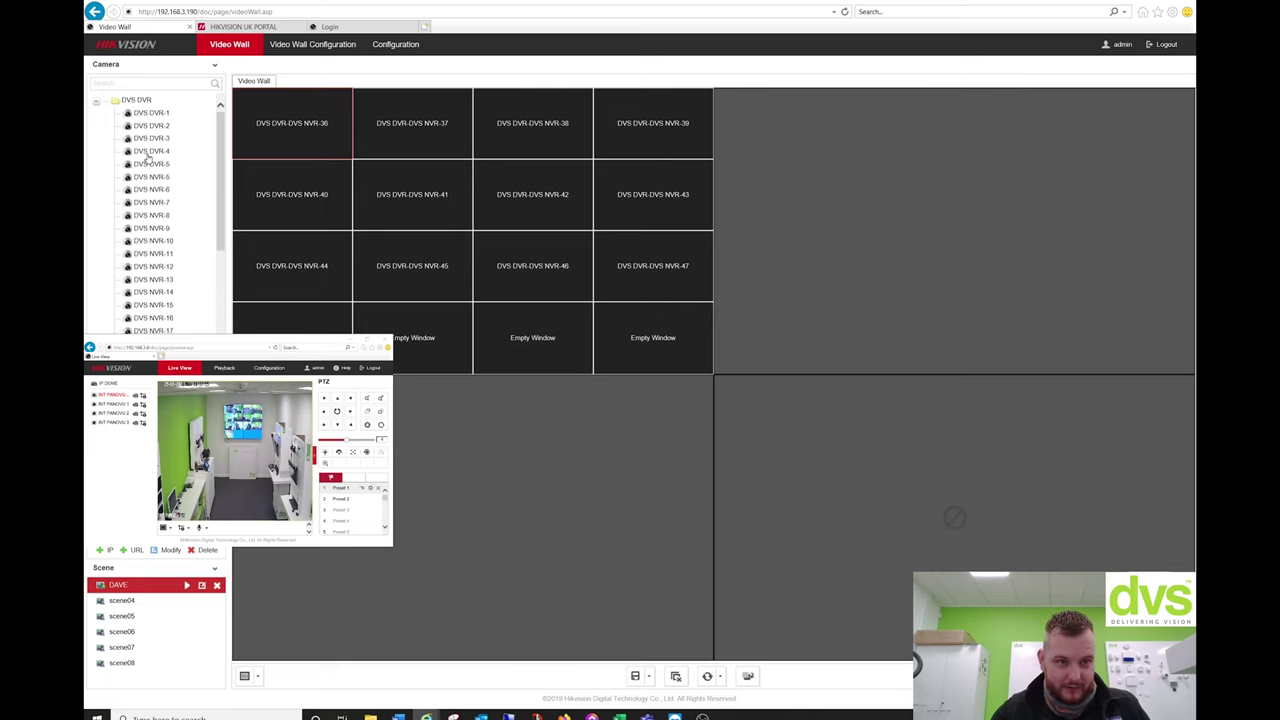
drag(147, 116, 412, 337)
drag(147, 127, 532, 337)
drag(150, 140, 607, 339)
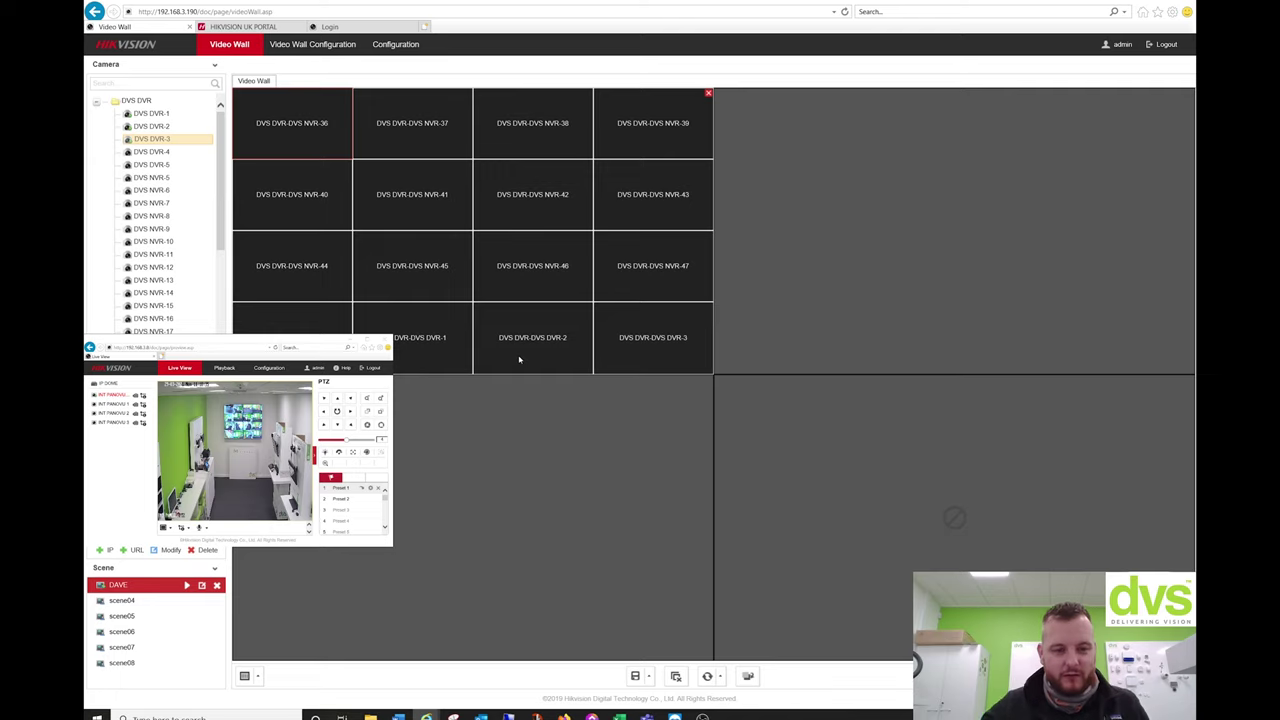
Step: Save the 4x4 camera layout as a new demo-room scene
click(648, 677)
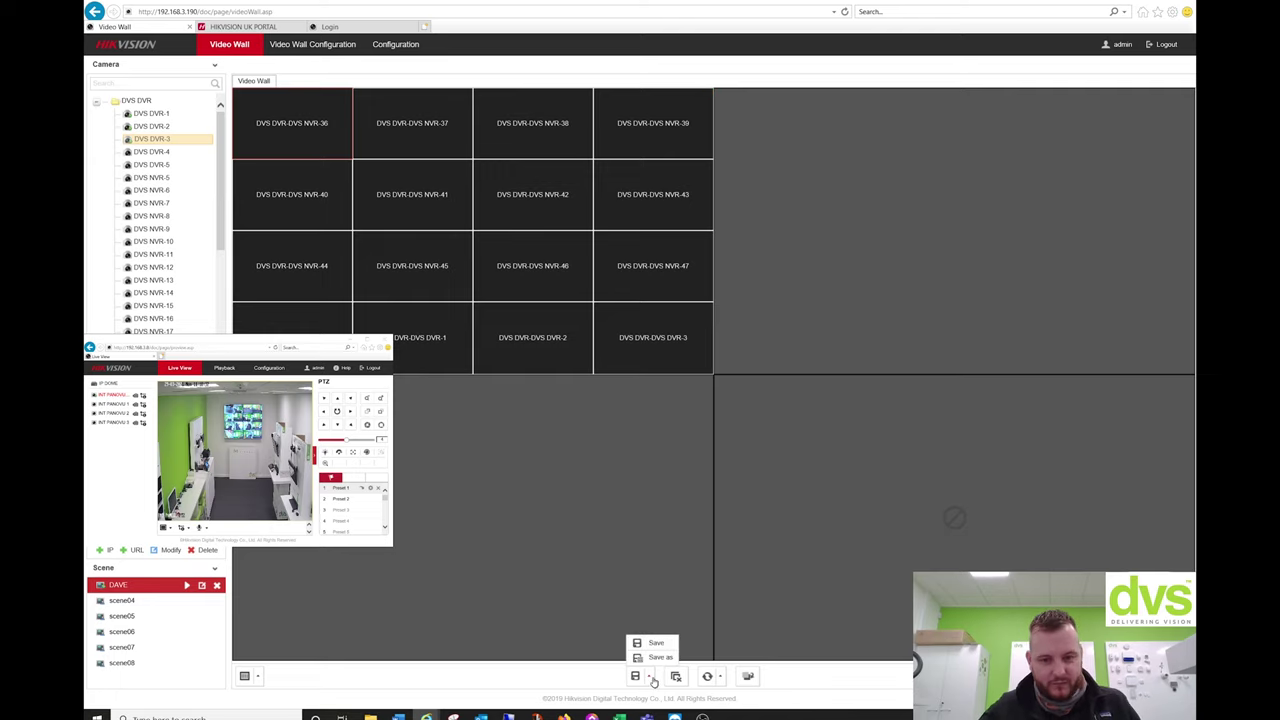
click(643, 658)
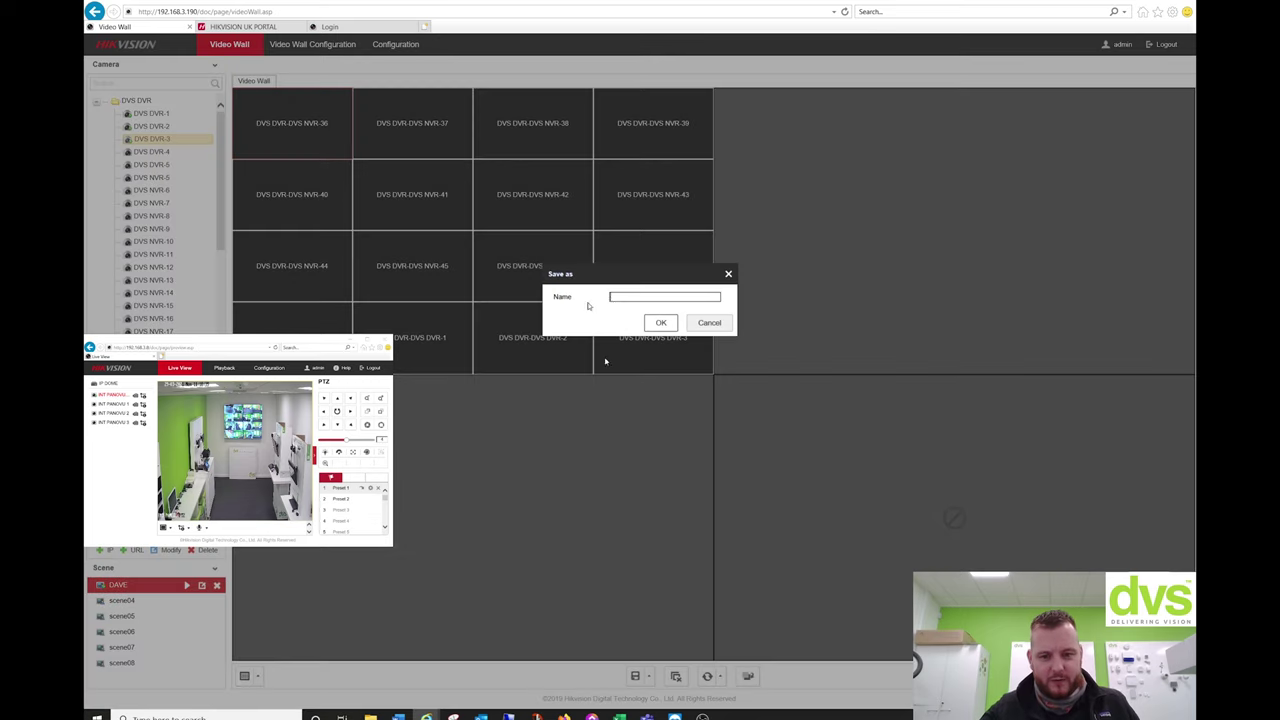
text(Dave Demo Room)
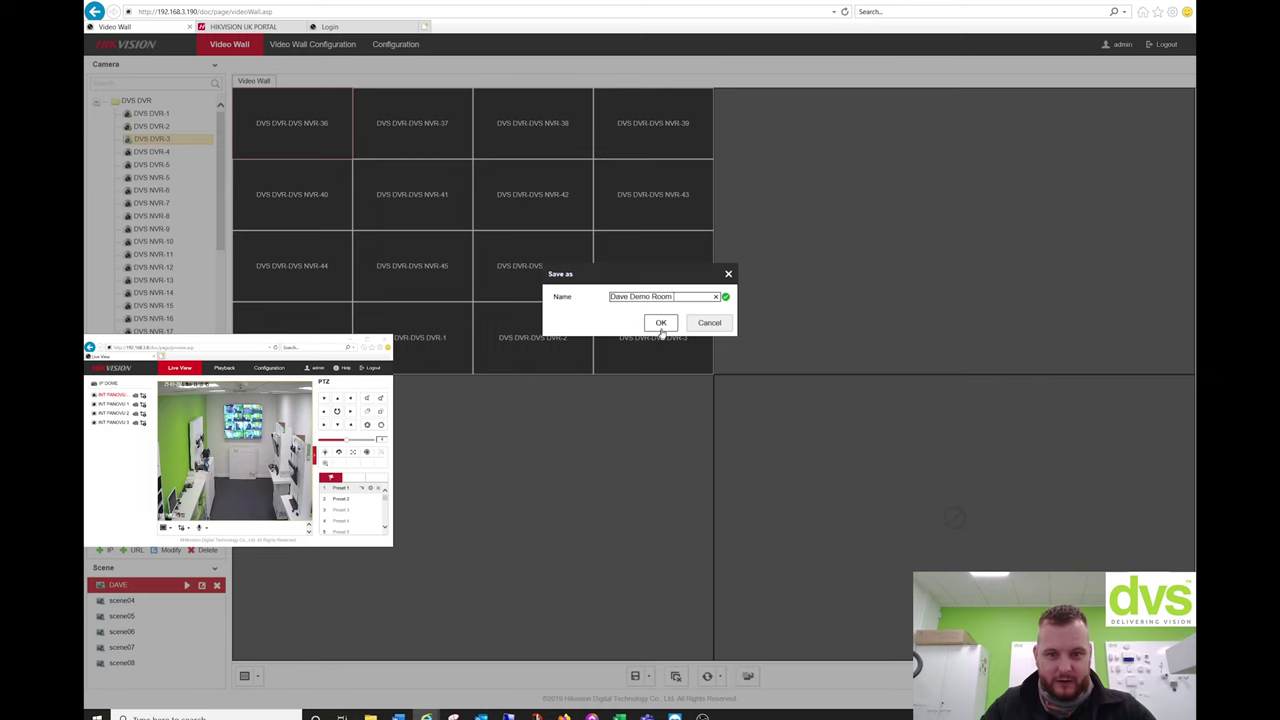
click(662, 323)
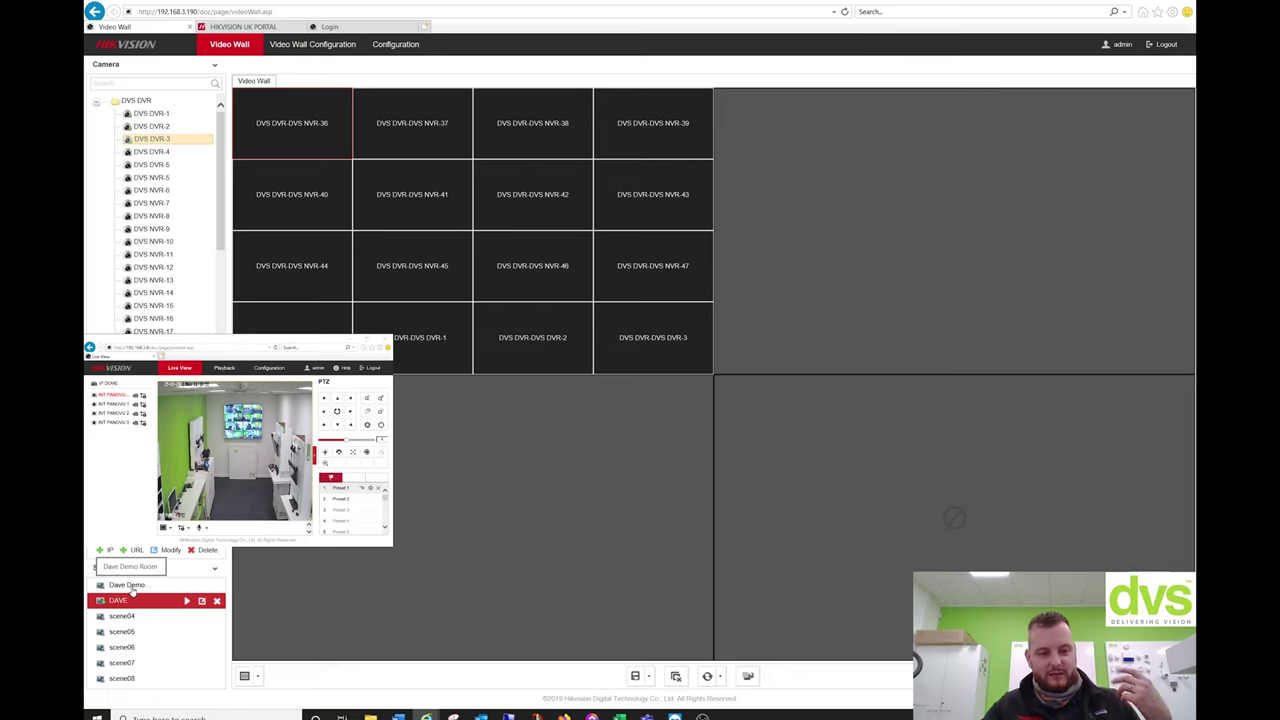
Step: Clear all windows from the wall and put camera DVR-5 on the top-left output
click(134, 588)
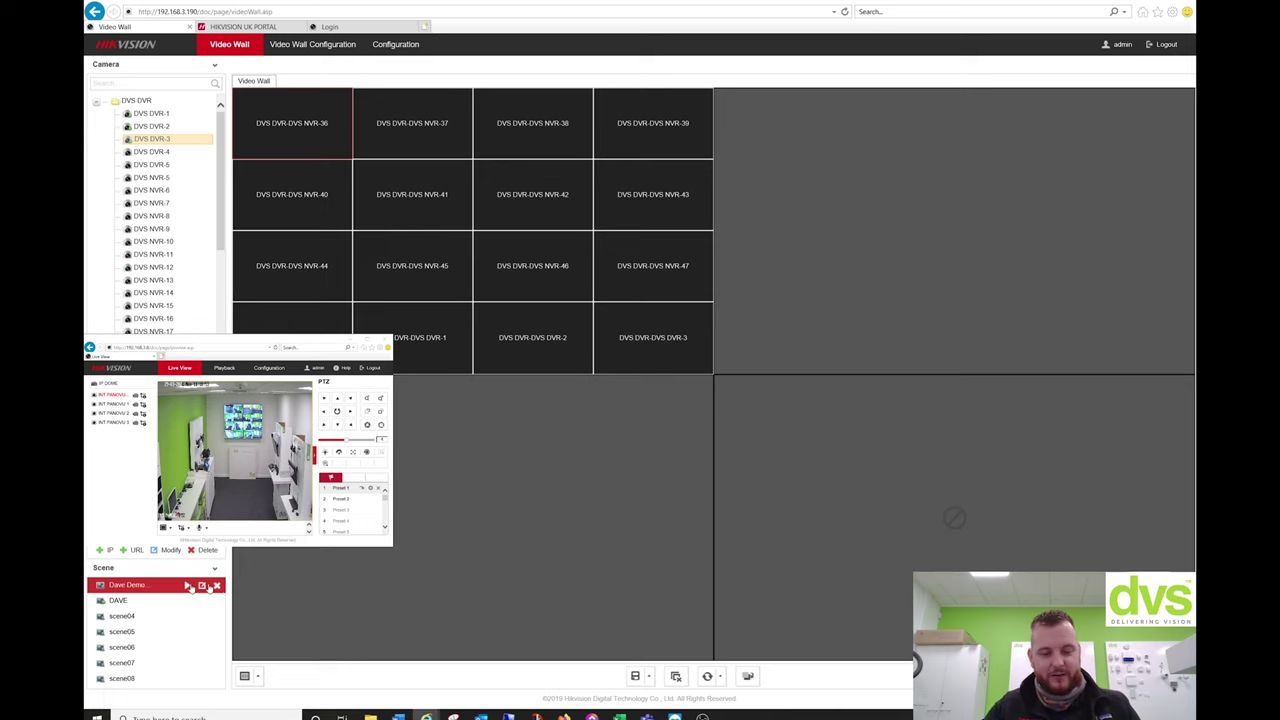
click(677, 677)
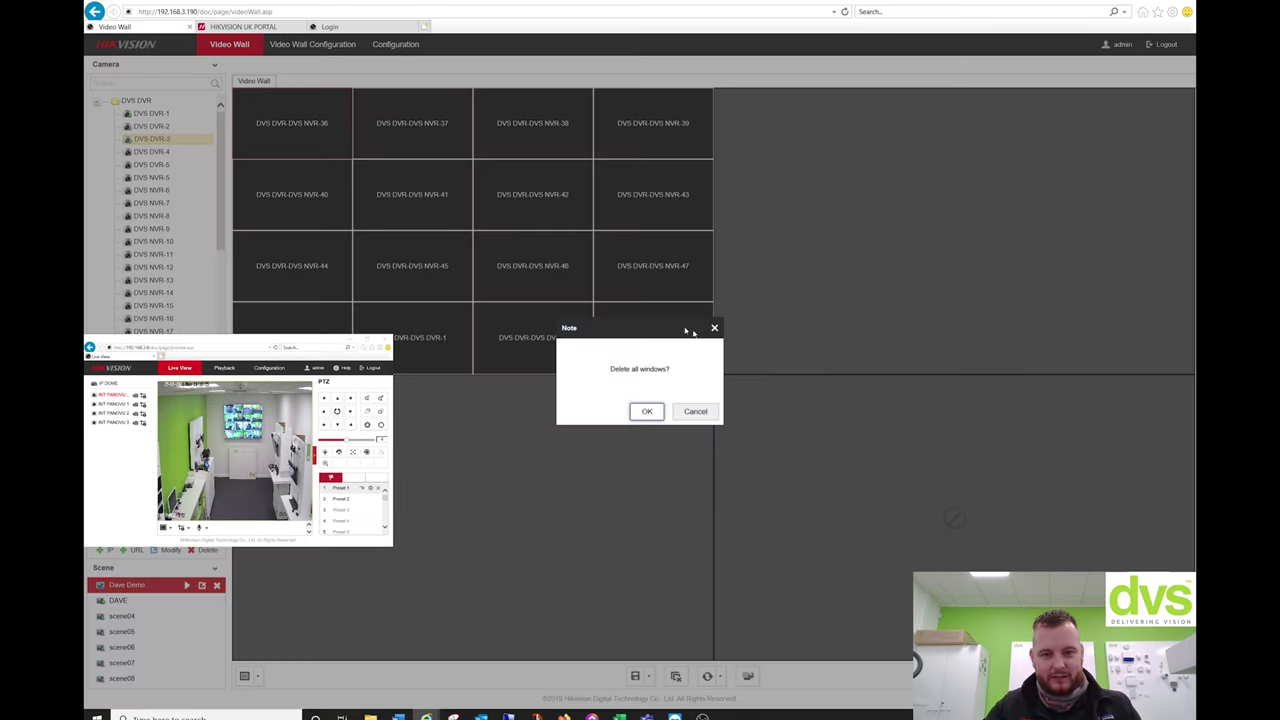
click(647, 412)
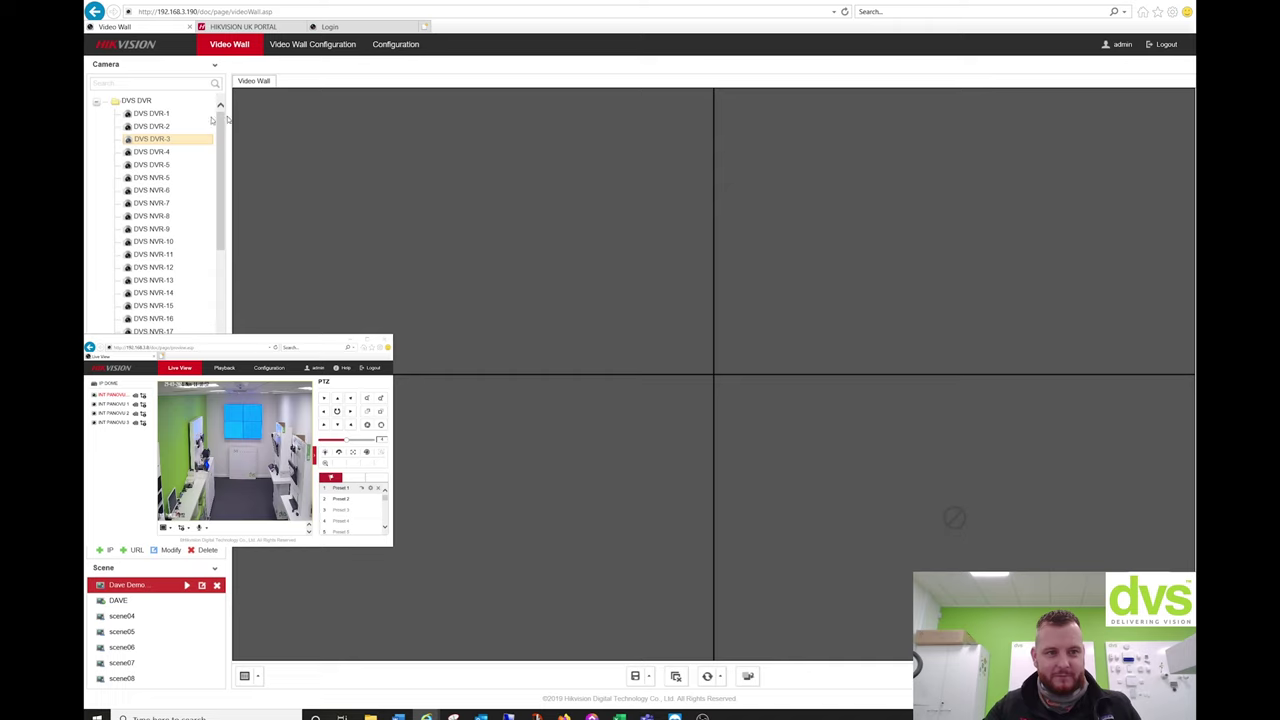
click(172, 116)
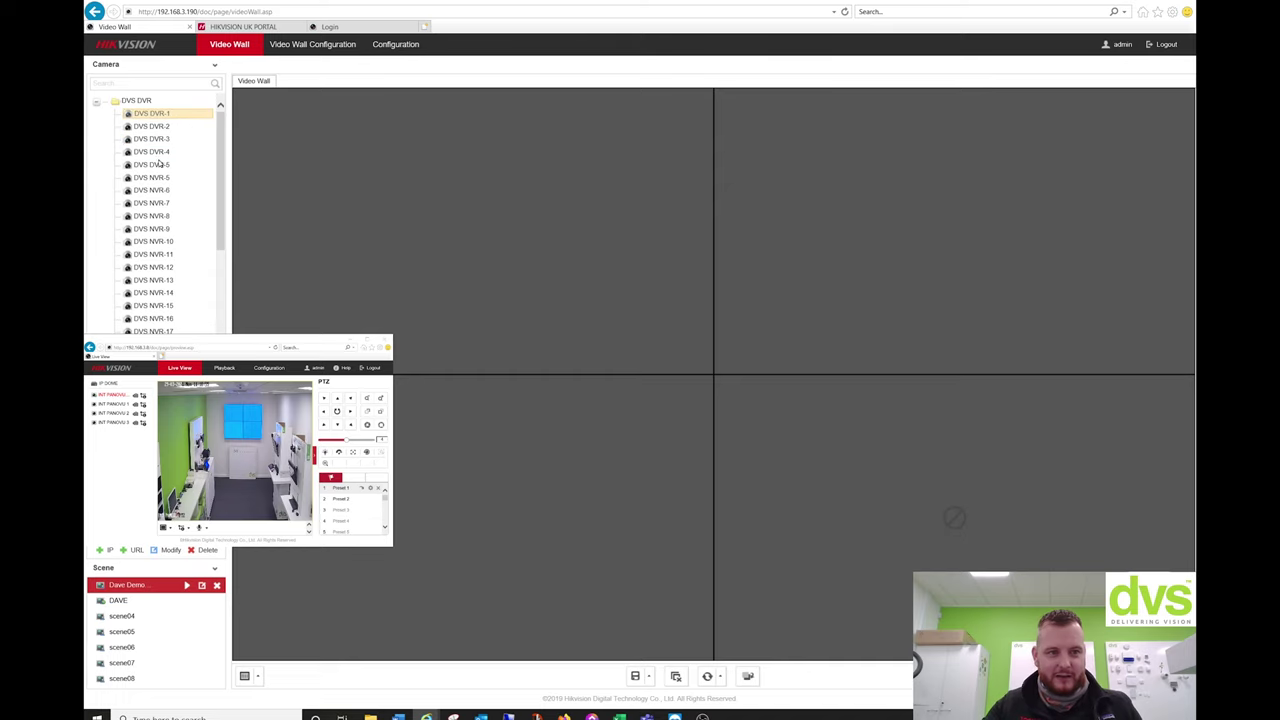
drag(190, 163, 451, 194)
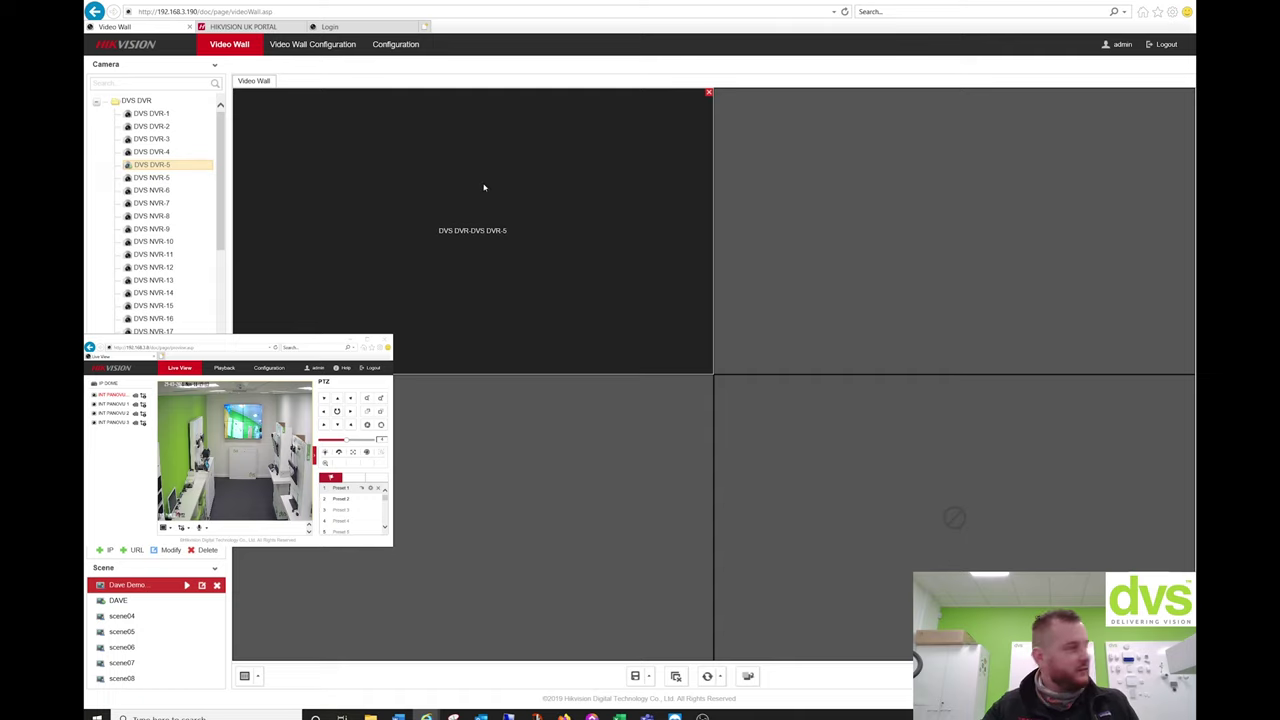
Step: Save the DVR-5 layout as a second scene ending in 'Demo Room 2'
click(647, 676)
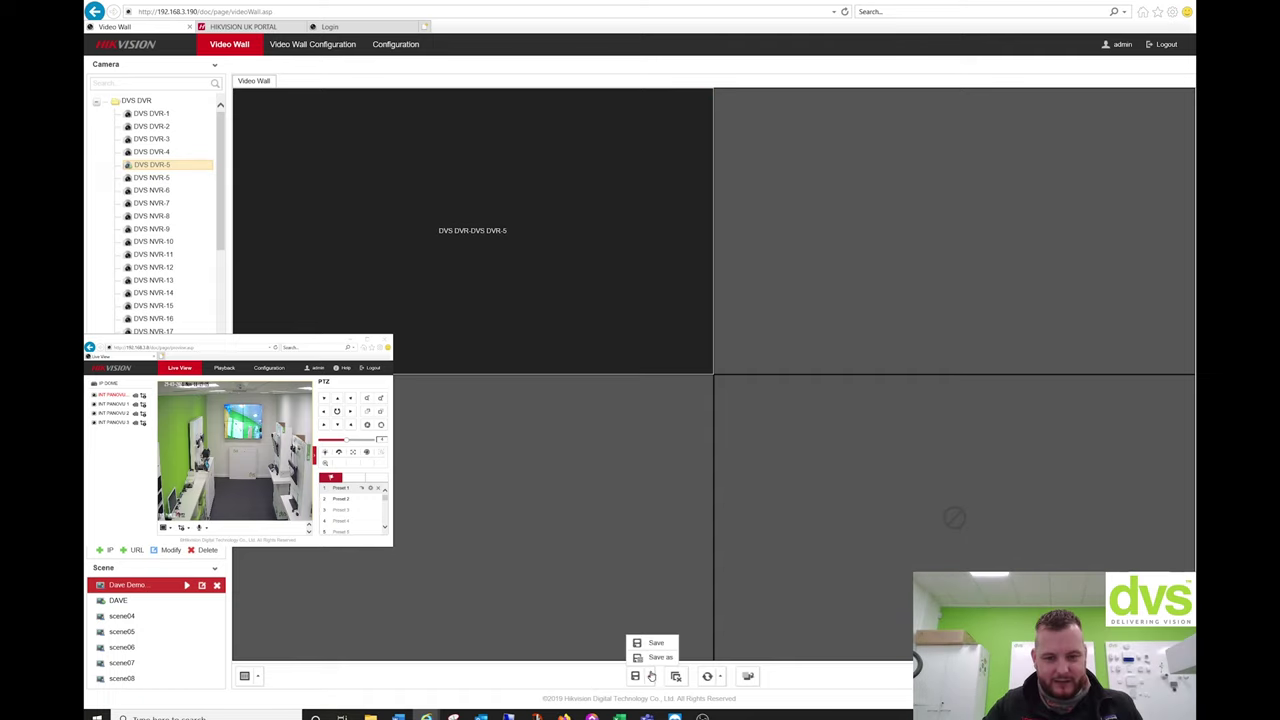
click(655, 658)
text(Da)
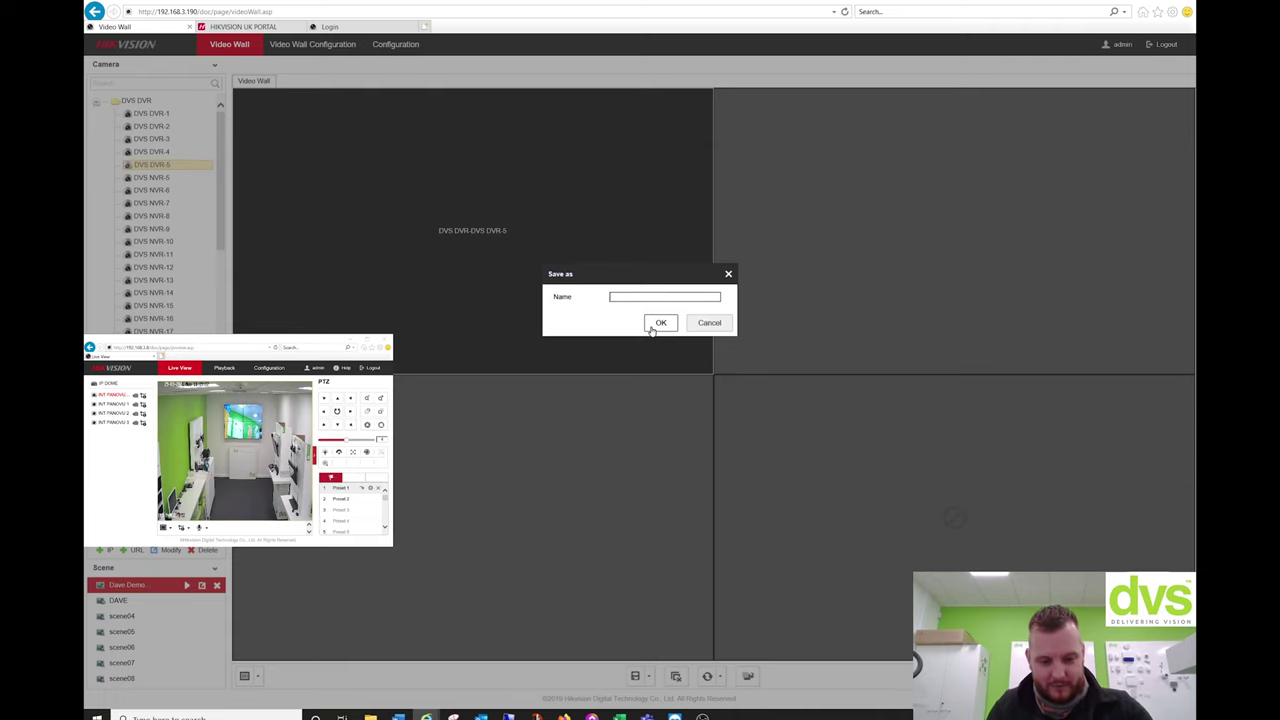
text(ve Demo 2)
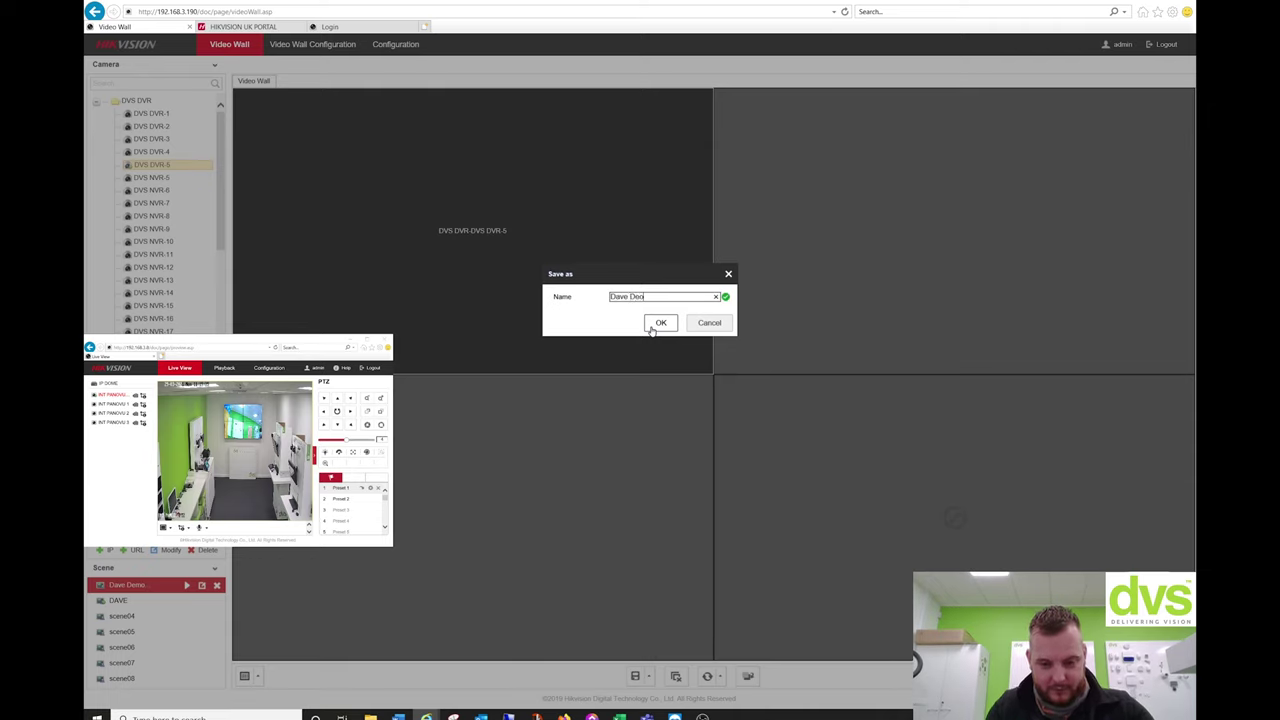
key(BackSpace)
key(BackSpace)
key(BackSpace)
key(BackSpace)
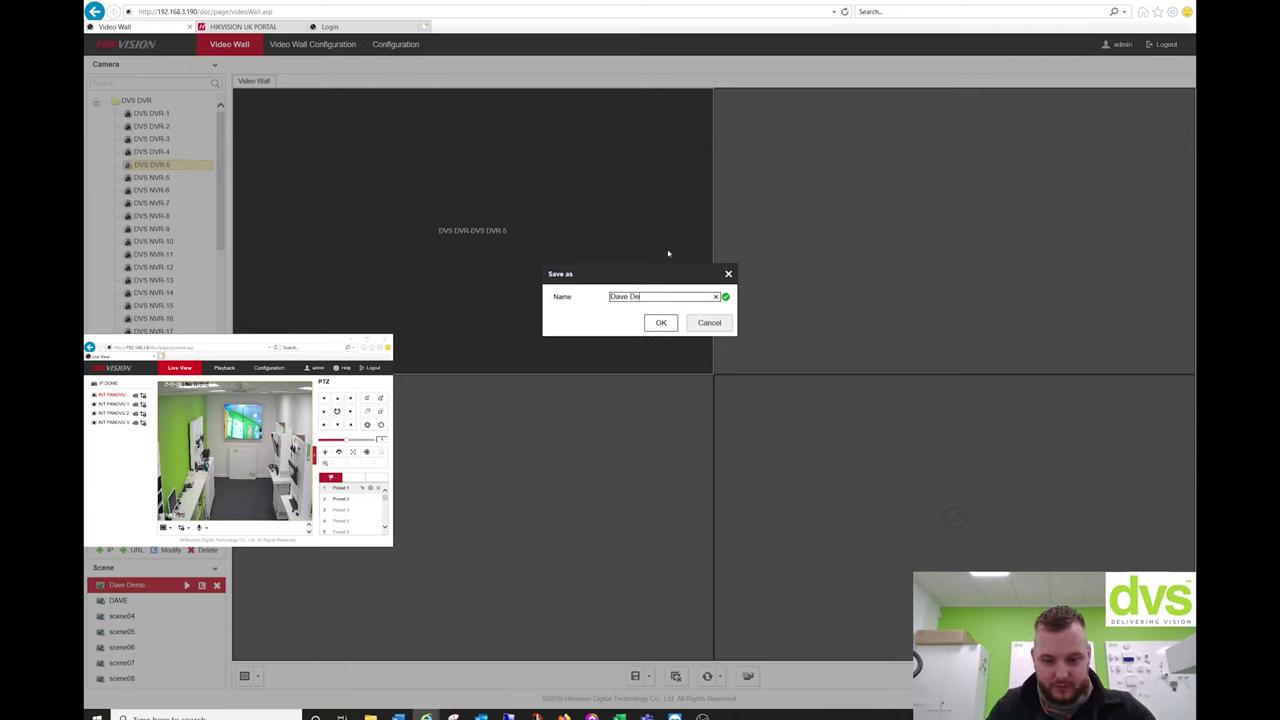
text(mo Room )
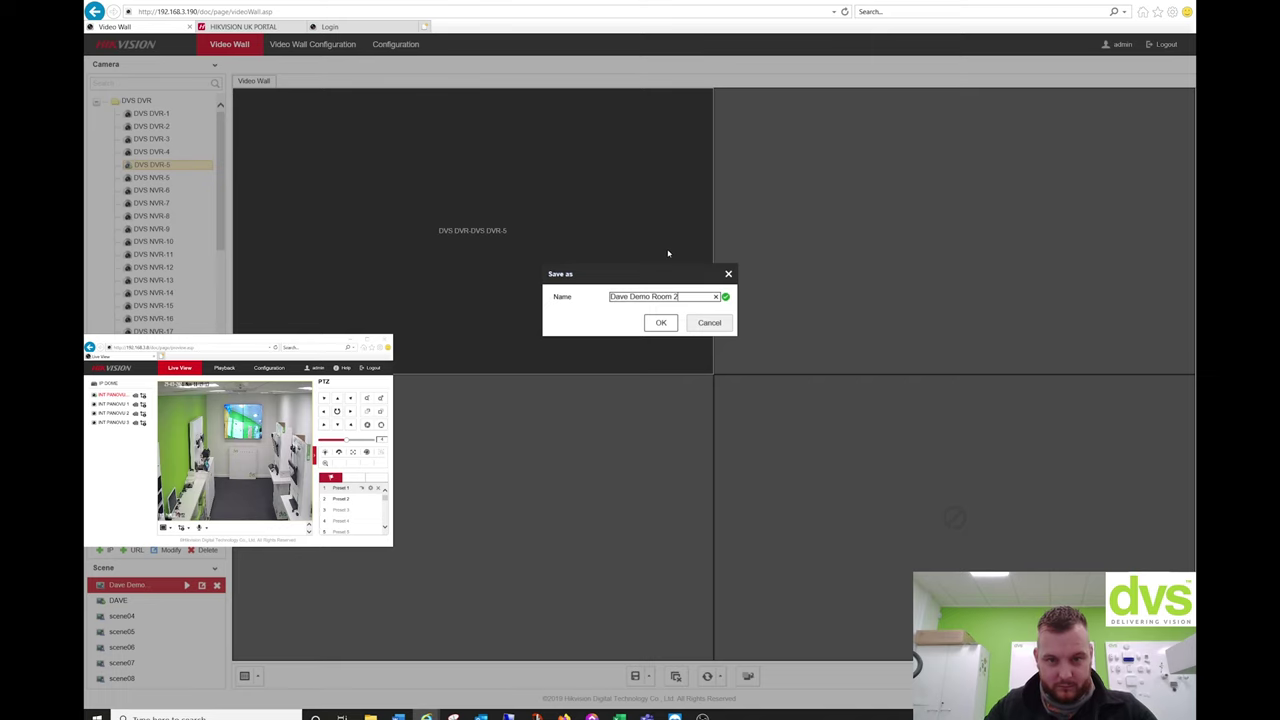
text(2)
click(662, 322)
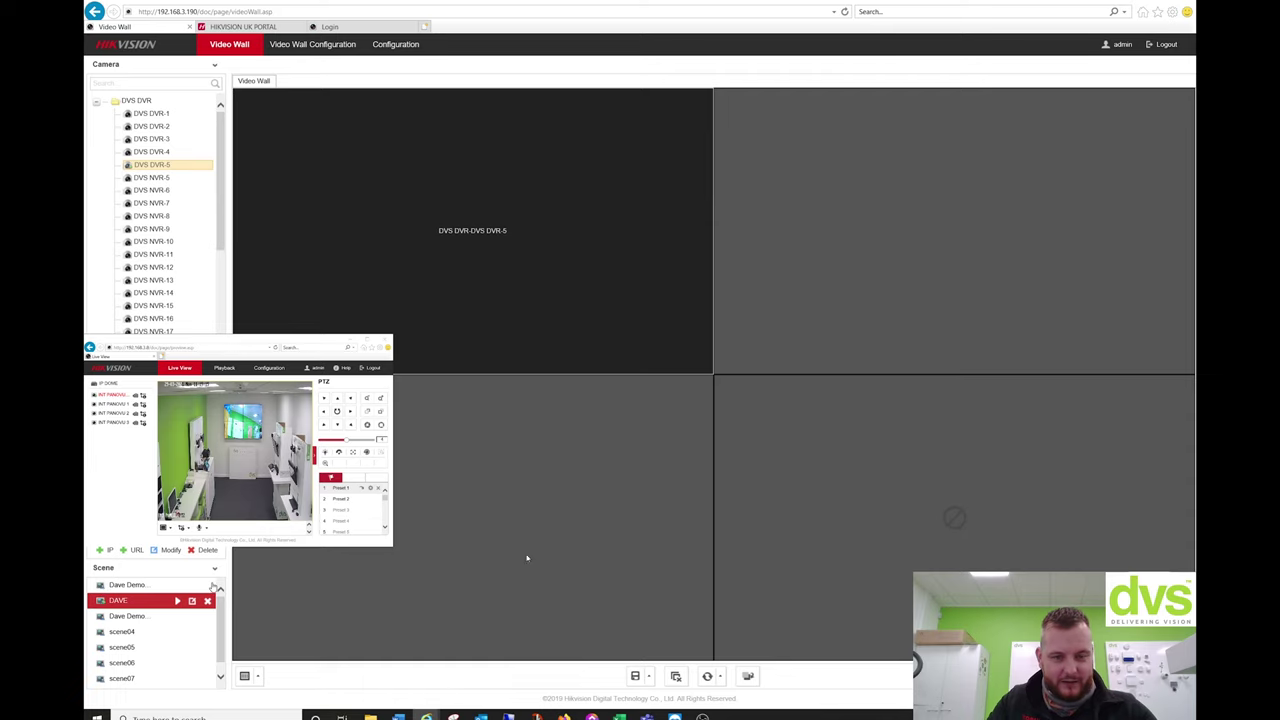
Step: Clear the wall and recall the lower demo scene onto it
click(676, 676)
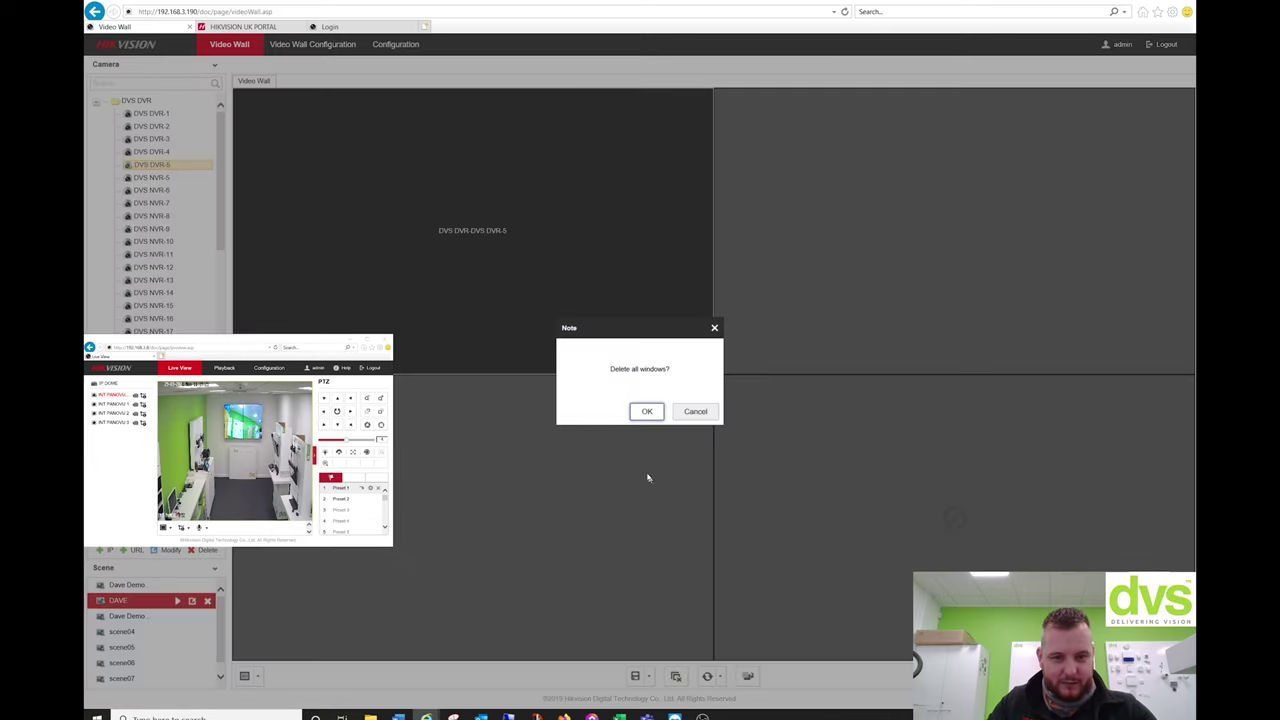
click(650, 414)
click(130, 616)
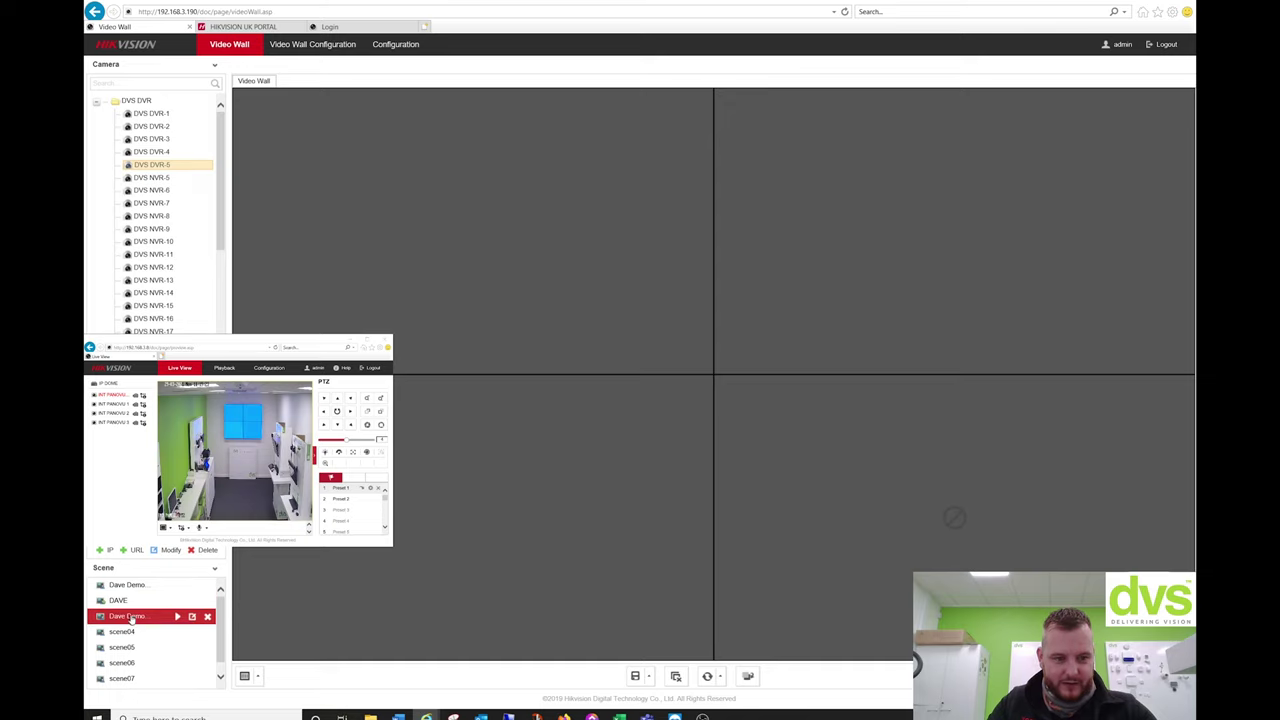
click(176, 616)
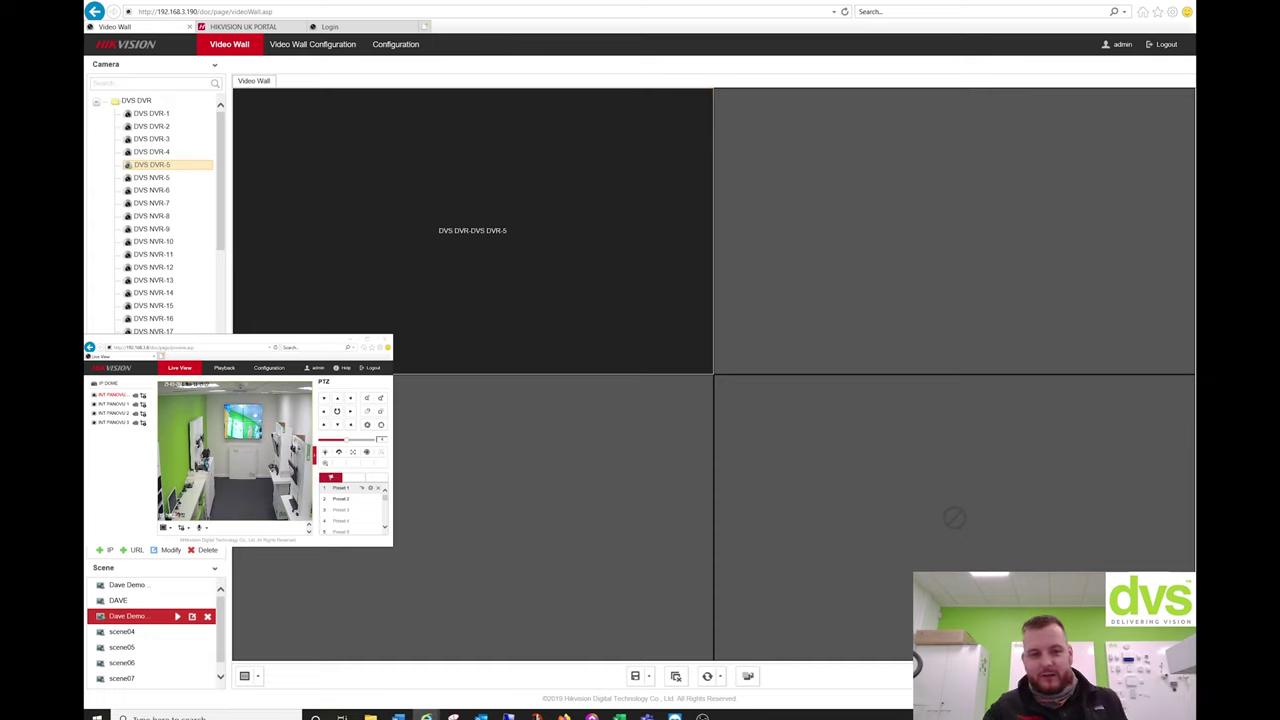
Step: Recall the top demo scene, restoring the 4x4 camera grid
click(139, 586)
click(176, 585)
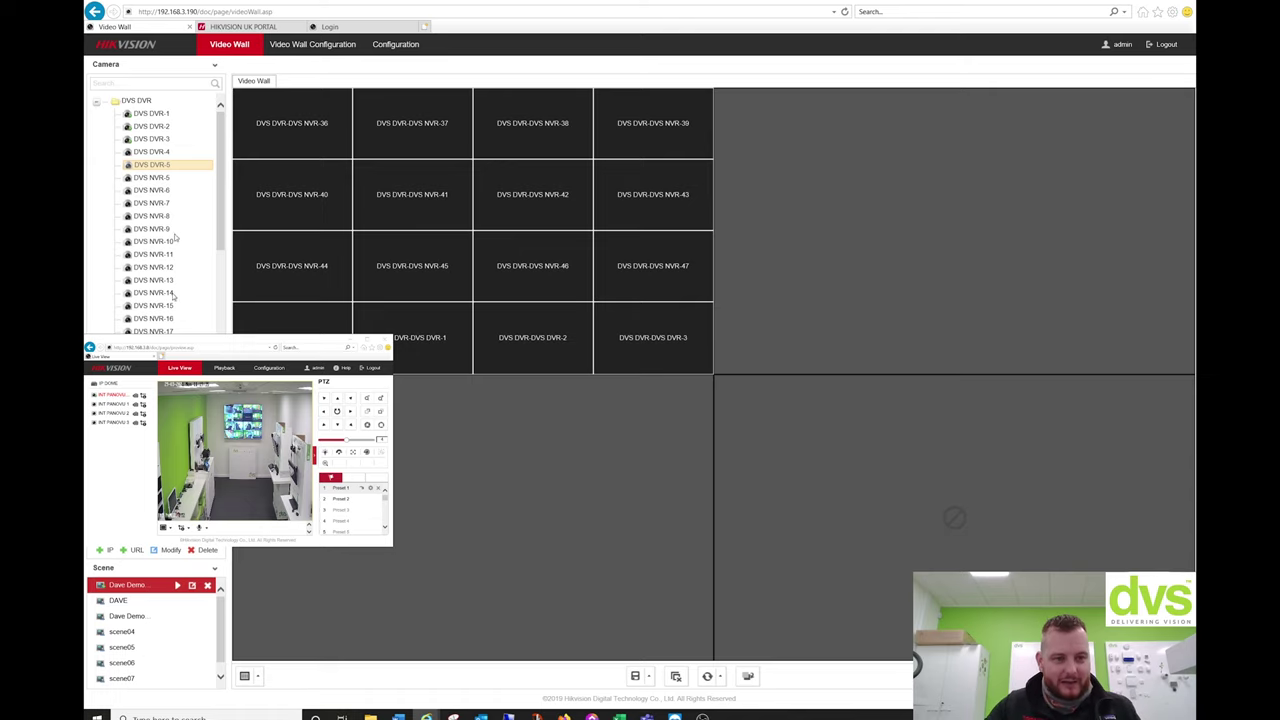
click(519, 299)
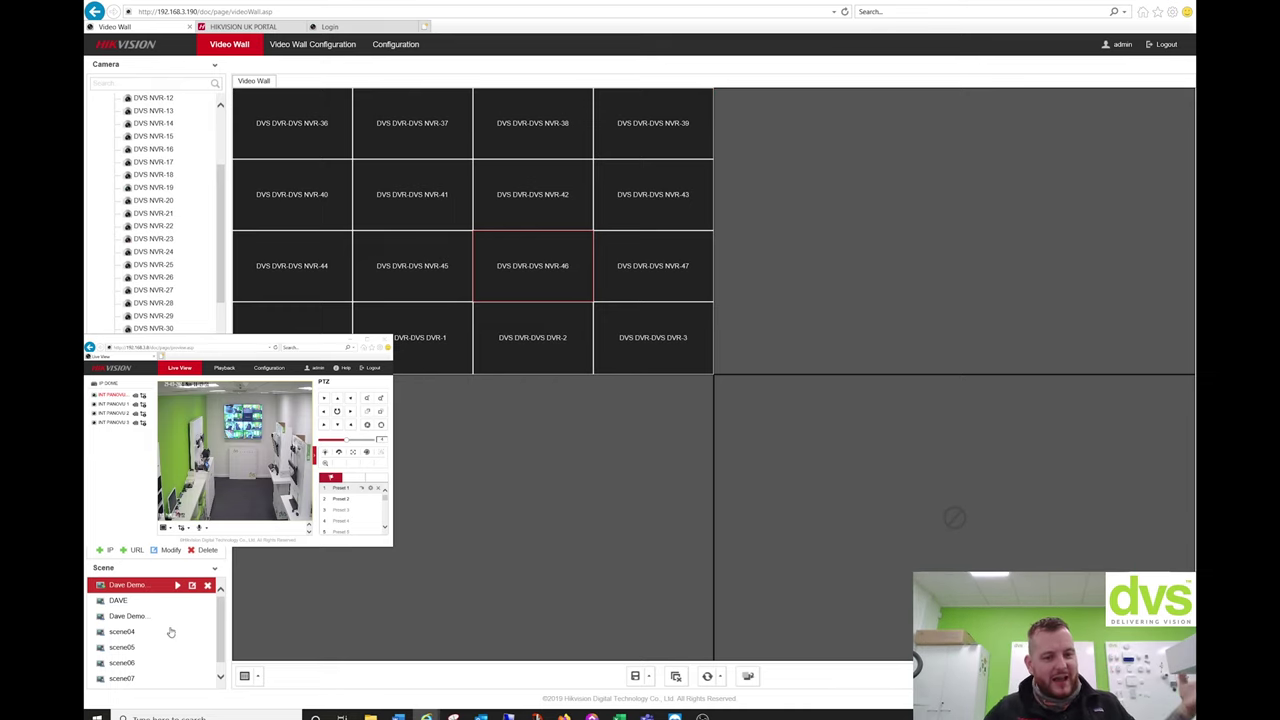
scroll(214, 615, down, 1)
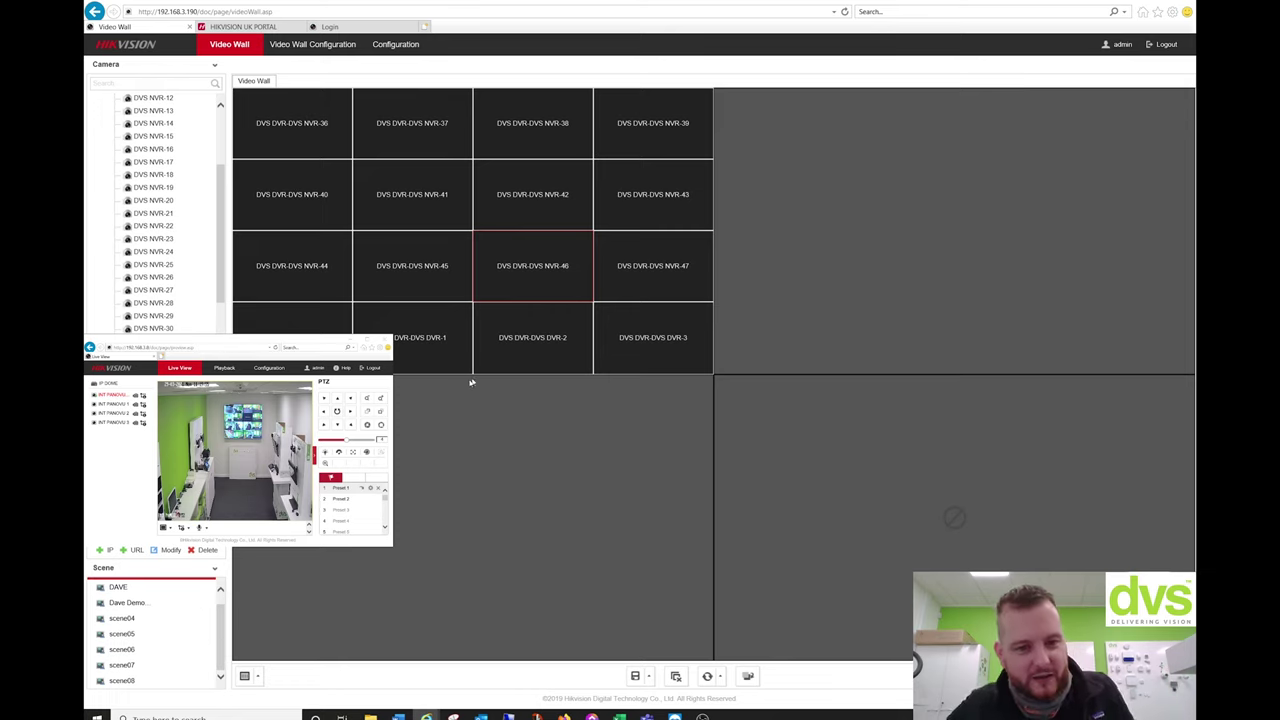
Step: Clear the wall, place NVR-38 bottom-left and DVS DVR-2 on the top-left output
click(708, 93)
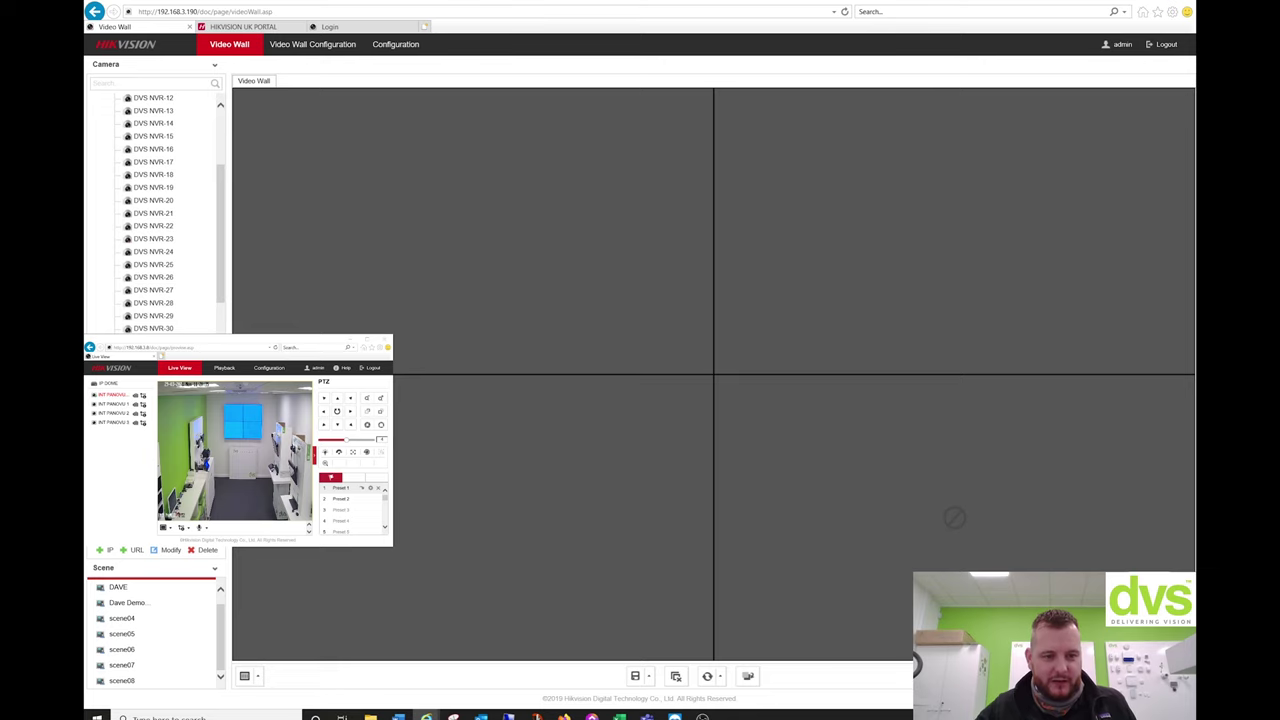
drag(954, 517, 446, 451)
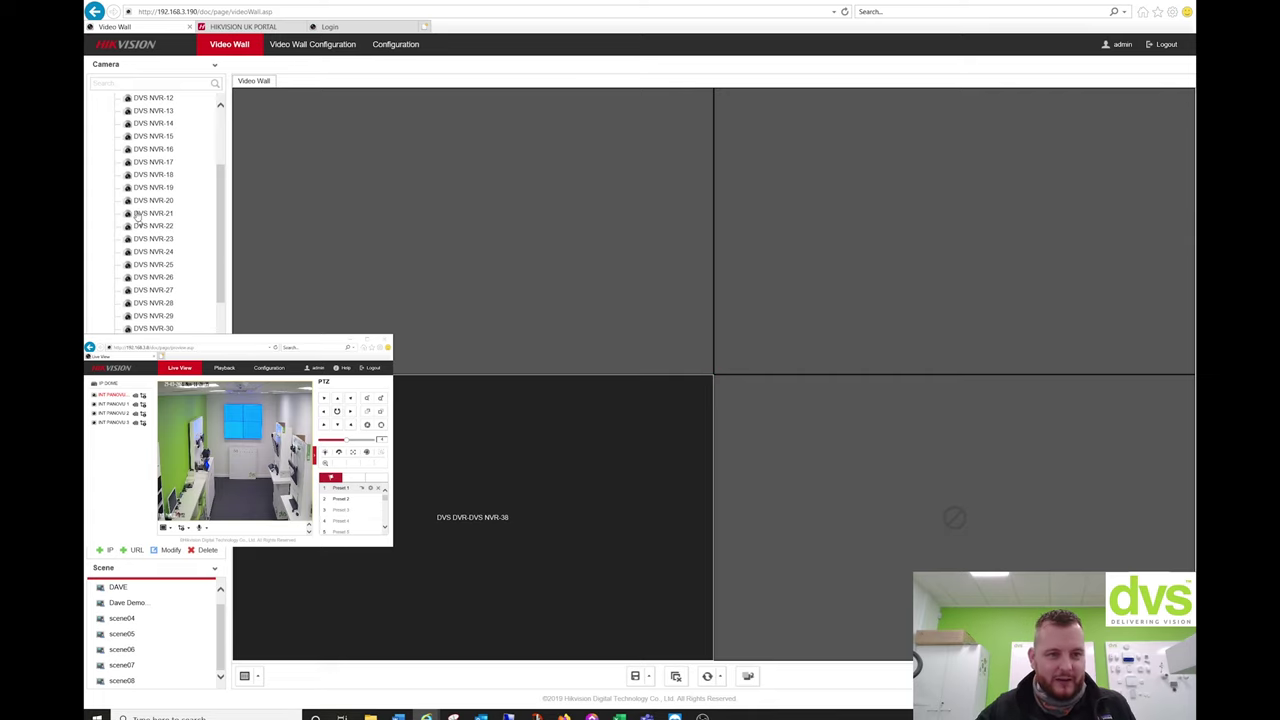
scroll(222, 228, up, 5)
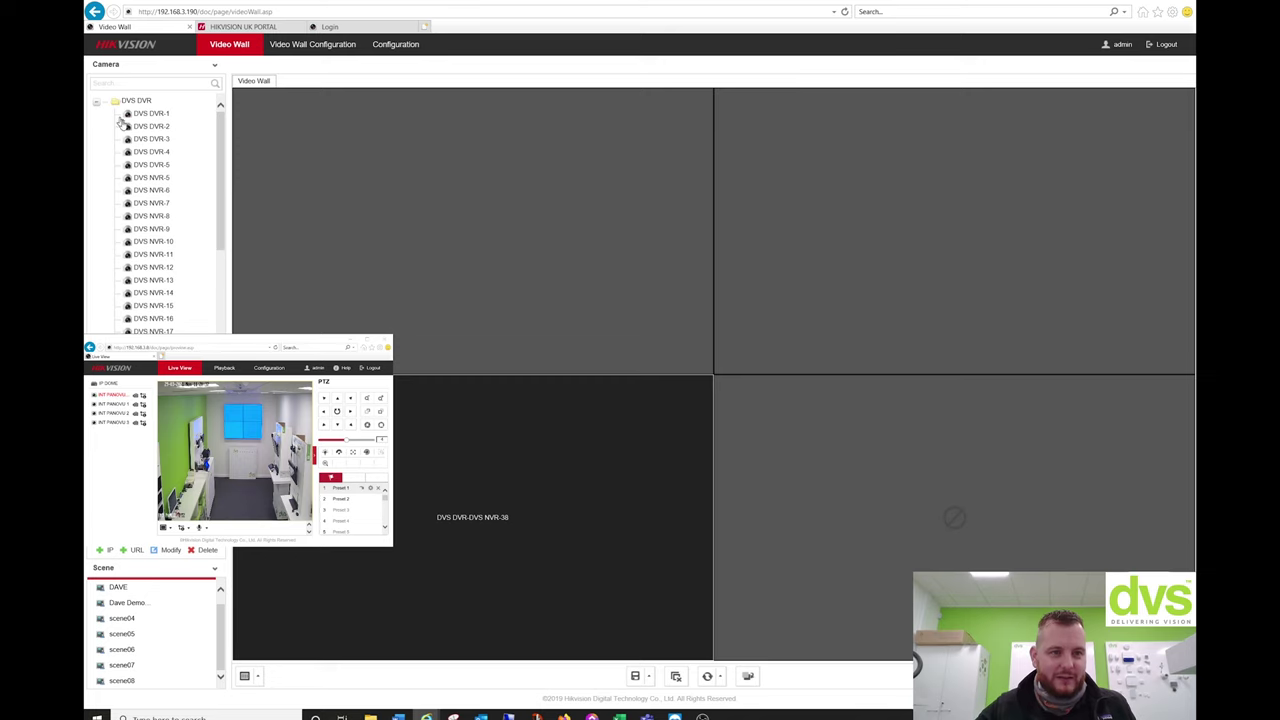
drag(155, 127, 374, 146)
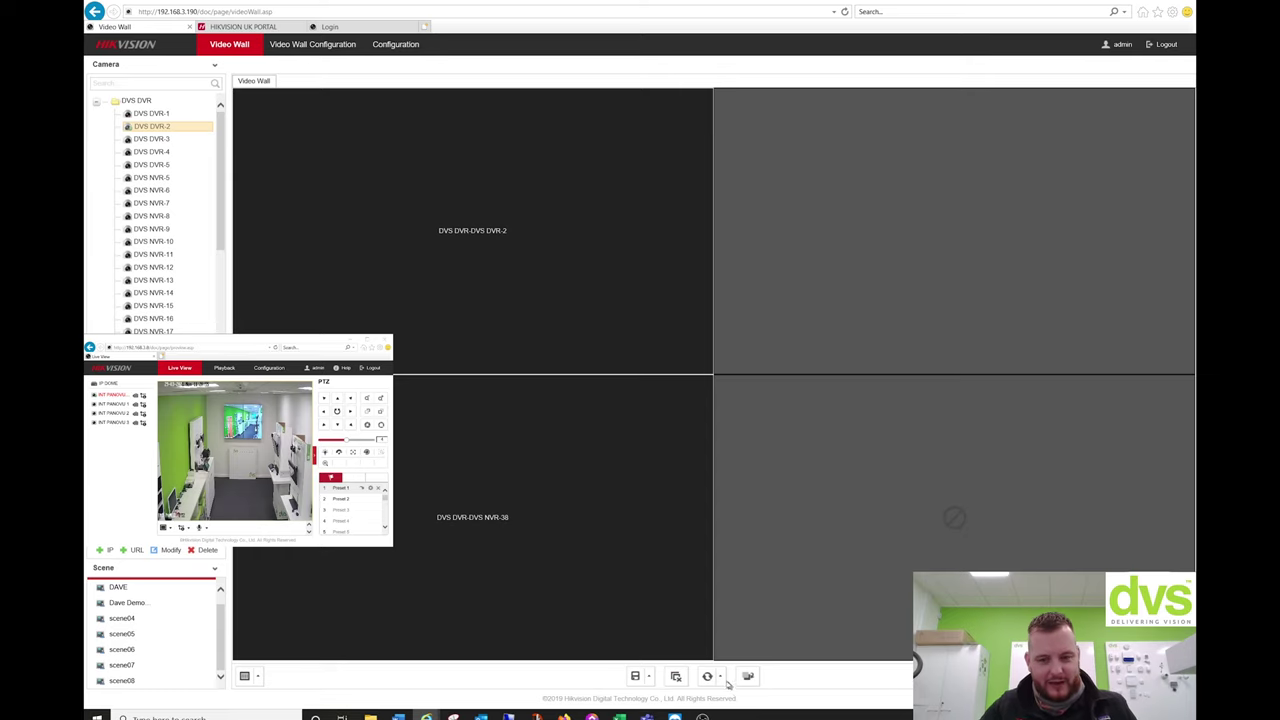
Step: Refresh the video wall display and toggle the Stick at Bottom option
mouse_move(722, 684)
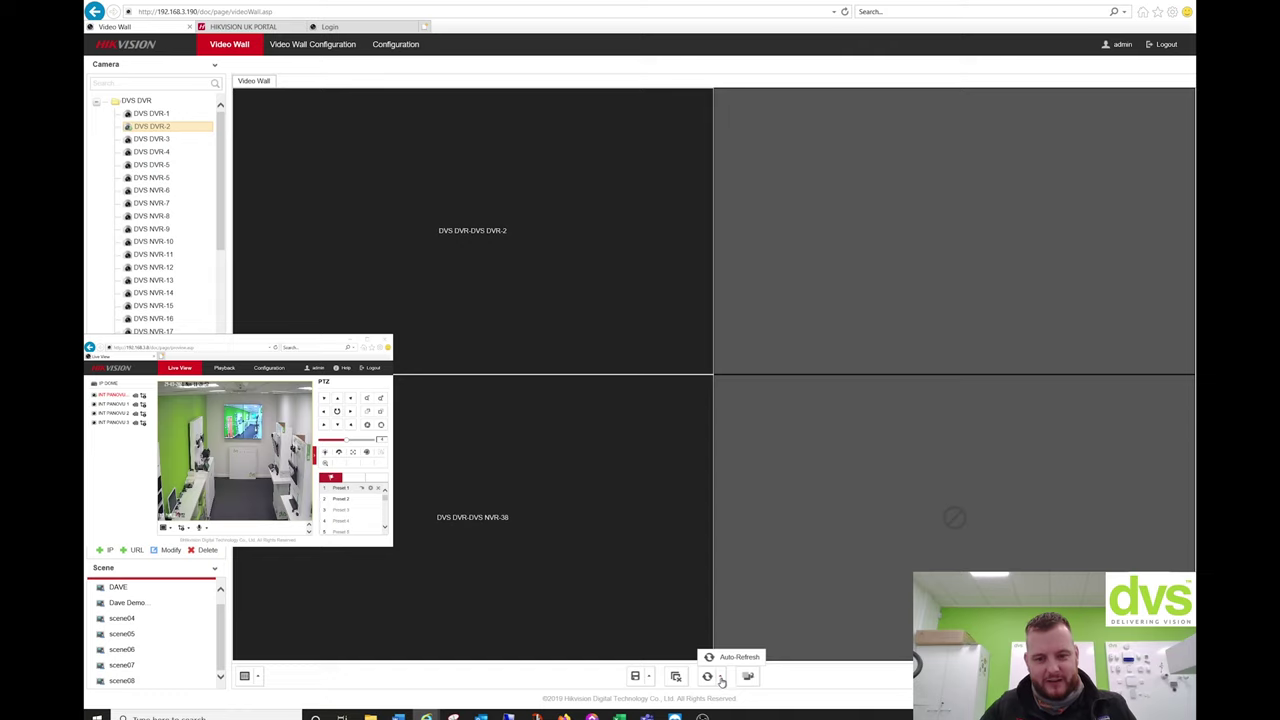
click(708, 678)
mouse_move(719, 683)
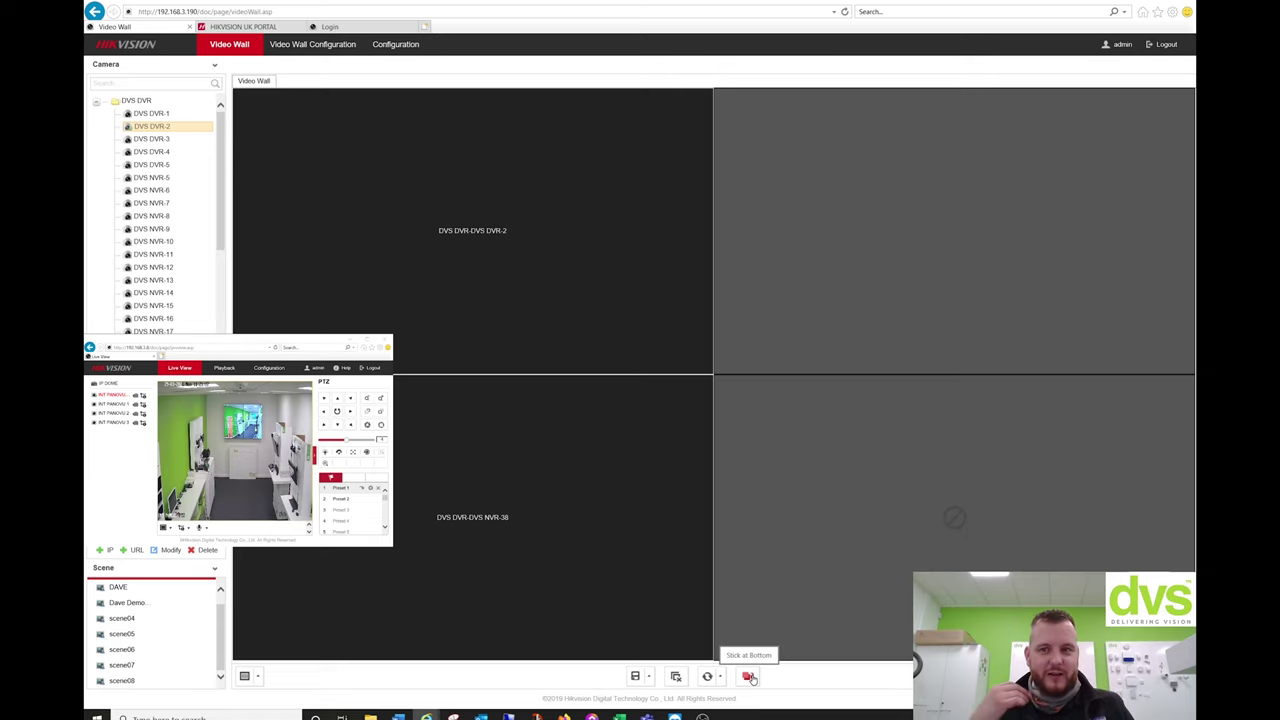
click(750, 678)
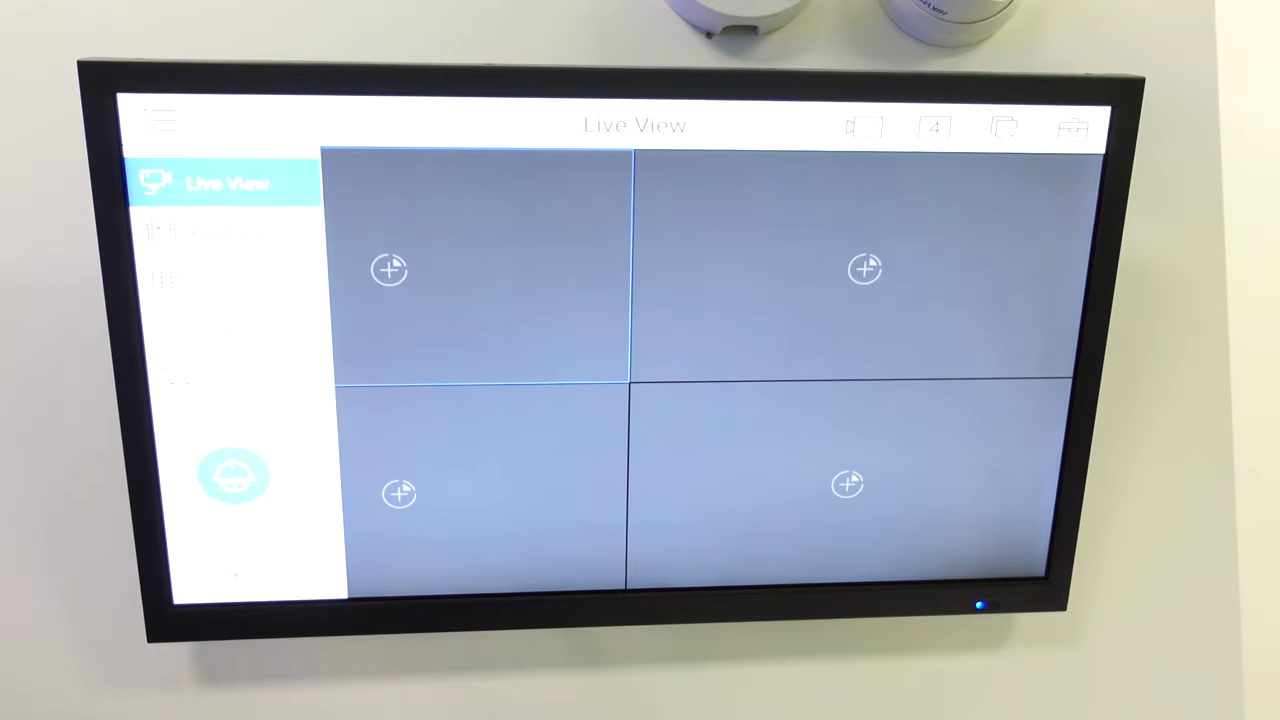
Step: On the Device page, choose the found DS-6901UDI decoder for adding
click(230, 373)
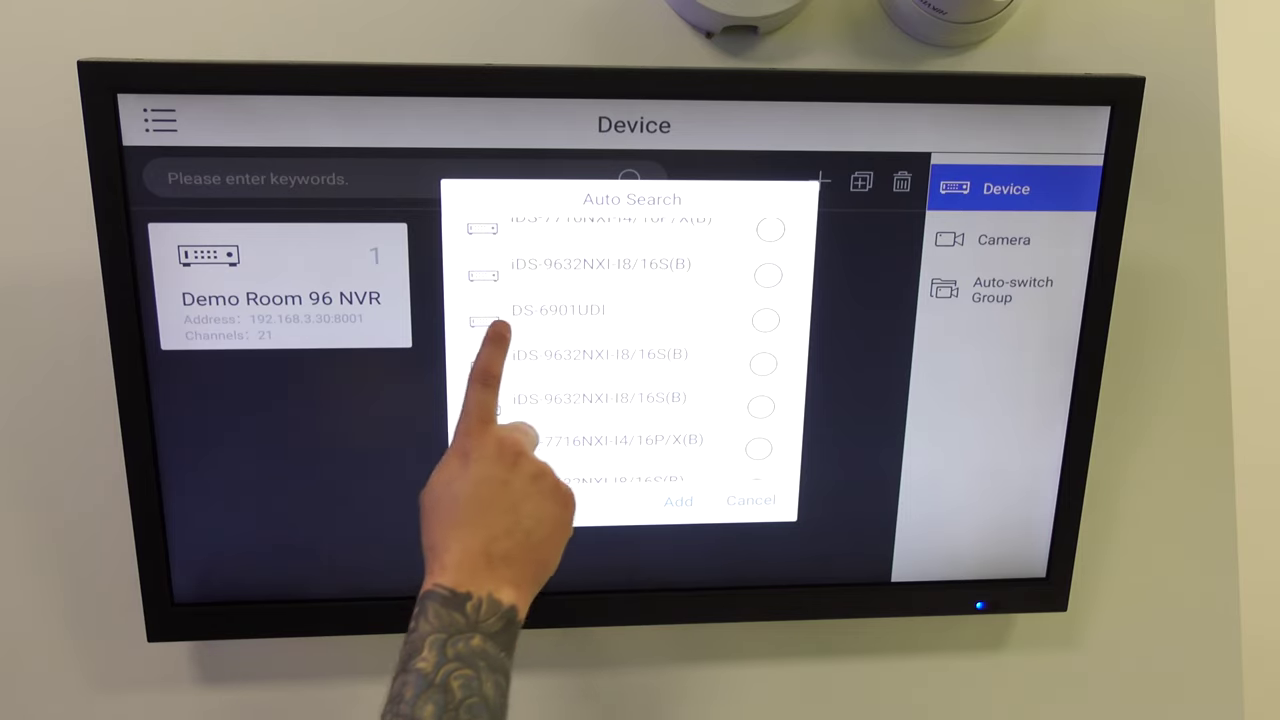
click(765, 320)
click(678, 501)
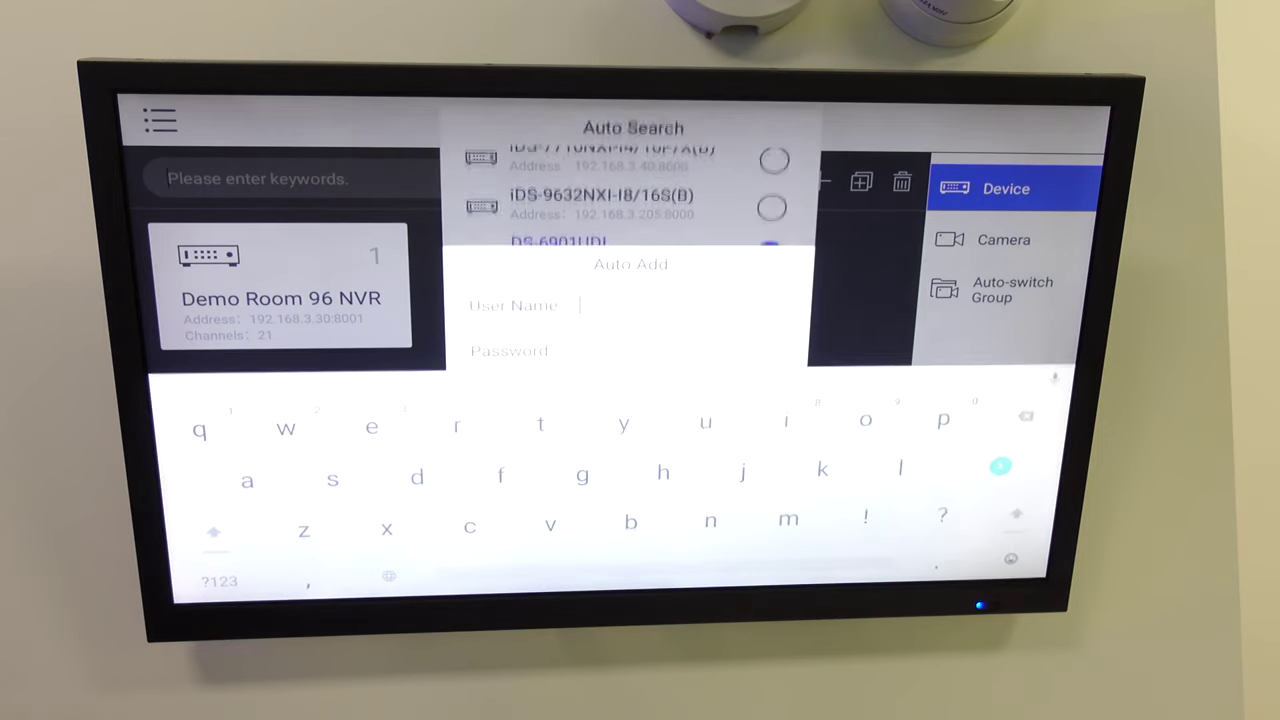
Step: Enter user name admin and the decoder's password, then save the login details
key(Return)
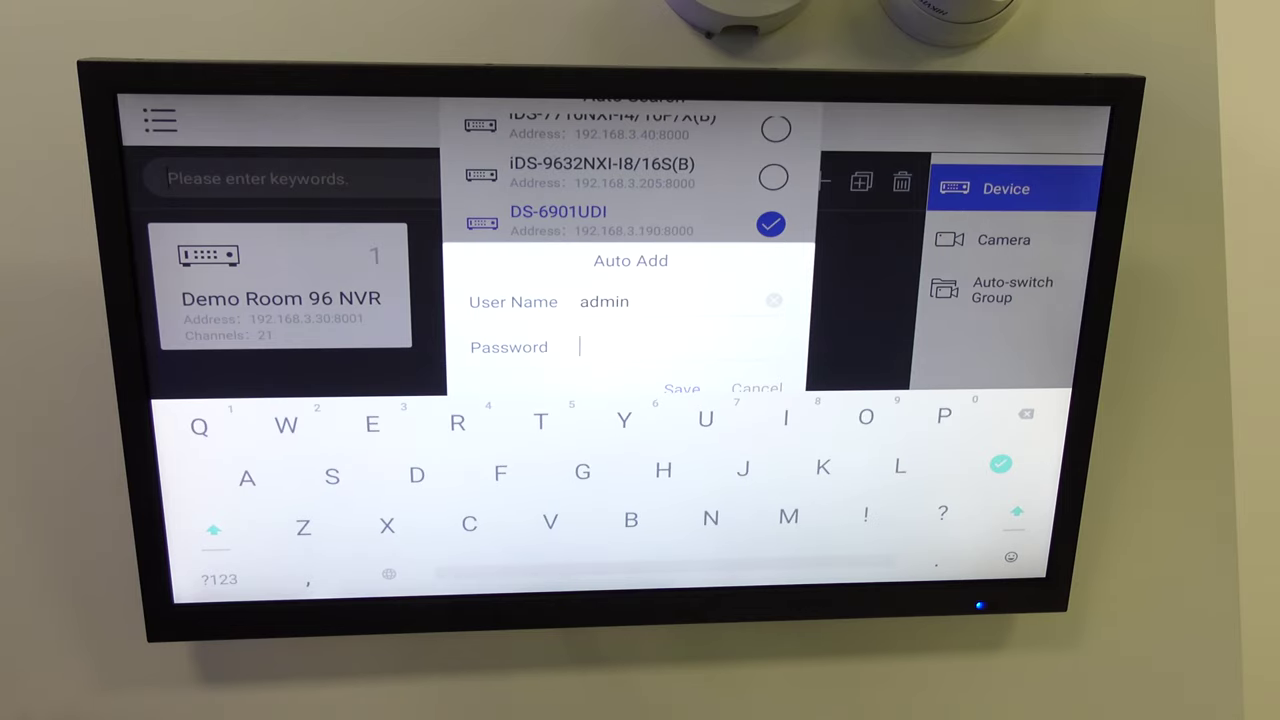
key(shift)
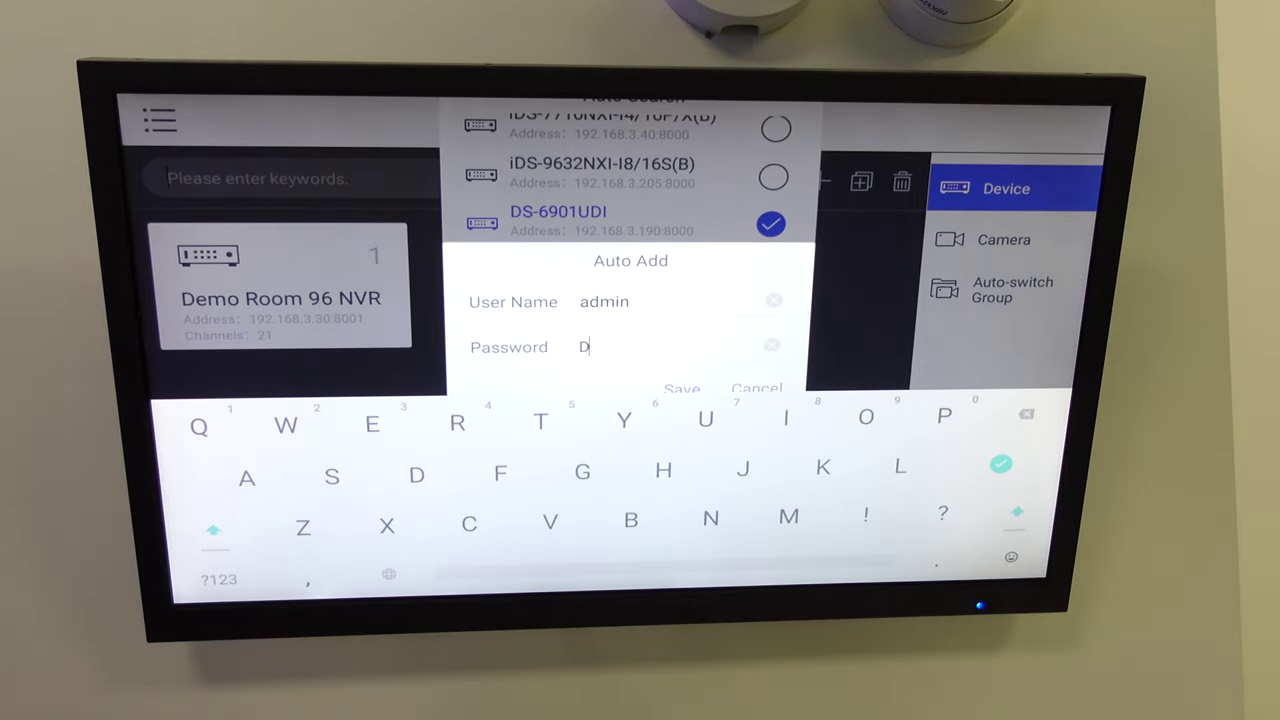
key(shift)
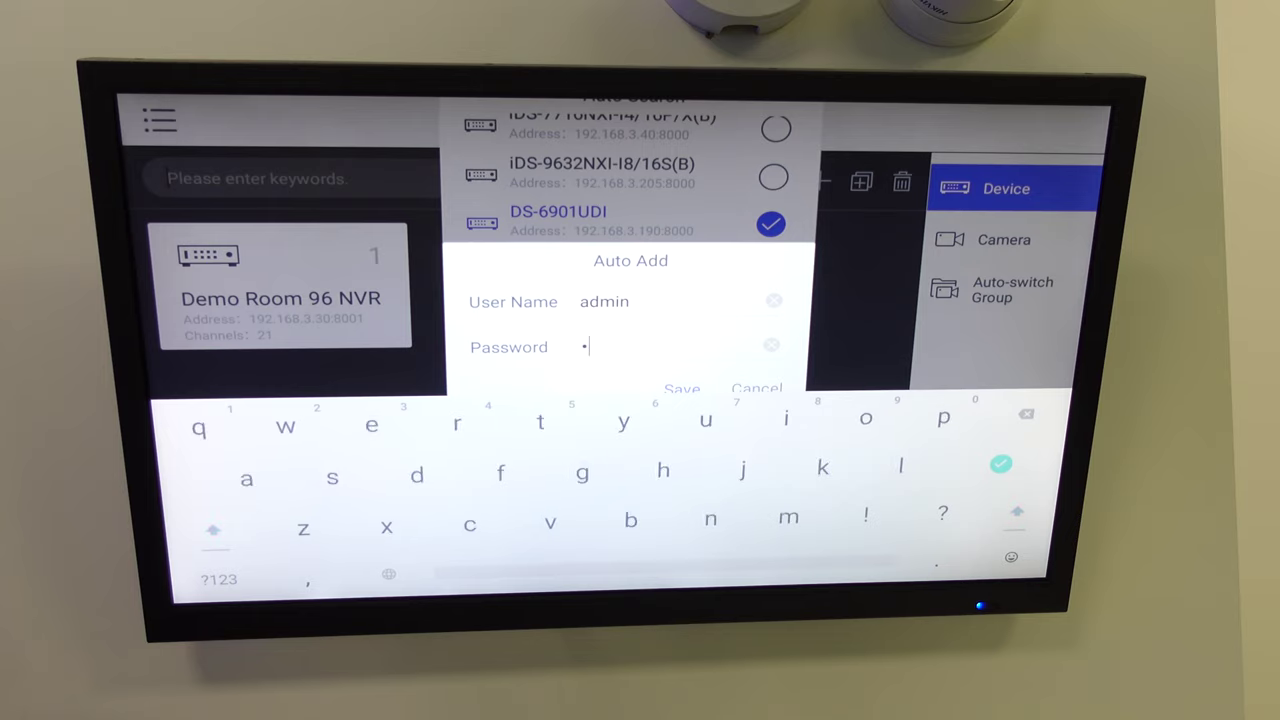
key(shift)
key(shift)
key(shift)
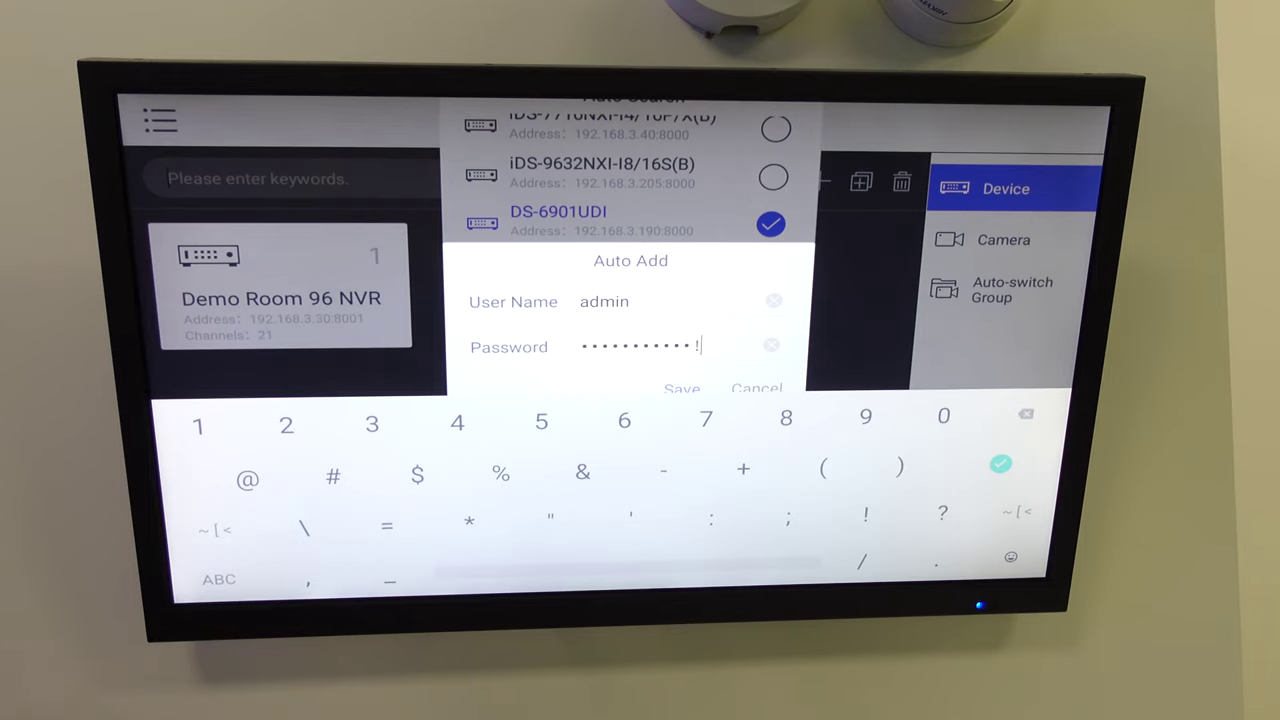
click(1000, 464)
click(677, 417)
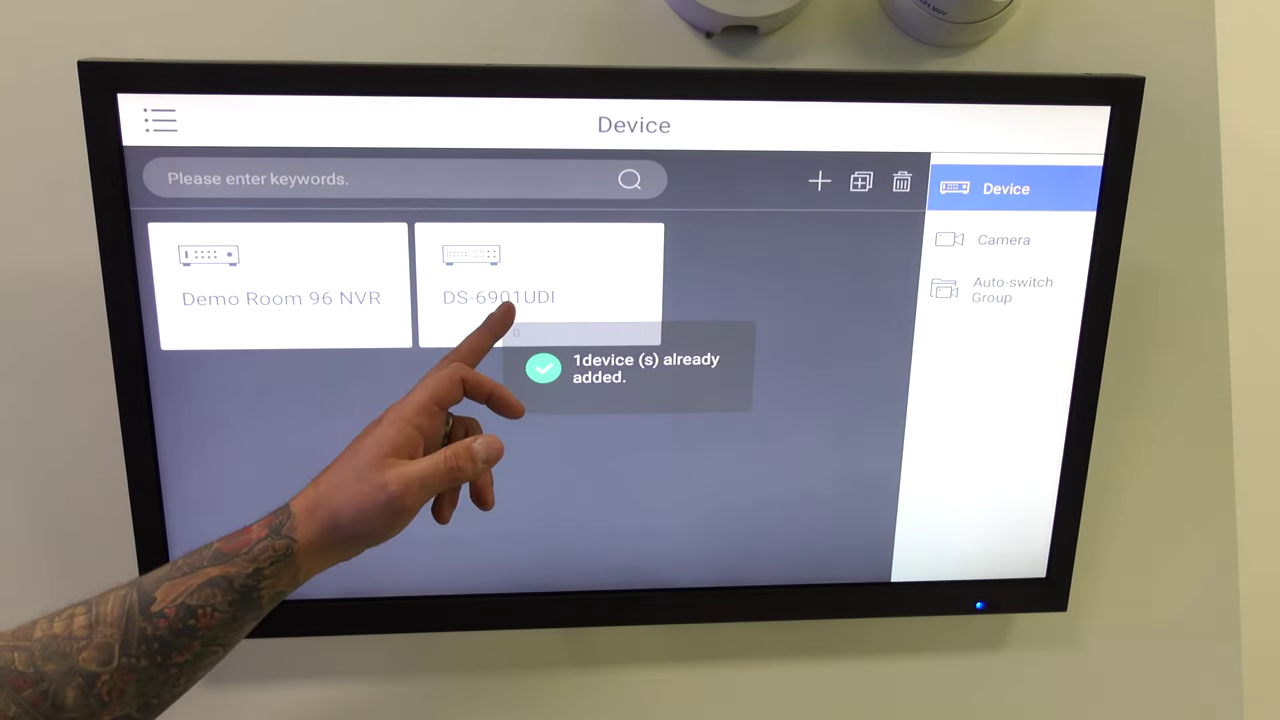
click(478, 322)
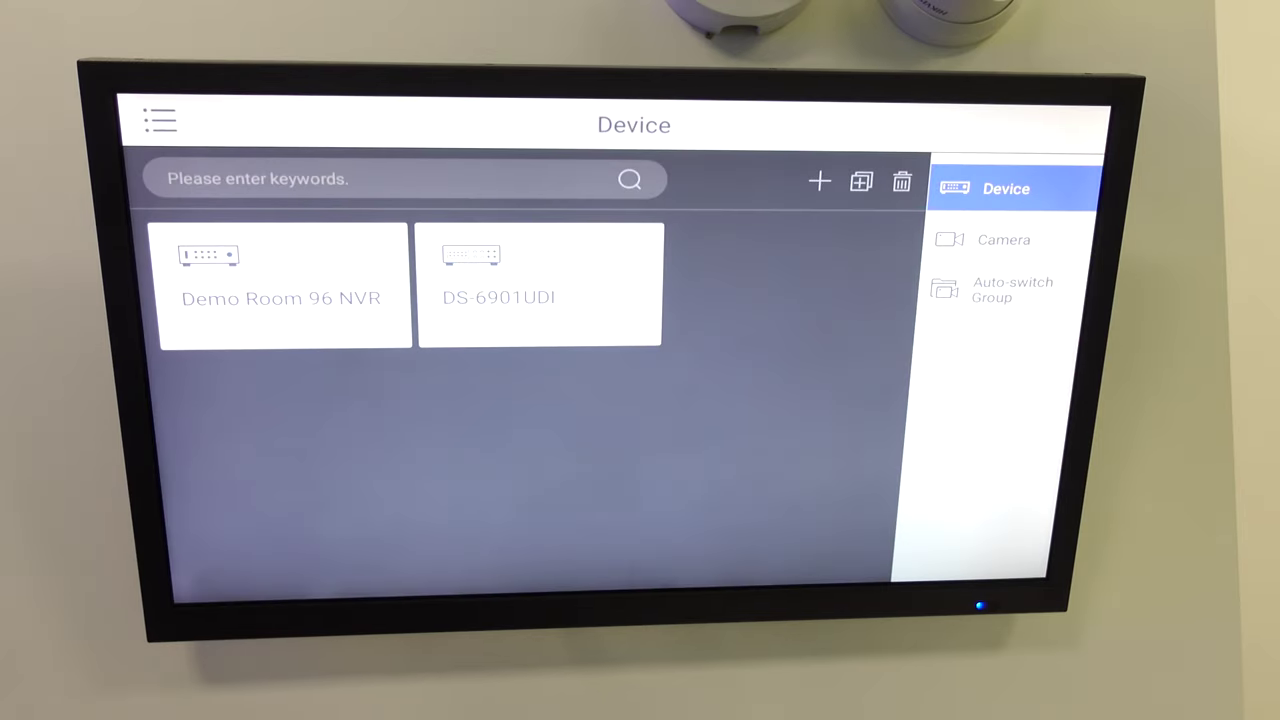
click(1002, 240)
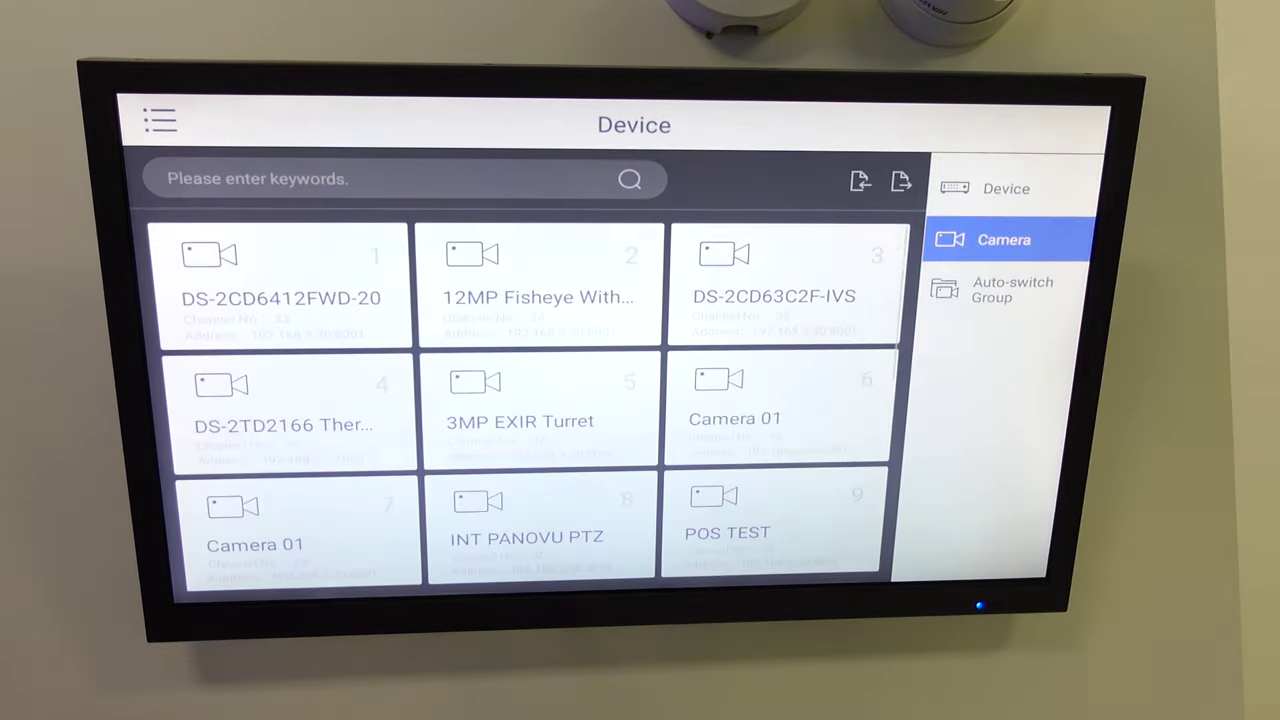
scroll(529, 407, down, 5)
scroll(529, 407, up, 5)
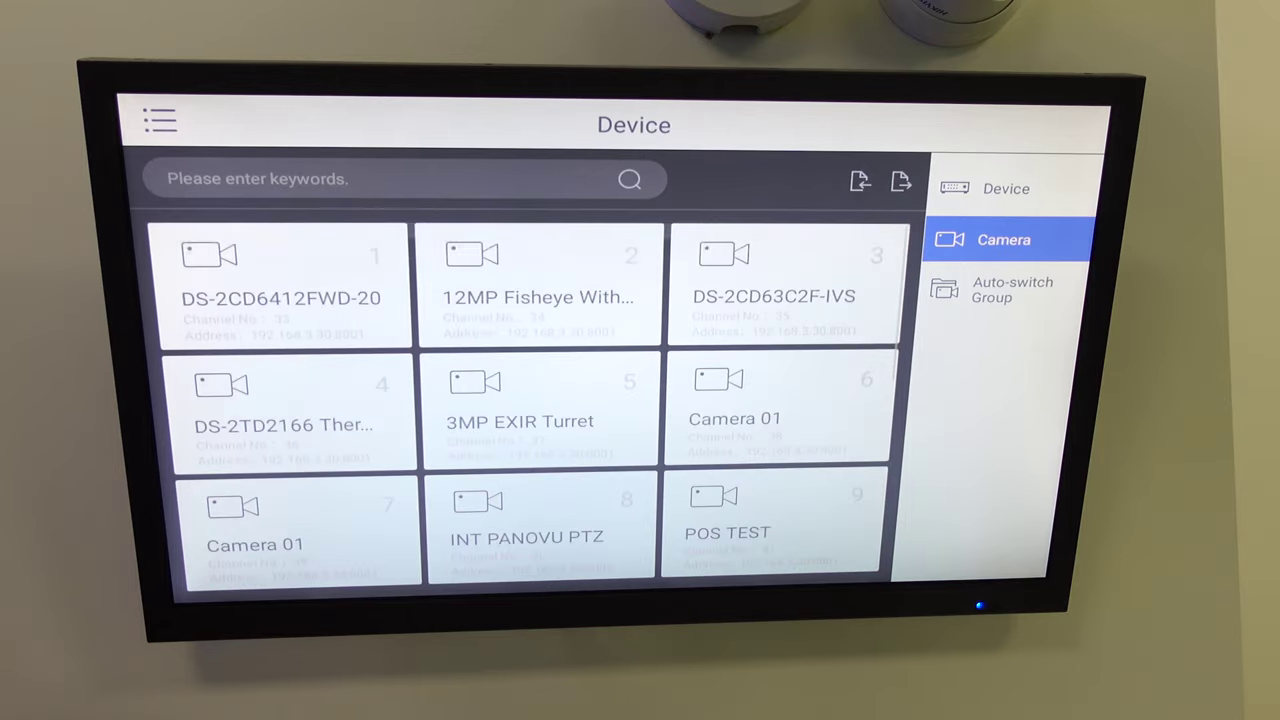
scroll(529, 407, down, 5)
scroll(529, 407, up, 5)
click(1005, 188)
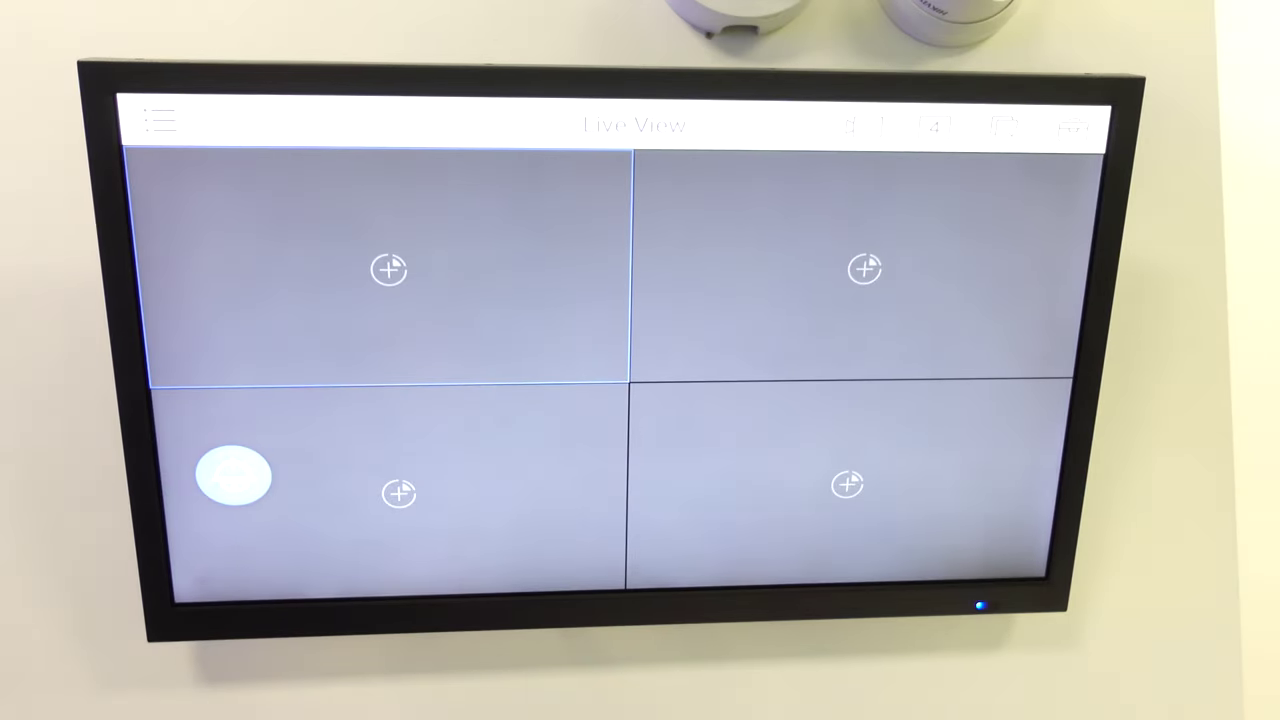
Step: Bring up the camera-adding popup on the Live View screen
click(388, 269)
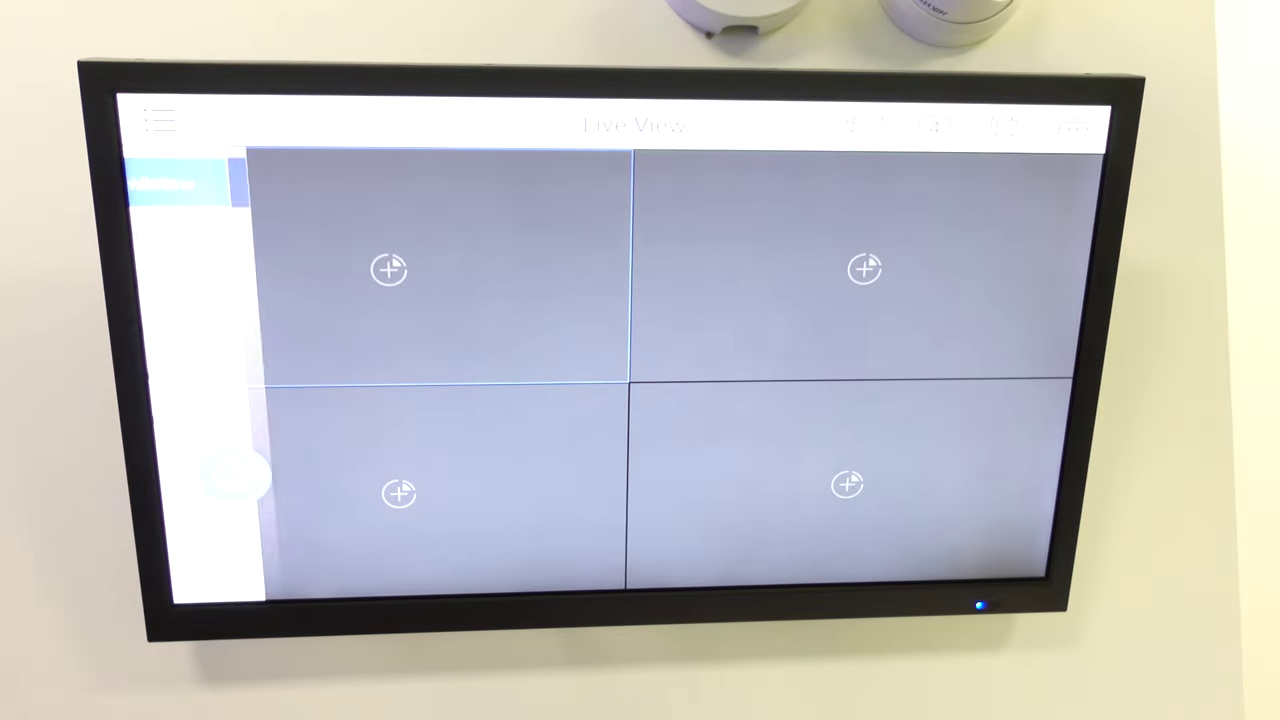
Step: On the Default Wall, split HDMI 01 into nine windows and add channels 9 POS TEST, 11 IPCamera 01 and 16
click(165, 280)
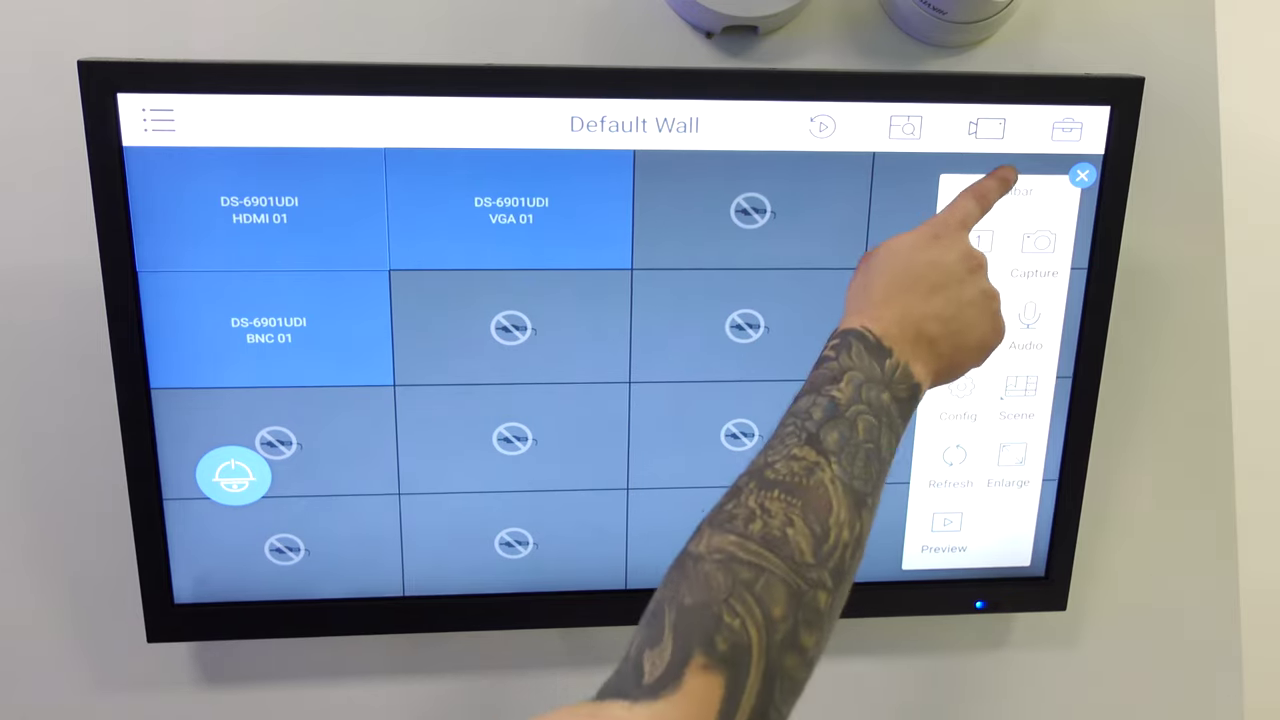
click(980, 240)
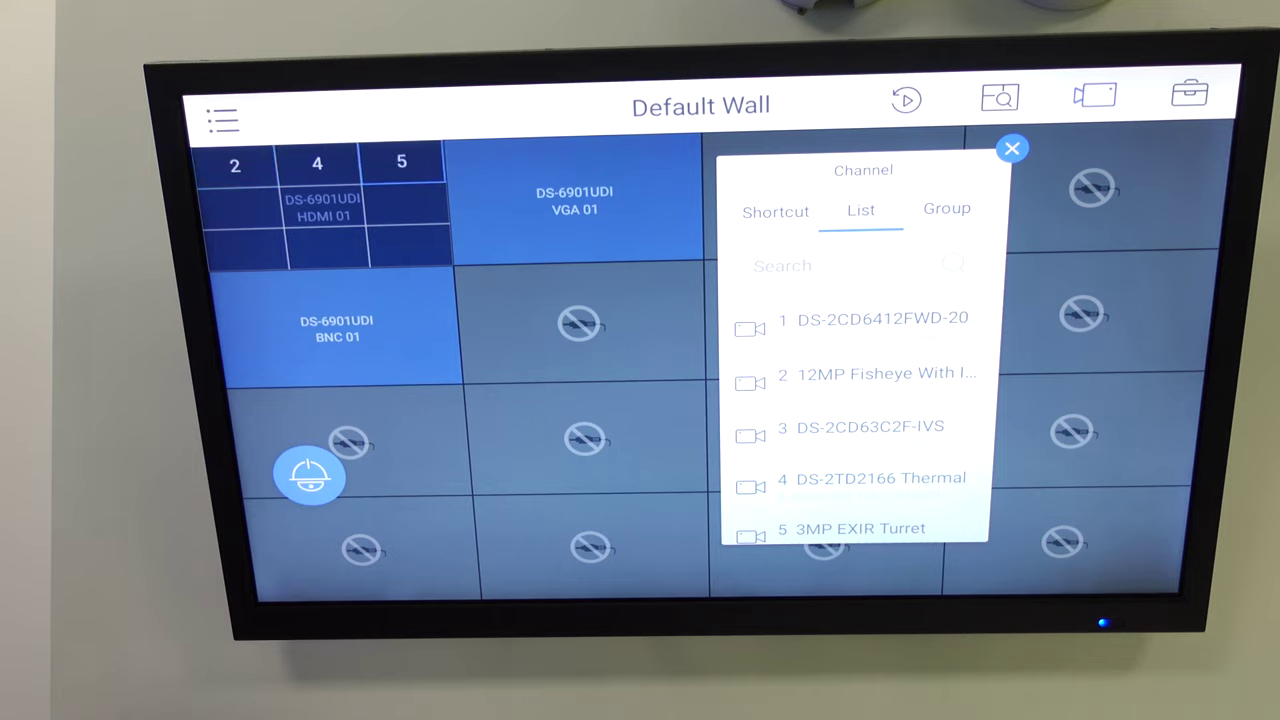
scroll(855, 420, down, 3)
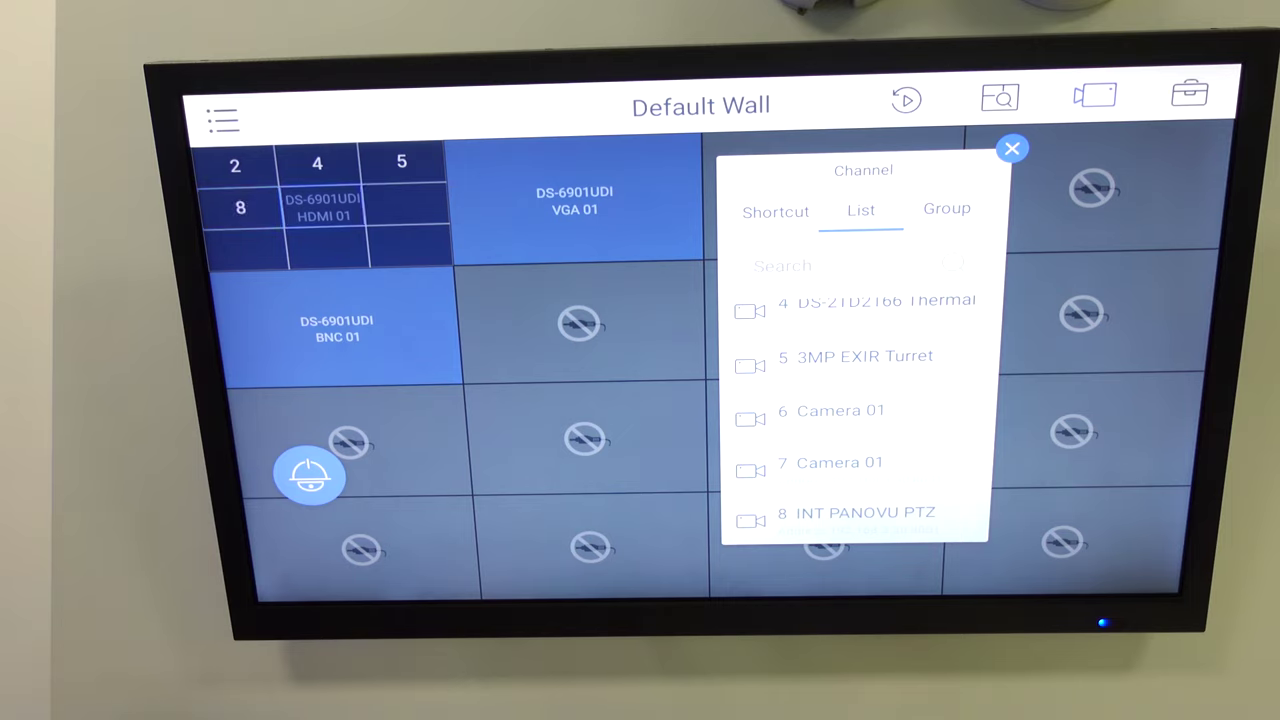
scroll(855, 420, down, 3)
click(838, 400)
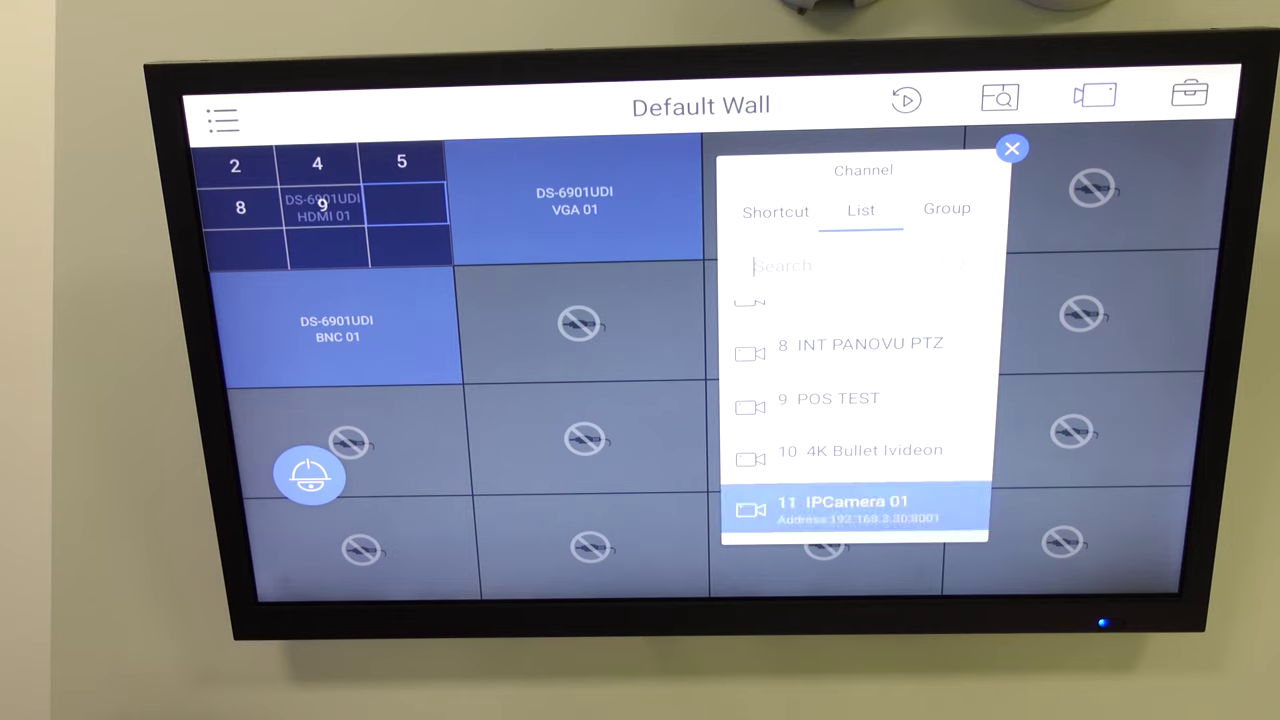
click(843, 501)
scroll(855, 420, down, 2)
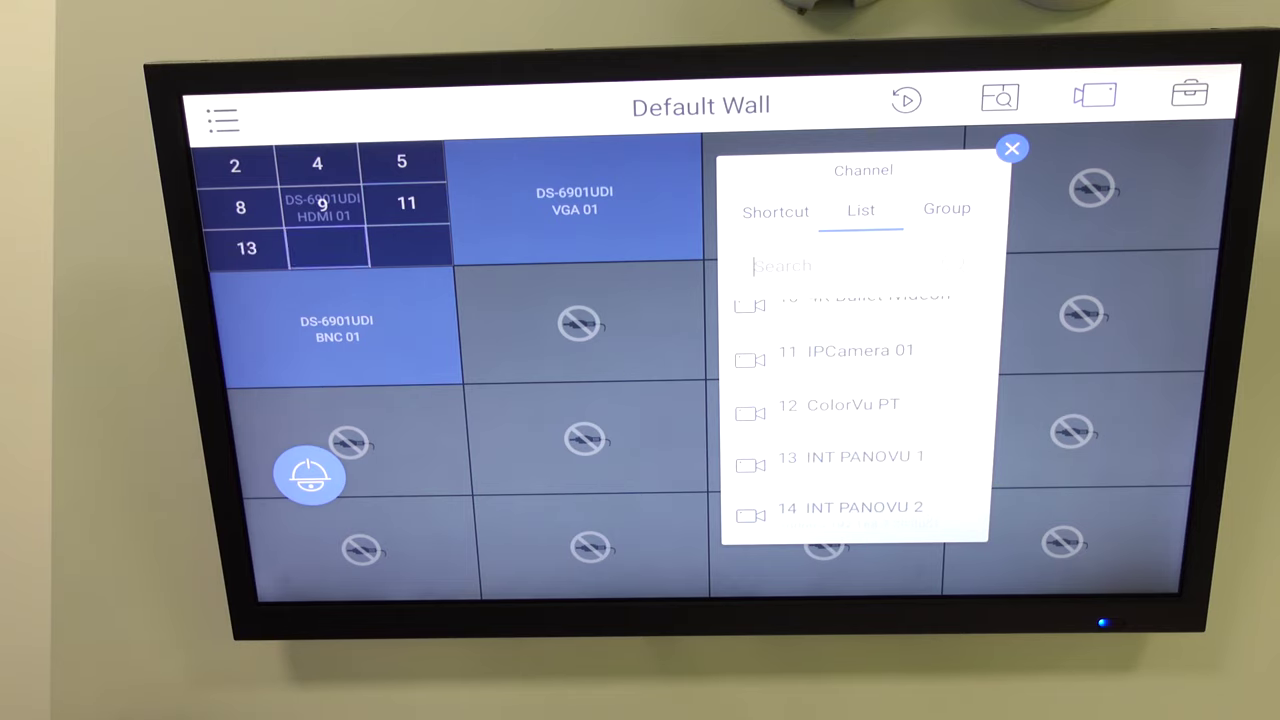
scroll(855, 420, down, 3)
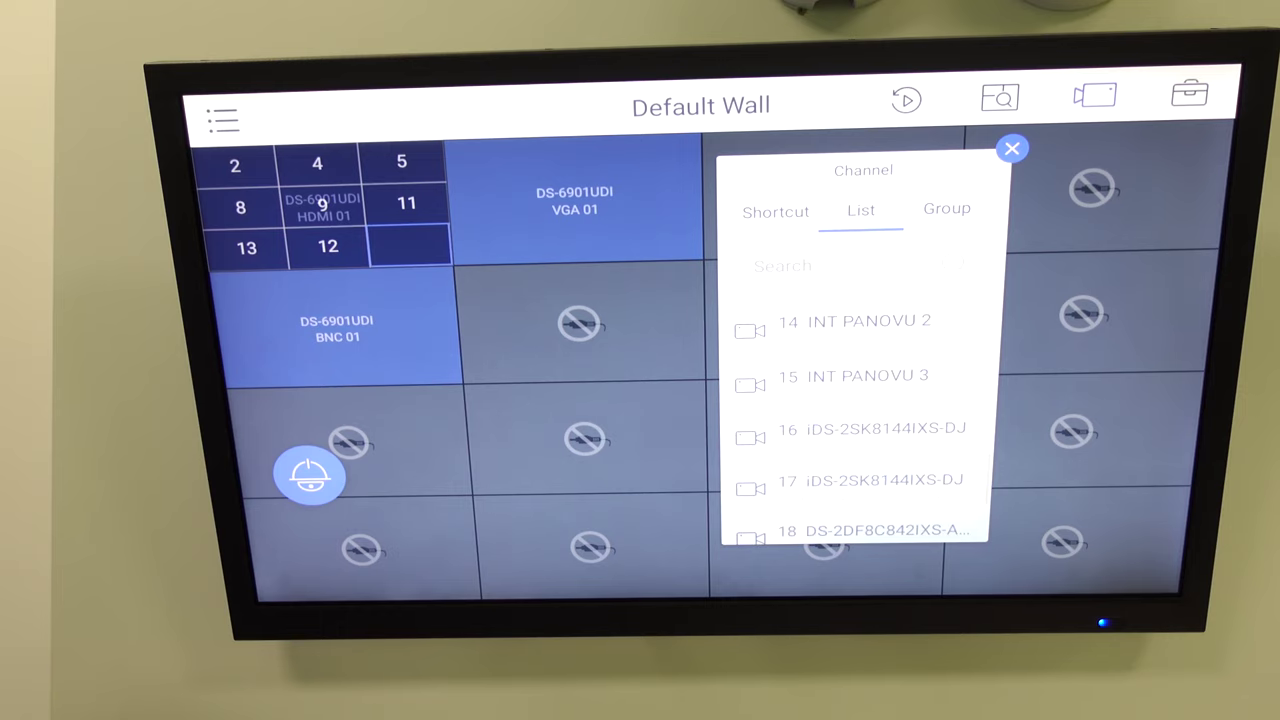
click(870, 428)
click(1012, 148)
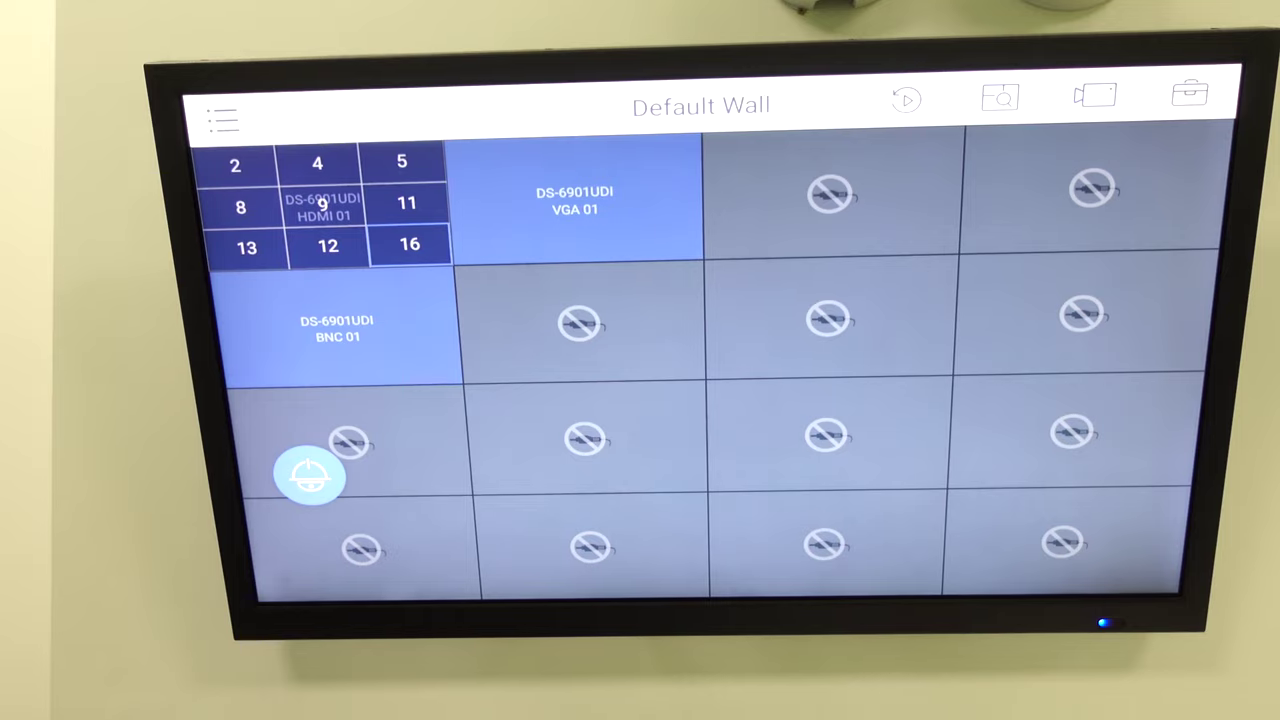